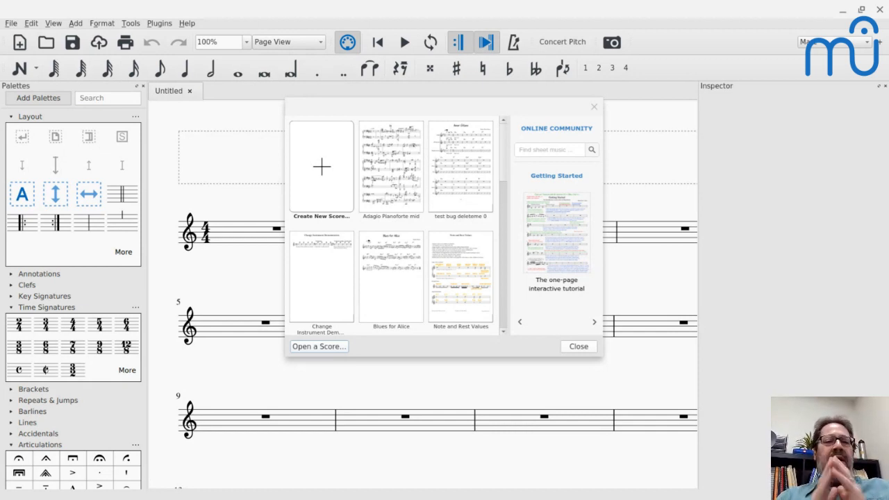
Switch to the Chrome window showing the MuseScore handbook page about installing on a Chromebook.
key(alt+Tab)
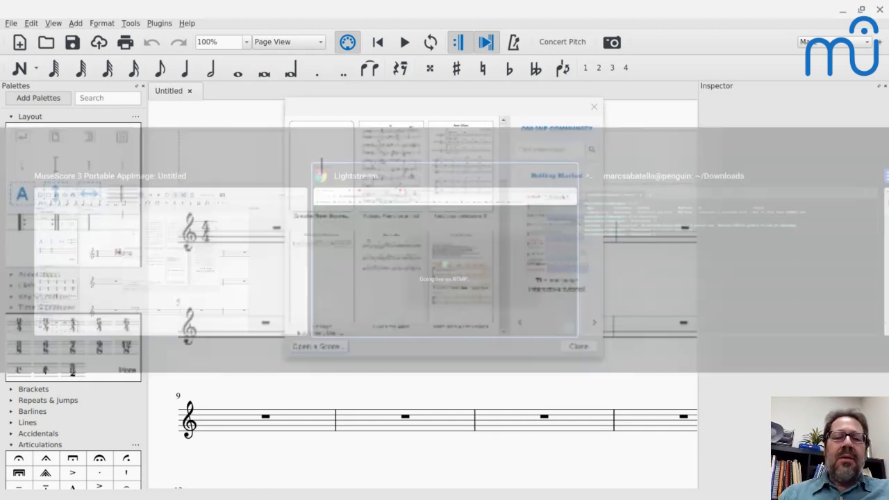
key(Tab)
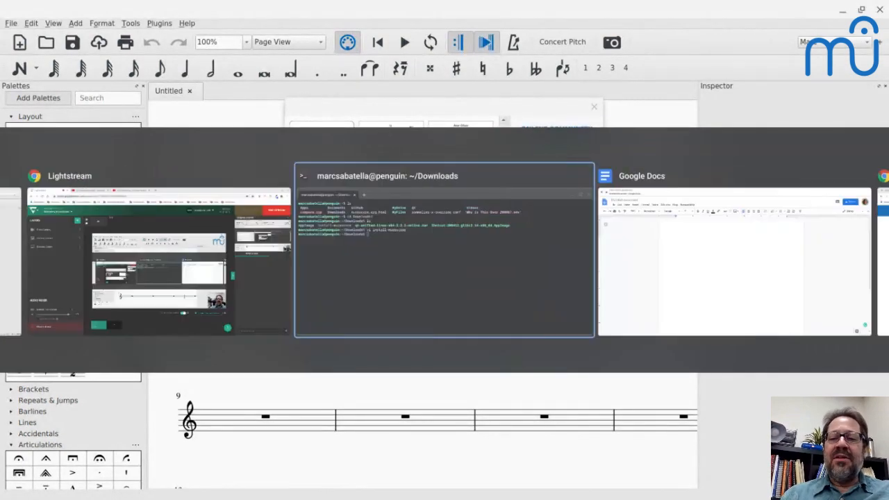
key(Tab)
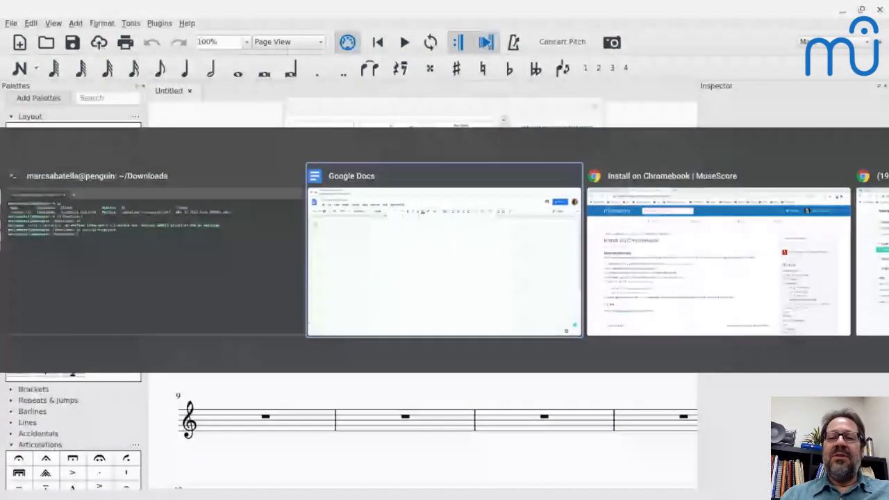
key(Tab)
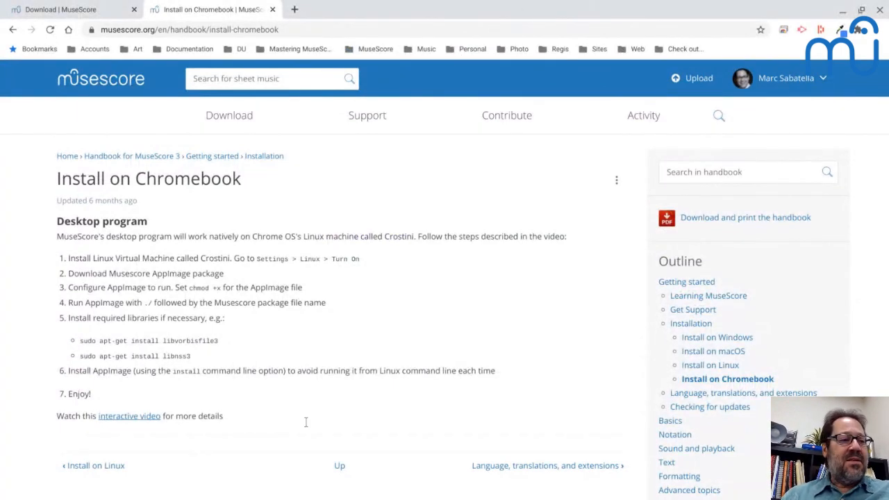
Switch to the Chrome window running Lightstream and bring up its MuseScore Café live page on YouTube.
mouse_move(278, 498)
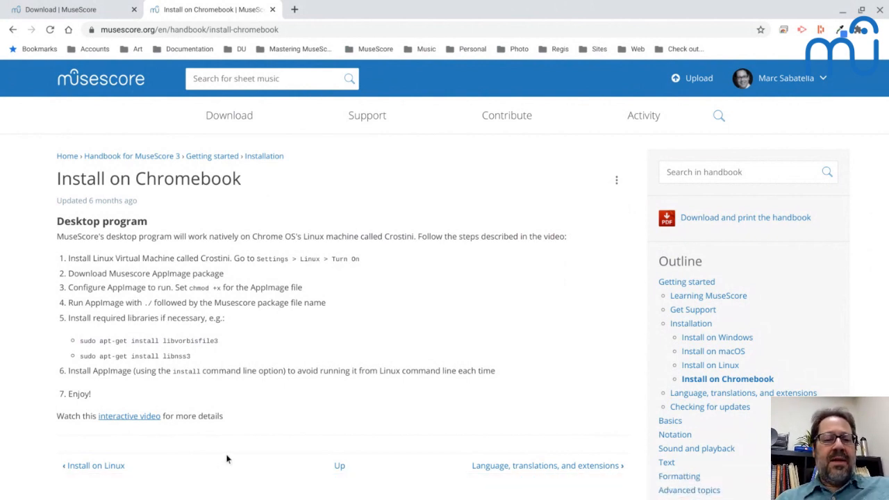
mouse_move(360, 495)
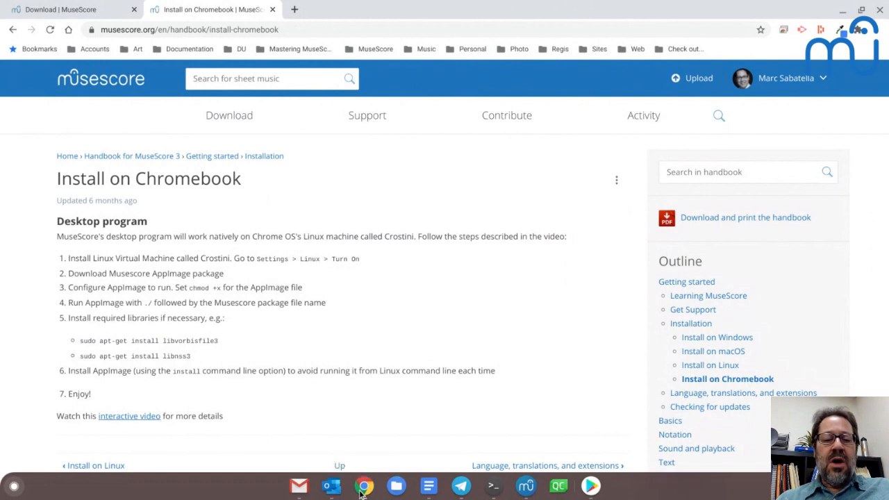
click(361, 491)
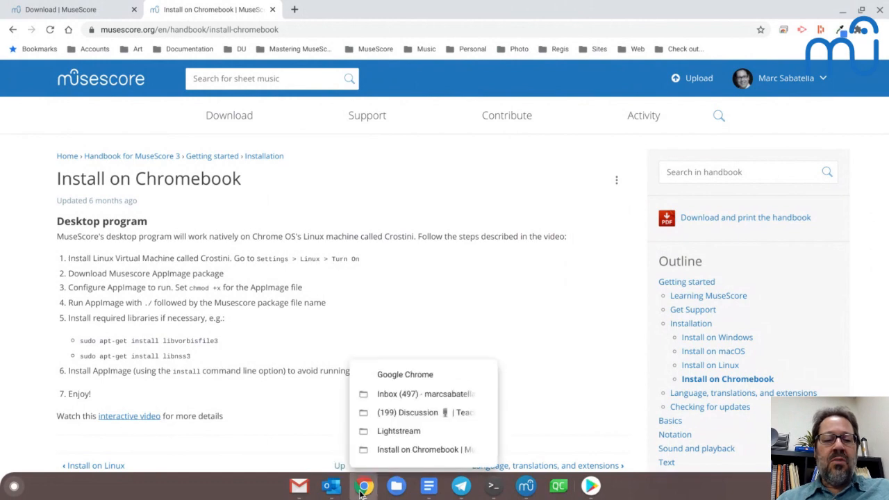
click(392, 431)
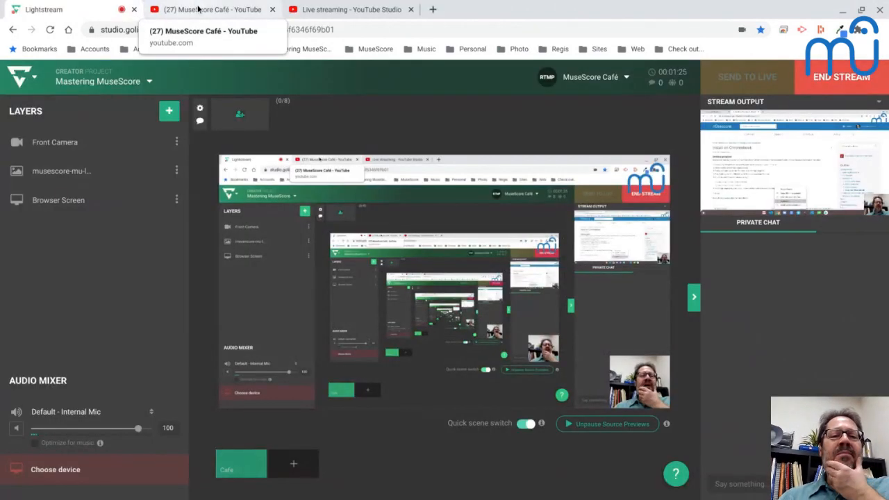
click(199, 9)
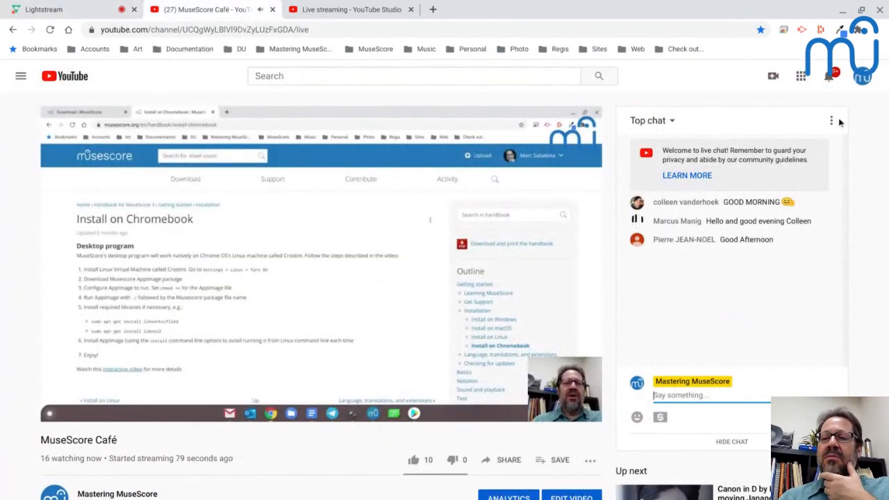
Pause the MuseScore Café live video and pop the live chat out into its own window, kept in front.
click(832, 121)
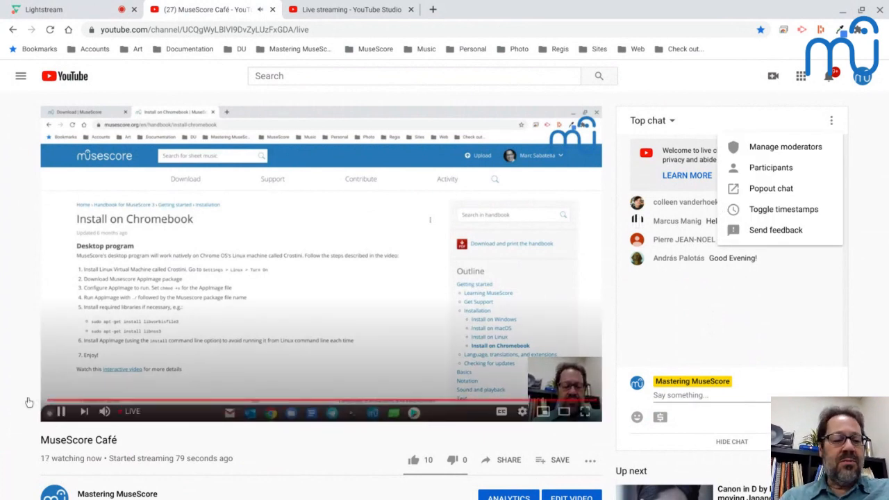
click(61, 412)
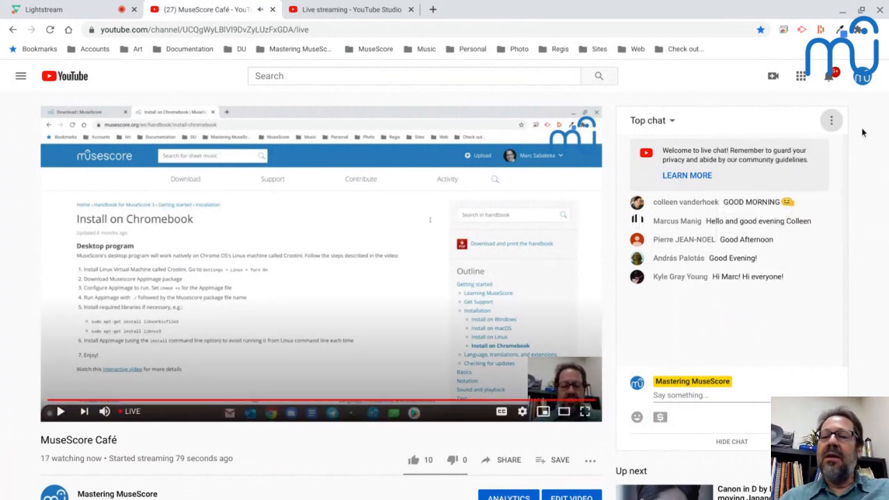
click(831, 120)
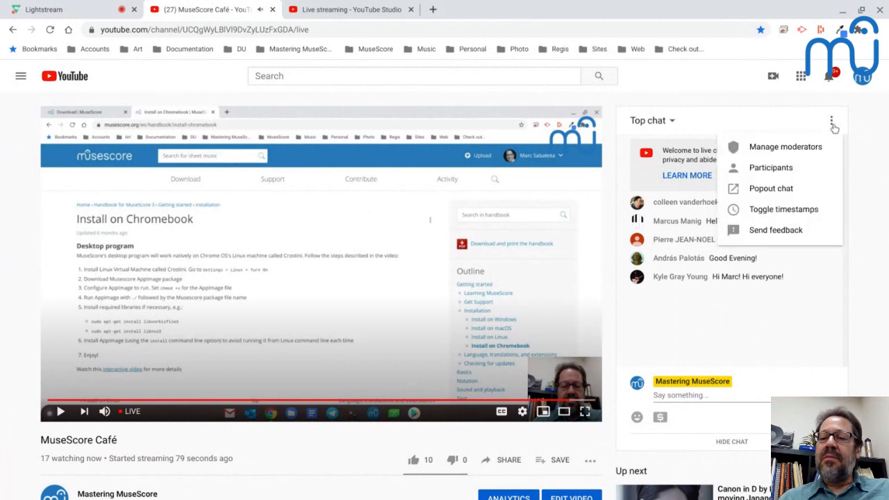
click(770, 189)
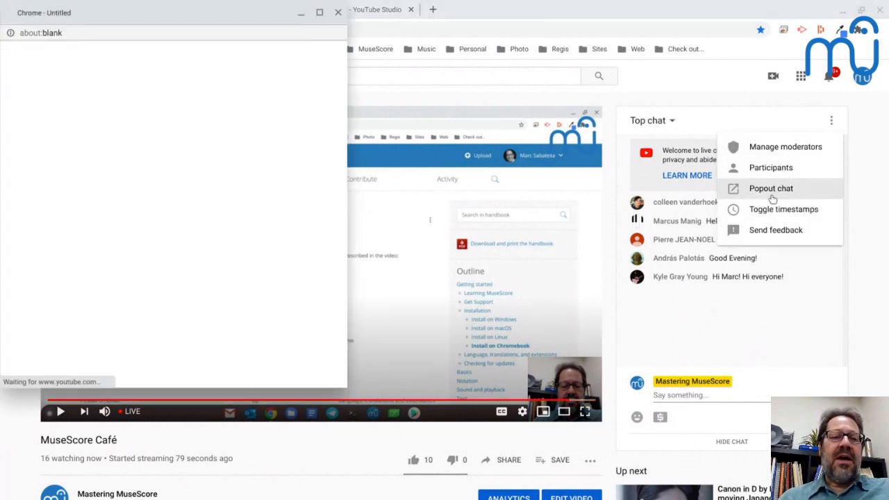
click(435, 25)
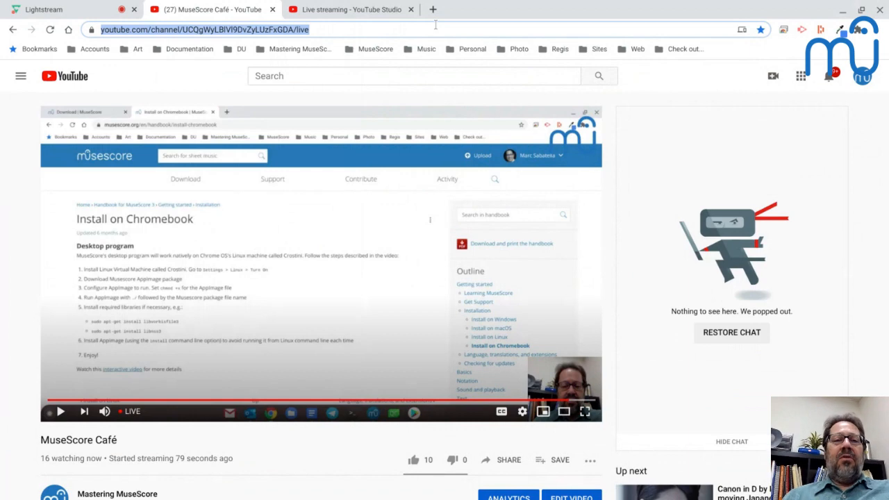
key(alt+Tab)
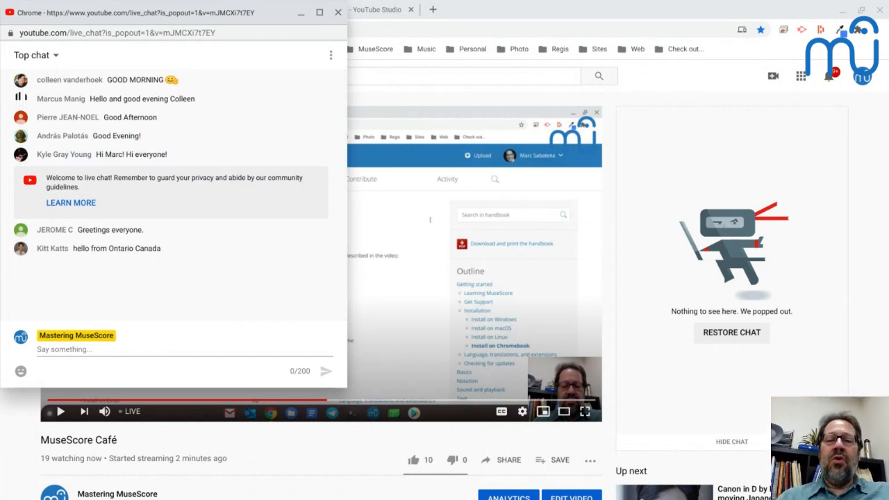
Switch back to MuseScore and open the recent score Note and Rest Values.
key(alt+Tab)
key(alt+Tab)
key(alt+Tab)
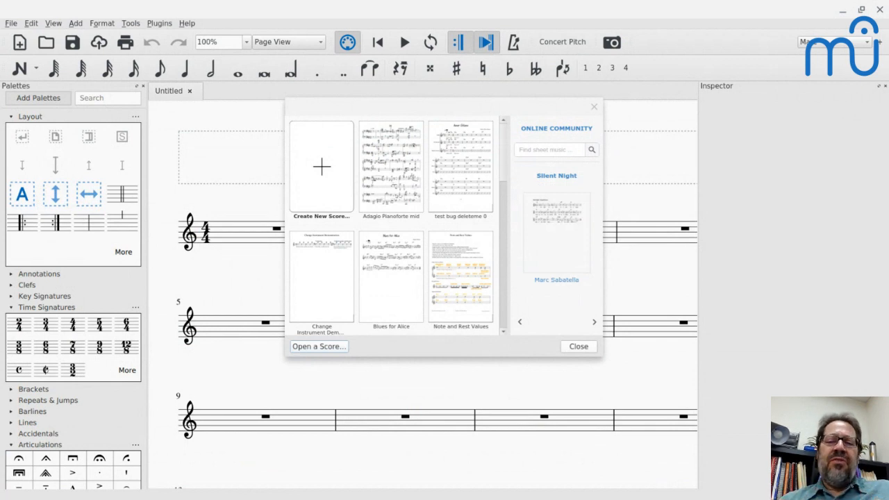
click(457, 255)
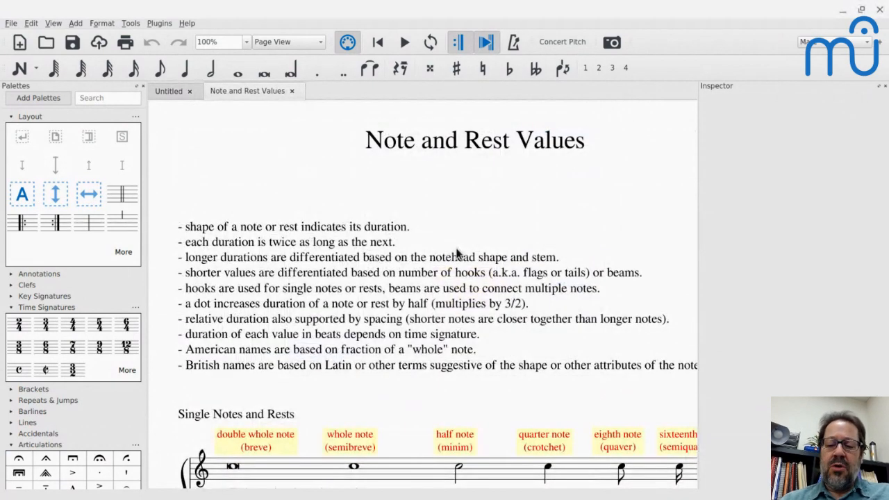
Zoom out to 71% and look through the score's examples of single notes, rests, beamed notes and augmentation dots.
key(ctrl+minus)
scroll(422, 295, down, 1)
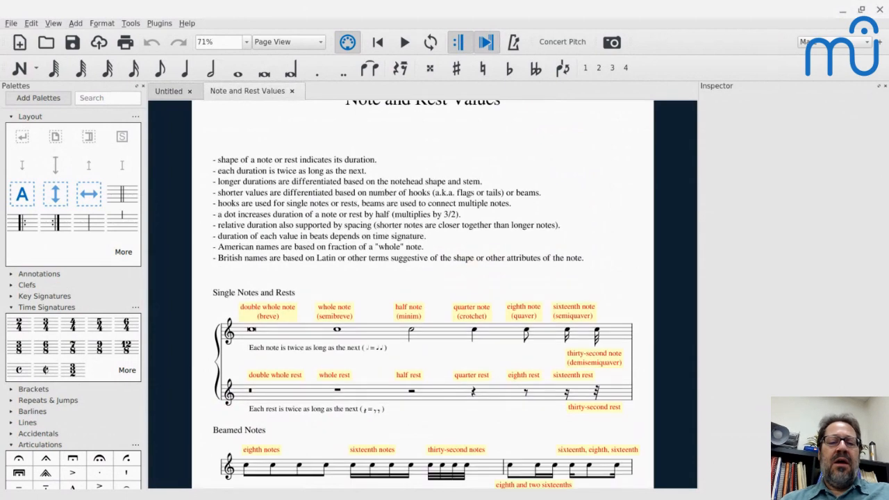
scroll(439, 212, down, 1)
scroll(434, 208, up, 2)
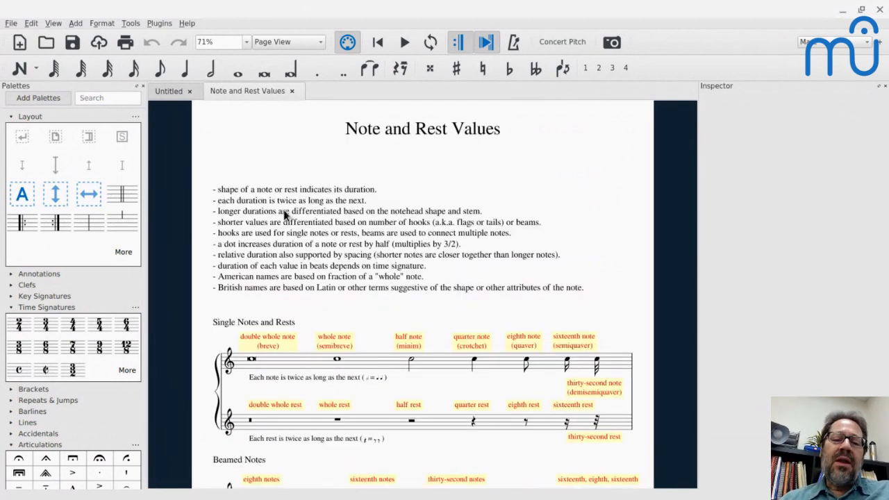
scroll(282, 214, down, 2)
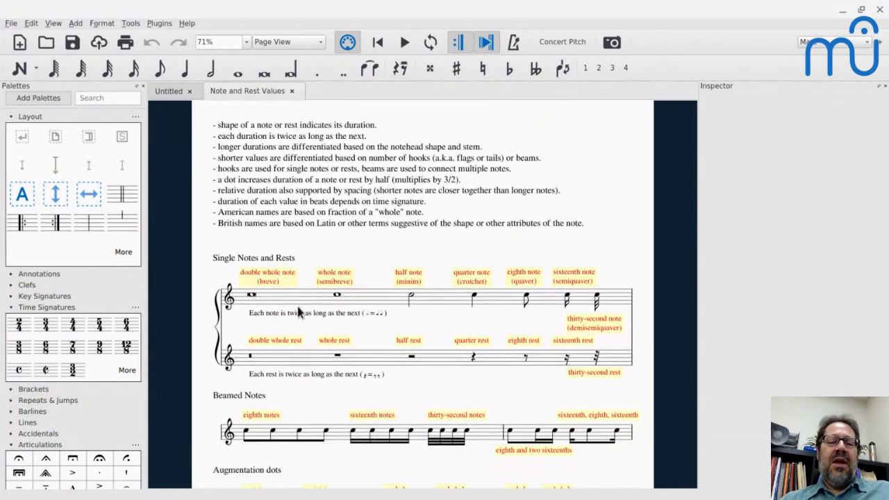
scroll(298, 313, down, 4)
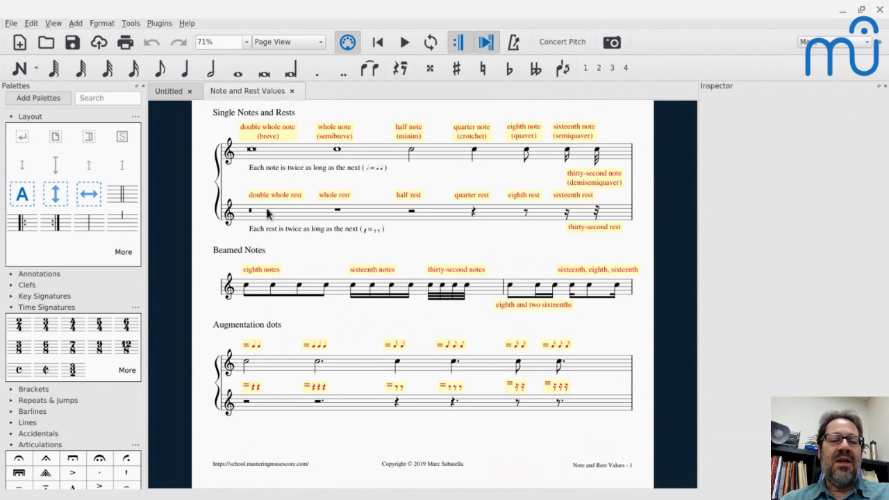
Open the score Diatonic_Chords_Function_Minor.mscz from the Harmony folder within Scores/Courses.
key(ctrl+o)
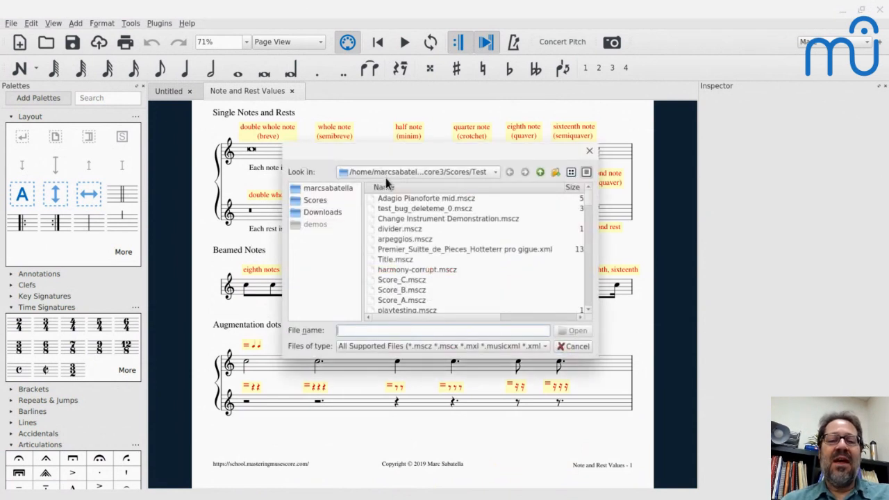
click(312, 200)
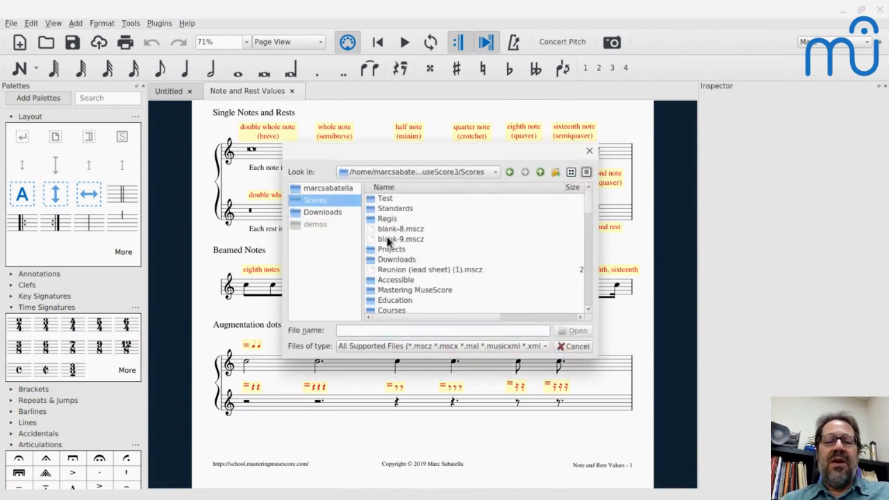
double_click(386, 310)
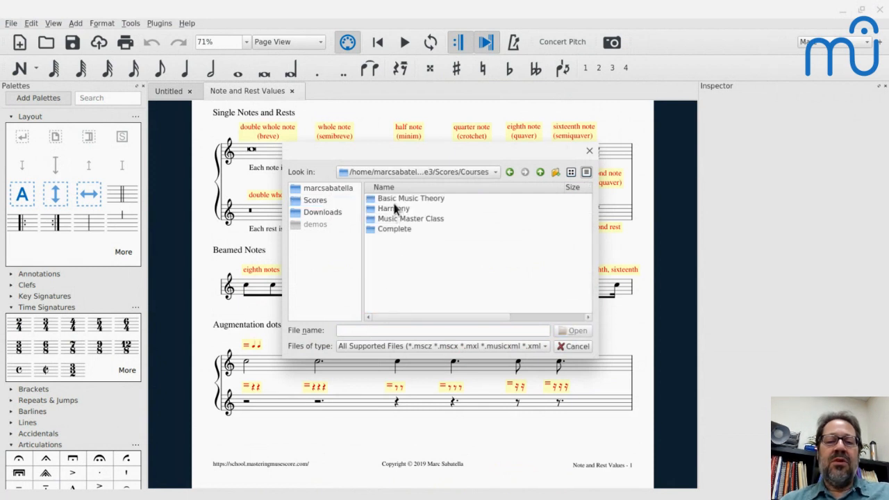
double_click(394, 208)
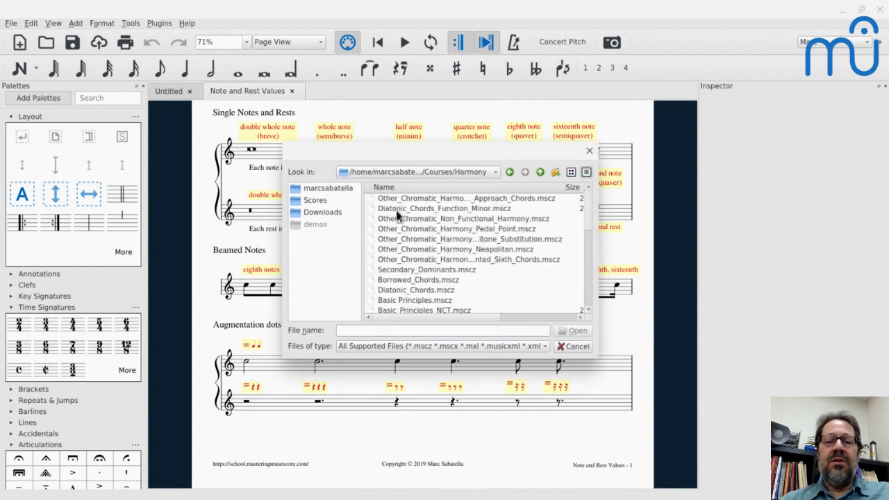
double_click(397, 210)
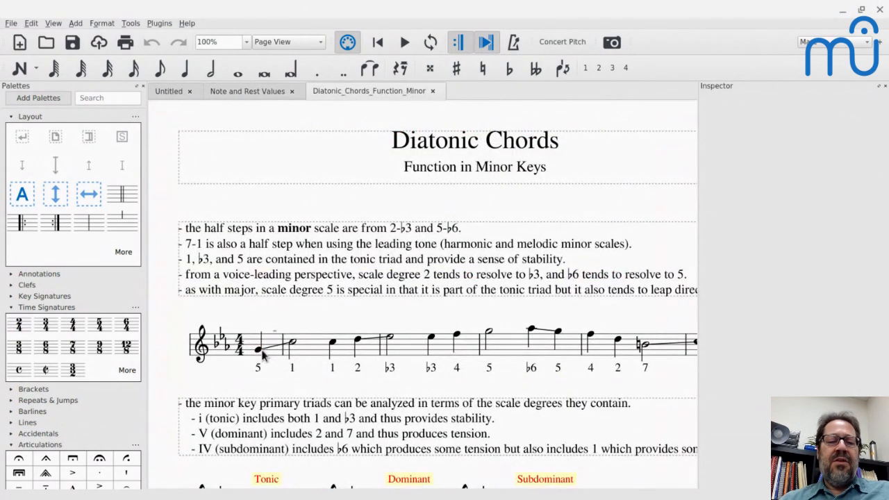
Play the minor scale-degree example from its first note, stop playback, and view the page at 76% zoom.
click(260, 350)
key(space)
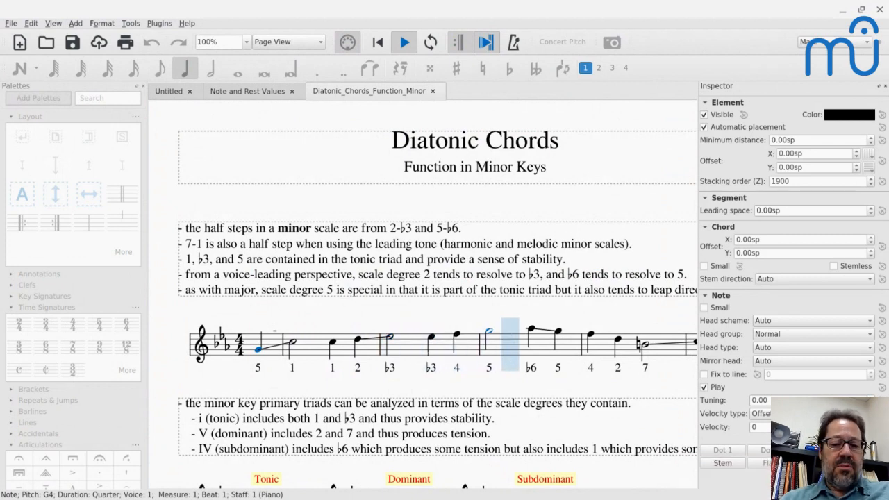
key(space)
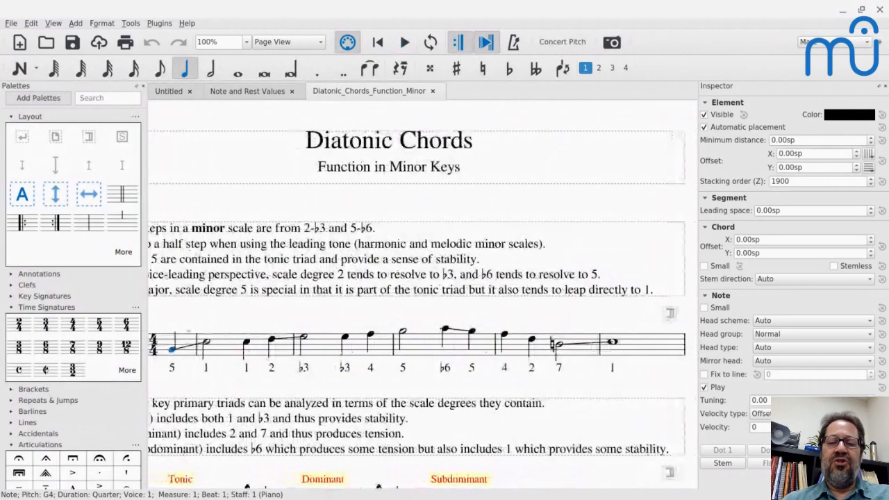
scroll(267, 196, down, 1)
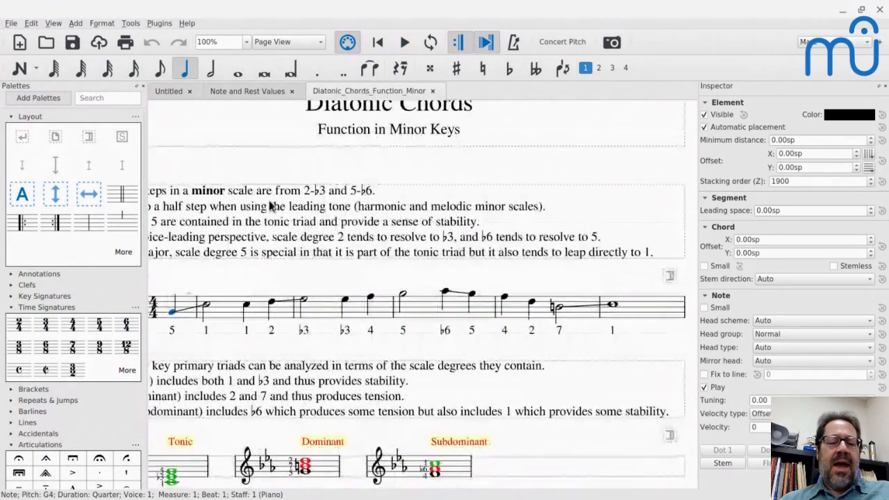
scroll(271, 206, down, 1)
ctrl+scroll(271, 207, down, 2)
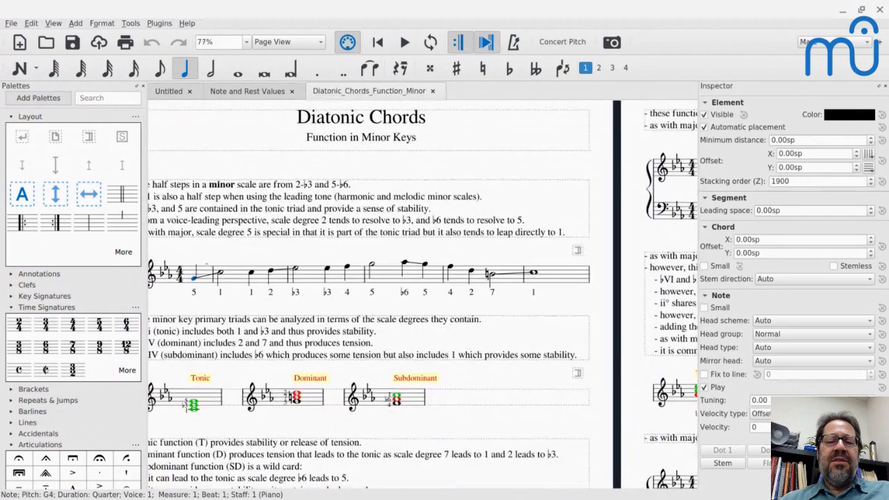
ctrl+scroll(270, 206, down, 1)
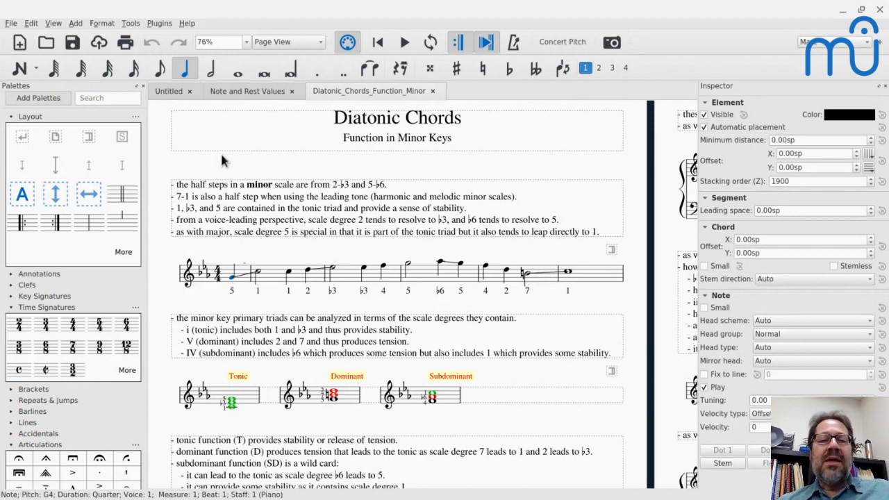
Switch to Chrome and search musescore.com from a new tab for the score author's surname plus "diatonic chords".
key(alt+Tab)
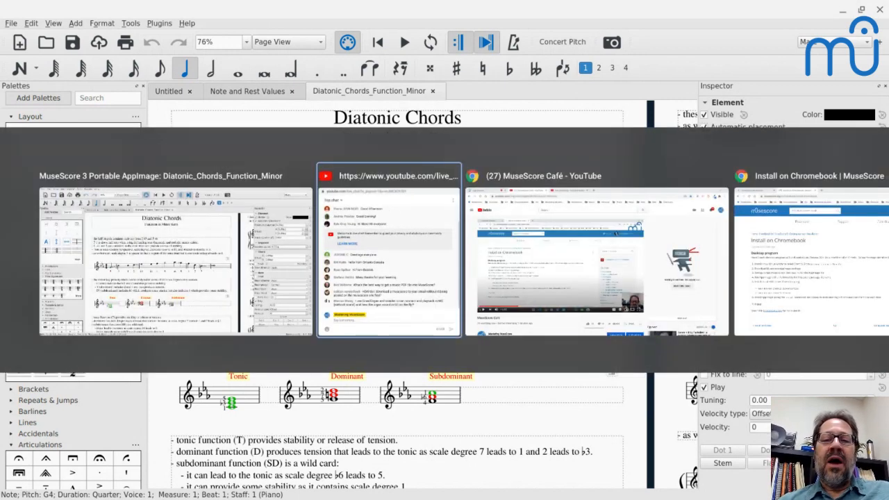
key(alt+Tab)
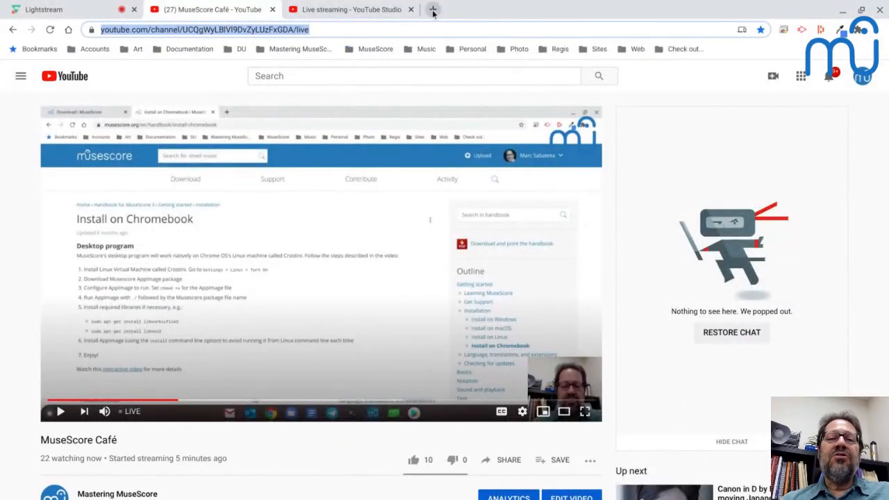
click(432, 10)
click(410, 29)
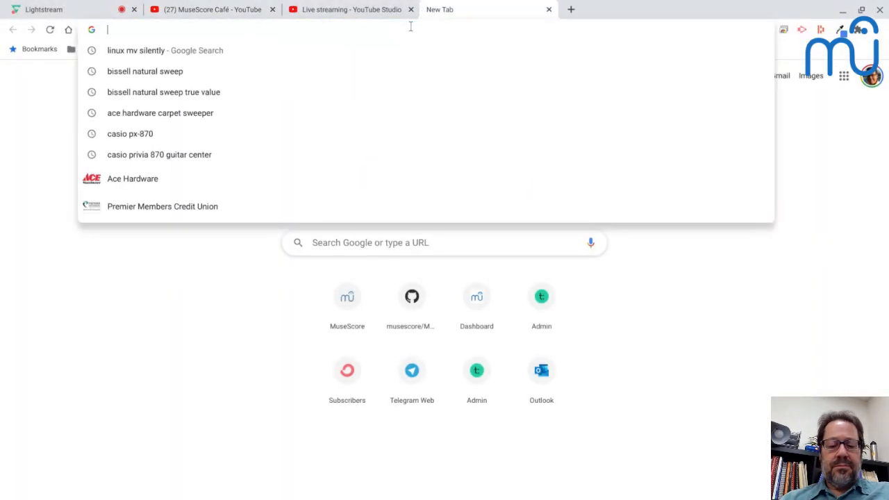
text(musescore.com)
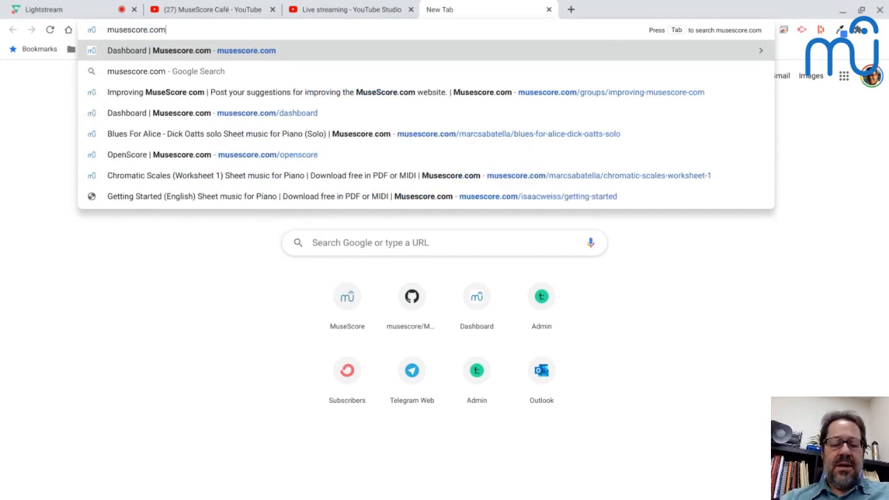
key(Tab)
text(sab)
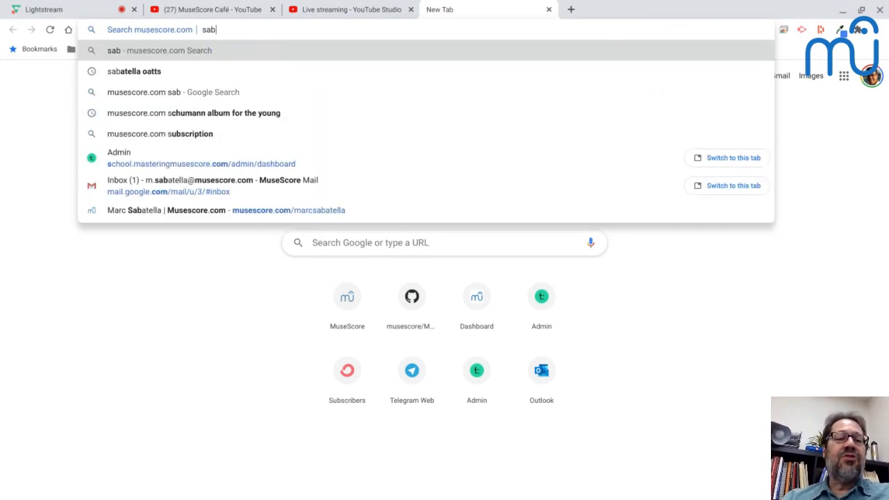
text(atella)
text( d)
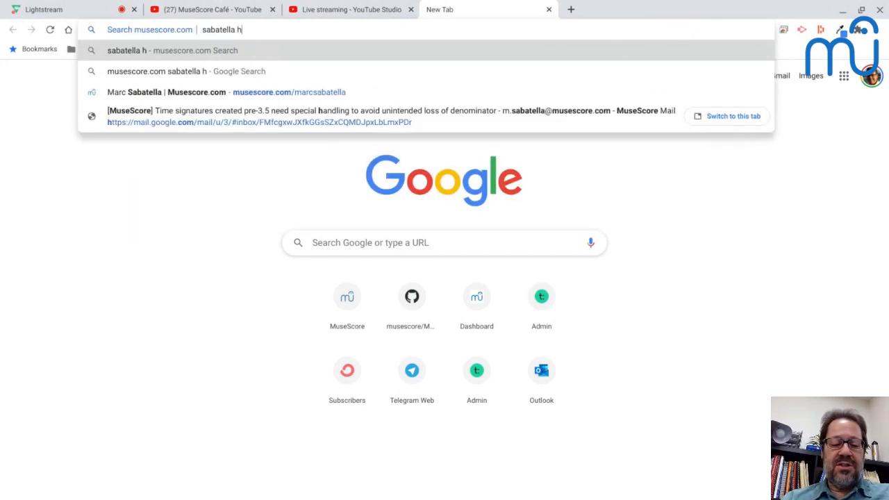
key(BackSpace)
text(diatonic chords)
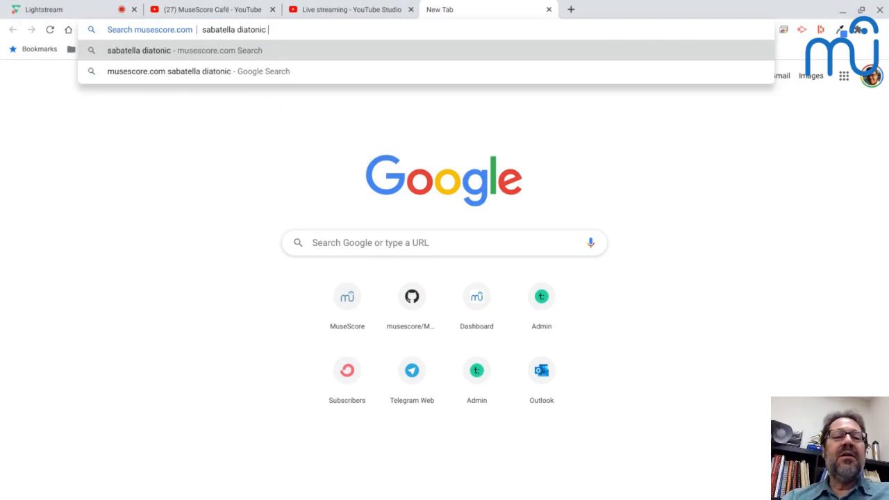
key(Return)
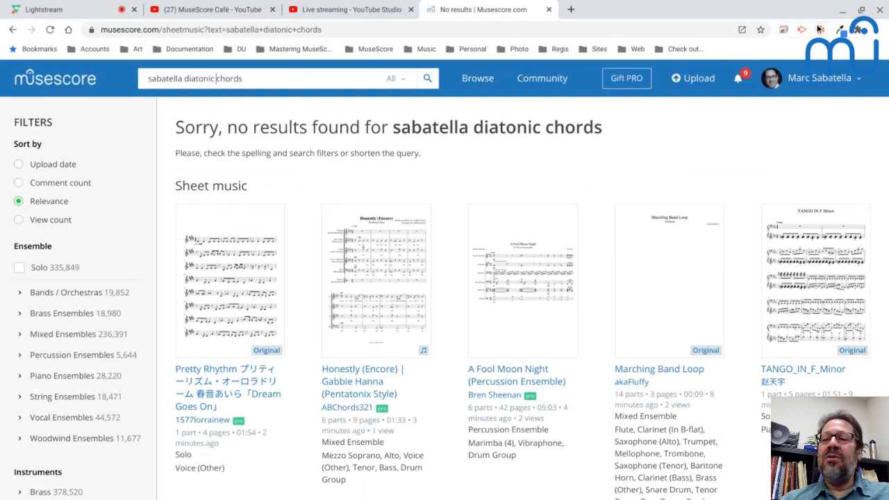
Go to the account's own scores on musescore.com and open "Basic Principles: Classification of Non-Chord Tones".
click(816, 79)
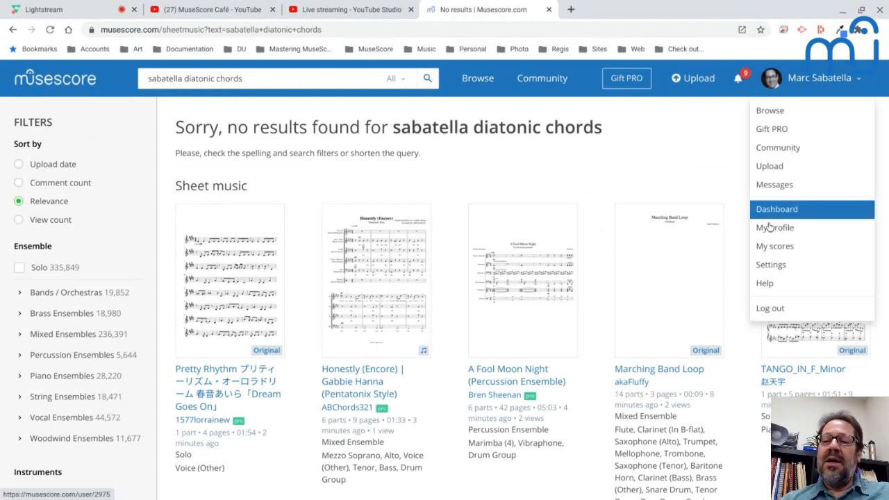
click(767, 248)
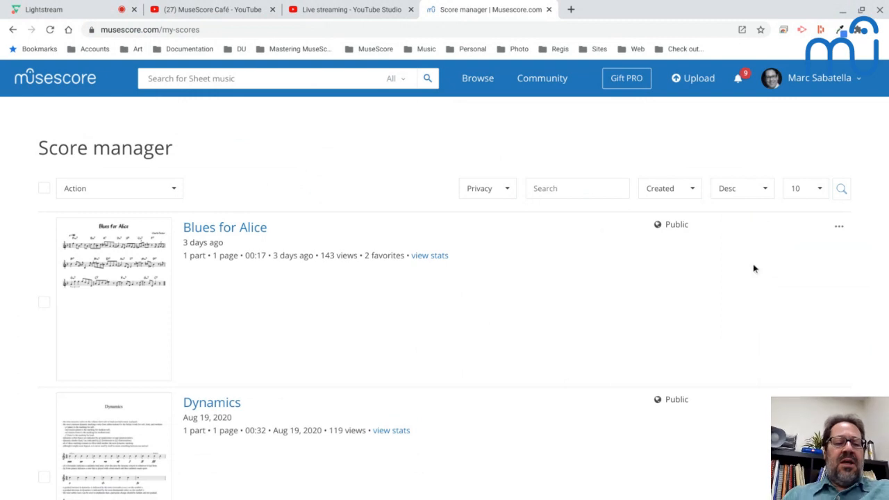
scroll(702, 430, down, 6)
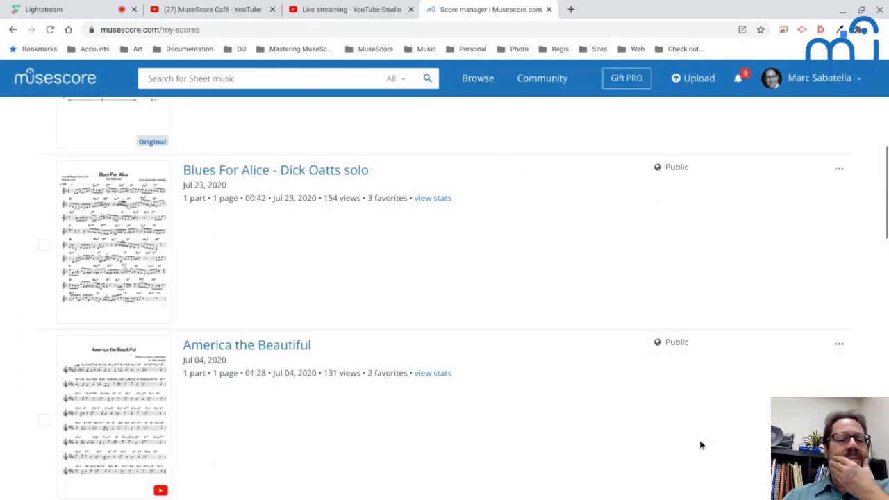
scroll(310, 234, down, 5)
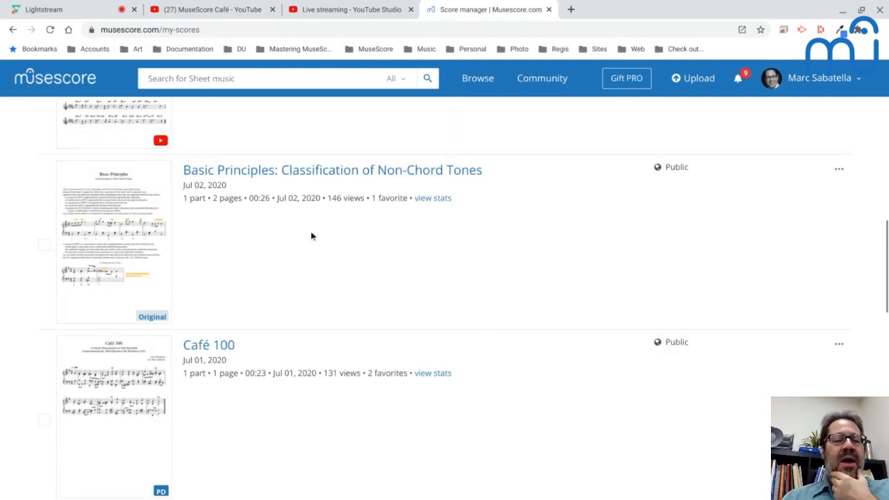
click(261, 173)
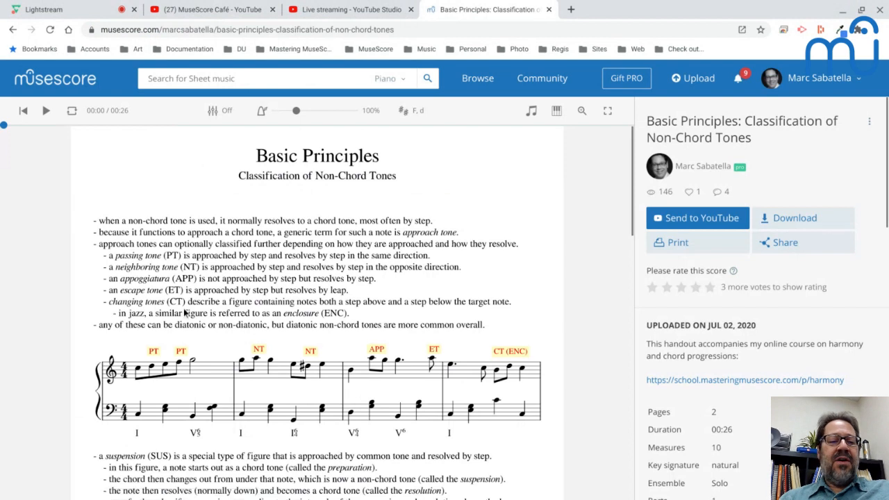
Present the online Basic Principles handout, highlighting its web address and selecting the first measure of its example.
scroll(201, 186, down, 1)
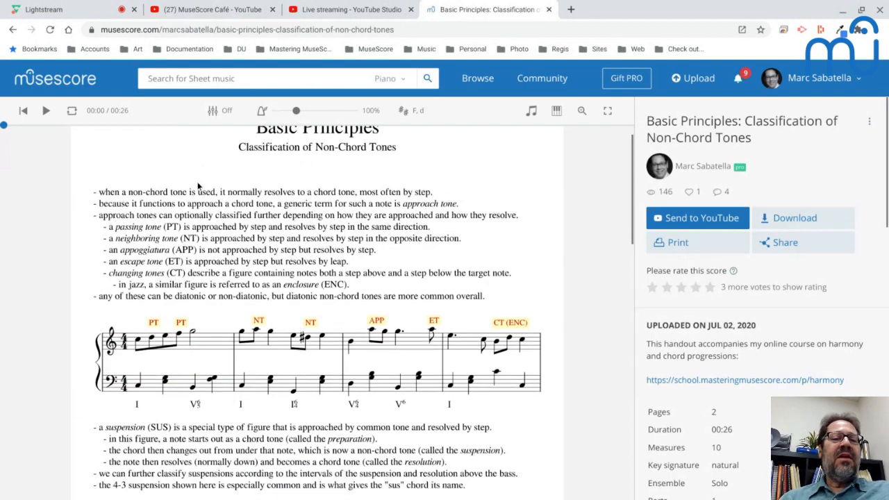
scroll(198, 182, up, 1)
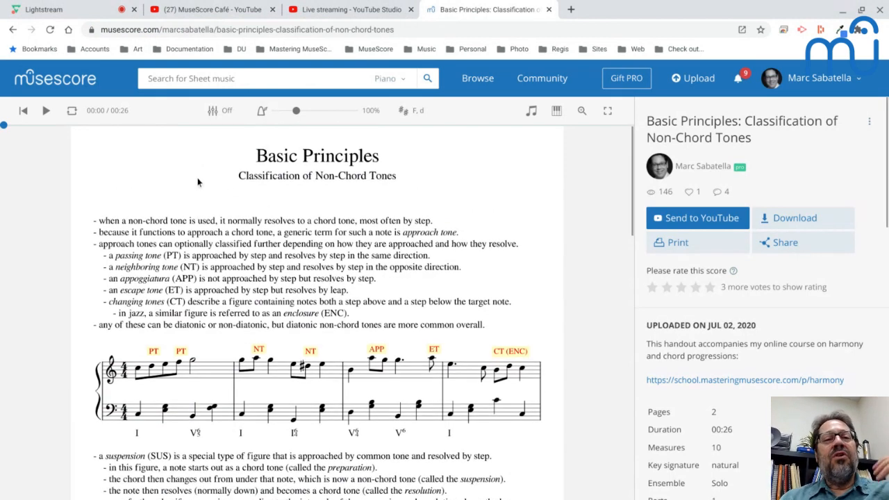
click(409, 29)
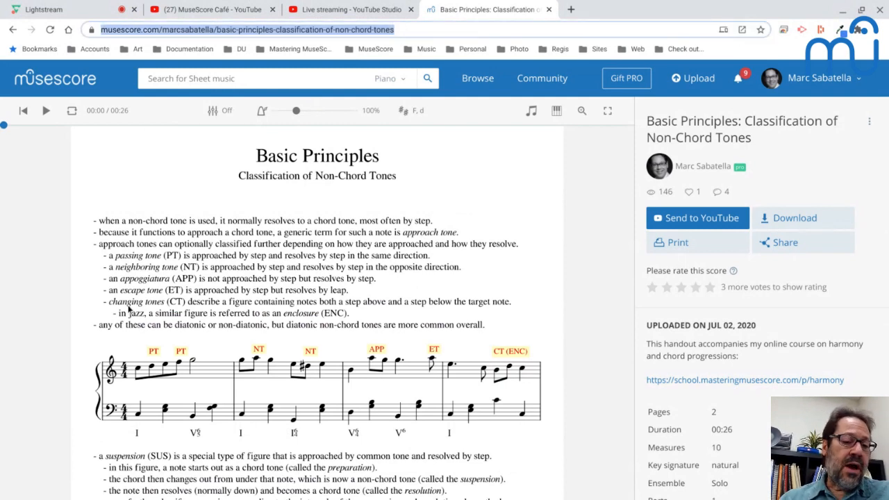
click(213, 379)
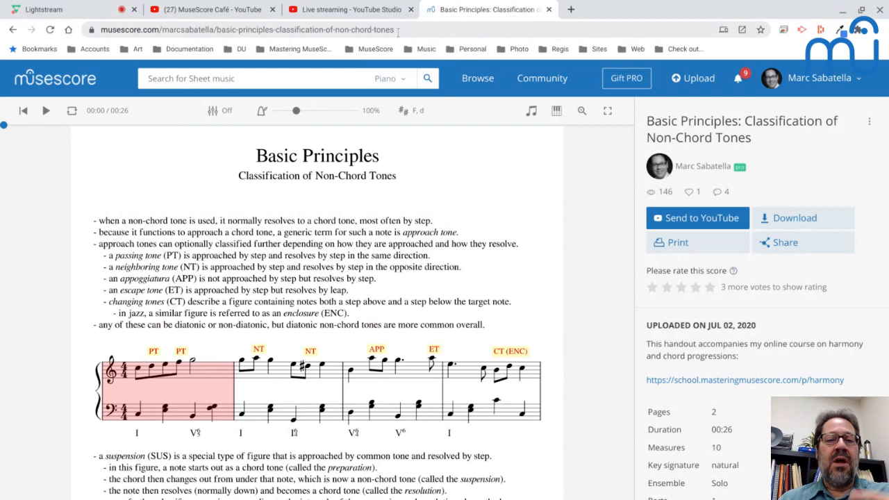
click(398, 32)
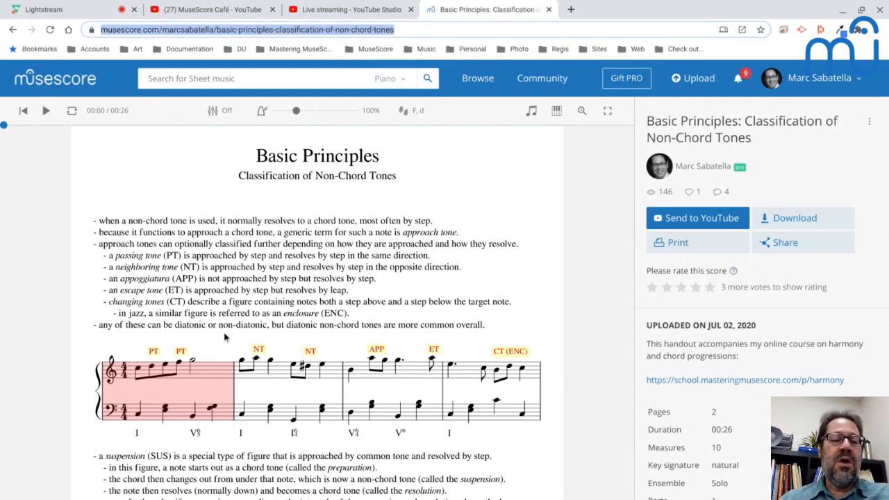
click(212, 371)
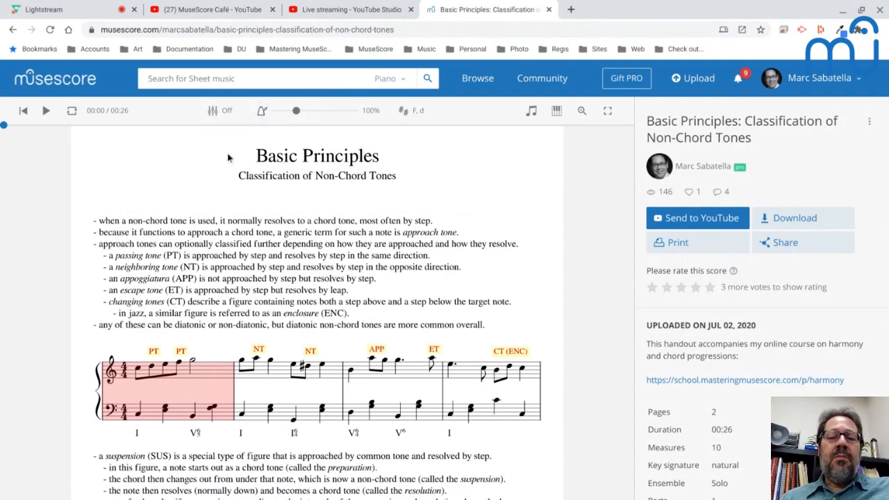
key(alt+Tab)
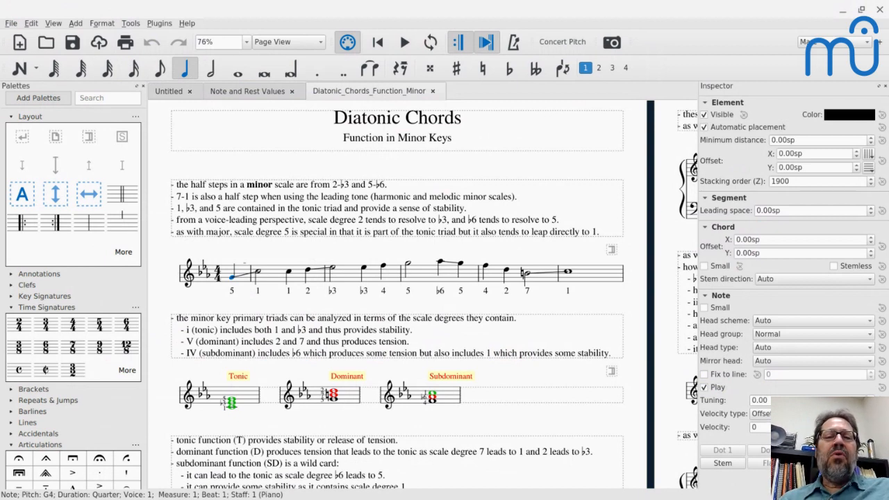
key(alt+Tab)
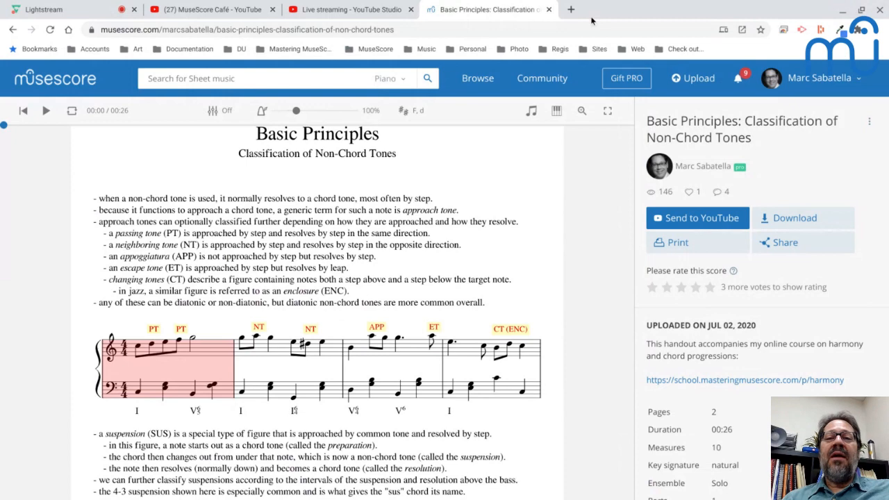
Open school.masteringmusescore.com/p/basic-theory in a new tab and go to the list of enrolled courses.
click(570, 10)
text(sch)
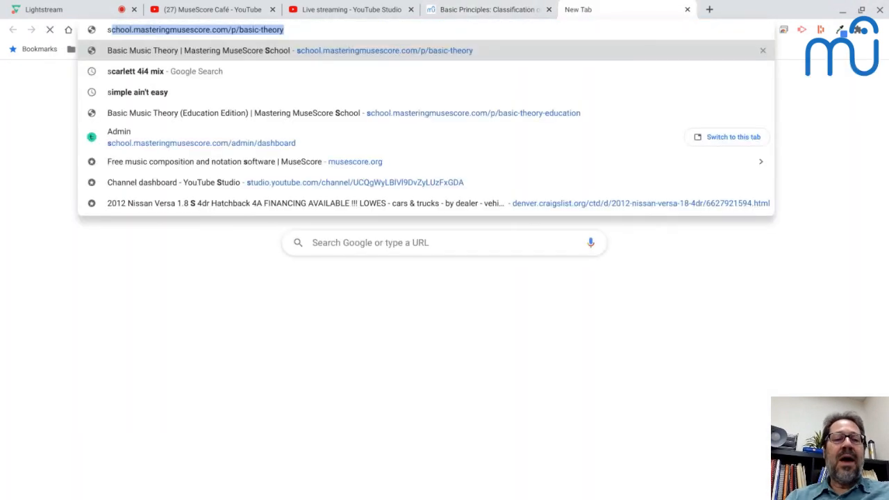
key(Return)
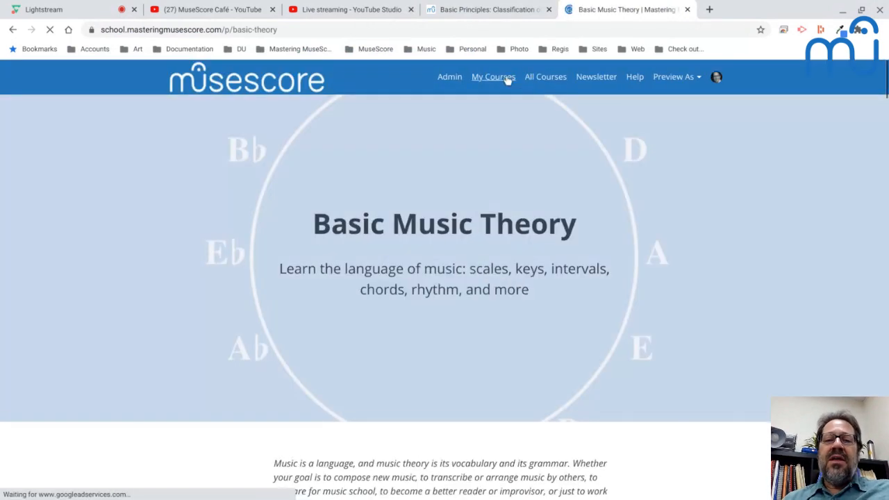
click(496, 78)
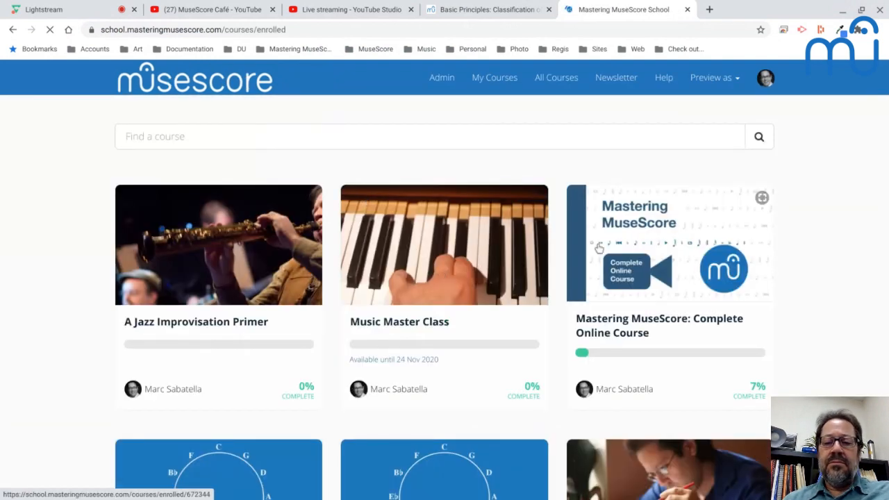
Open the Basic Music Theory course and show the video and embedded score of its Rhythm lecture "Meter: Classification".
scroll(637, 260, down, 3)
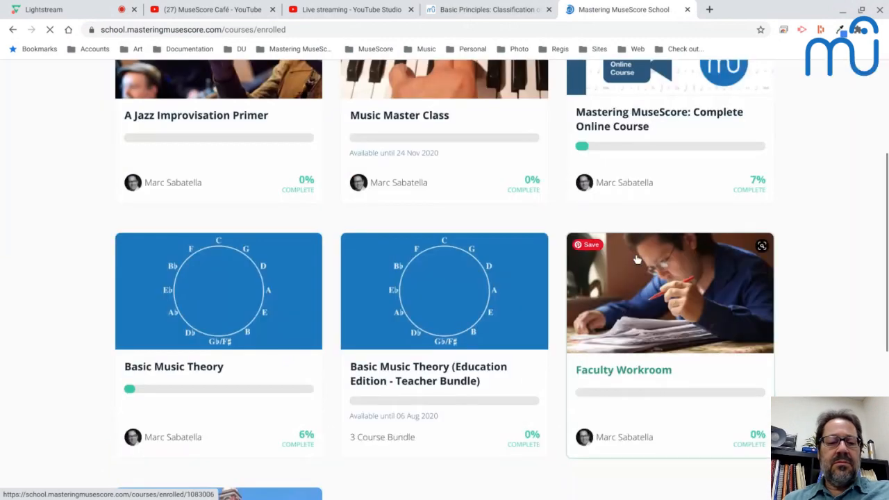
click(214, 305)
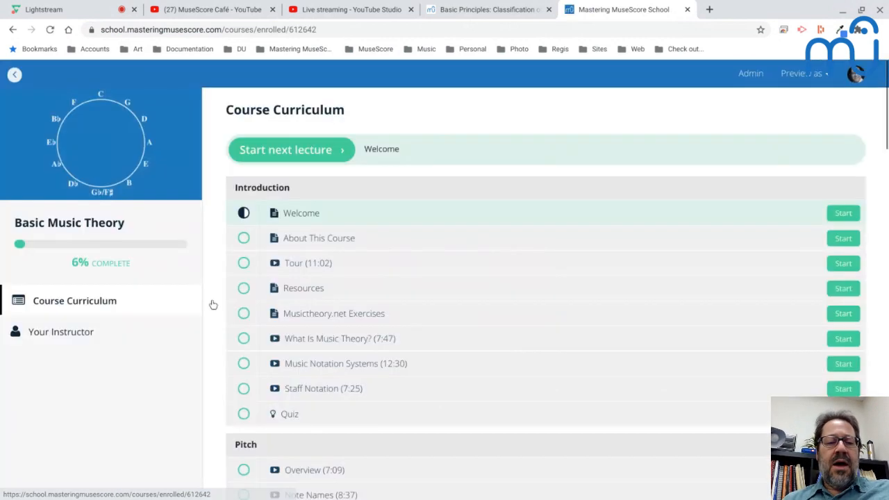
scroll(353, 365, down, 6)
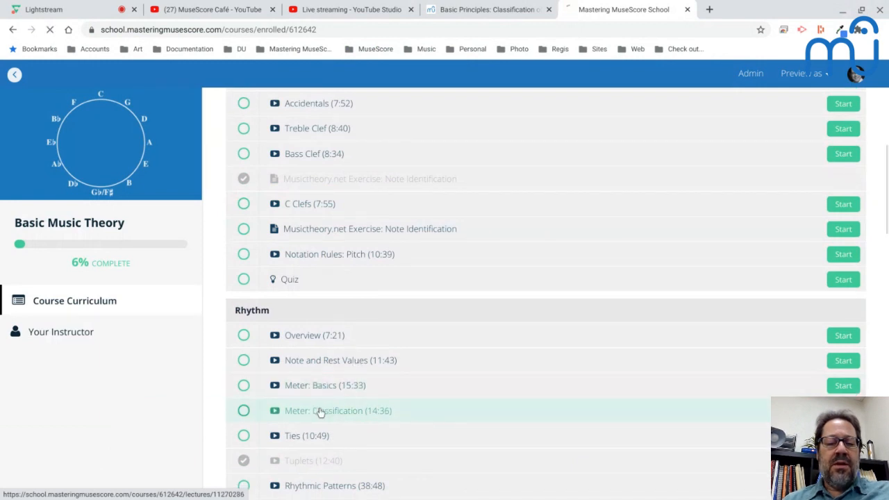
click(318, 410)
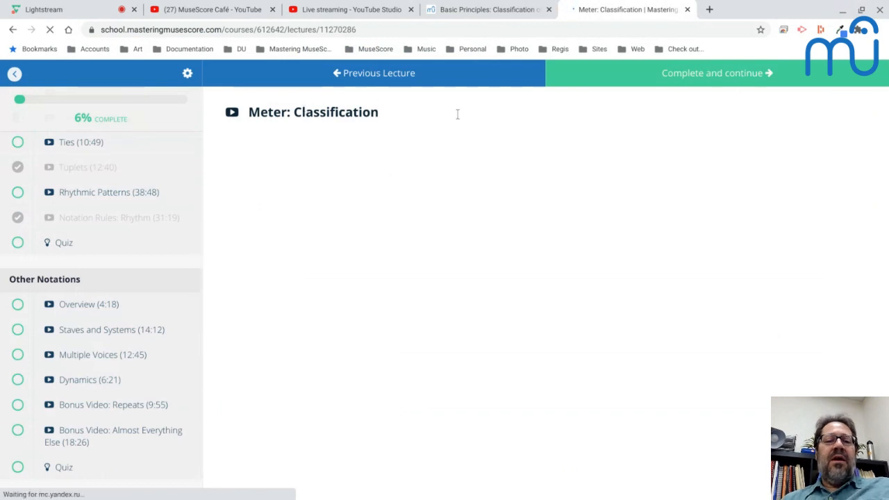
scroll(484, 248, down, 2)
scroll(484, 248, down, 1)
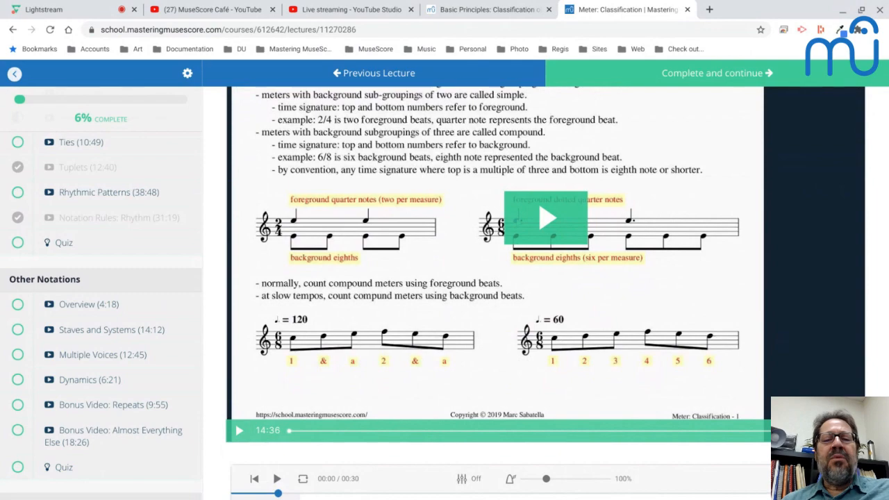
Switch back to MuseScore and change the workspace to Presentation.
key(alt+Tab)
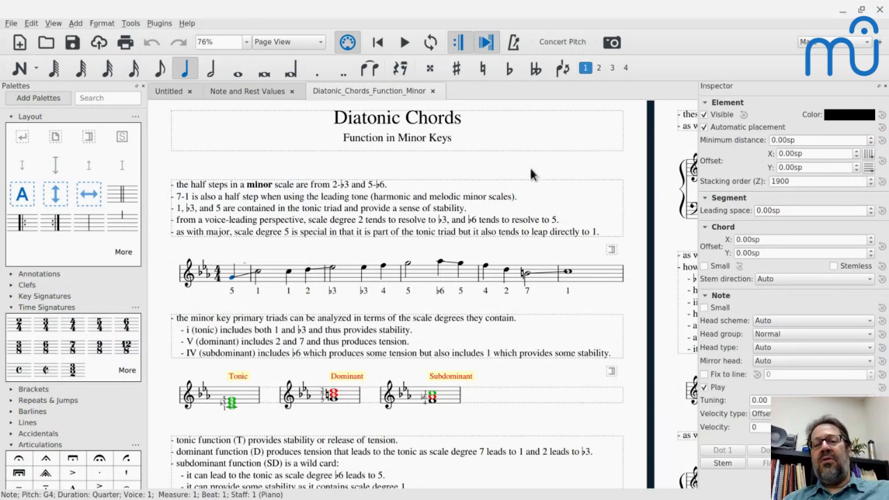
click(821, 48)
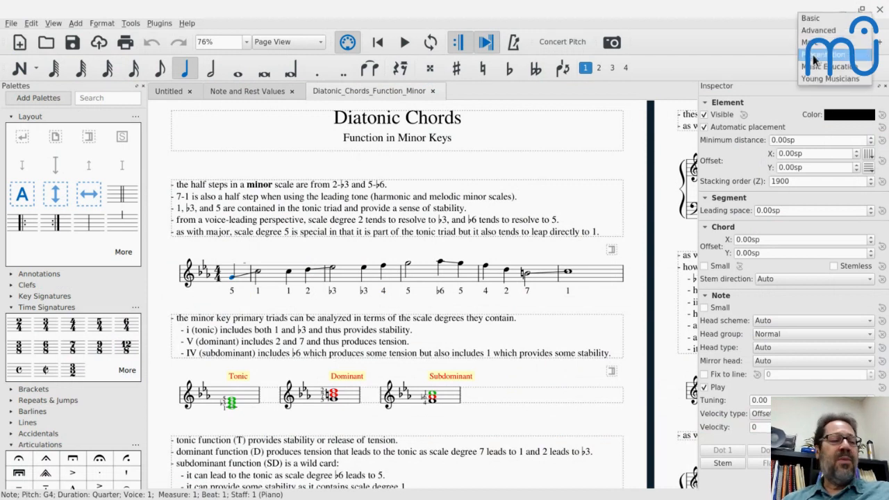
click(814, 56)
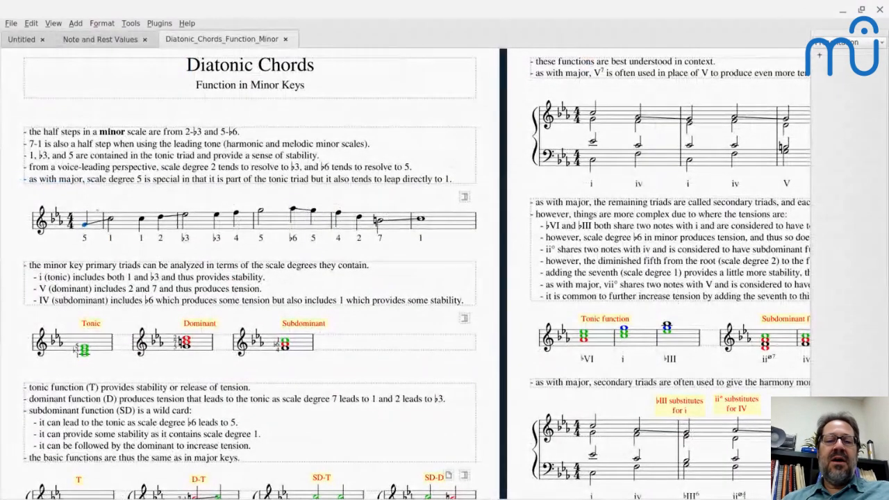
Look over both pages of the Diatonic Chords score in the Presentation workspace and return to its beginning.
scroll(417, 278, down, 3)
scroll(417, 278, right, 3)
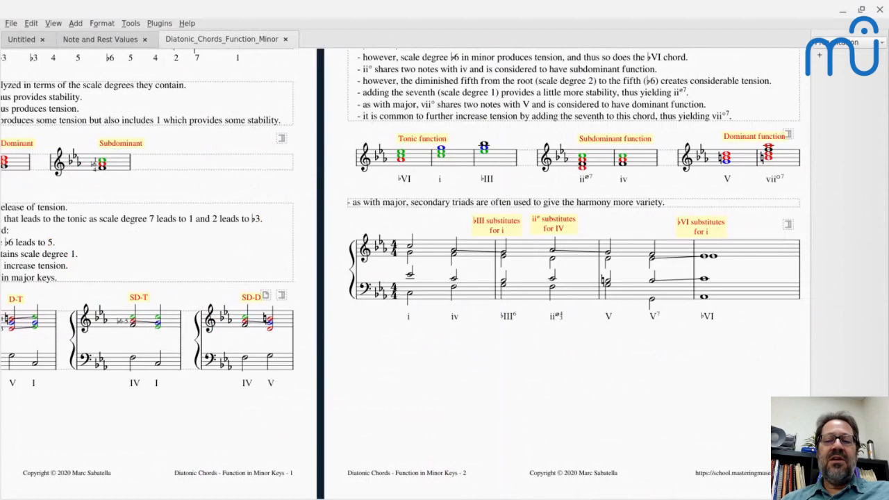
scroll(417, 278, left, 3)
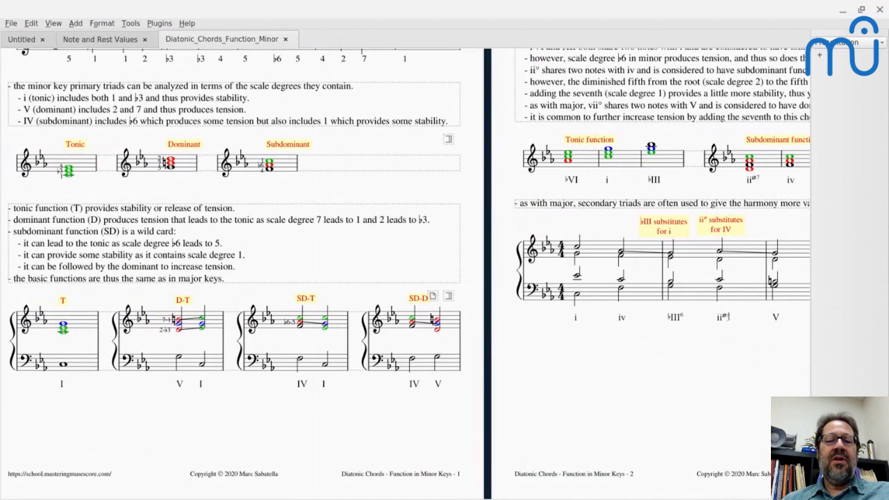
scroll(417, 278, up, 3)
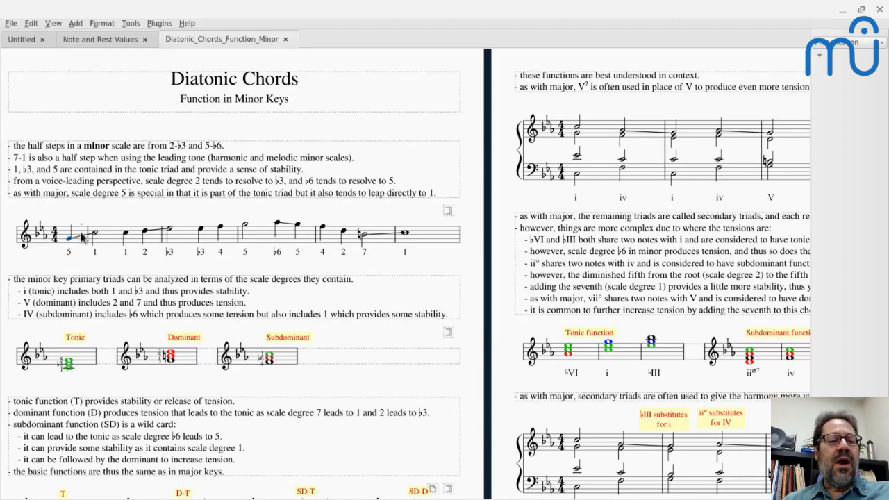
Play back the start of the minor-key scale-degree melody, stop playback, and save the Diatonic Chords score.
key(space)
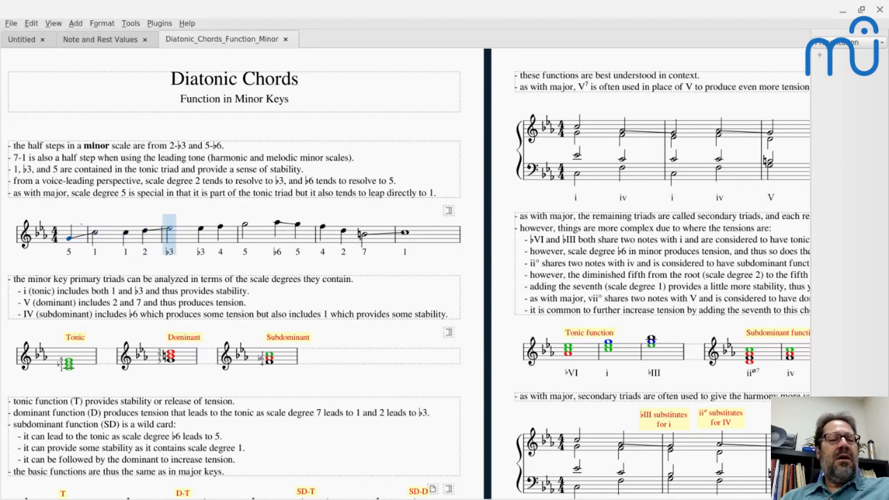
key(space)
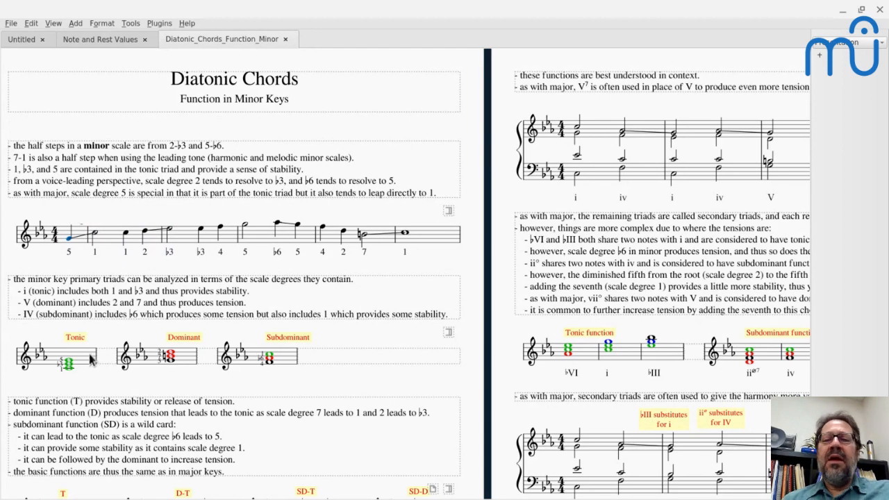
scroll(108, 368, up, 1)
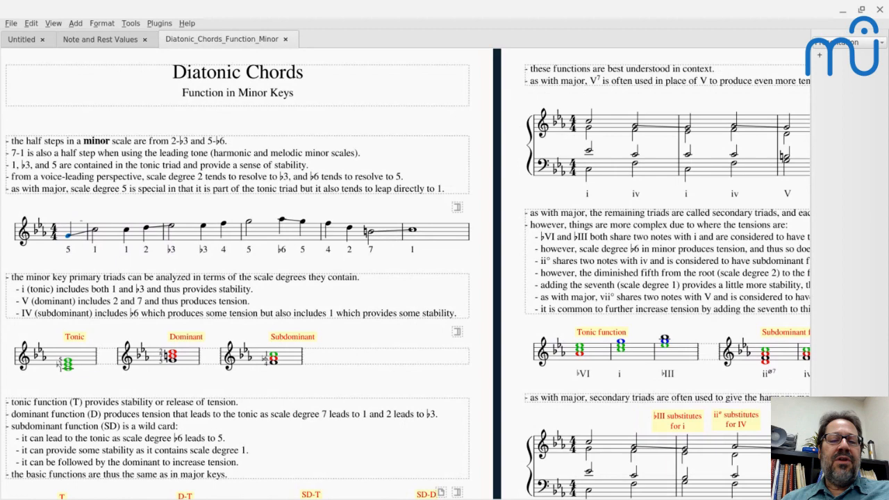
scroll(88, 353, up, 5)
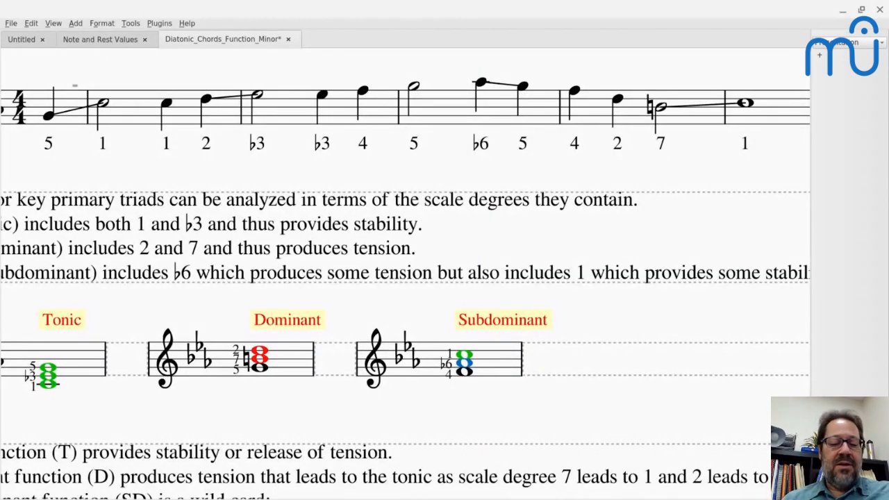
key(ctrl+s)
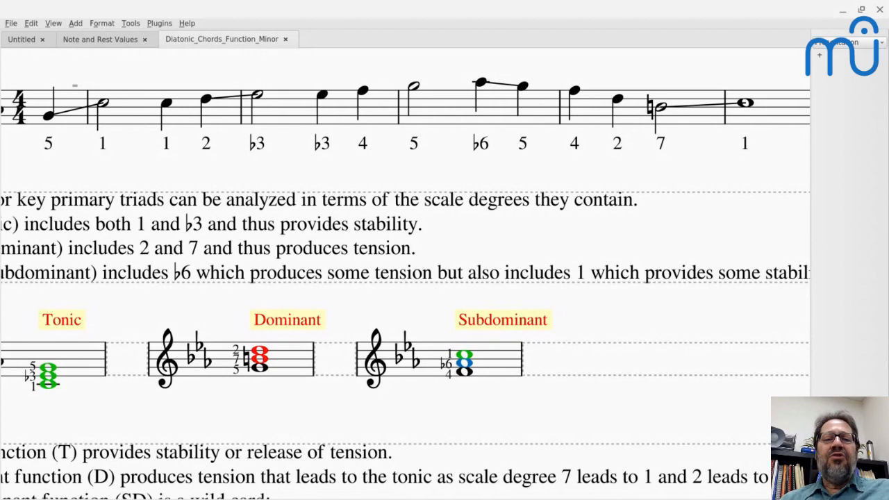
key(alt+Tab)
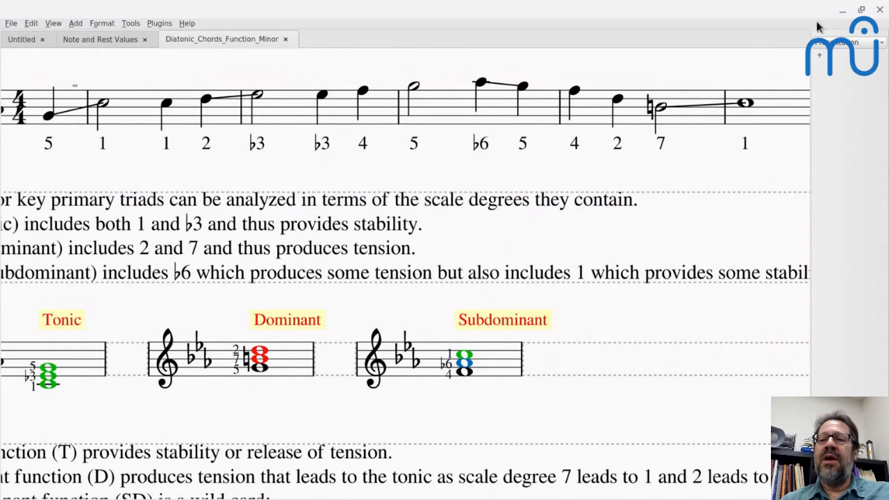
key(alt+Tab)
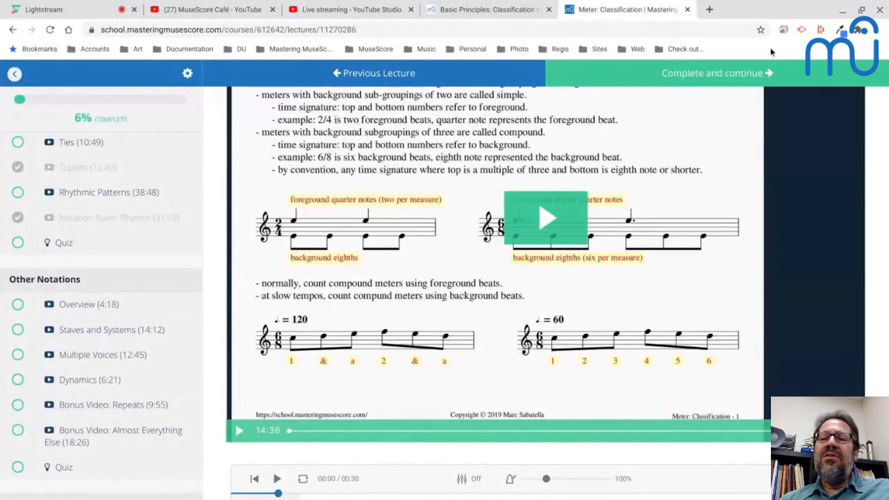
click(802, 31)
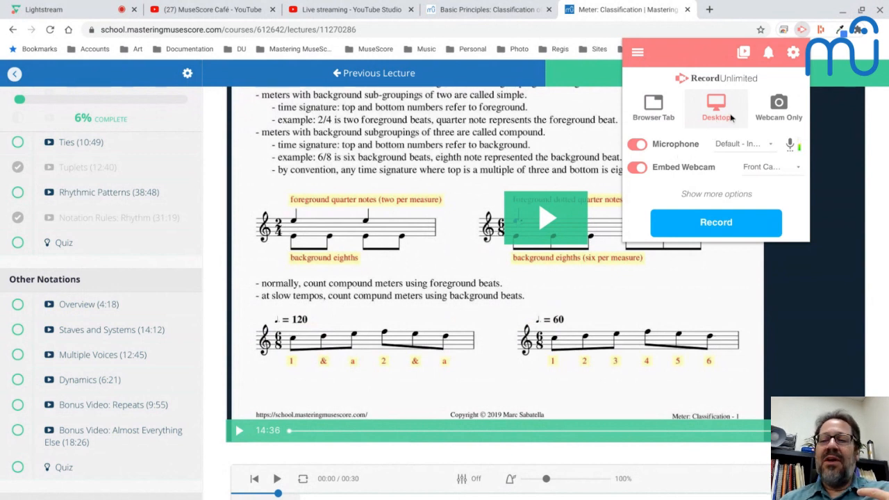
click(694, 223)
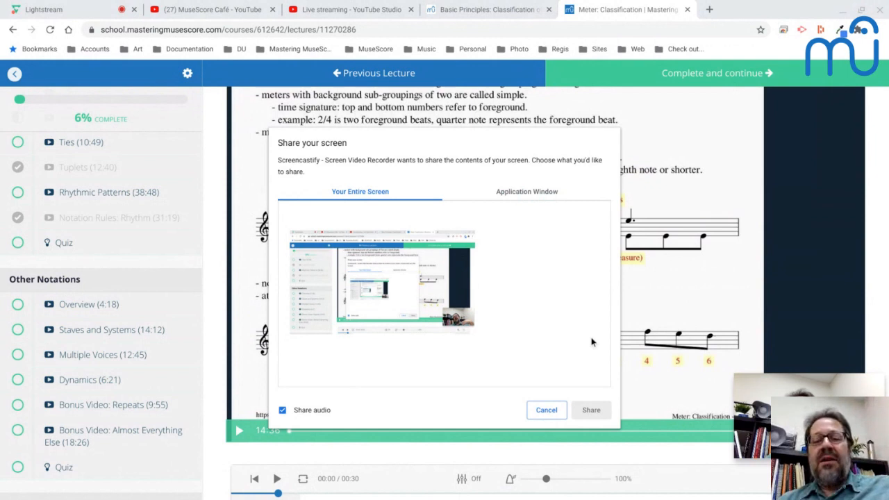
click(547, 409)
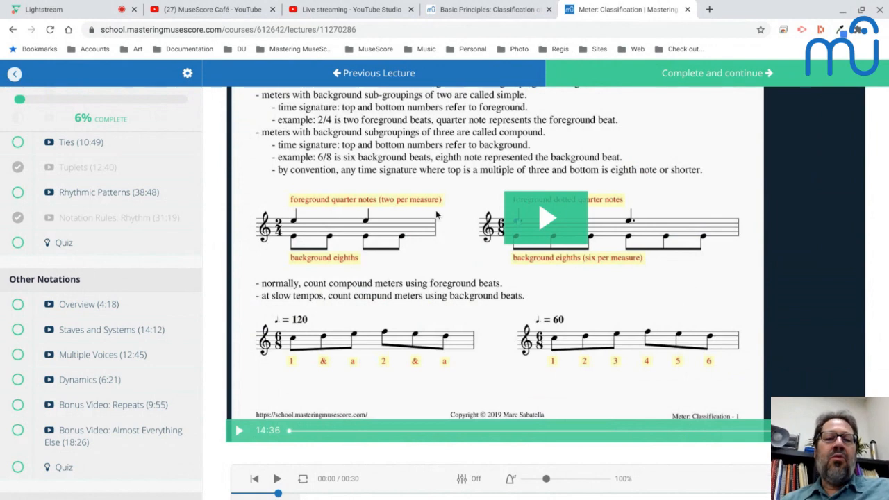
Switch back to MuseScore and show the I/O audio settings in the Preferences.
key(alt+Tab)
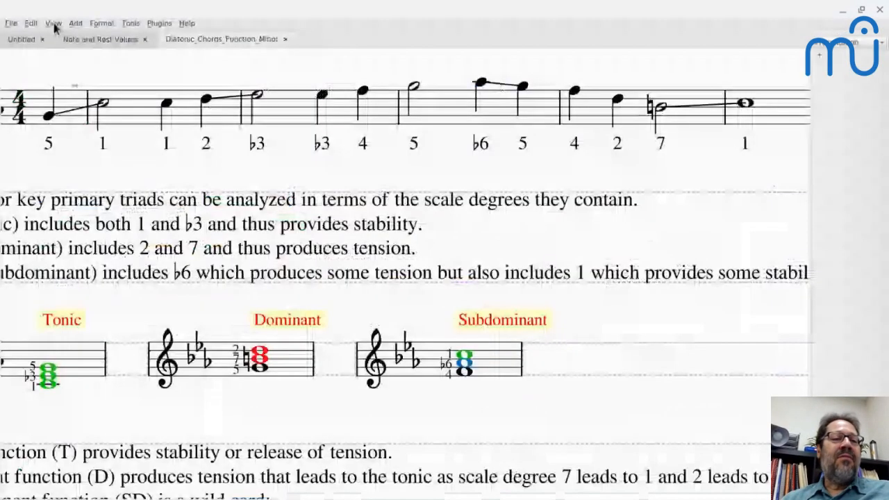
click(30, 23)
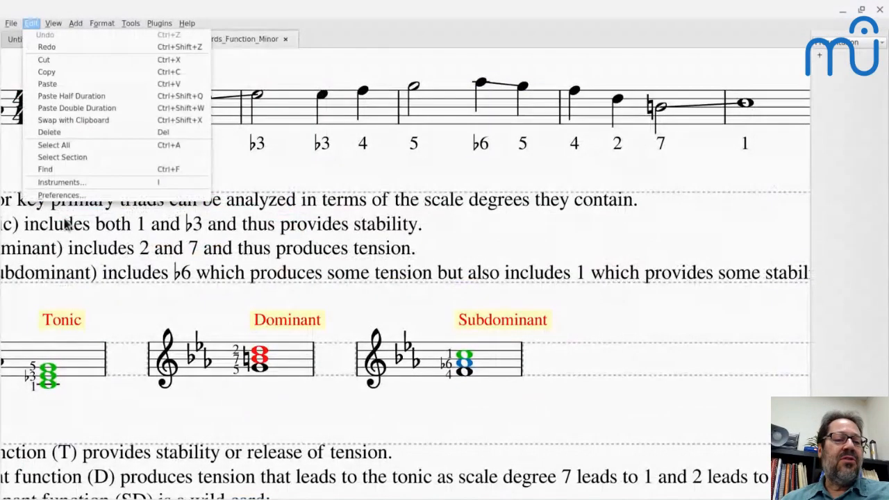
key(Escape)
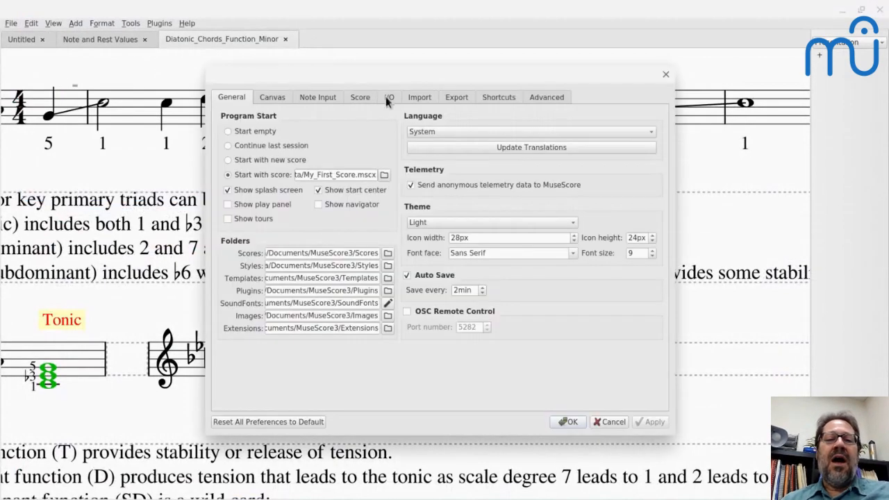
click(387, 97)
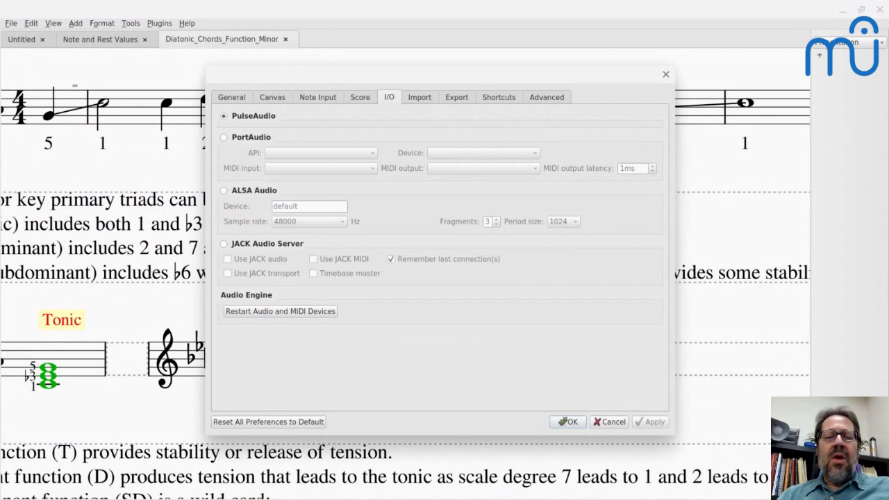
Bring up the YouTube live chat window, read the viewers' questions, highlight the word GrandOrgue in one, and close the chat.
key(alt+Tab)
key(alt+Tab)
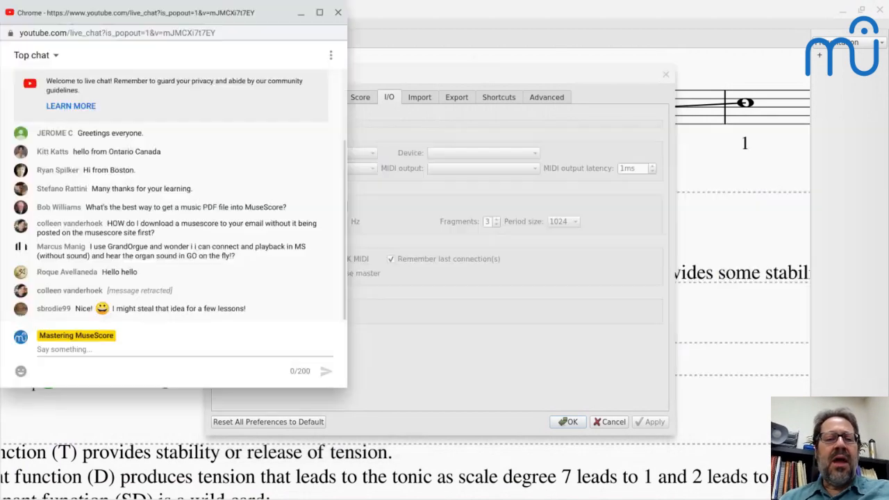
scroll(166, 141, up, 2)
scroll(156, 207, down, 2)
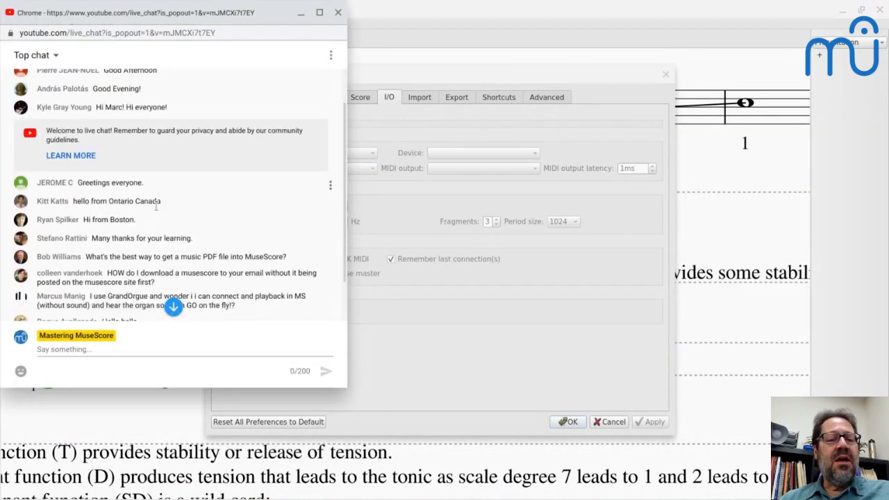
scroll(155, 206, down, 1)
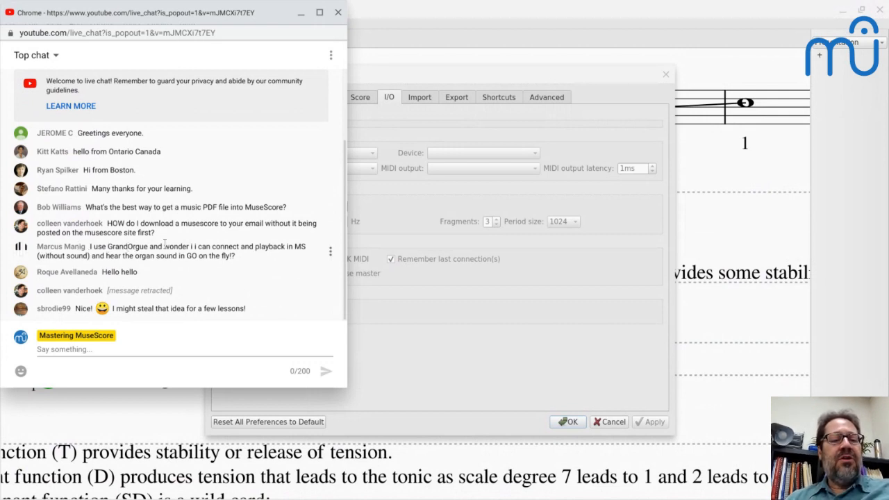
double_click(128, 246)
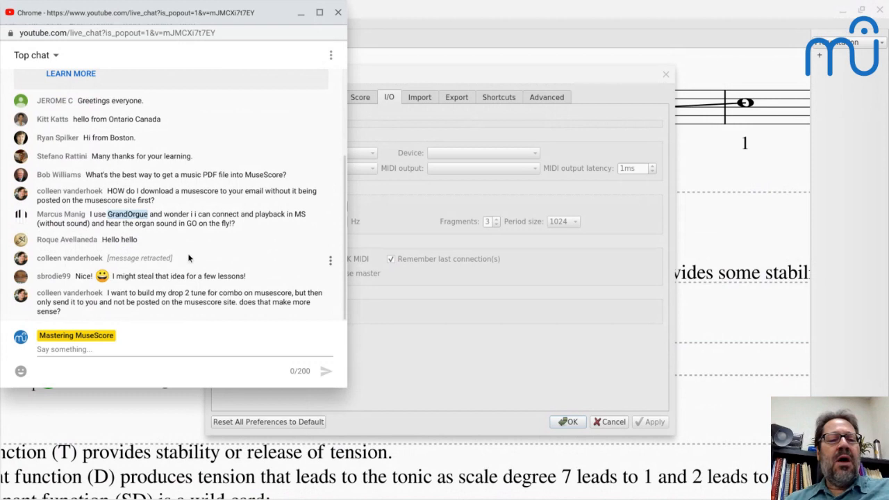
click(338, 13)
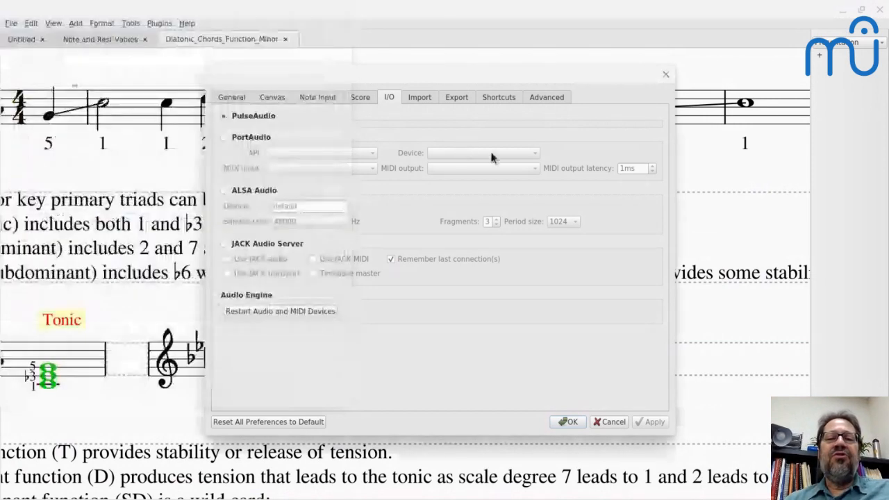
Switch to the MuseScore Café YouTube page in Chrome and pop out its live chat into a separate window.
key(alt+Tab)
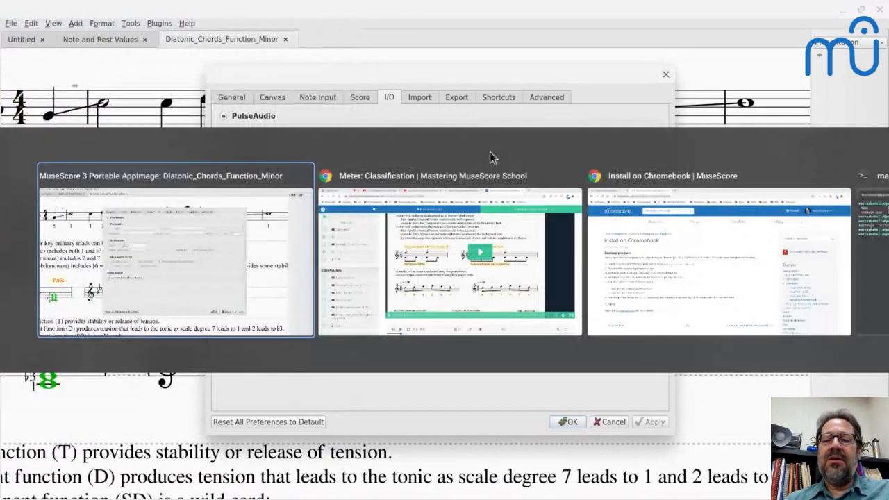
key(alt+Tab)
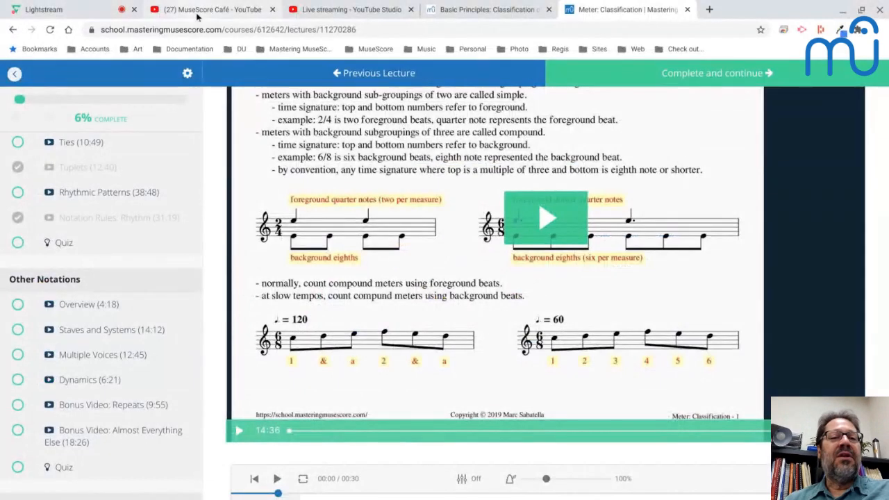
click(208, 9)
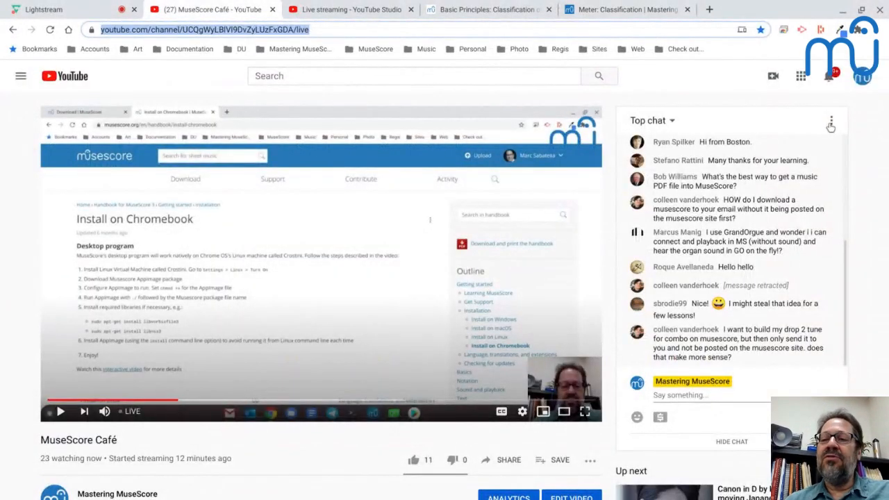
click(831, 122)
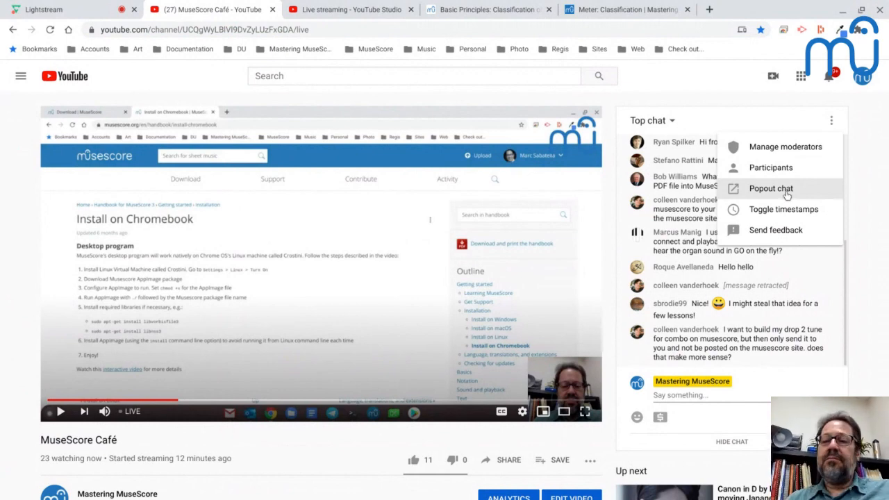
click(764, 188)
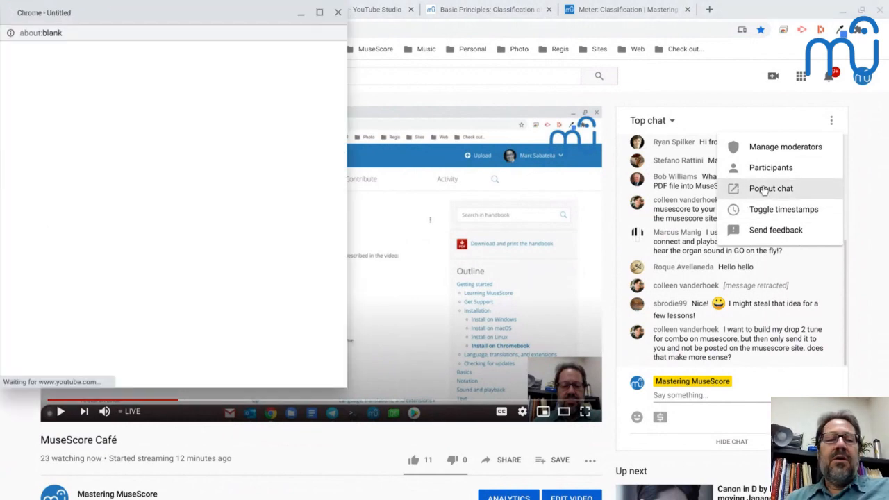
Return to MuseScore and dismiss the Preferences without applying changes.
key(alt+Tab)
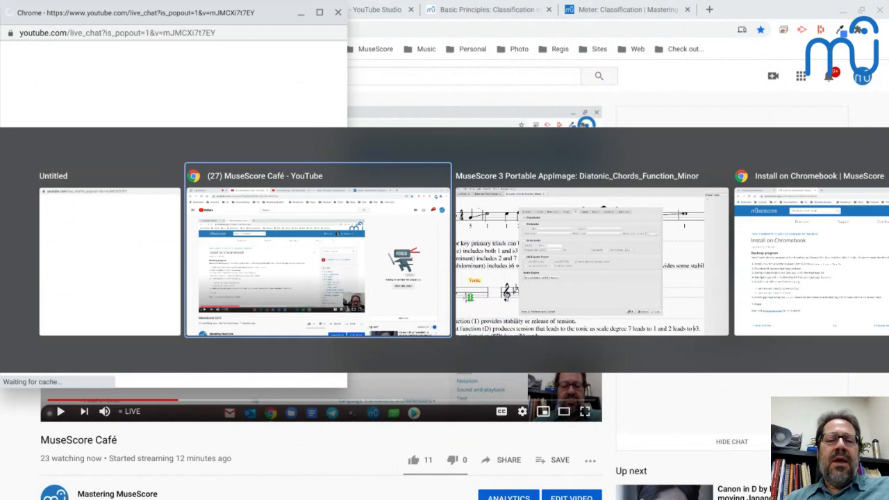
key(alt+Tab)
key(alt+Tab)
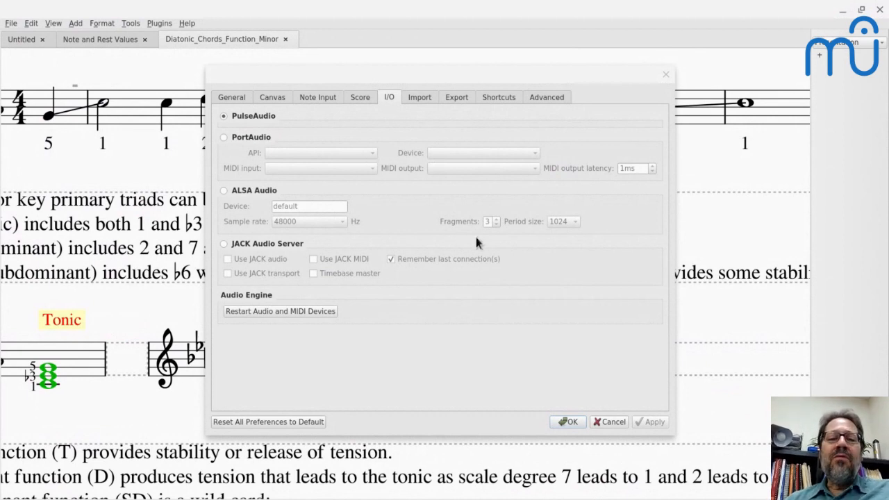
click(610, 422)
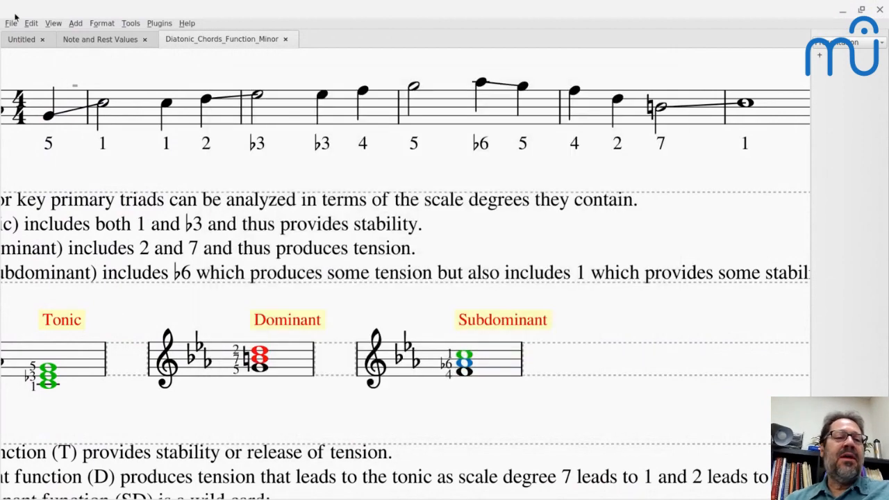
Open the Synthesizer, show the MuseScore_General.sf3 soundfont in its Fluid settings, and close it.
click(55, 25)
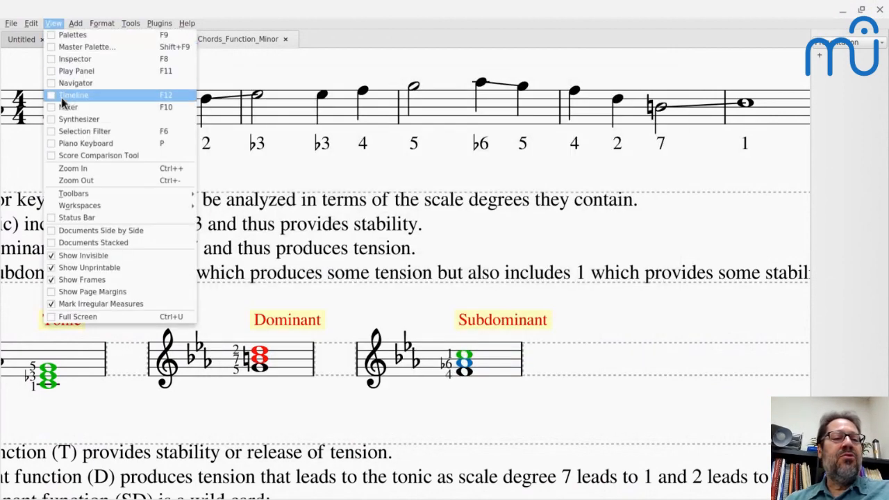
click(64, 119)
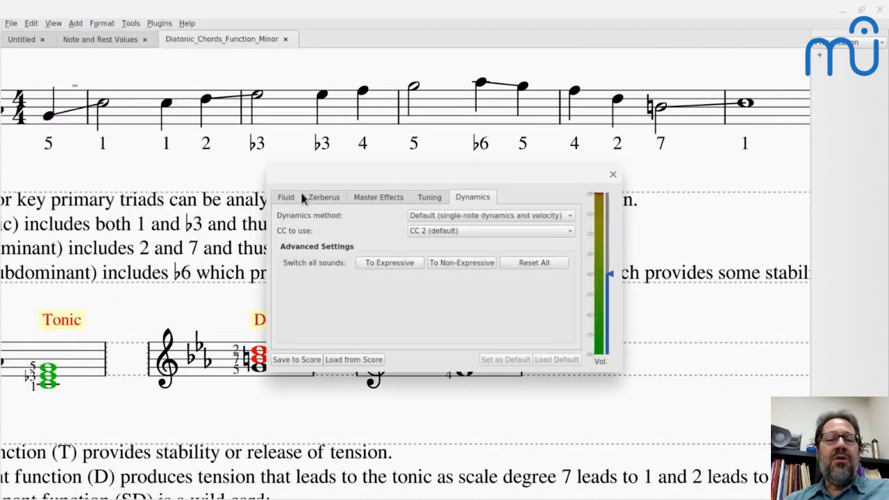
click(282, 201)
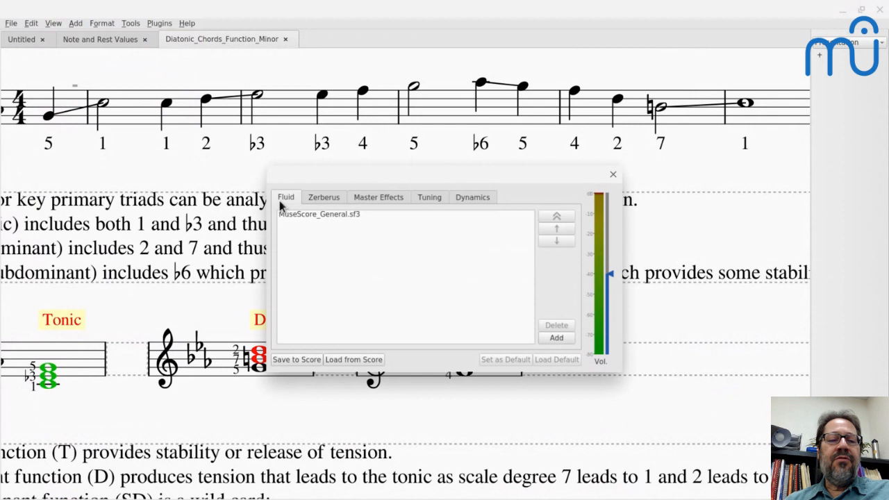
click(340, 216)
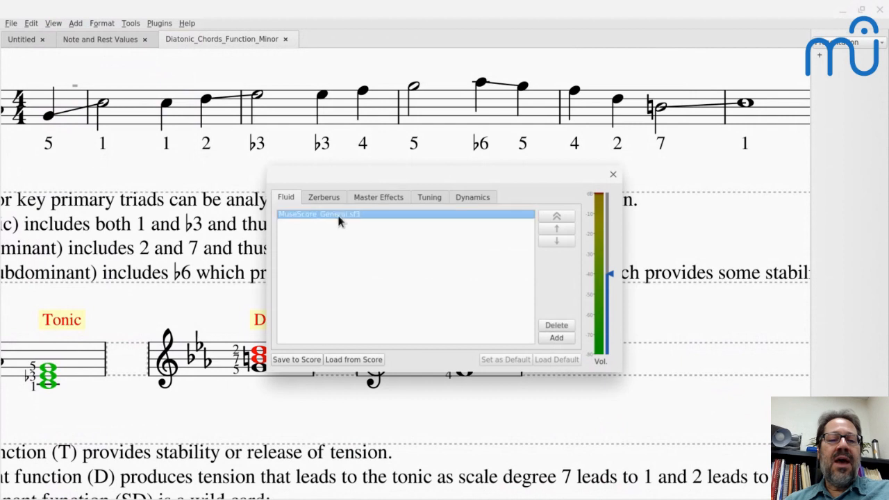
click(613, 174)
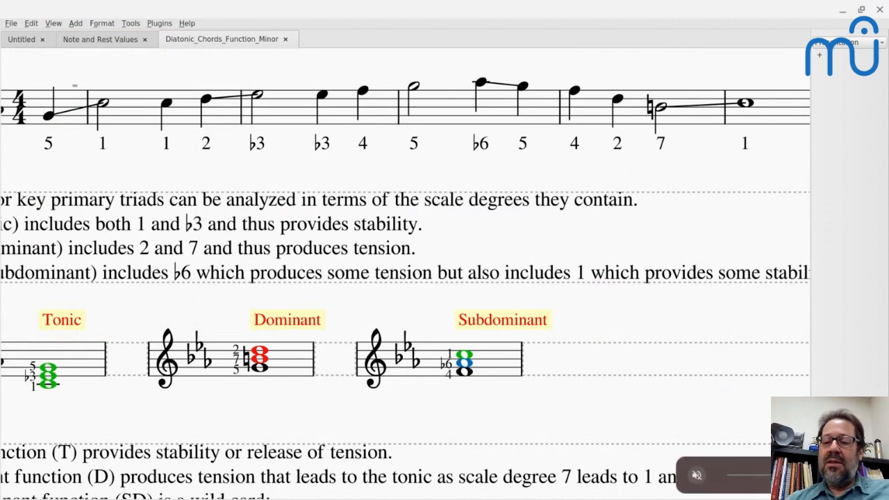
Reopen the Preferences to show the PulseAudio, PortAudio, ALSA and JACK options of the I/O settings.
mouse_move(662, 498)
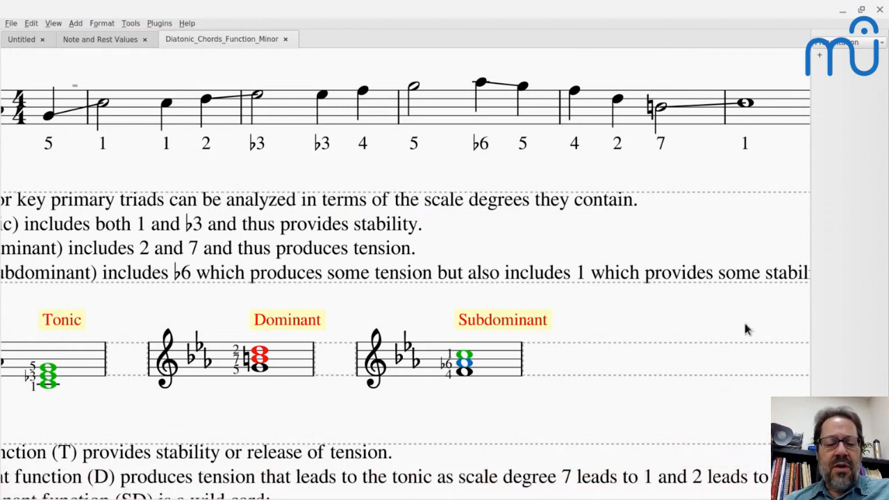
key(alt+e)
key(Up)
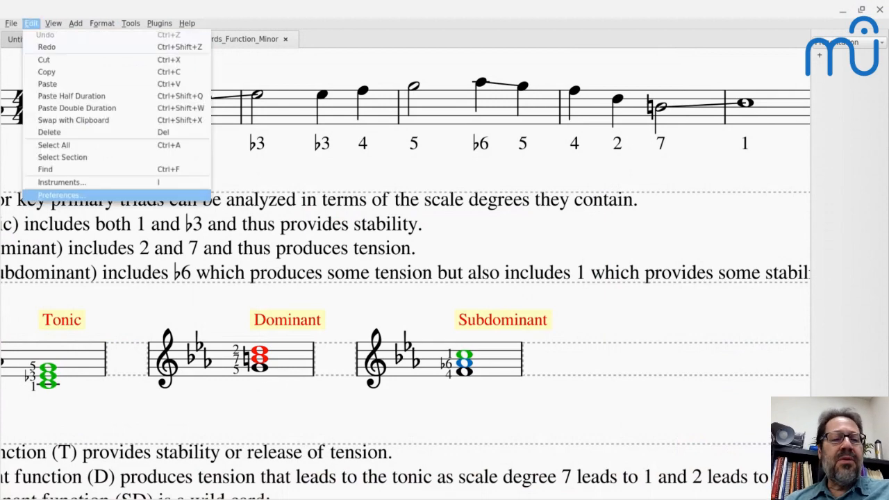
key(Return)
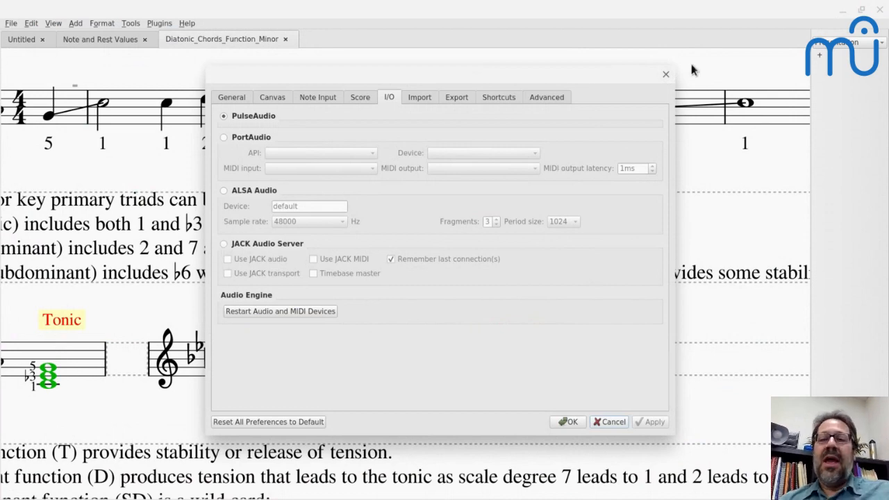
Close the Preferences, read the latest questions in the popped-out YouTube live chat, and return to MuseScore.
click(665, 74)
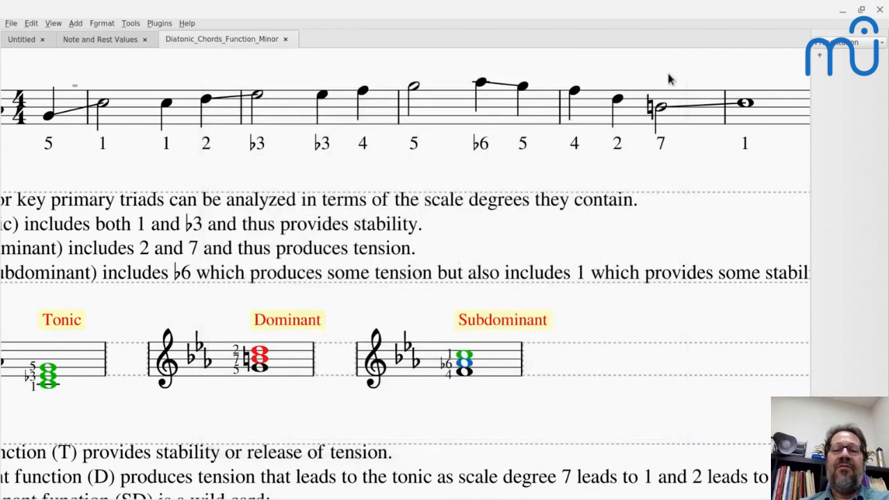
key(alt+Tab)
key(alt+Tab)
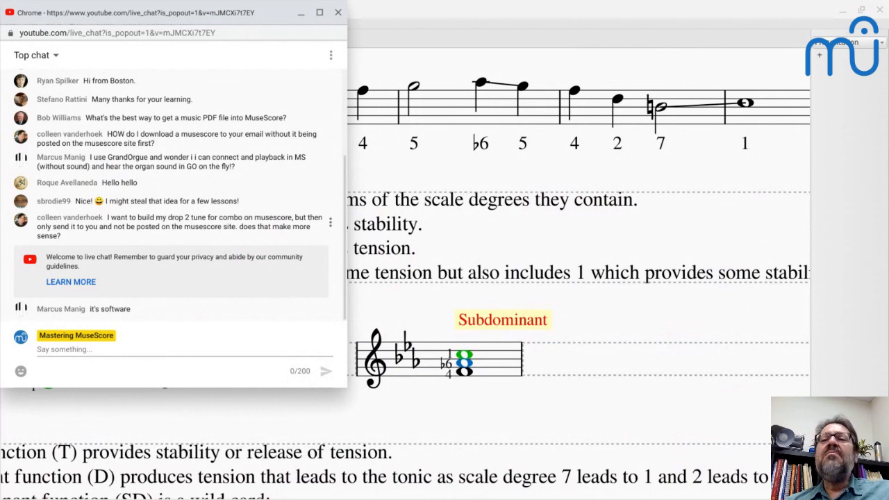
mouse_move(174, 226)
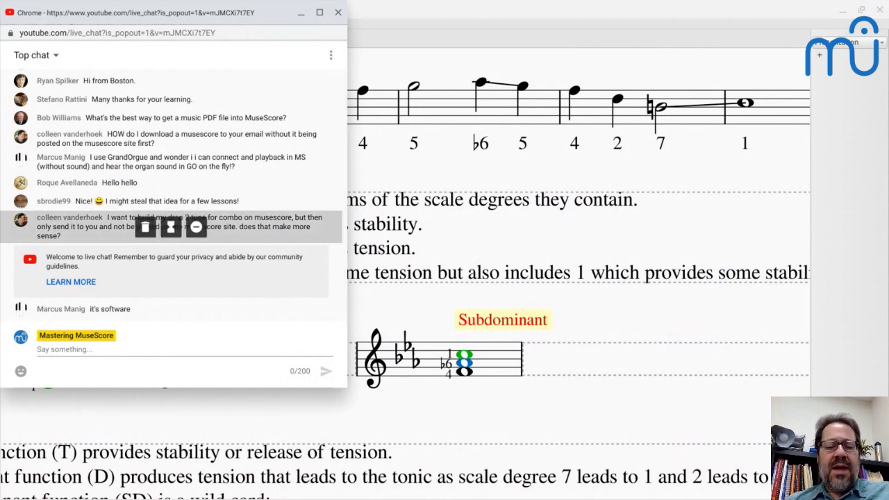
key(alt+Tab)
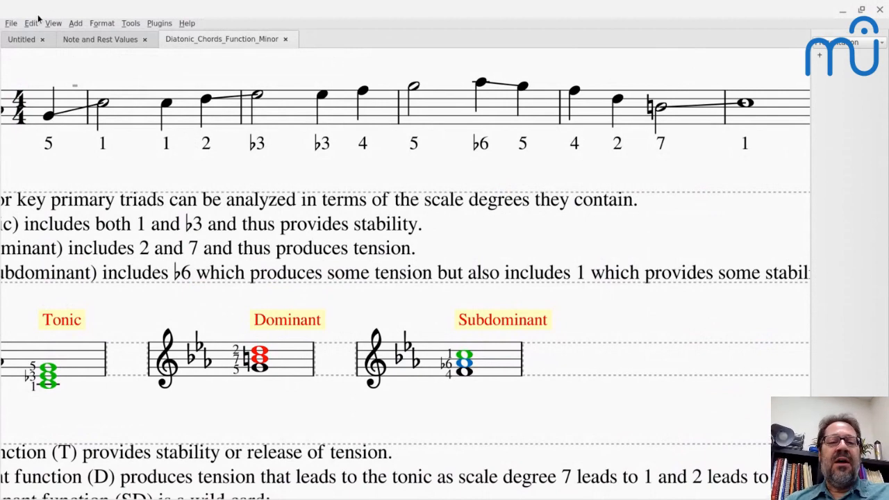
Switch to the "Basic Principles: Classification of Non-Chord Tones" score on musescore.com in Chrome and show its secret link sharing options.
key(alt+Tab)
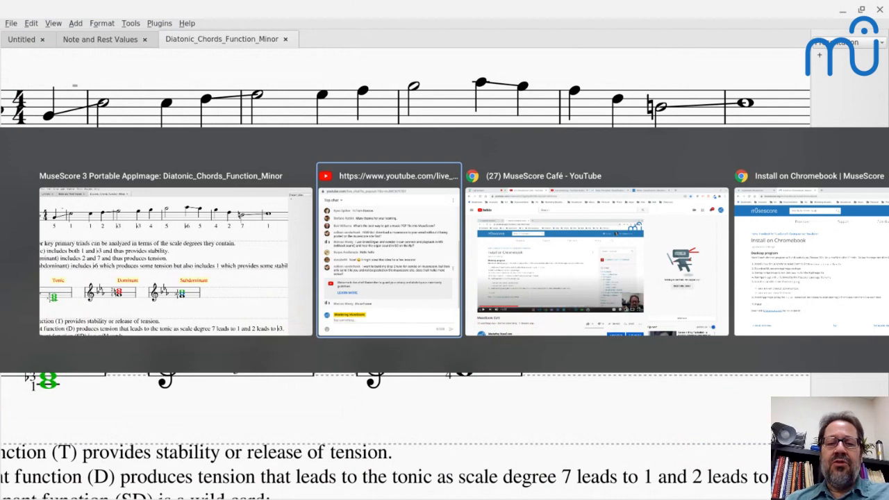
key(alt+shift+Tab)
key(alt+Tab)
key(alt+Tab)
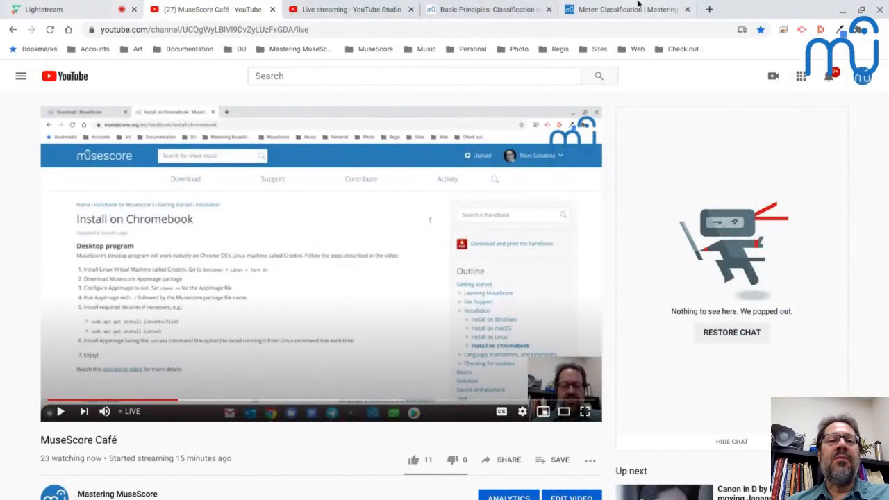
click(486, 10)
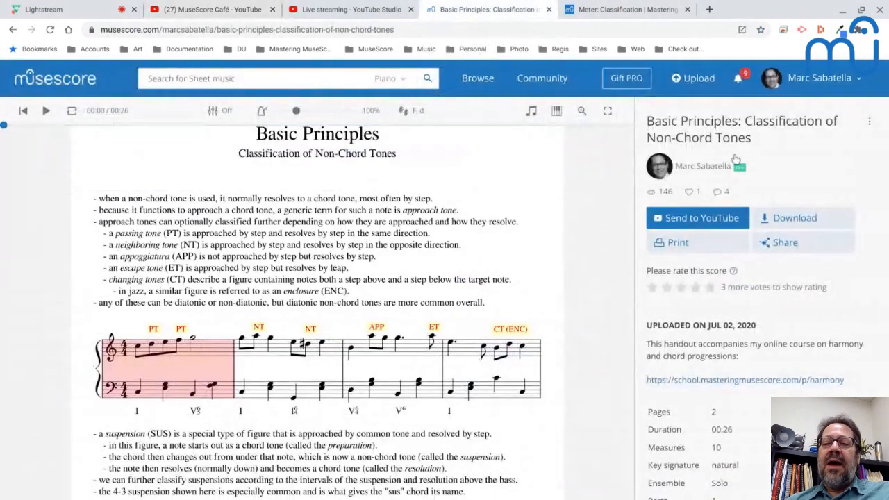
click(777, 248)
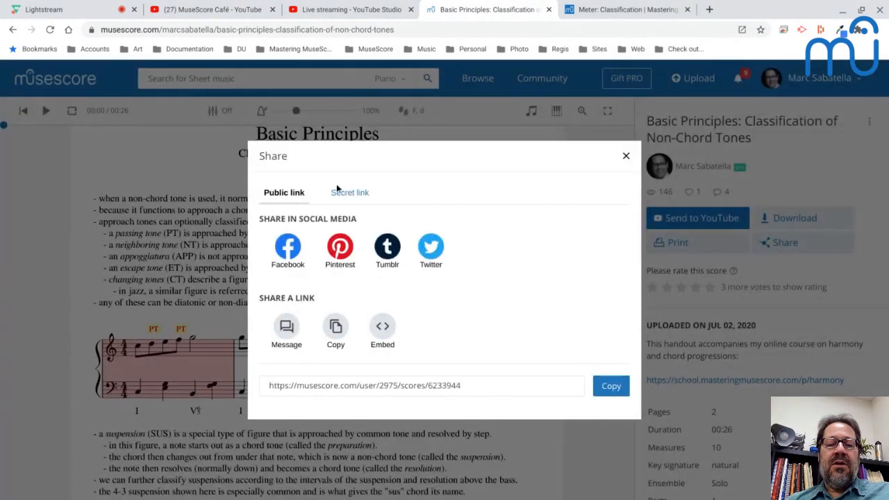
click(344, 200)
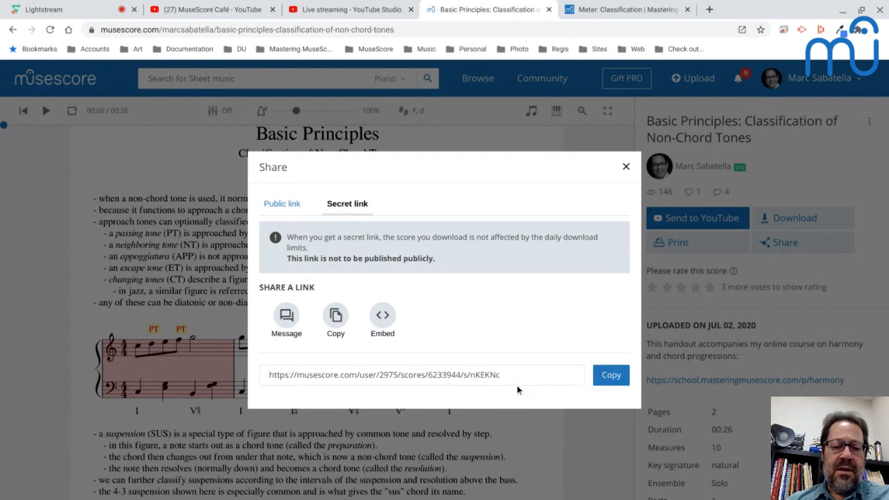
Go back to the public link sharing options, show sharing the score in a message, and close the dialog.
click(268, 204)
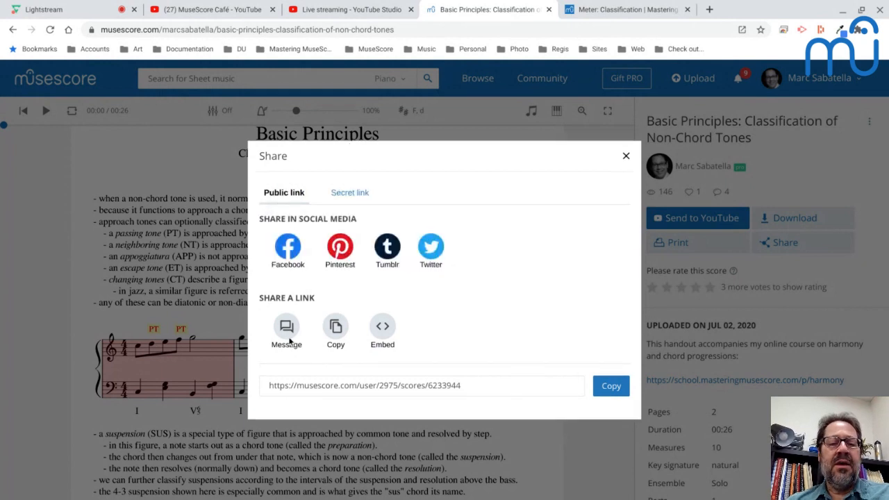
click(287, 332)
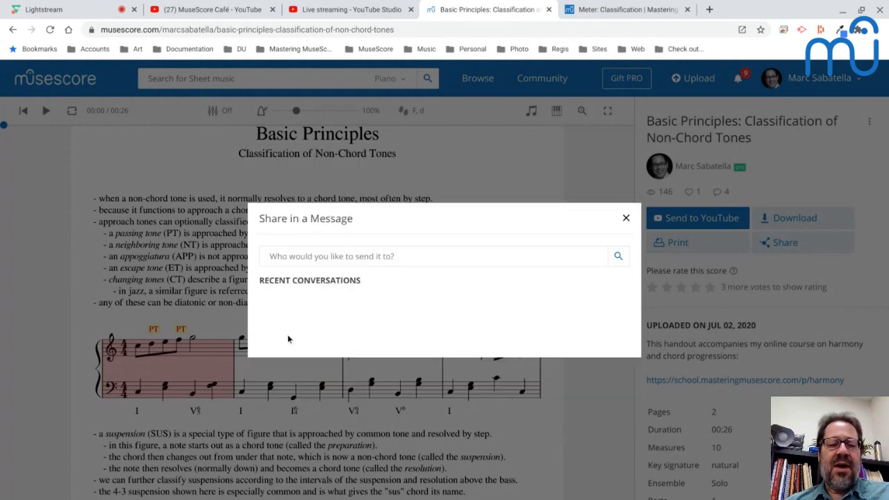
click(626, 220)
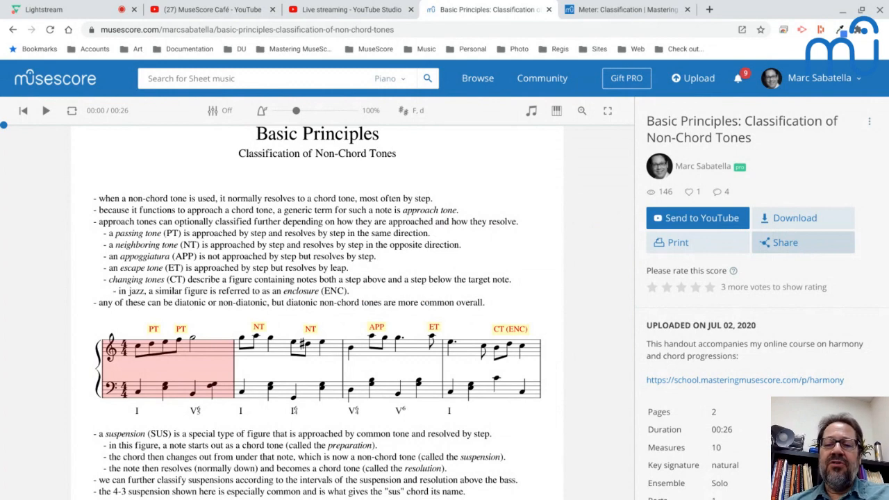
Reopen sharing the score in a message, search for a recipient by partial name, and dismiss it without sending.
click(785, 243)
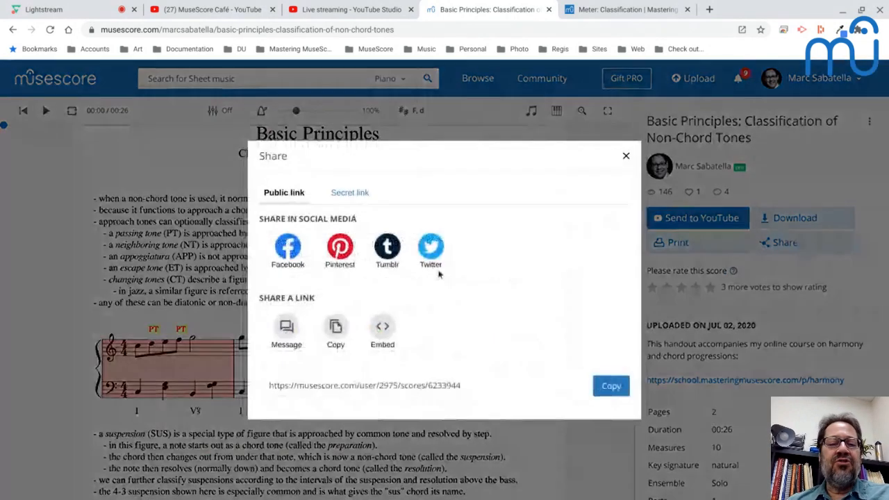
click(287, 324)
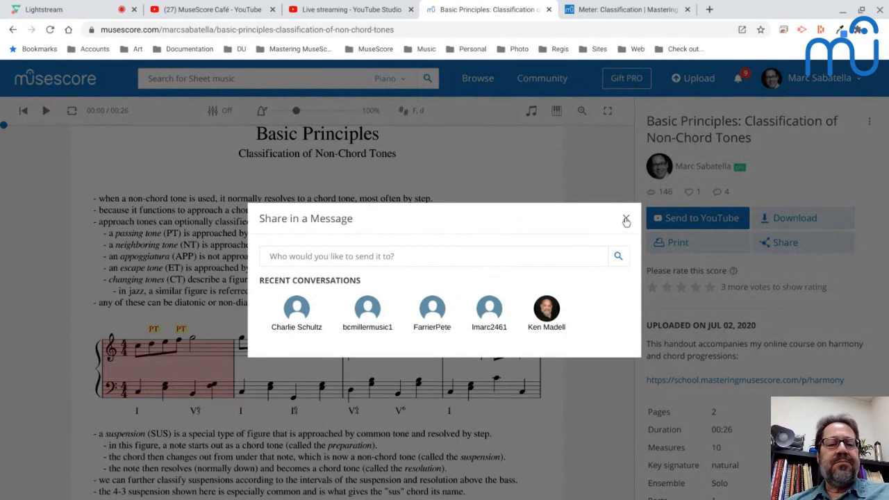
click(432, 254)
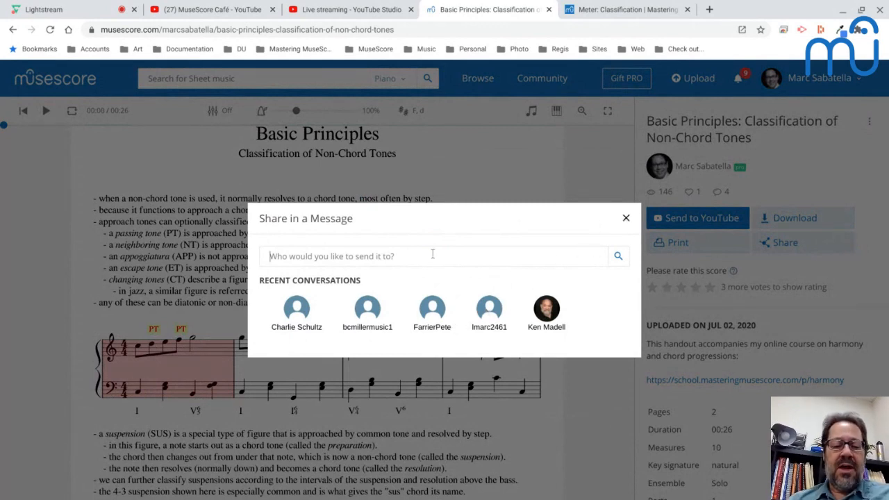
text(Coll)
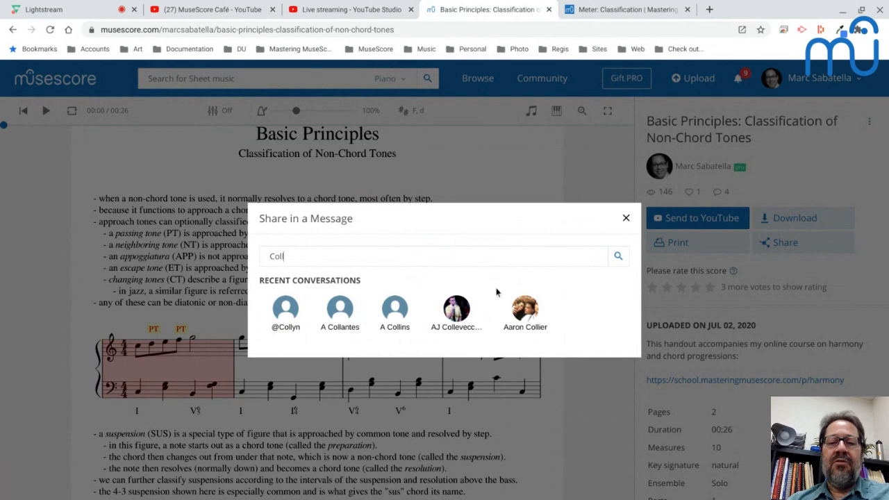
click(626, 219)
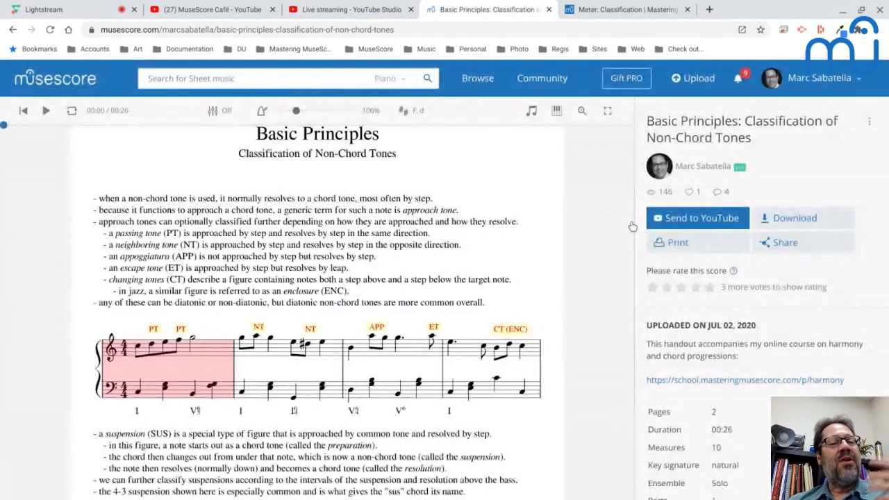
Switch to the Gmail window and start a new message in the enlarged compose view.
key(alt+Tab)
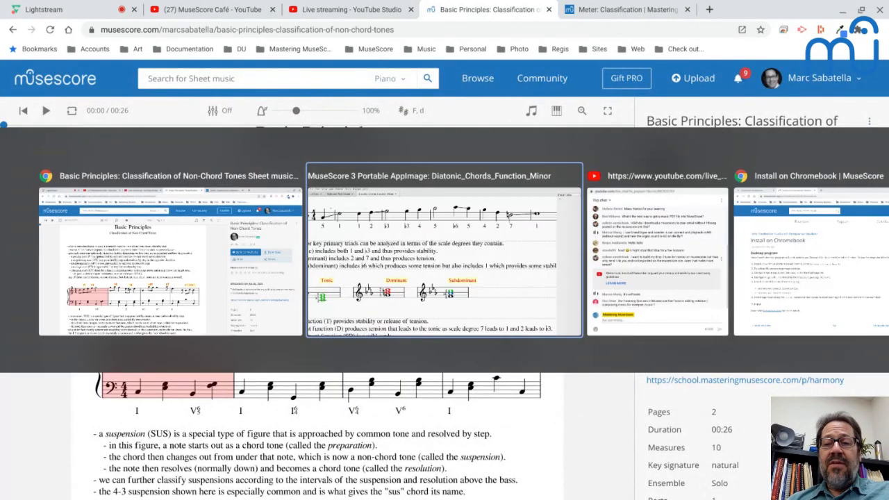
key(alt+Tab)
key(alt+Tab)
key(alt+Tab)
key(alt+Tab)
key(alt+Tab)
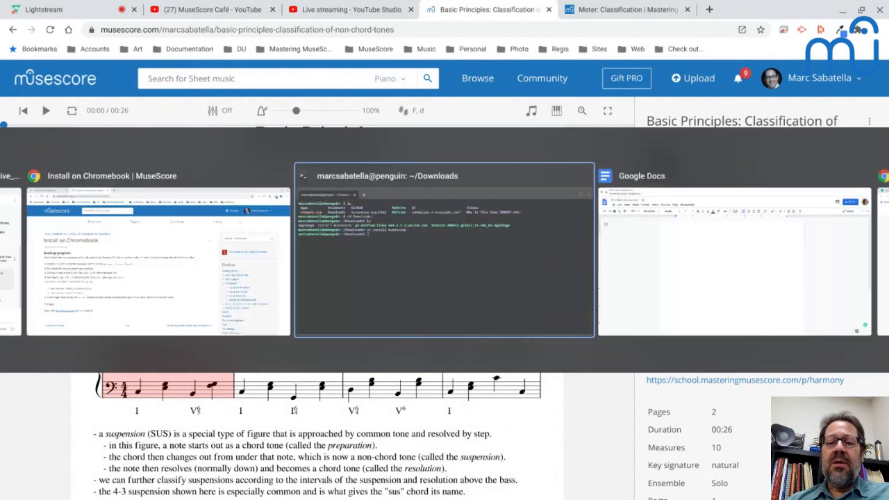
key(alt+Tab)
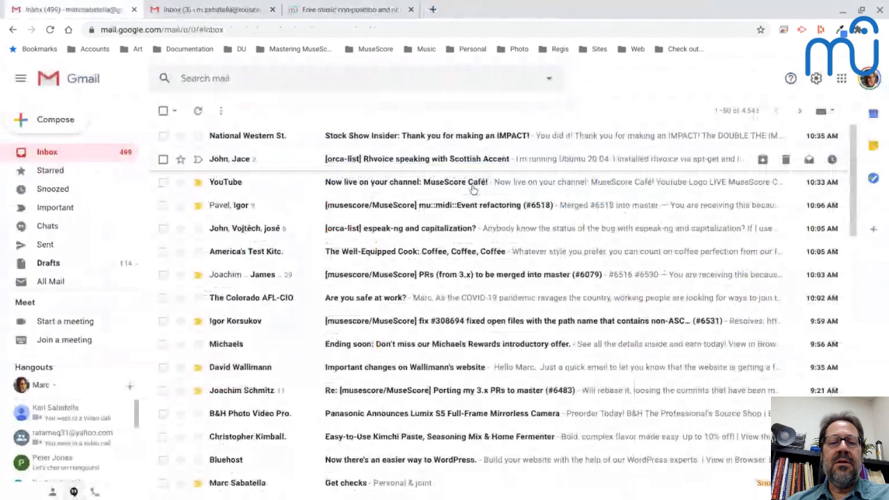
click(56, 122)
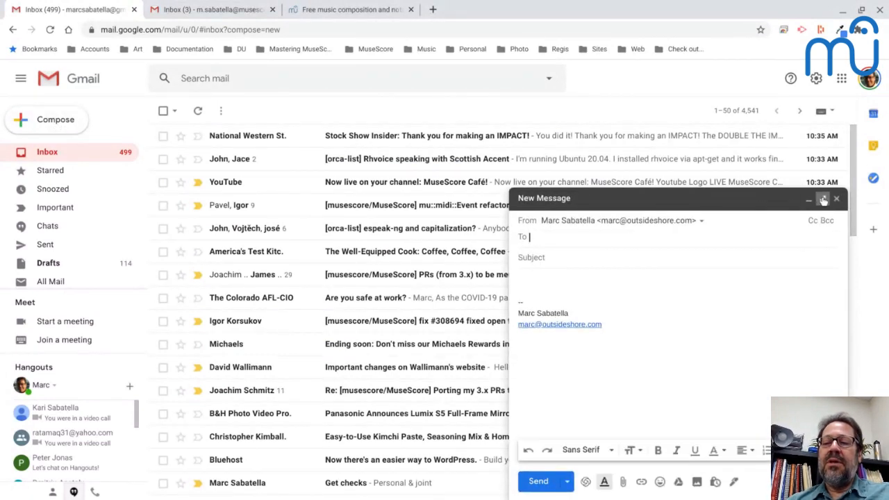
click(823, 200)
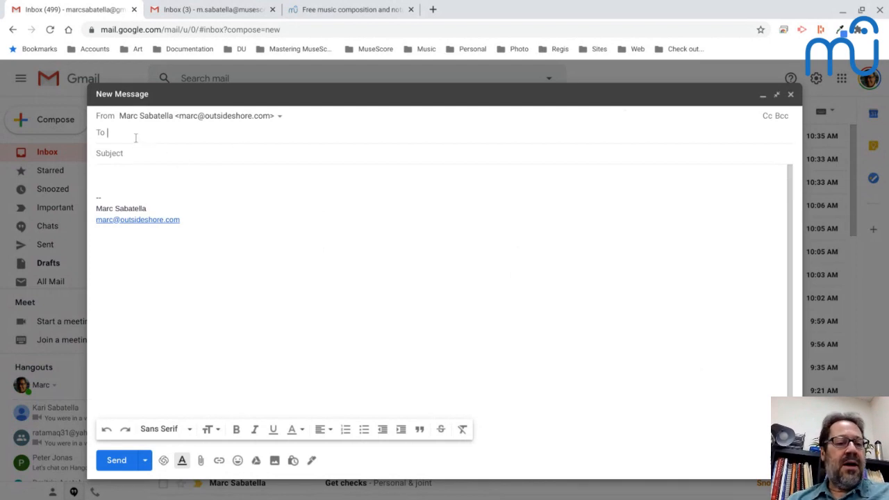
Start attaching a file to the message and browse Google Drive to My Drive > MuseScore3 > Scores.
click(201, 461)
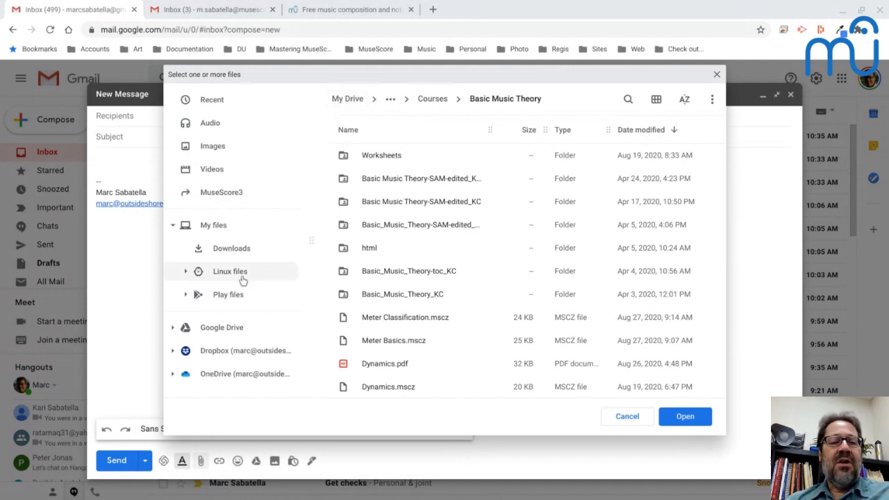
click(218, 329)
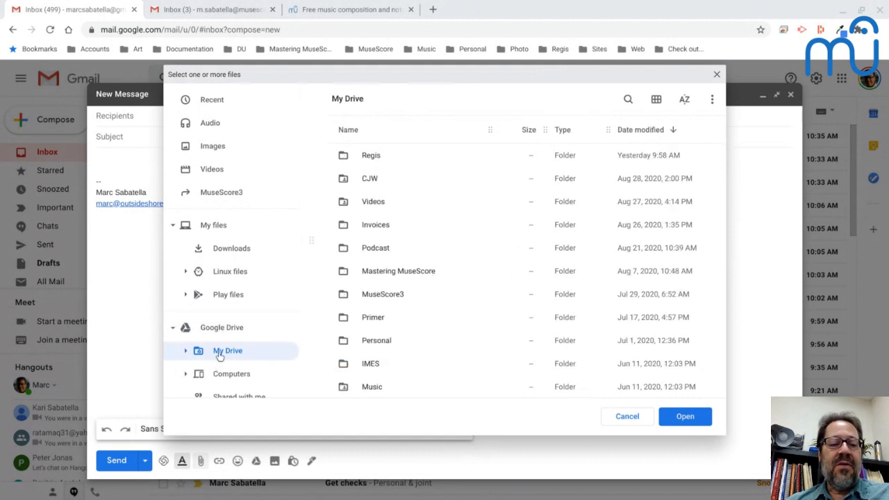
double_click(388, 294)
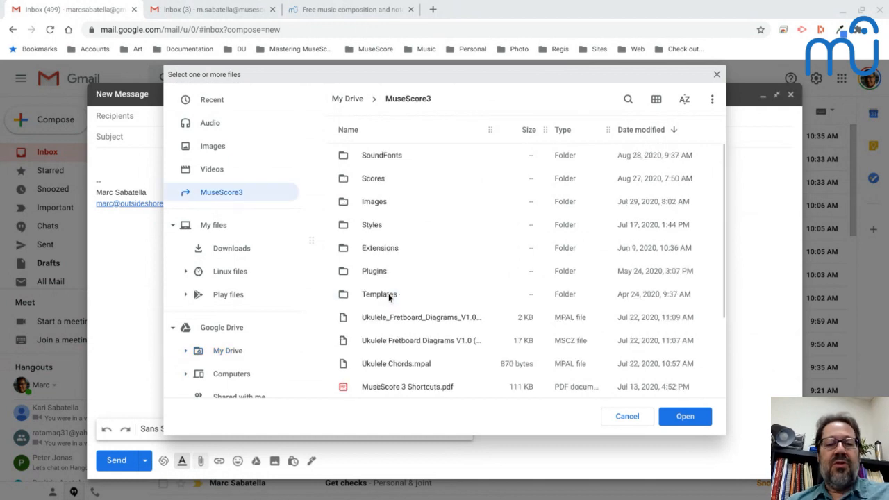
click(370, 178)
double_click(369, 178)
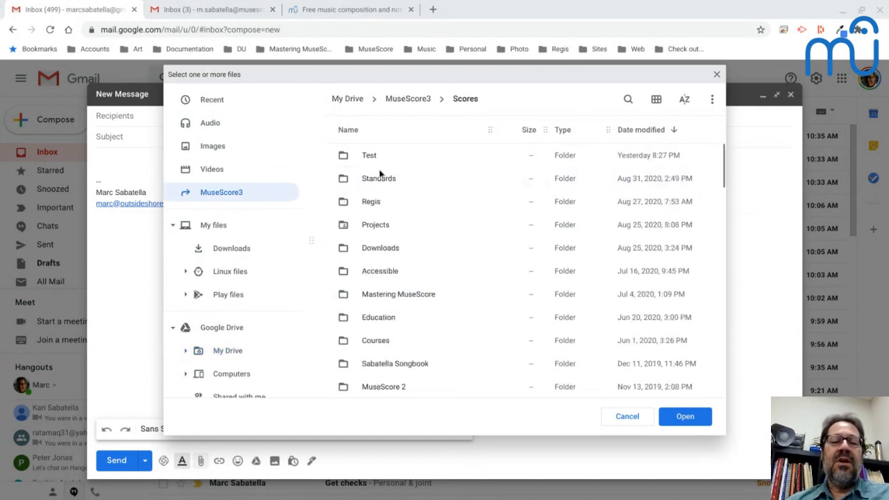
Look through the files in the Scores folder, cancel the attachment, and close the blank message.
scroll(445, 321, down, 5)
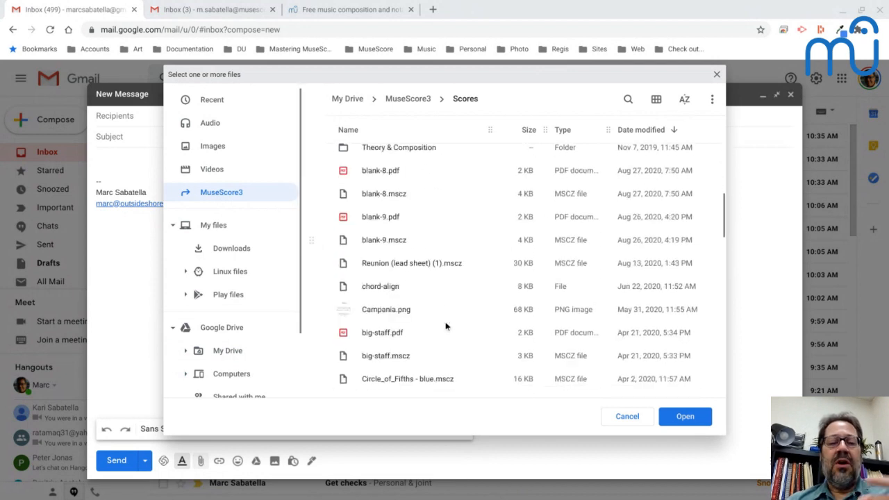
scroll(410, 254, up, 1)
scroll(410, 254, up, 5)
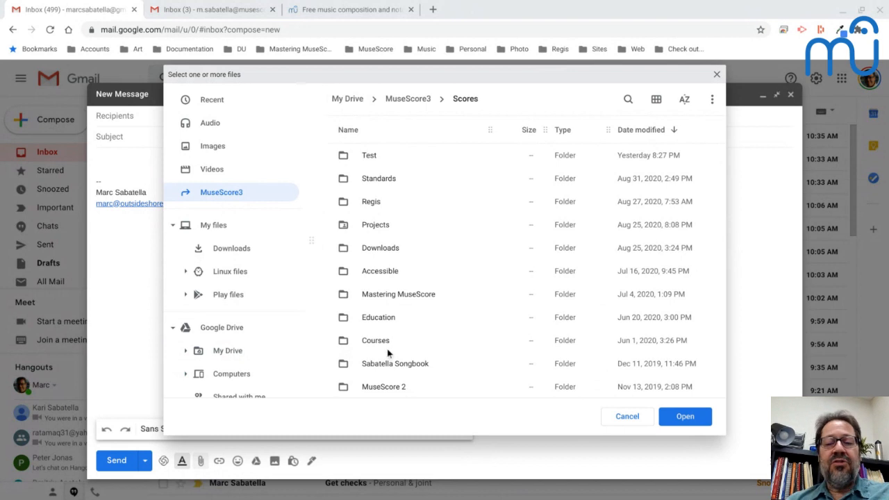
click(629, 418)
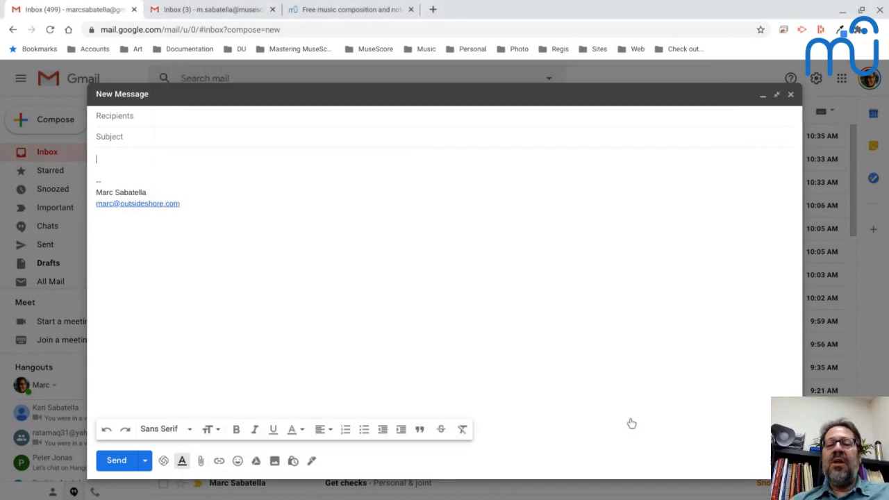
click(790, 96)
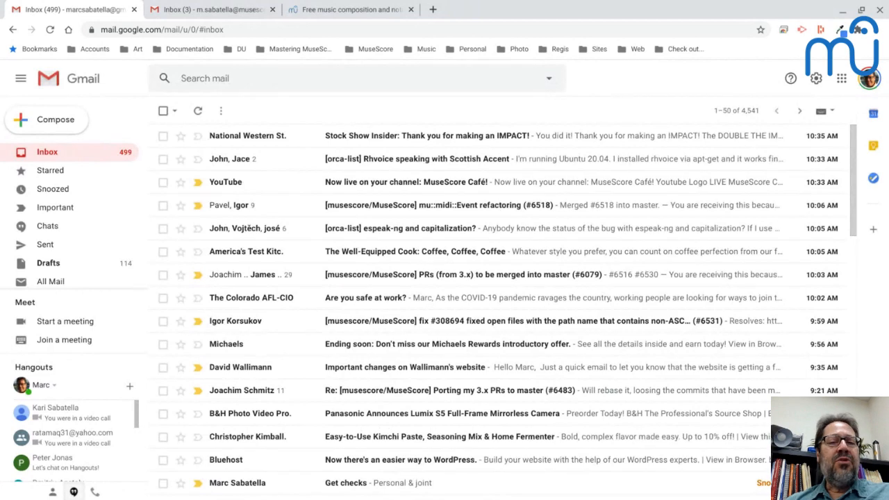
Switch to the MuseScore desktop program, start exporting Diatonic_Chords_Function_Minor, and look through the available export file types.
key(alt+Tab)
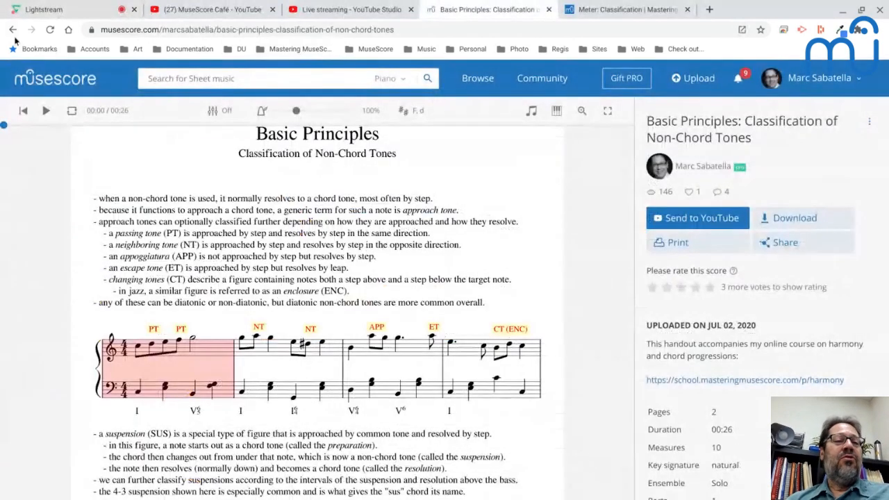
key(alt+Tab)
key(alt+Tab)
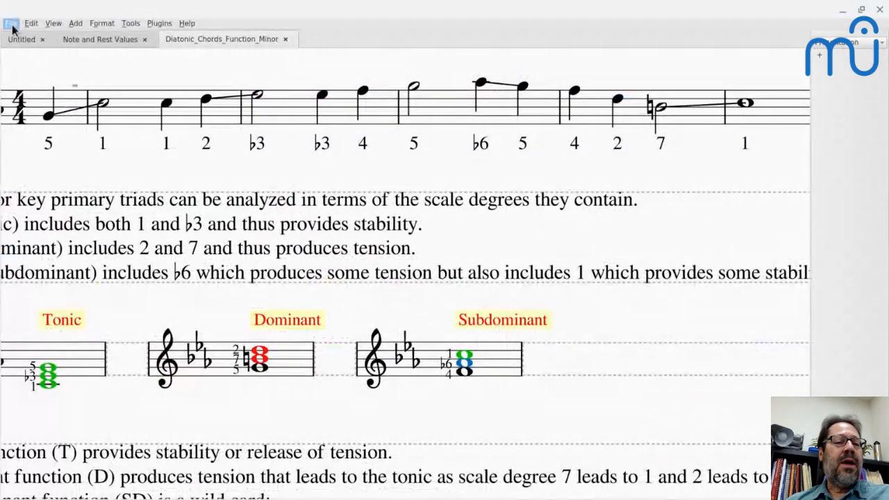
click(11, 24)
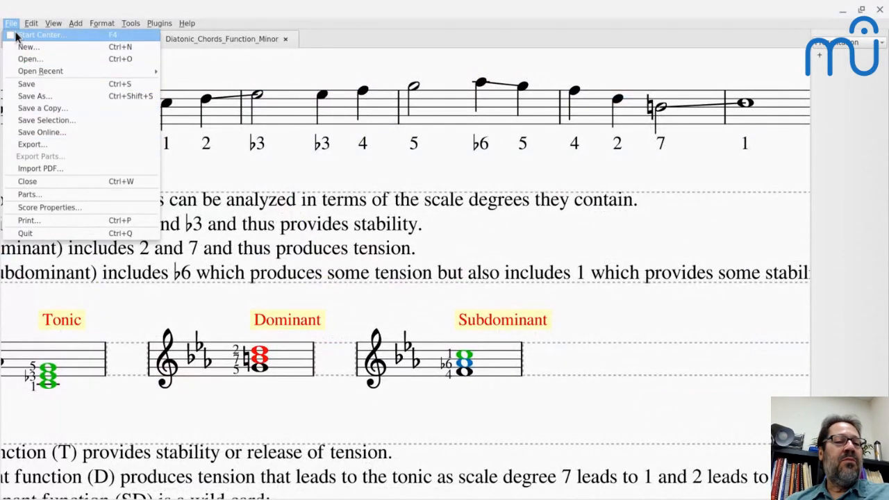
click(28, 148)
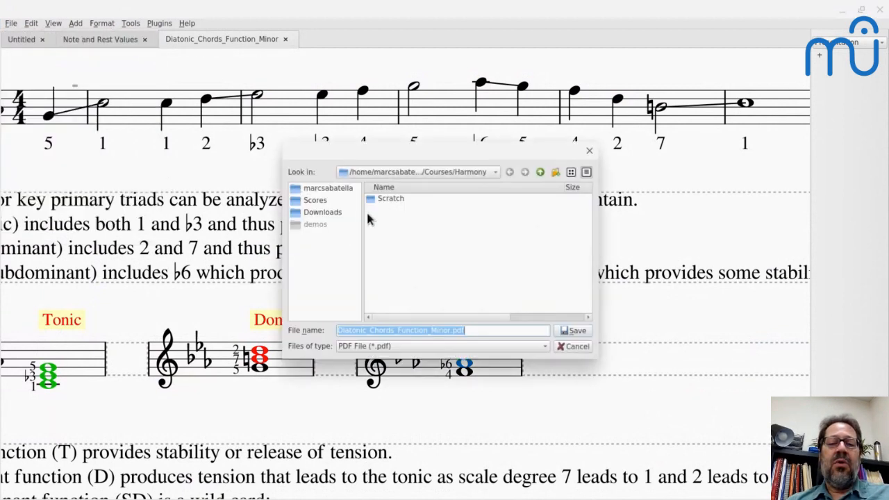
click(400, 348)
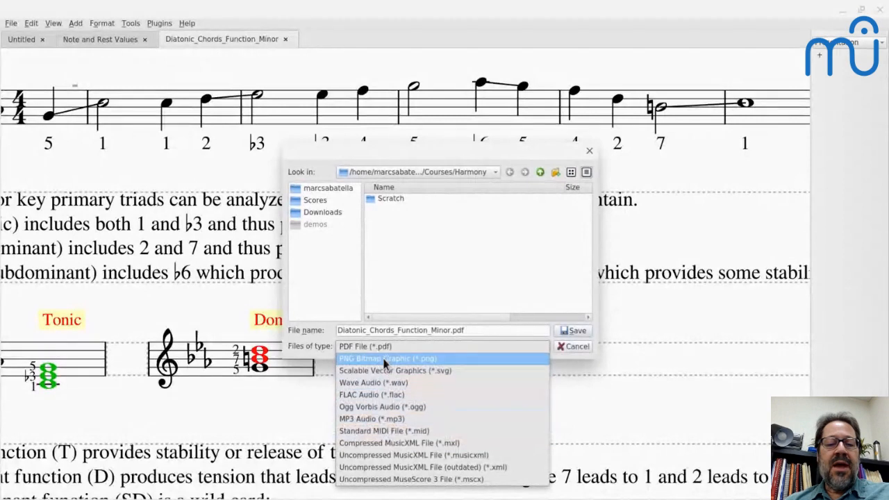
click(437, 320)
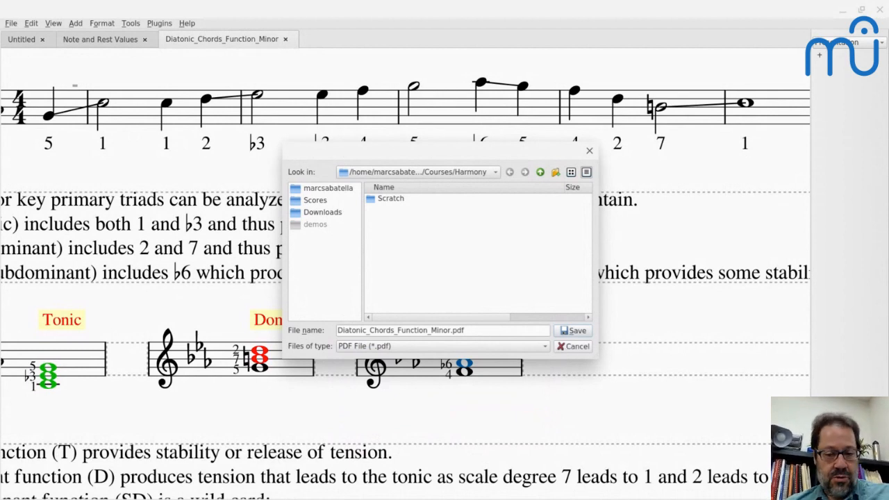
Switch to the YouTube live chat window and read the viewers' questions, closing it and cancelling the pending export.
key(alt+Tab)
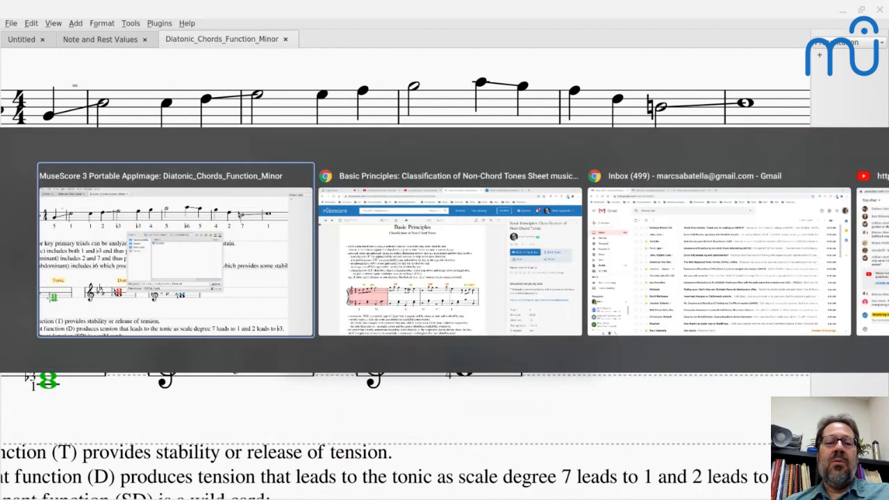
key(alt+Tab)
key(alt+Tab)
key(alt+Tab)
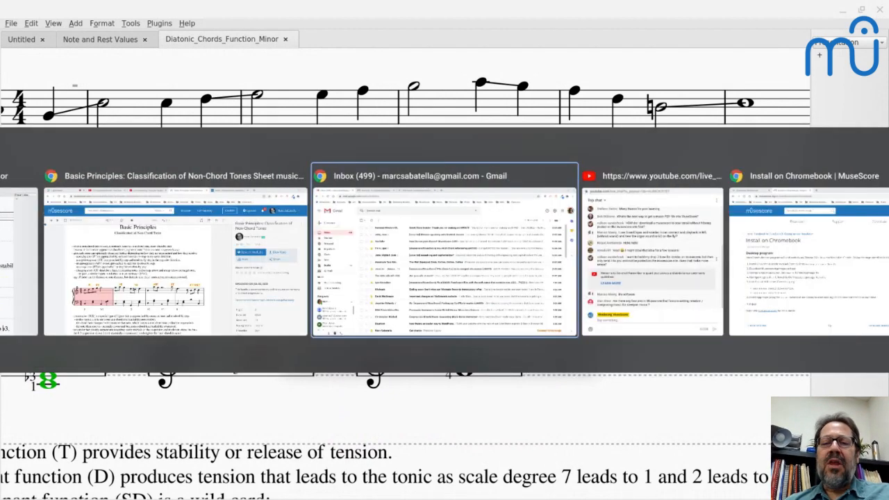
scroll(271, 189, up, 3)
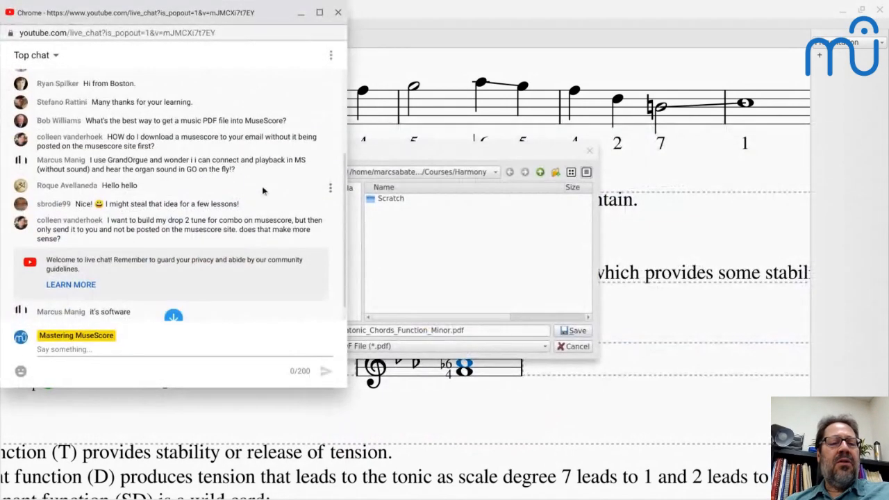
scroll(173, 195, down, 2)
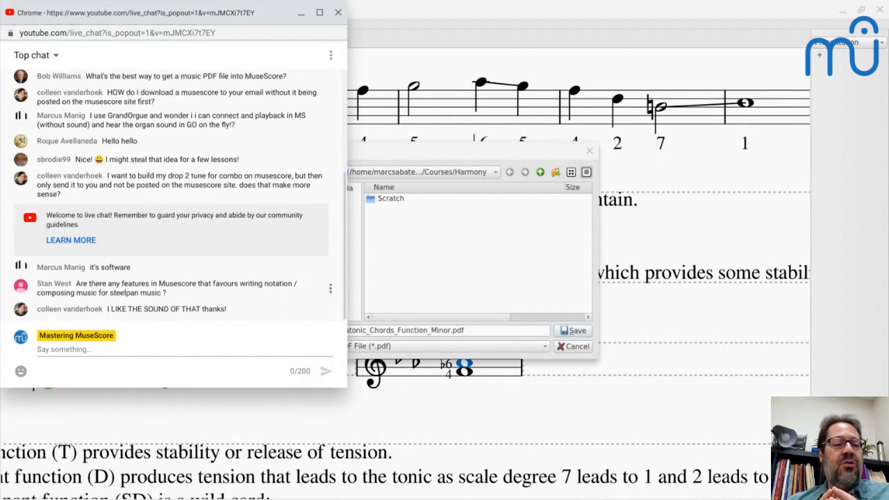
click(339, 13)
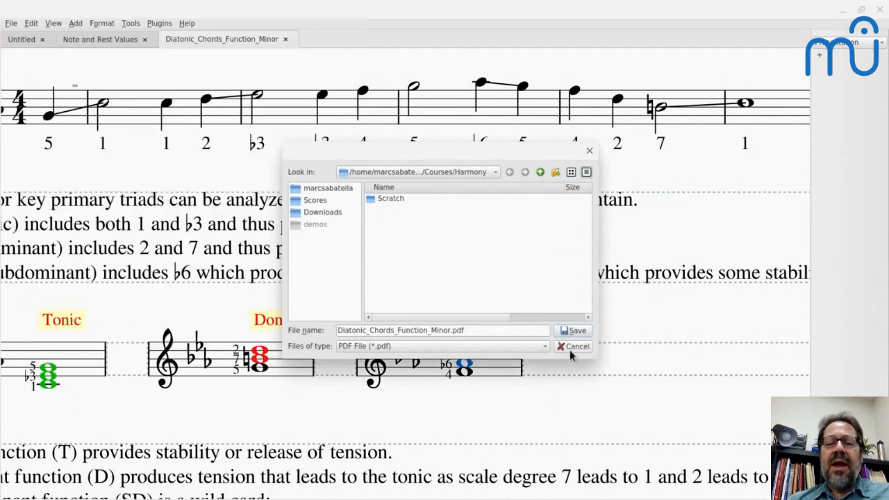
click(573, 346)
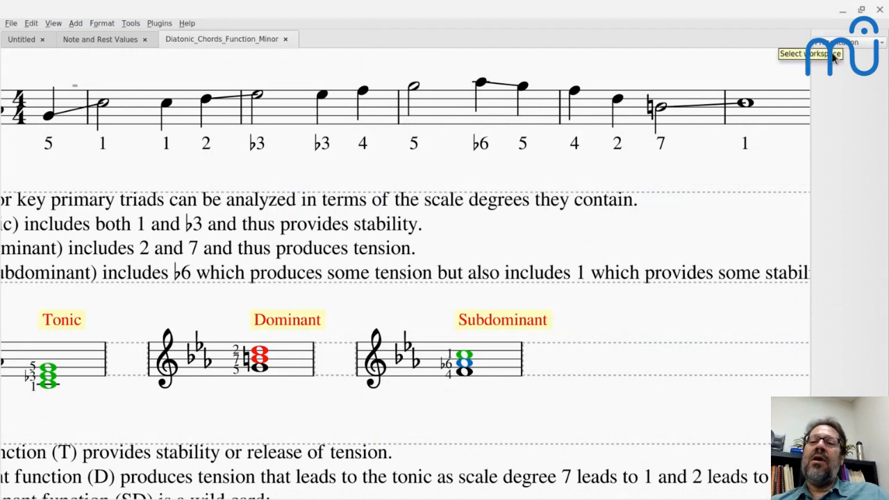
Change the MuseScore workspace to Advanced.
click(847, 45)
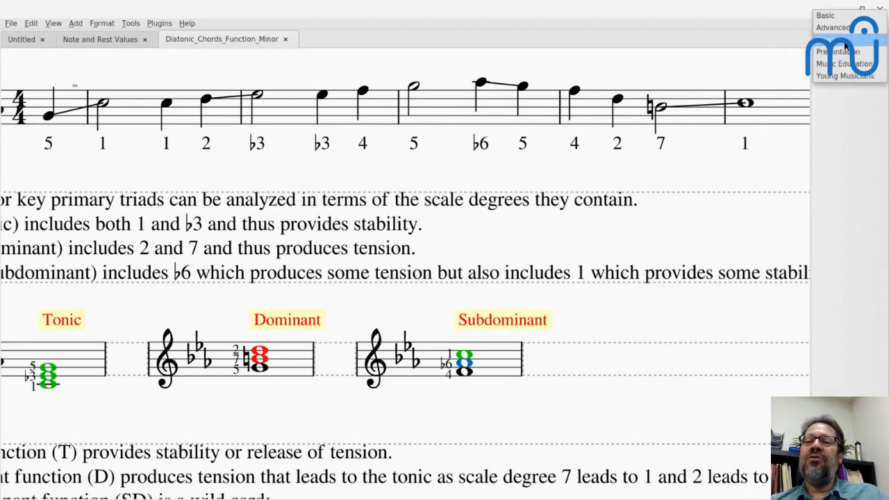
click(840, 33)
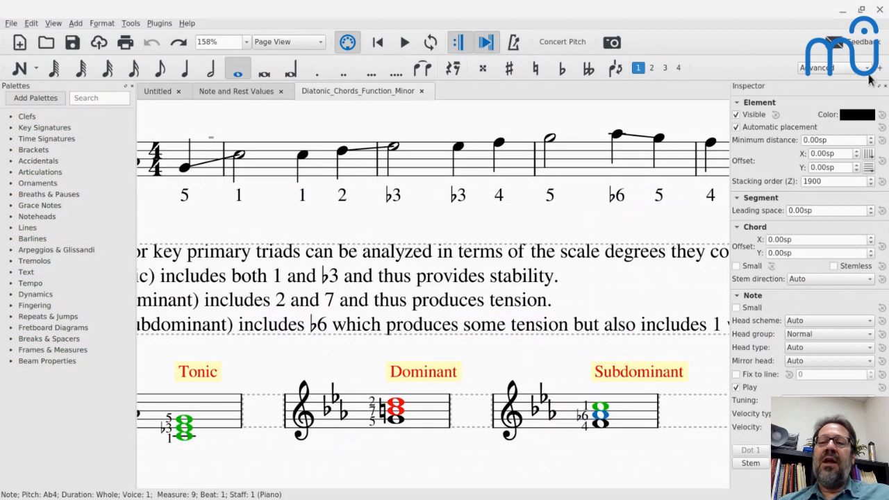
click(812, 70)
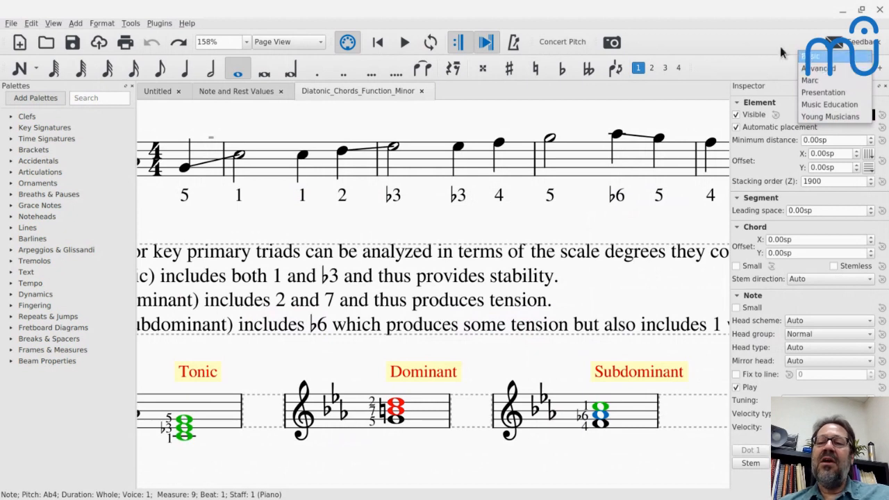
click(809, 68)
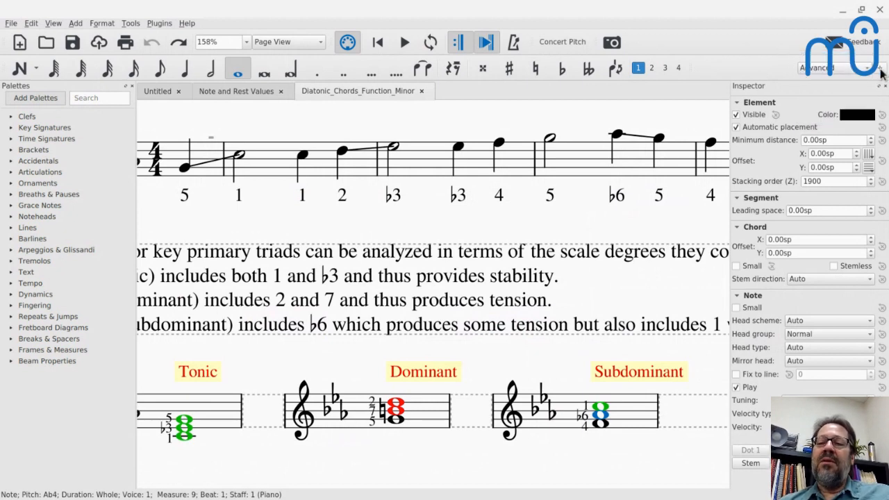
Create a new workspace named Cafe that also saves the Toolbars, GUI Preferences and GUI Components.
click(881, 72)
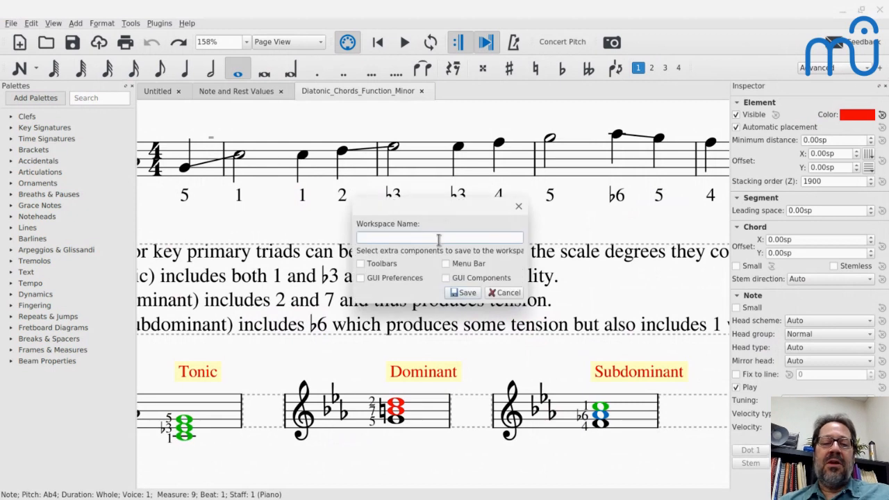
text(Caf)
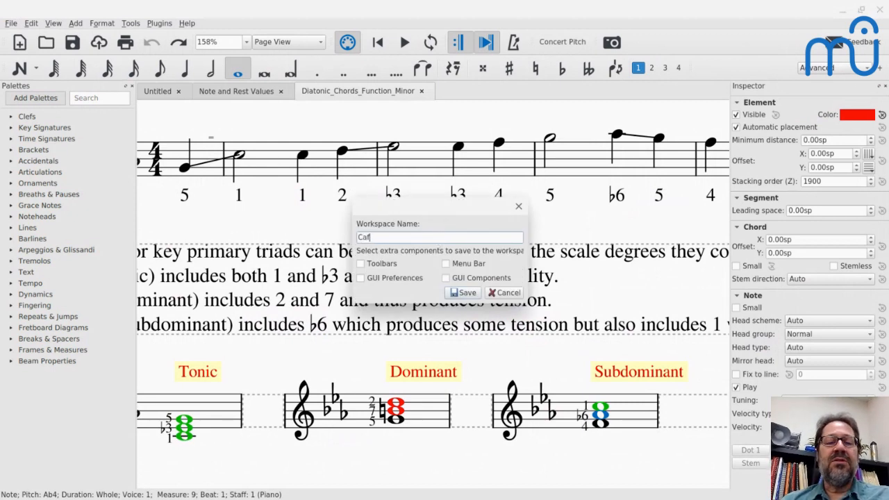
text(e)
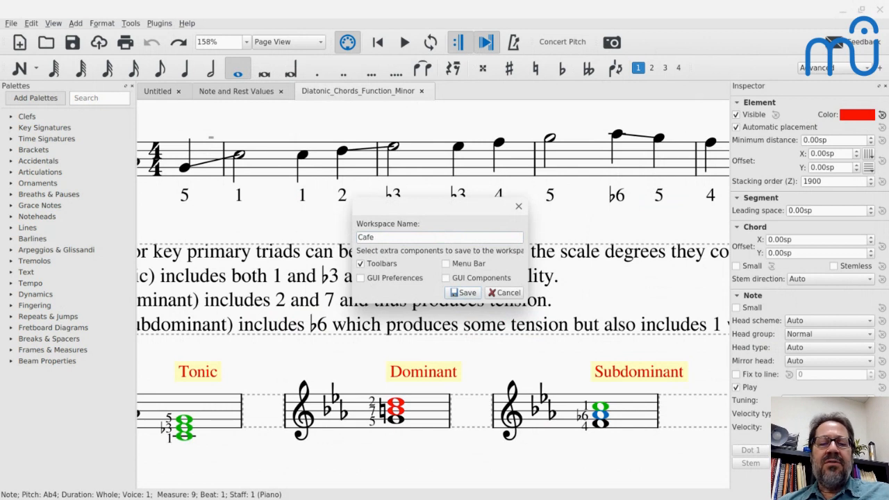
click(446, 278)
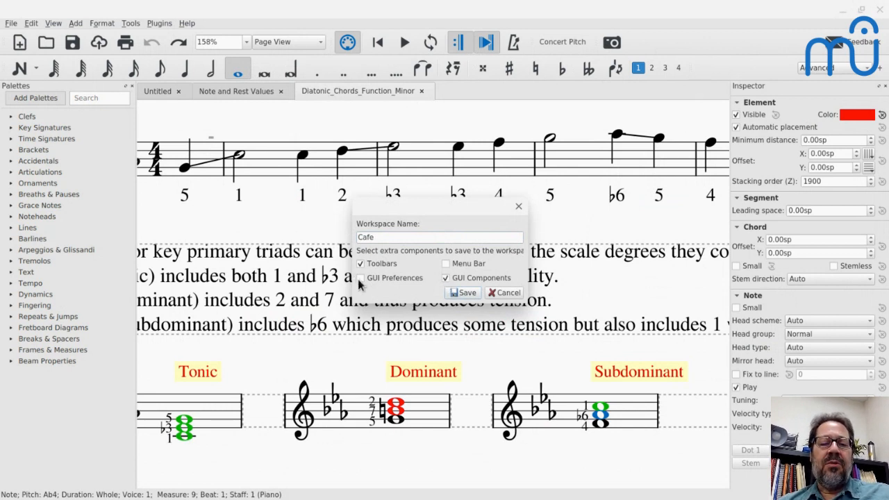
click(360, 278)
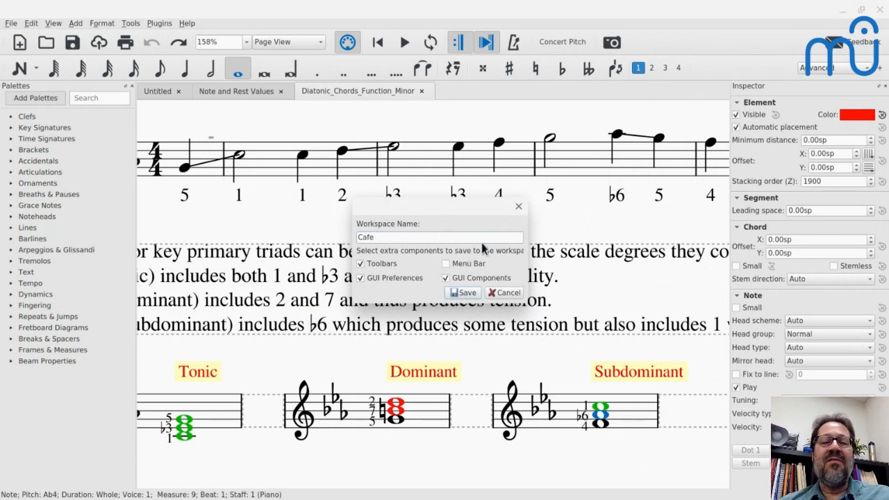
click(447, 278)
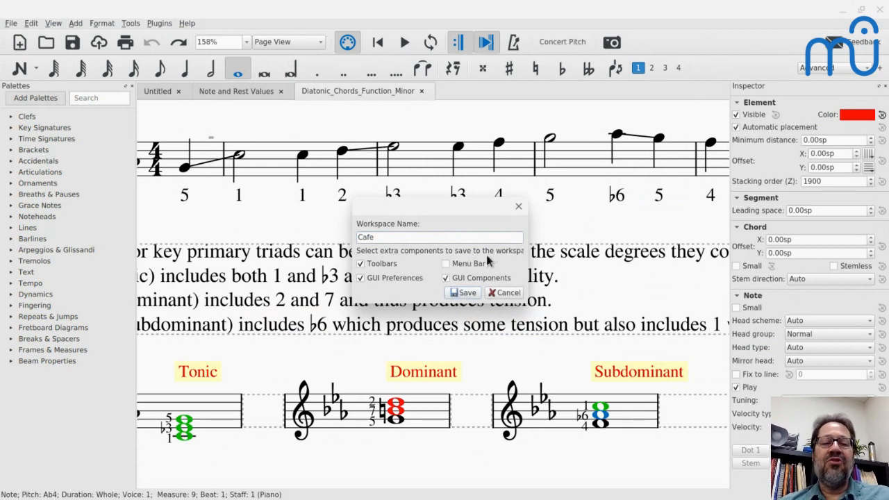
click(464, 293)
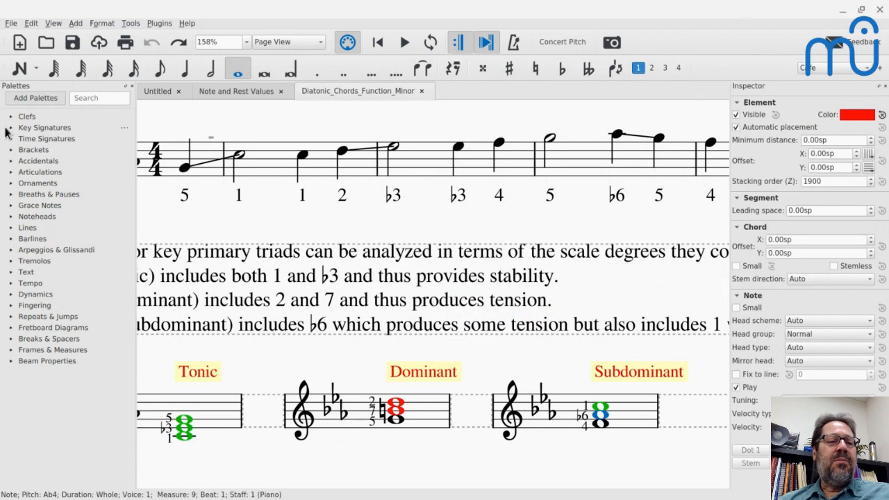
Create a custom palette named Steel Pan in the Cafe workspace.
click(15, 103)
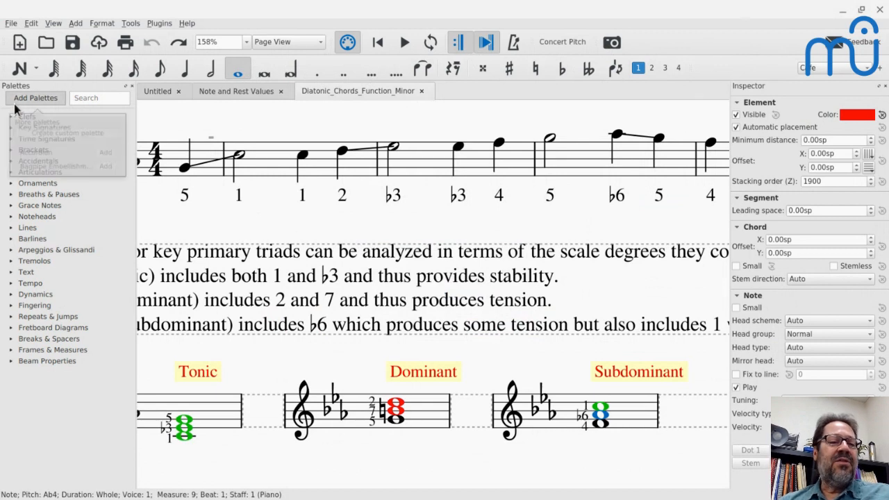
click(37, 132)
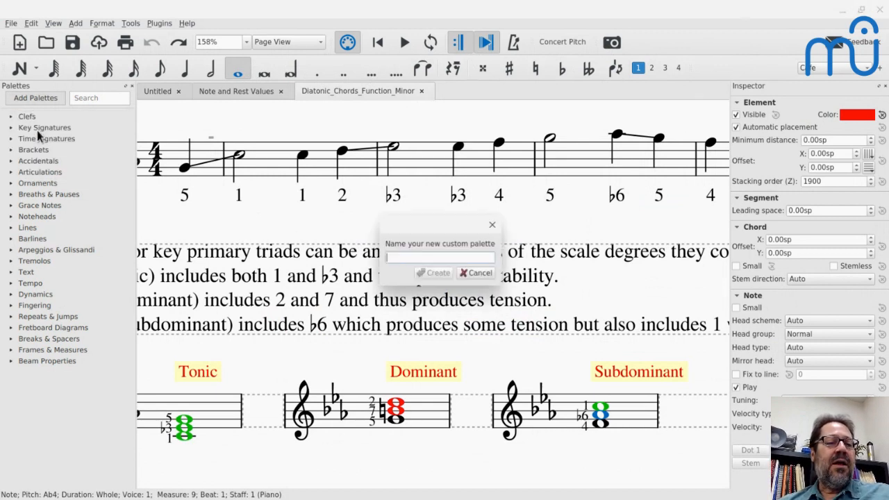
text(Steel Pan)
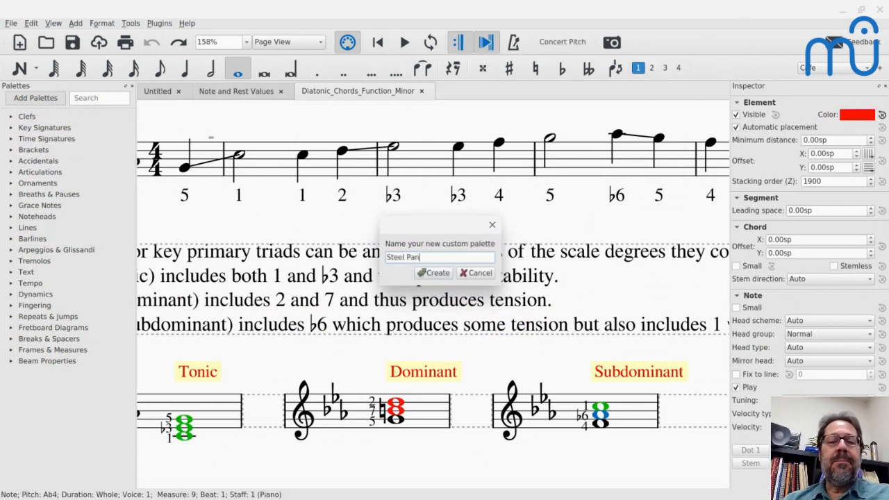
click(420, 275)
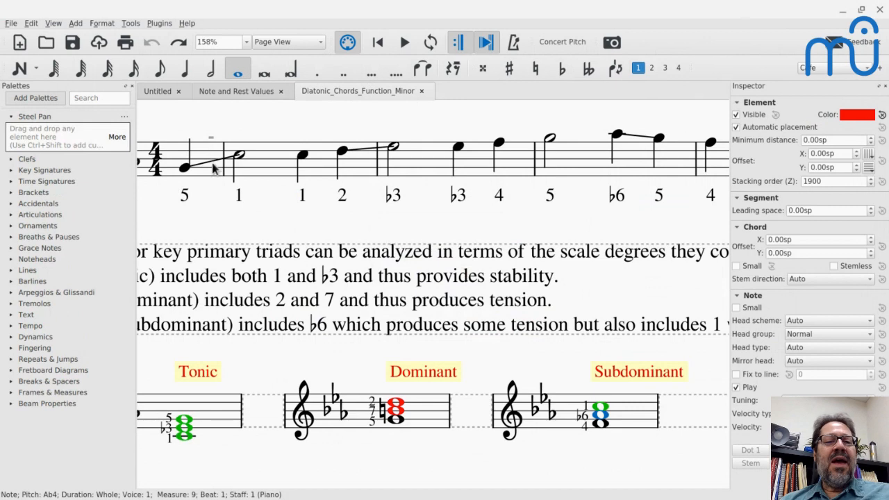
In the Untitled score, search the master palette's symbols for "steel" and add the SD symbol to the Steel Pan palette.
click(159, 93)
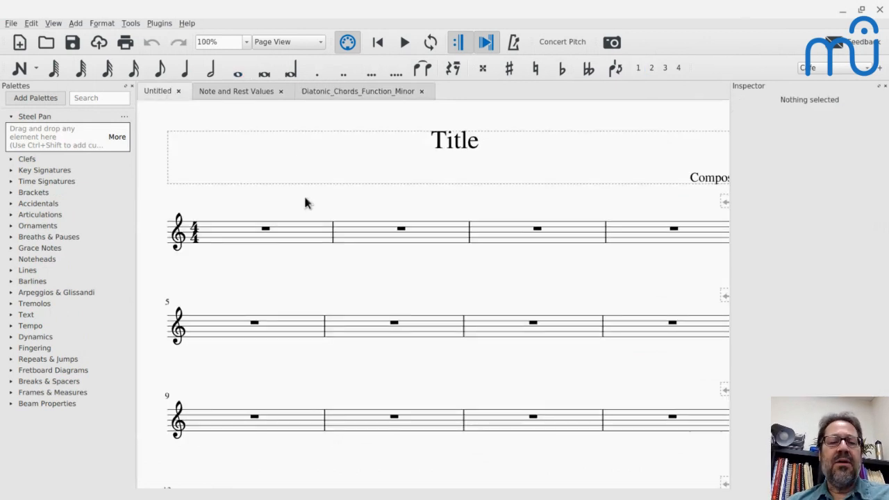
key(shift+F9)
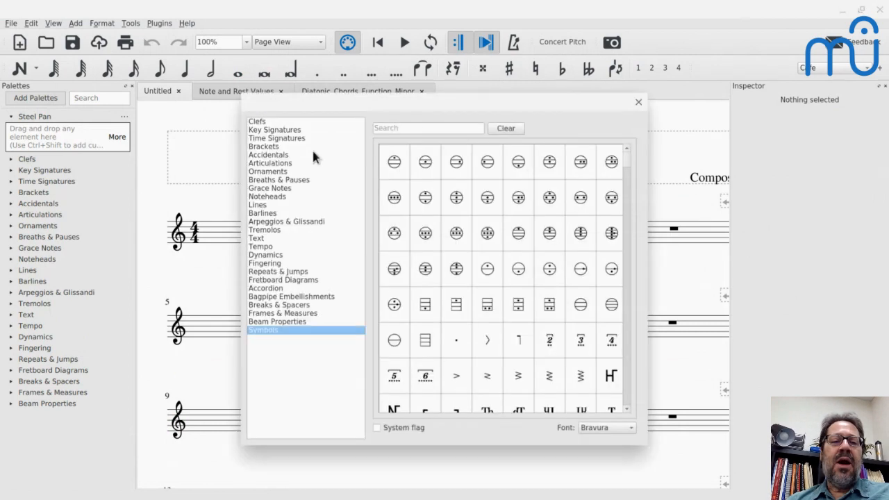
click(410, 128)
text(st)
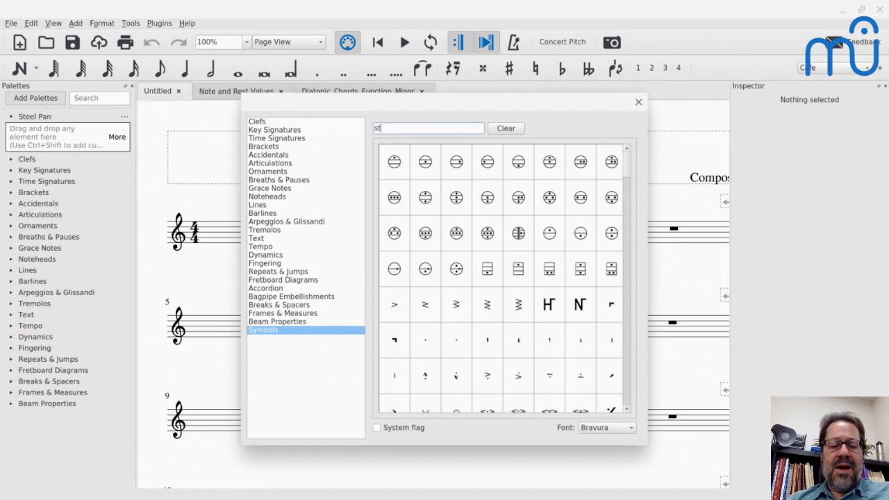
text(eel)
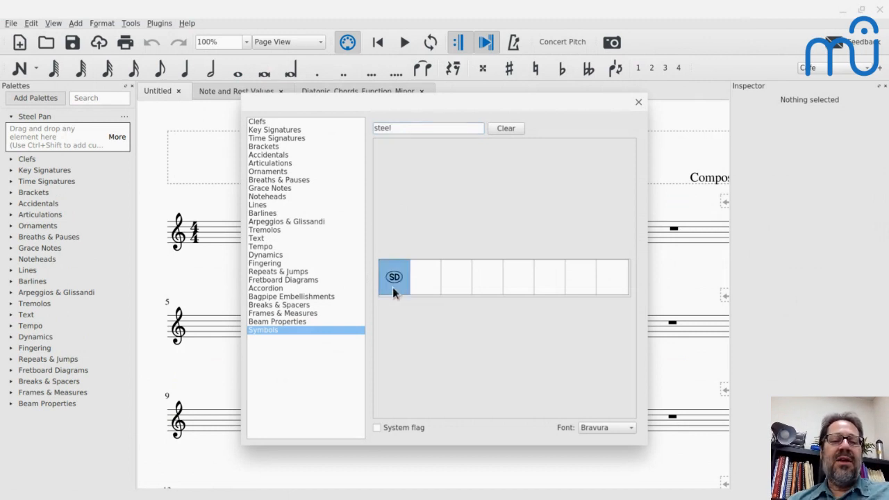
drag(390, 286, 44, 147)
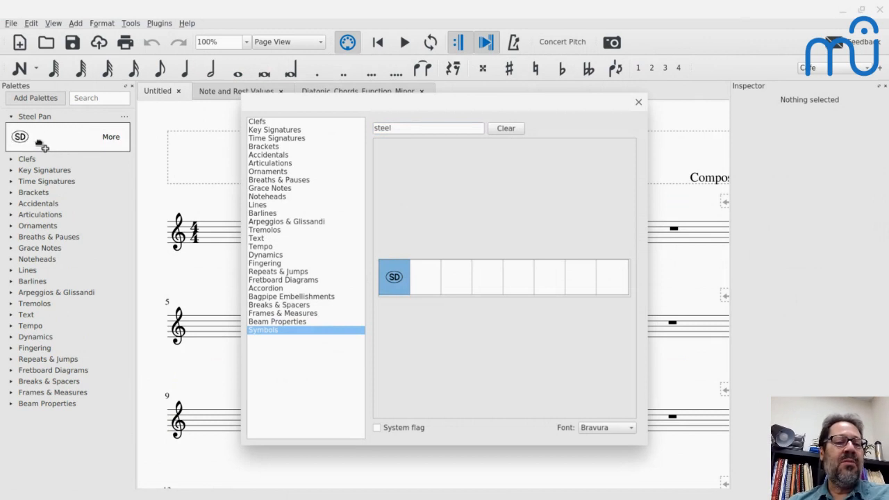
click(638, 104)
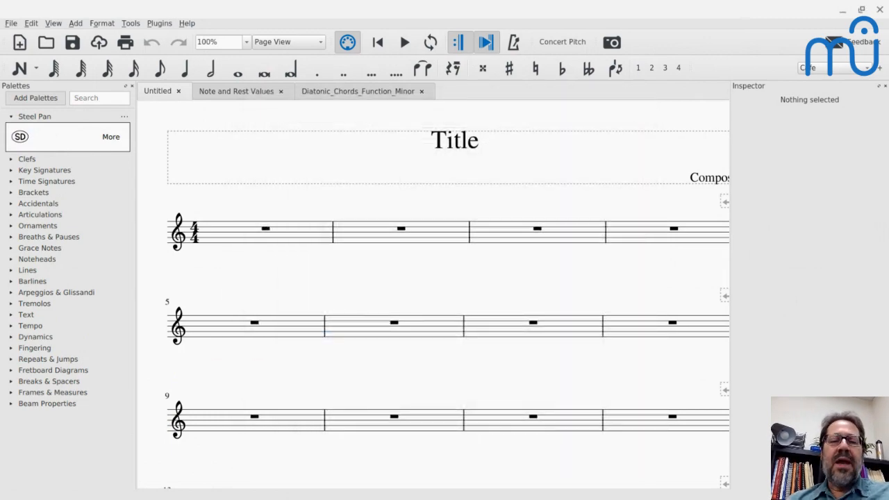
Switch to the Chrome window and bring up the MuseScore Café live stream page on YouTube.
key(alt+Tab)
key(alt+Tab)
key(alt+Tab)
key(alt+shift+Tab)
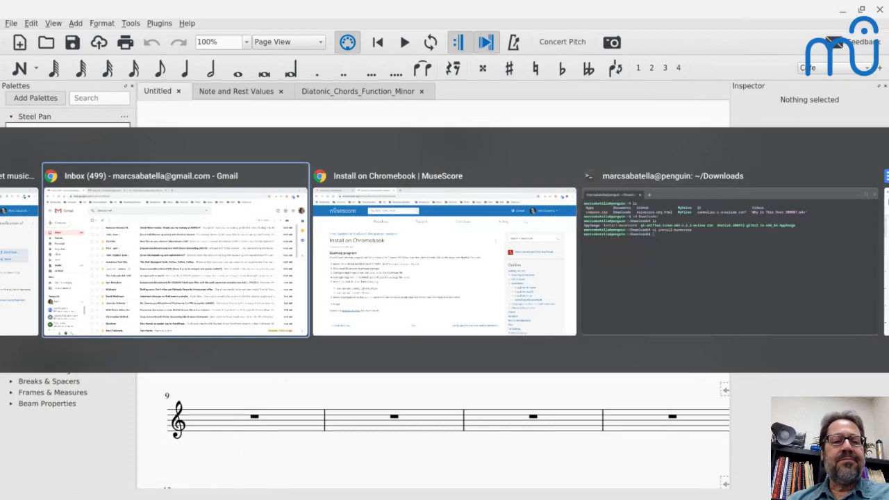
key(alt+shift+Tab)
key(alt+Tab)
key(alt+Tab)
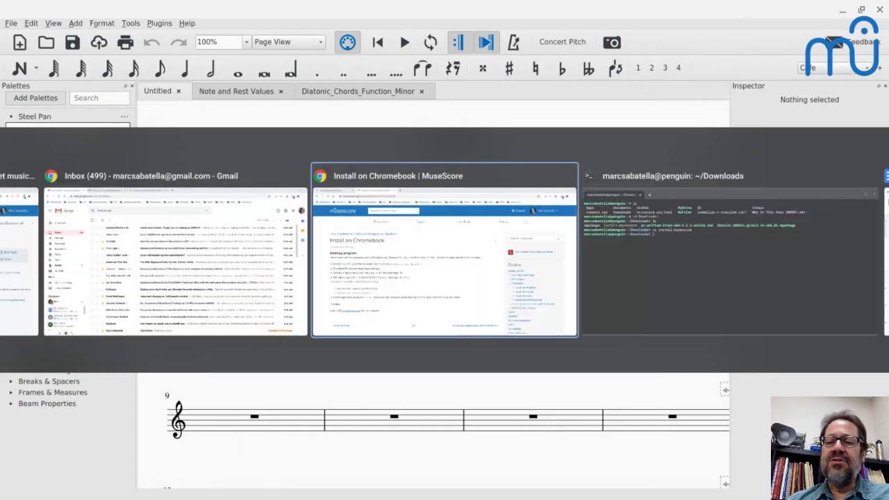
key(alt+Tab)
key(alt+Tab)
key(alt+Tab)
key(alt+Tab)
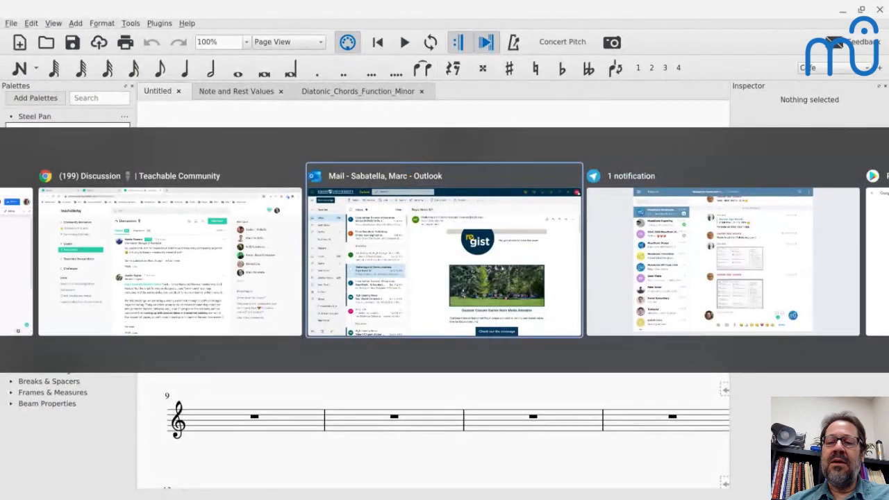
key(alt+Tab)
key(alt+shift+Tab)
key(alt+shift+Tab)
key(alt+shift+Tab)
key(alt+shift+Tab)
key(alt+shift+Tab)
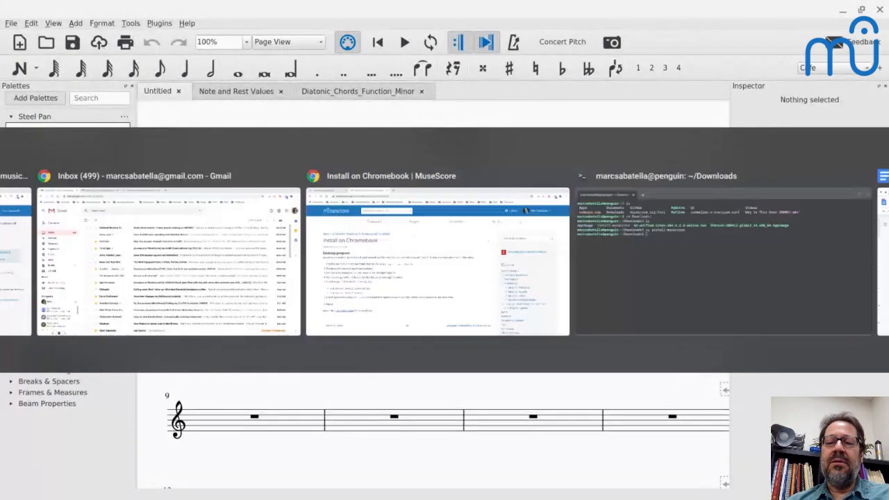
key(alt+shift+Tab)
key(alt+shift+Tab)
key(alt+shift+Tab)
key(alt+Tab)
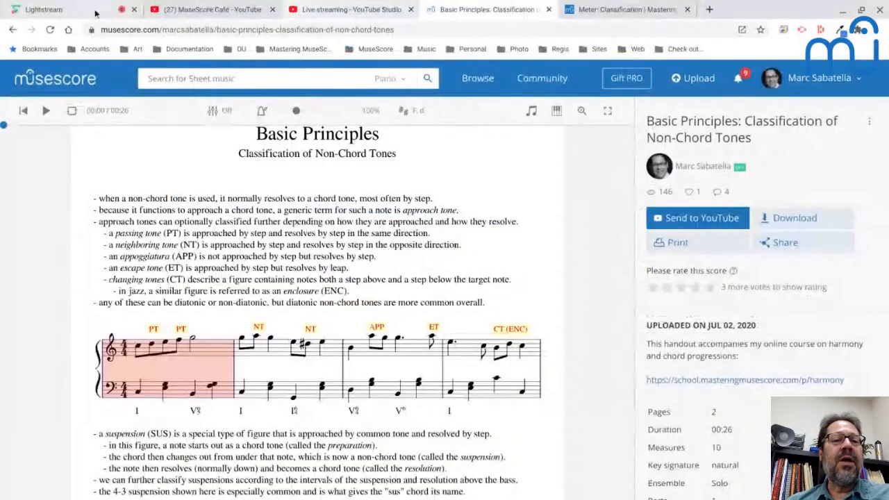
click(208, 9)
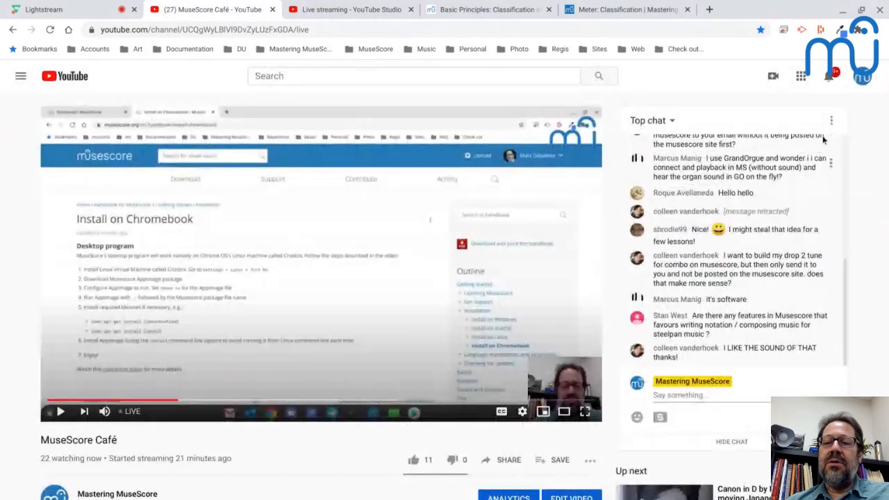
Pop out the live chat into its own window and switch back to the Untitled score in MuseScore.
click(833, 121)
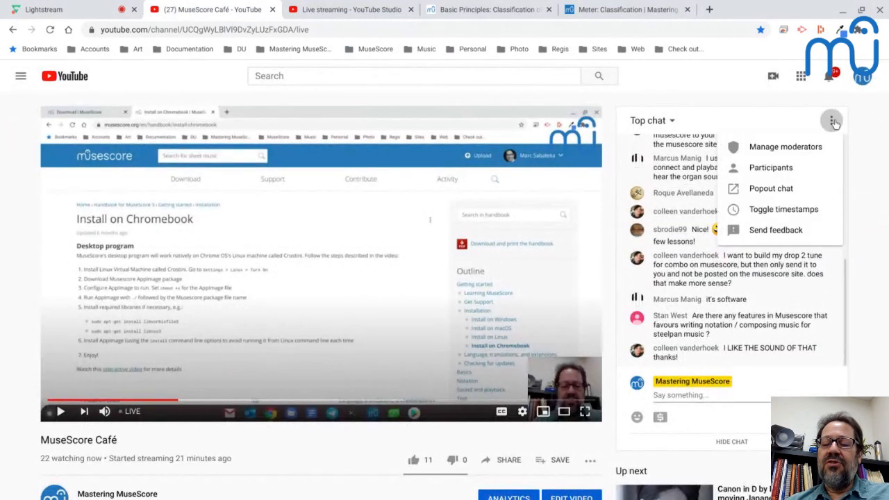
click(771, 188)
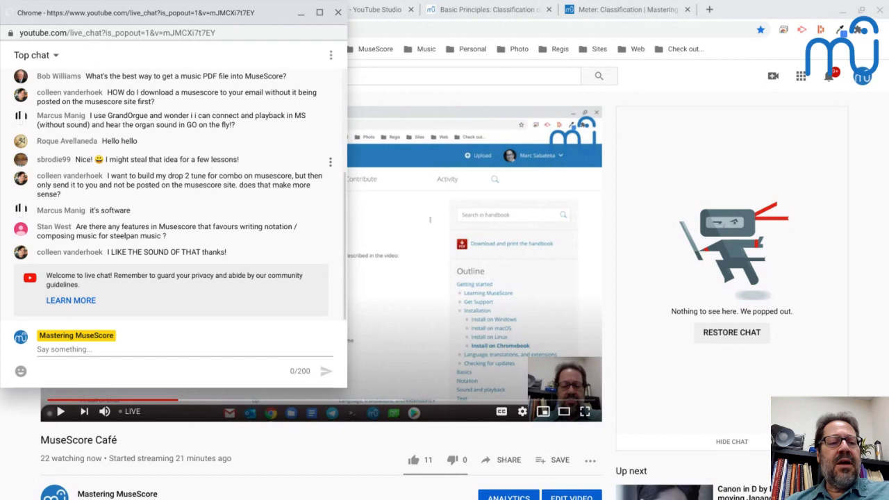
key(alt+Tab)
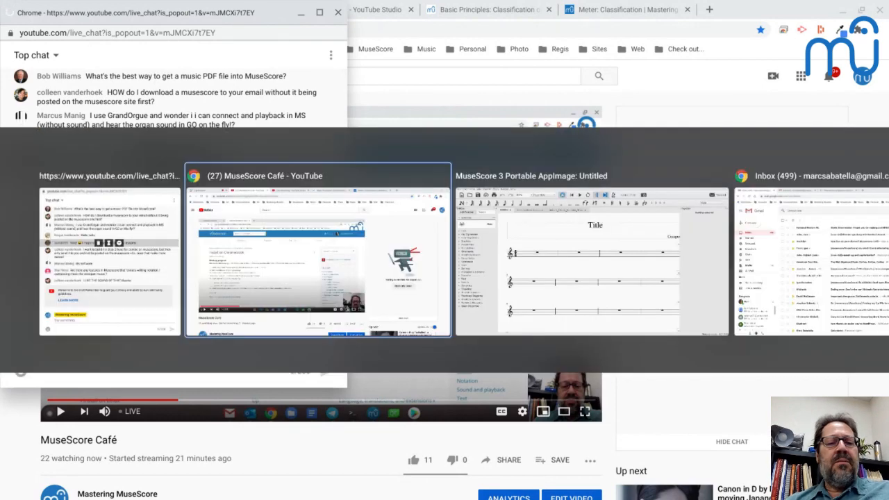
key(alt+Tab)
key(alt+Tab)
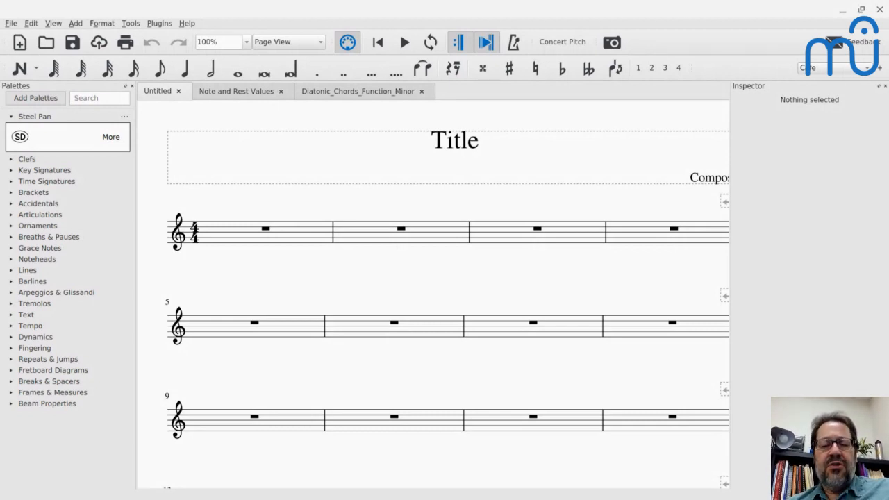
Open the score's instruments dialog and look for steel drums, searching "ste" and browsing the World Music, Marching Band and All instruments sets.
key(i)
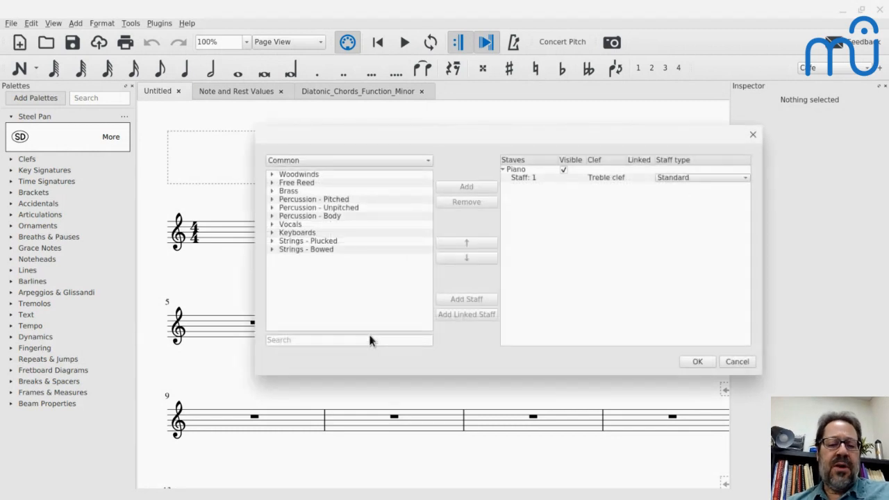
click(368, 340)
text(ste)
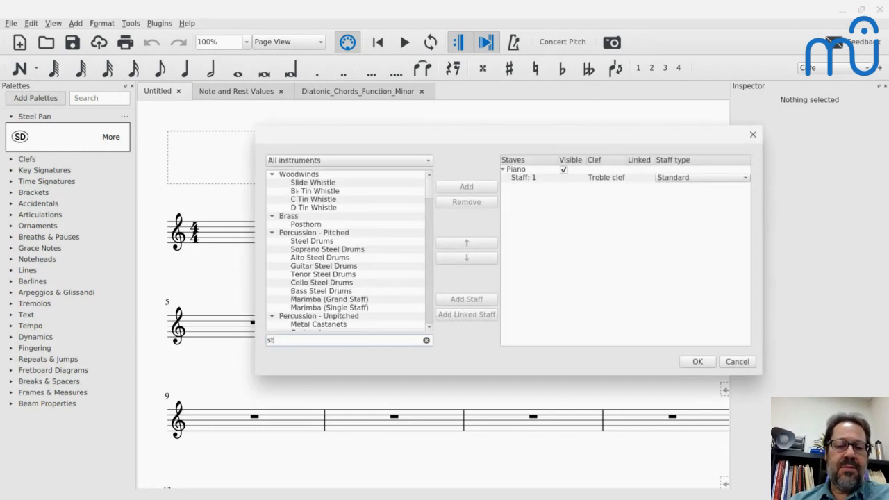
click(308, 160)
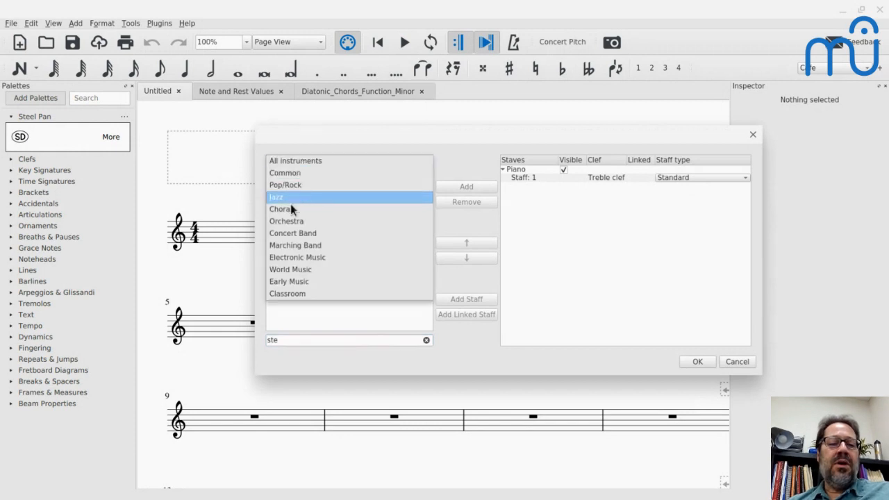
click(281, 274)
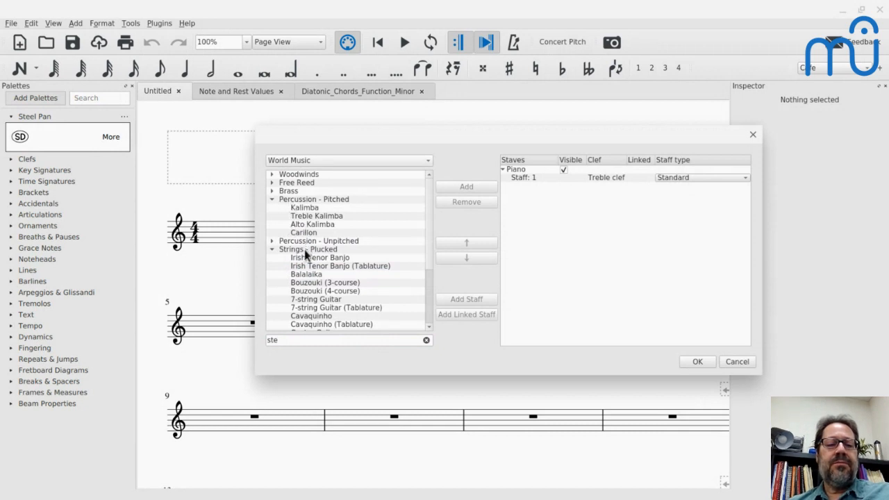
scroll(306, 251, down, 1)
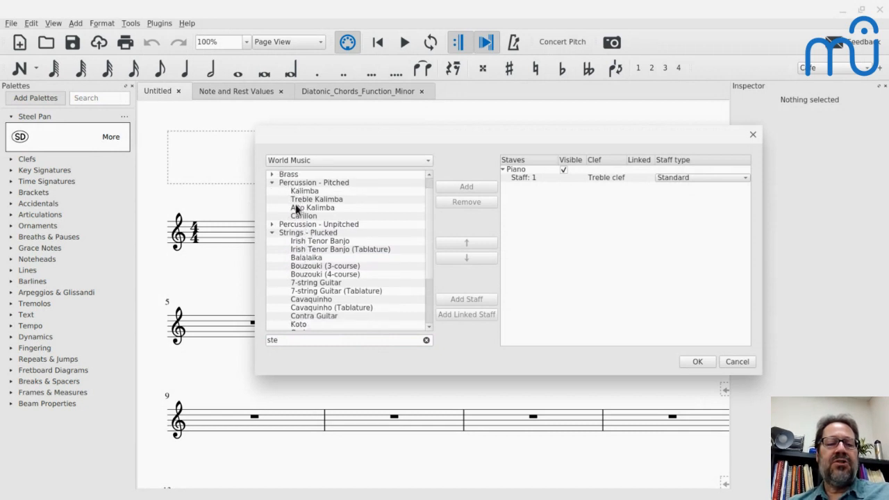
click(294, 161)
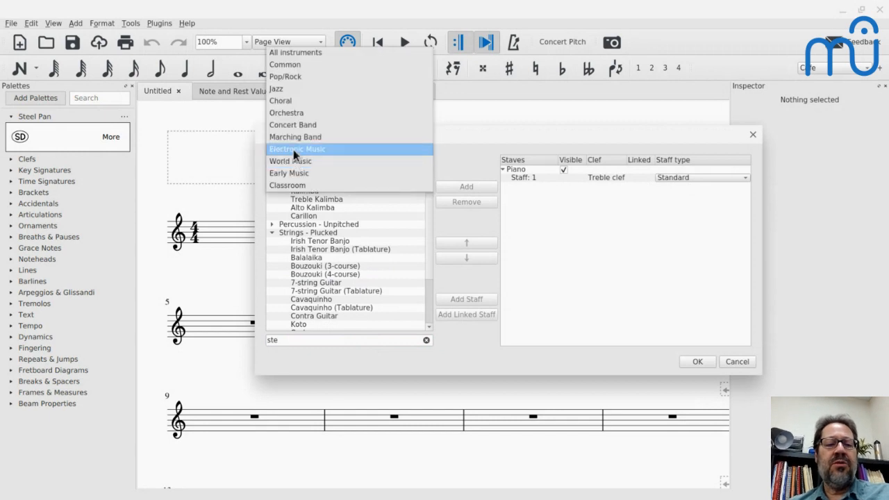
click(292, 138)
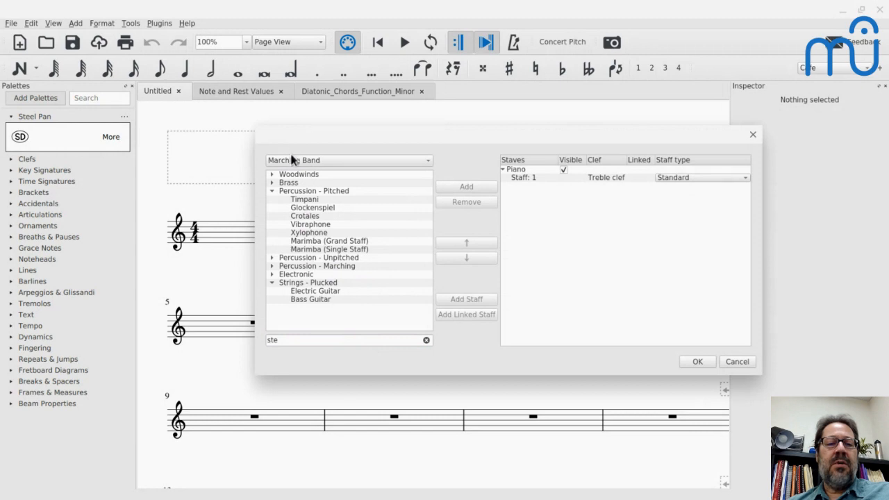
click(295, 160)
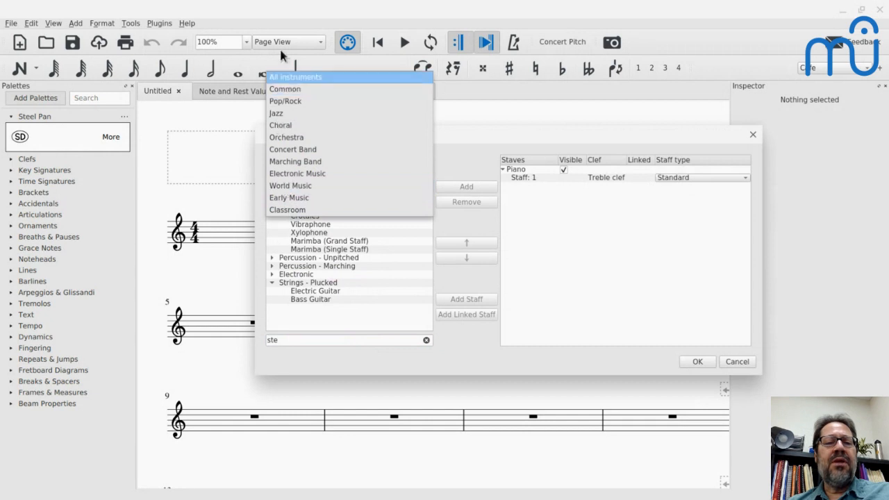
click(282, 77)
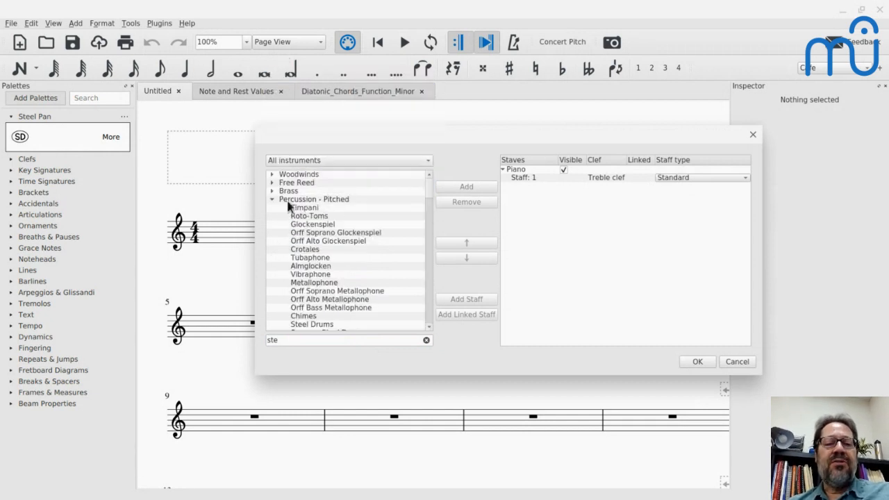
scroll(301, 256, down, 3)
scroll(301, 255, down, 3)
scroll(301, 255, up, 3)
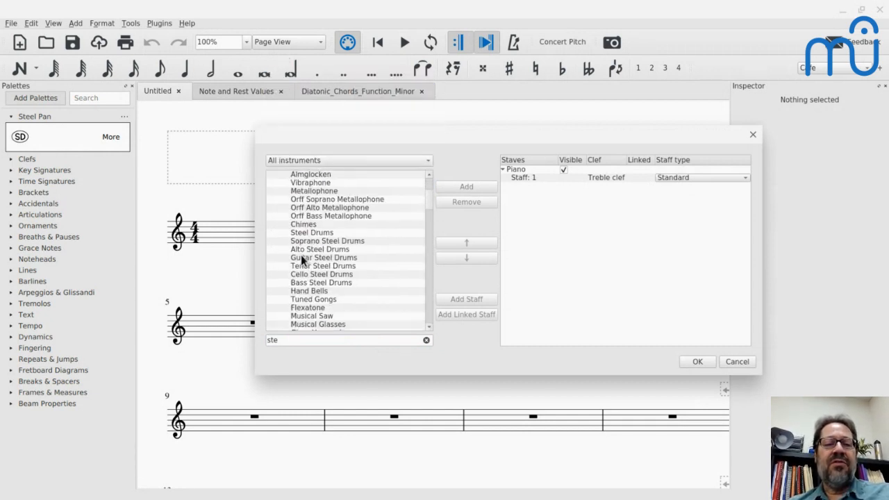
scroll(321, 200, up, 2)
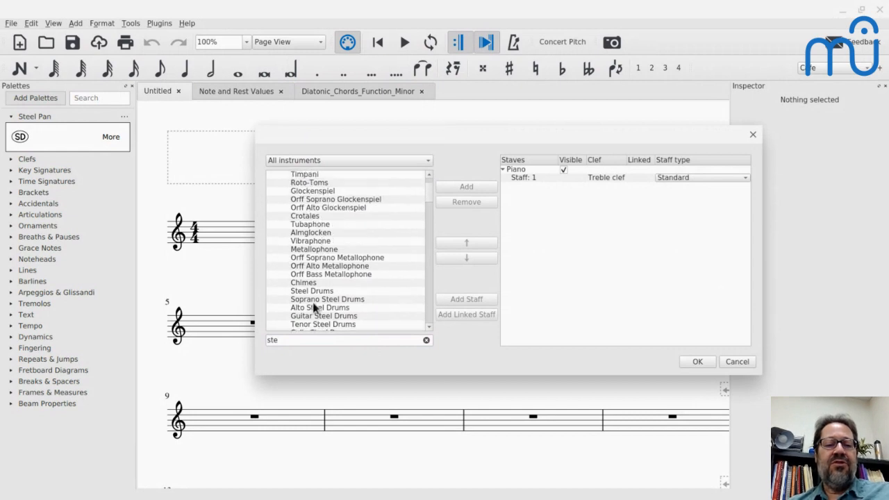
Search all instruments for "steel" and add Steel Drums to the score.
click(309, 341)
text(steel)
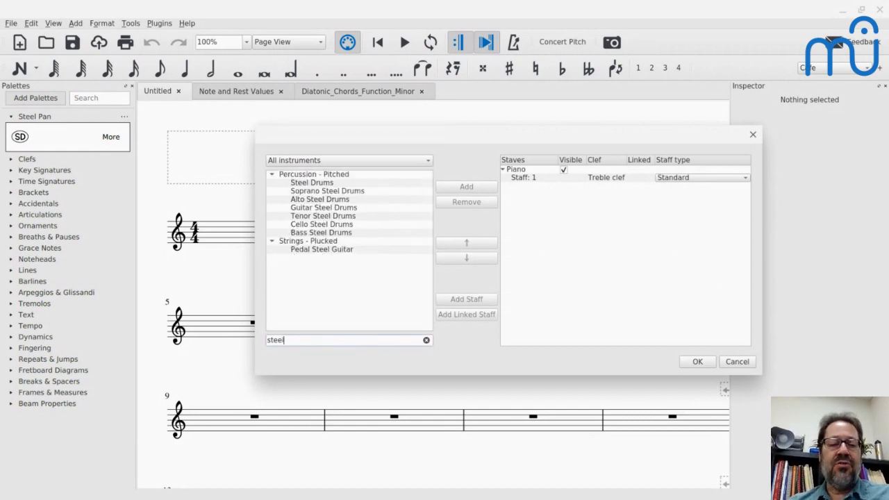
double_click(316, 184)
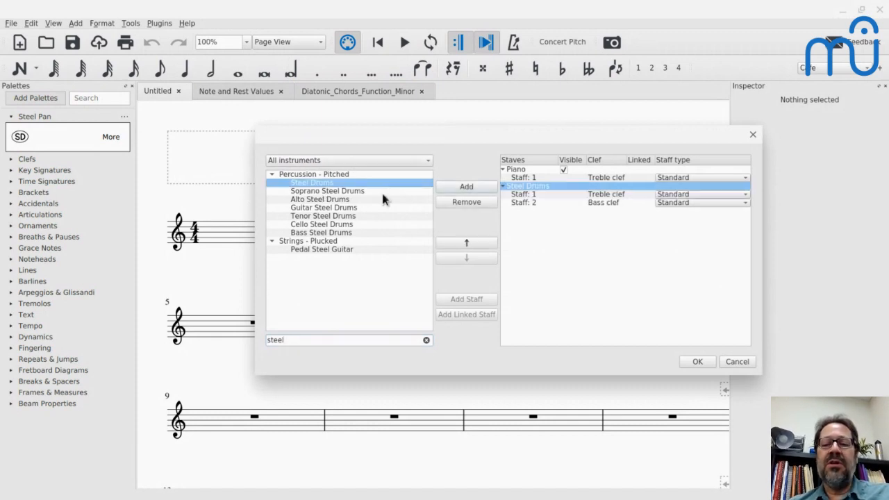
click(695, 362)
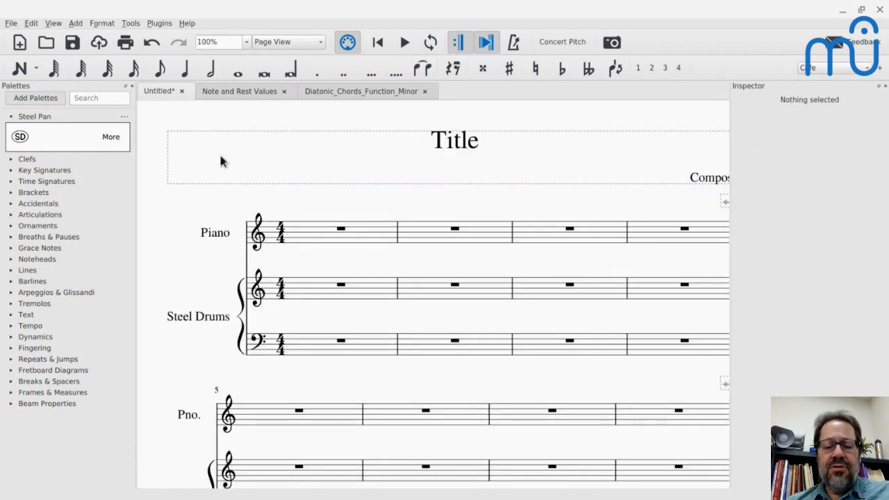
Add Soprano Steel Drums and Tenor Steel Drums to the score as further instruments.
key(i)
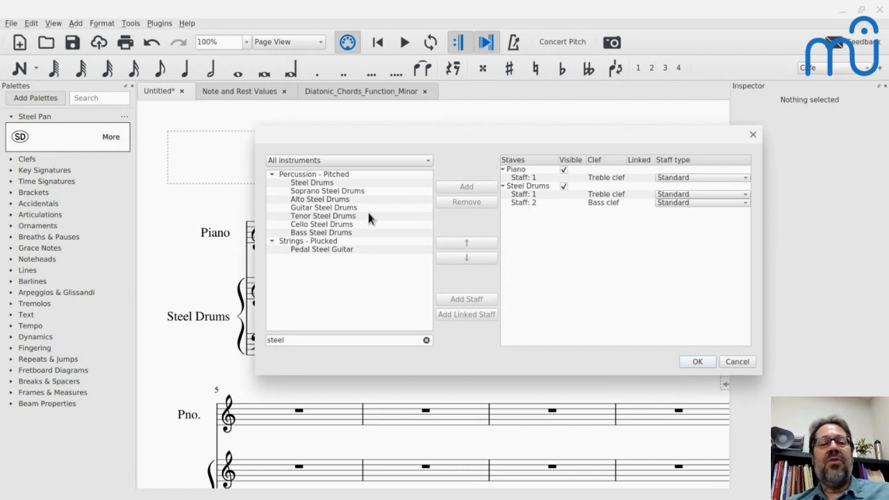
click(327, 193)
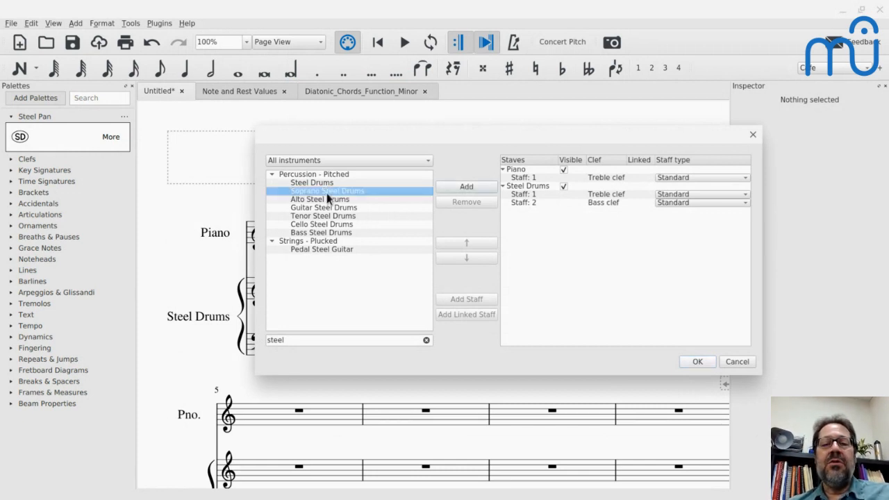
double_click(327, 194)
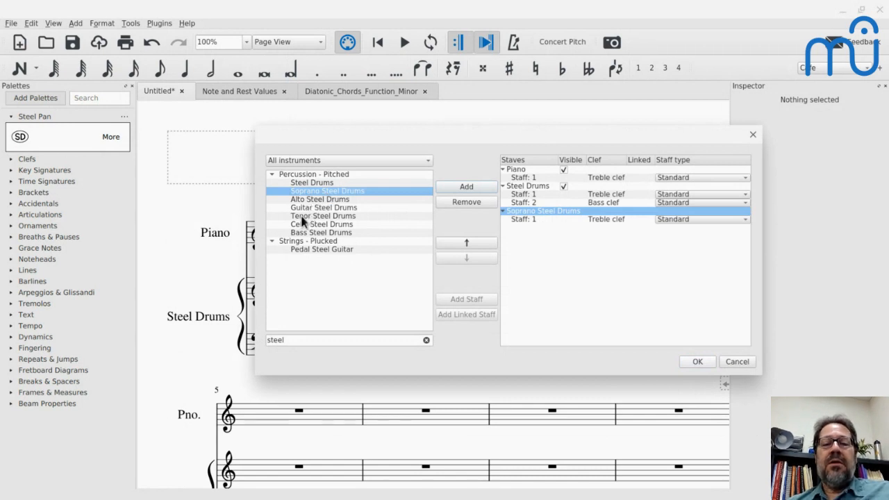
double_click(306, 216)
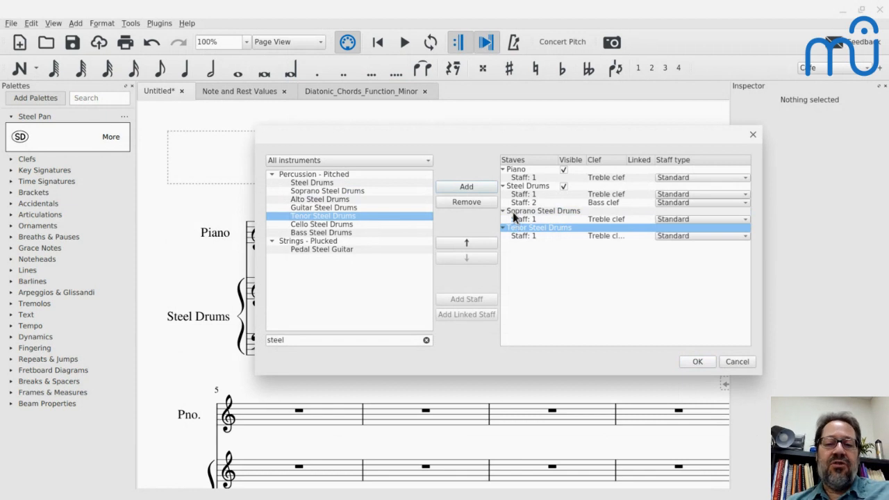
click(694, 362)
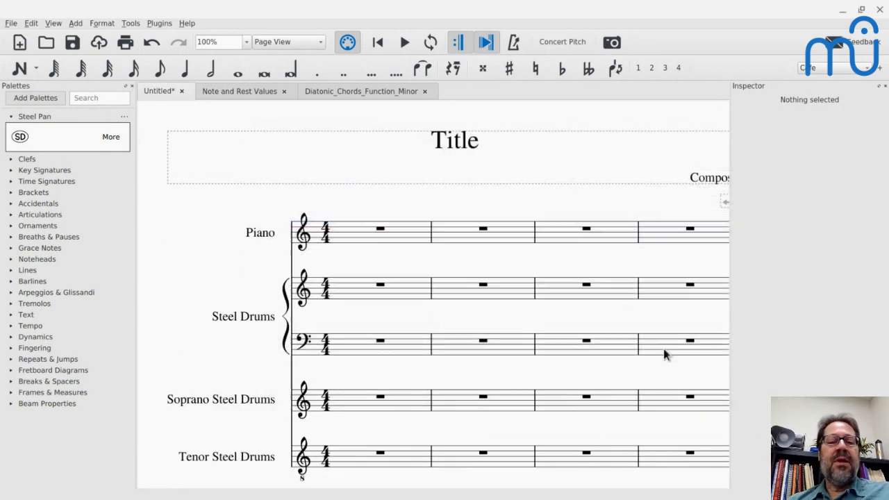
Enter quarter notes C4, G3, C5 and G4 in measure 1 of the Steel Drums treble staff, then select the first note.
click(352, 283)
key(n)
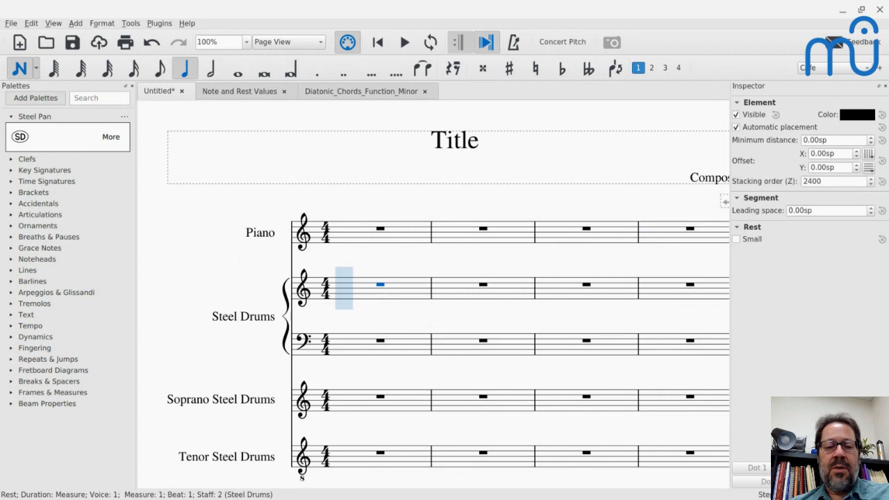
key(c)
key(ctrl+Down)
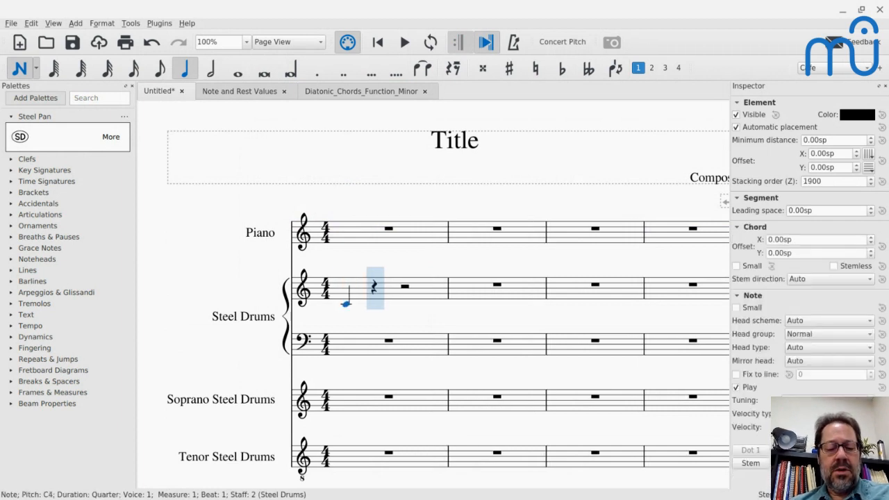
key(a)
key(c)
key(ctrl+Up)
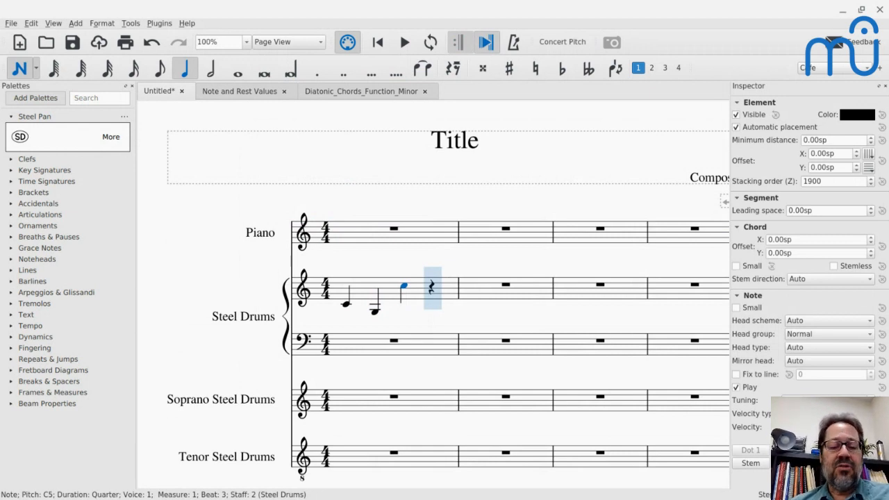
key(g)
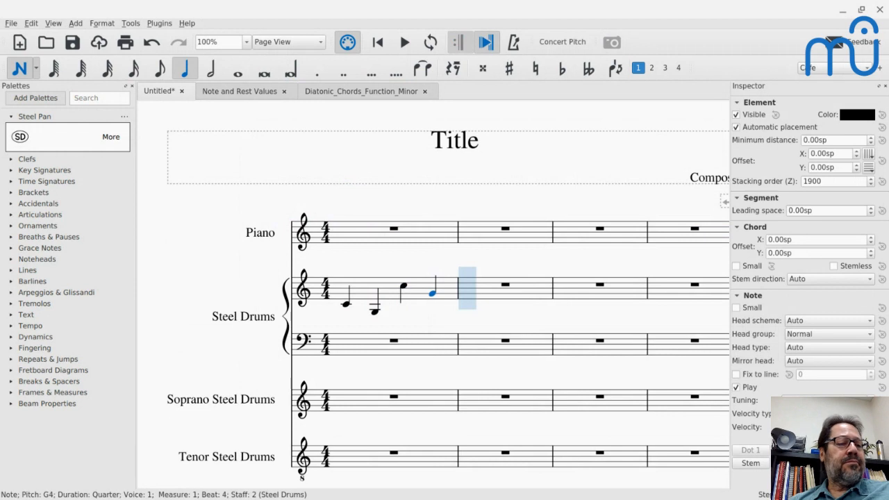
key(Escape)
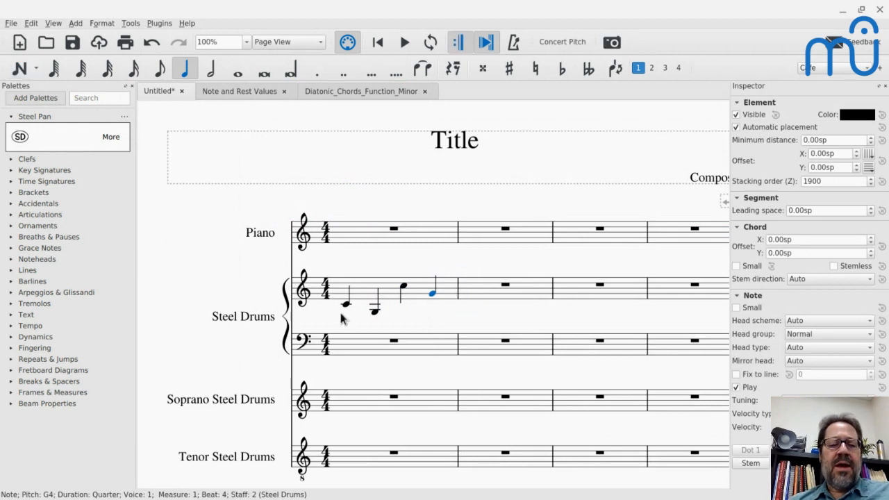
click(348, 304)
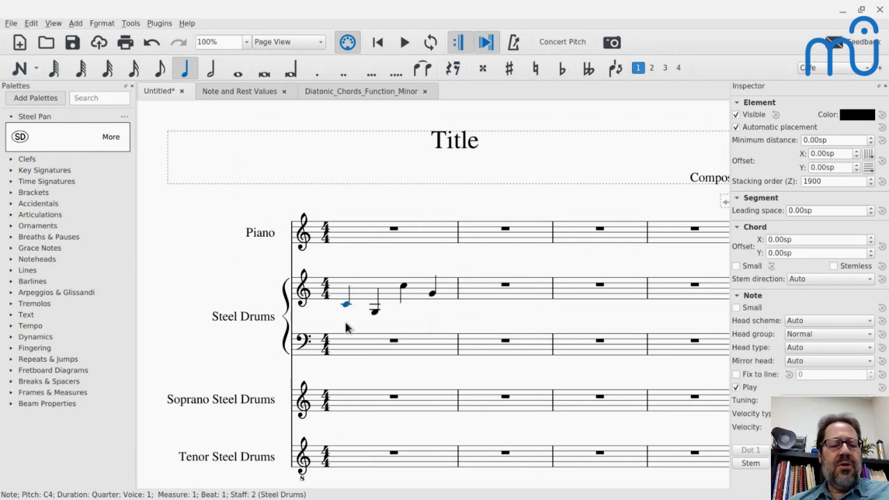
click(357, 405)
key(n)
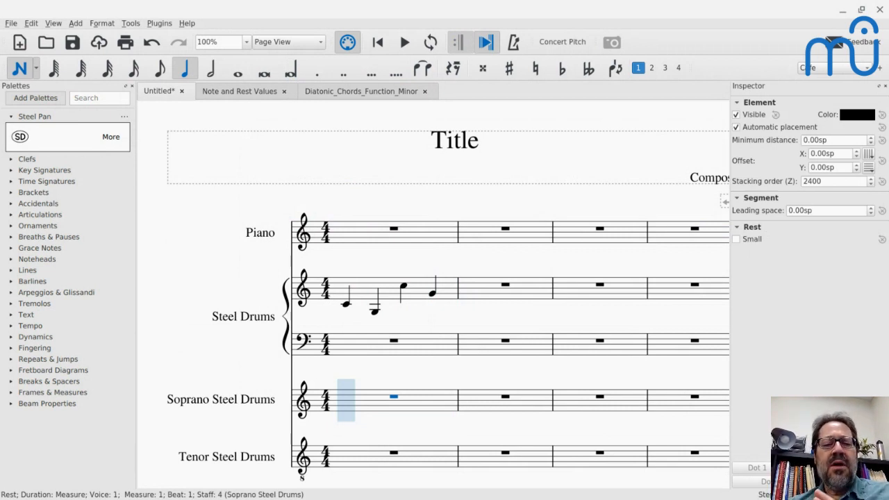
key(Escape)
click(346, 306)
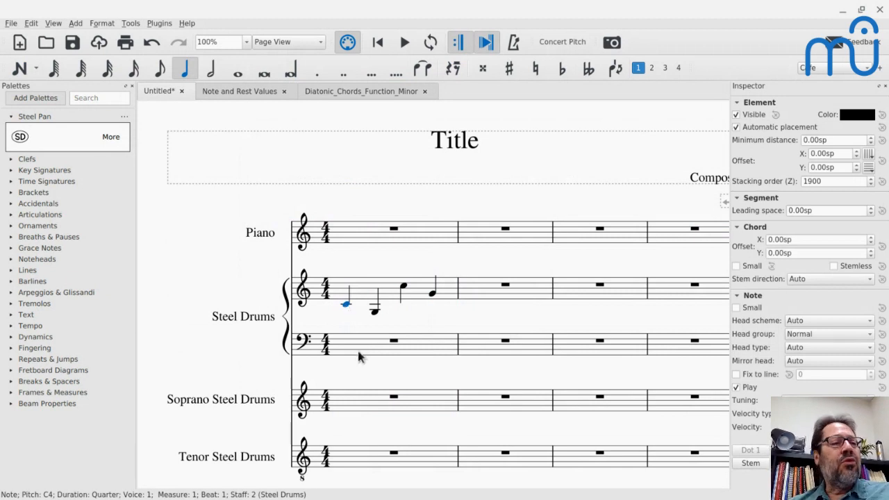
Enter a quarter note C4 at the start of measure 1 on the Soprano Steel Drums staff.
click(357, 402)
key(n)
key(c)
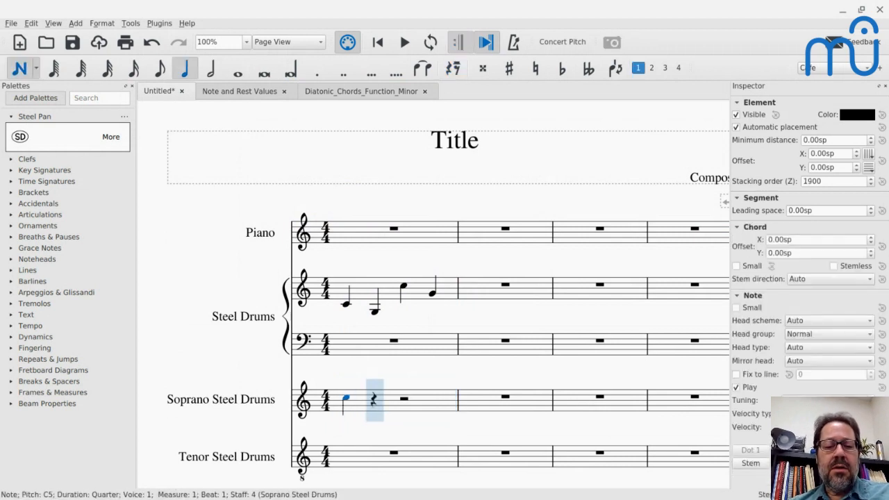
key(ctrl+Down)
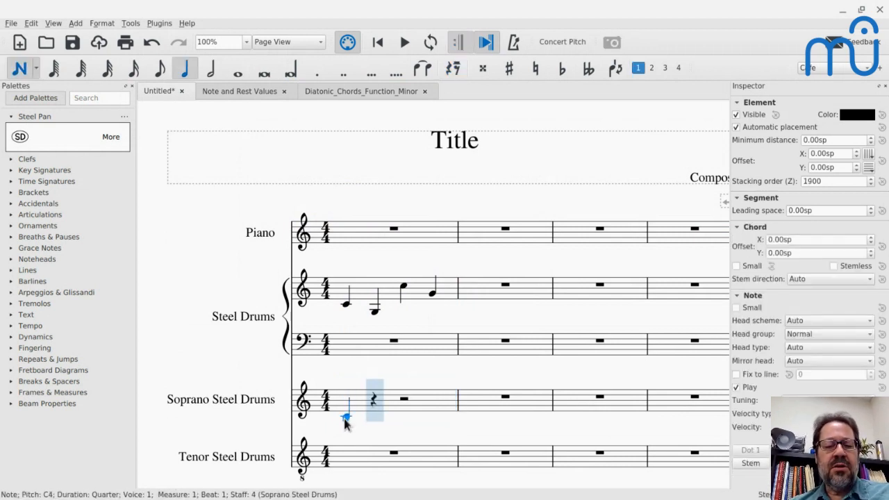
key(Escape)
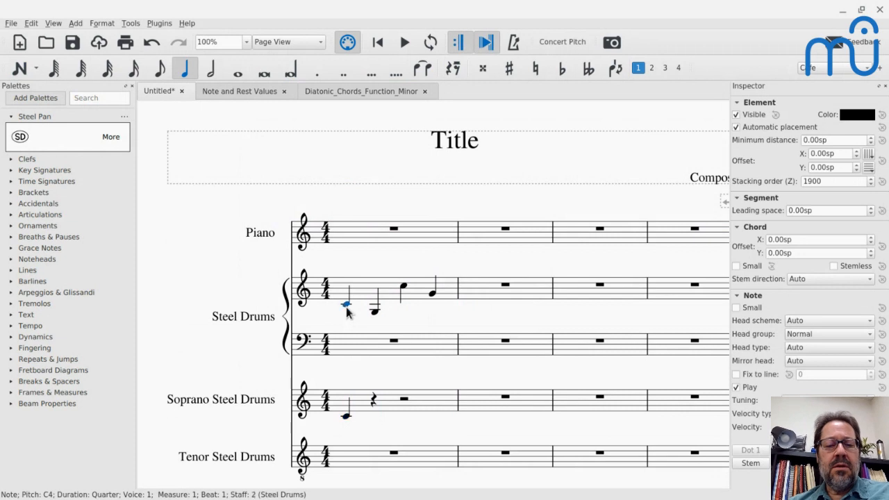
Enter a quarter note C3 at the start of measure 1 on the Tenor Steel Drums staff.
click(354, 459)
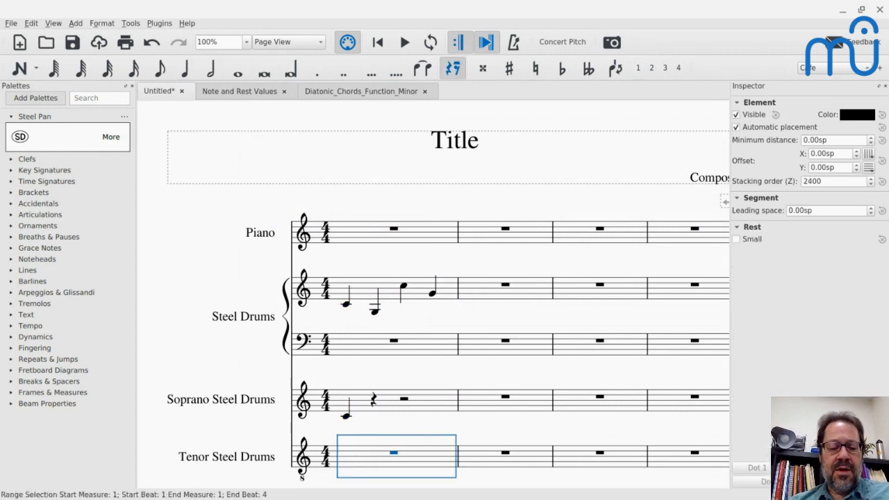
key(n)
key(c)
key(Escape)
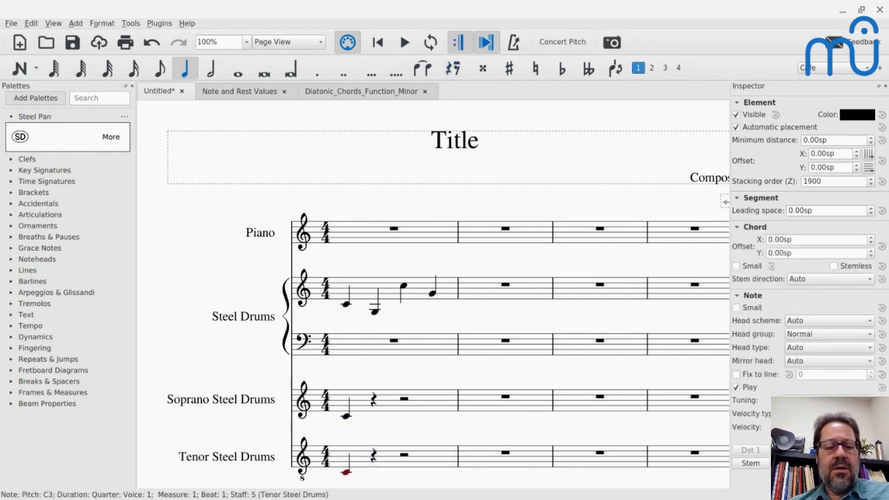
scroll(240, 215, down, 5)
scroll(240, 215, up, 2)
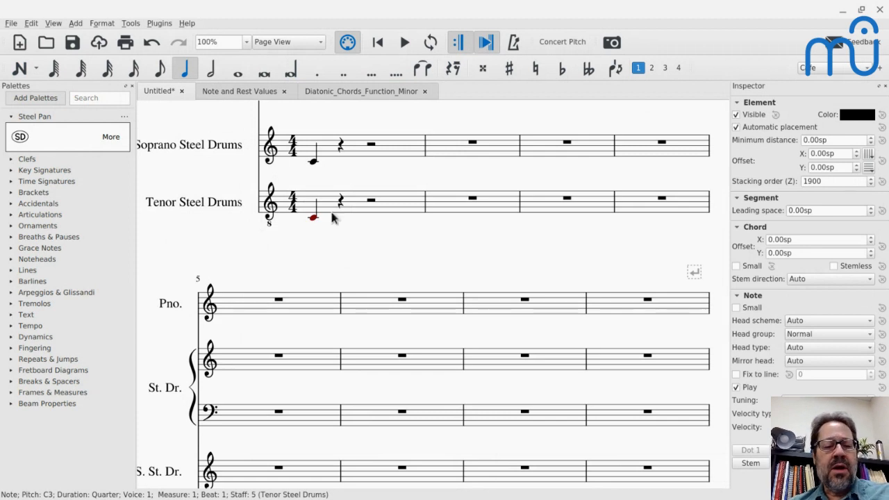
scroll(361, 186, up, 1)
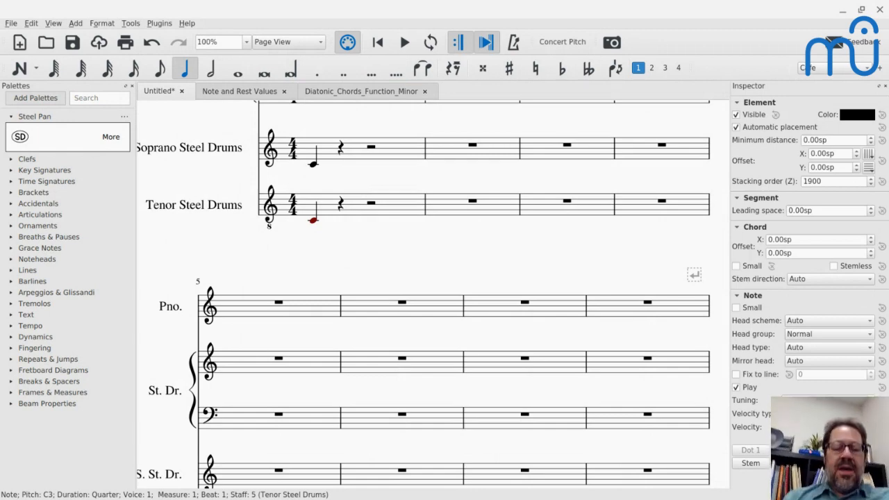
Switch to the Chrome window with the MuseScore Café stream and bring up its Lightstream project.
key(alt+Tab)
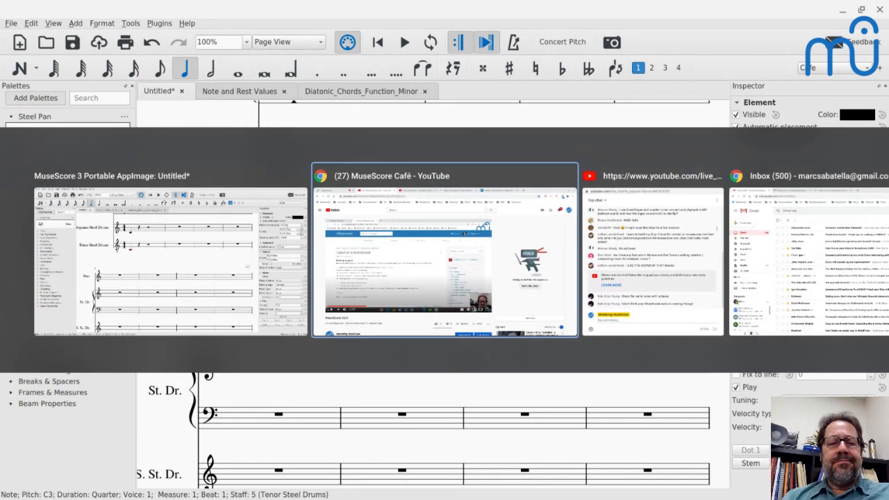
key(alt+Tab)
key(alt+Tab)
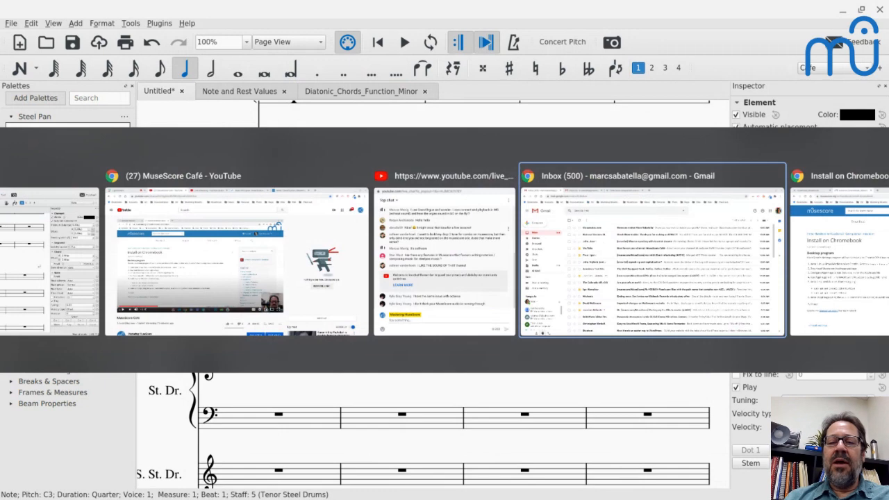
key(alt+Tab)
key(alt+Tab)
key(alt+Tab)
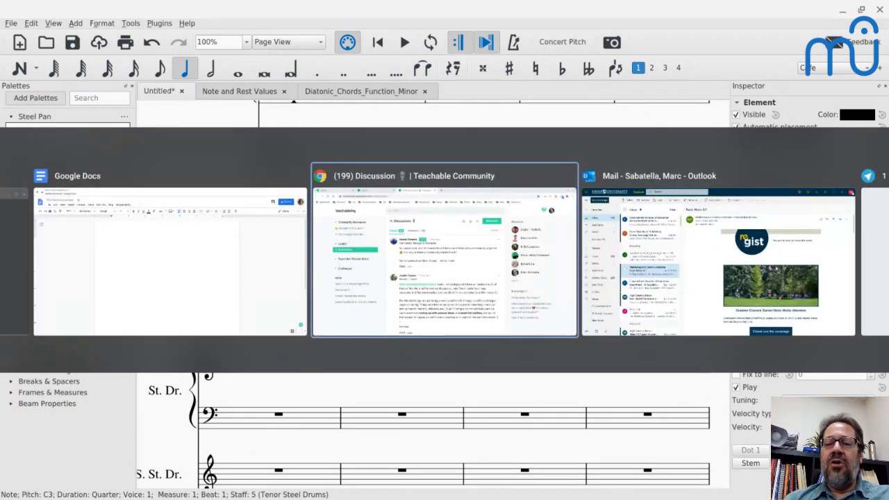
key(alt+shift+Tab)
key(alt+shift+Tab)
key(alt+shift+Tab)
key(alt+shift+Tab)
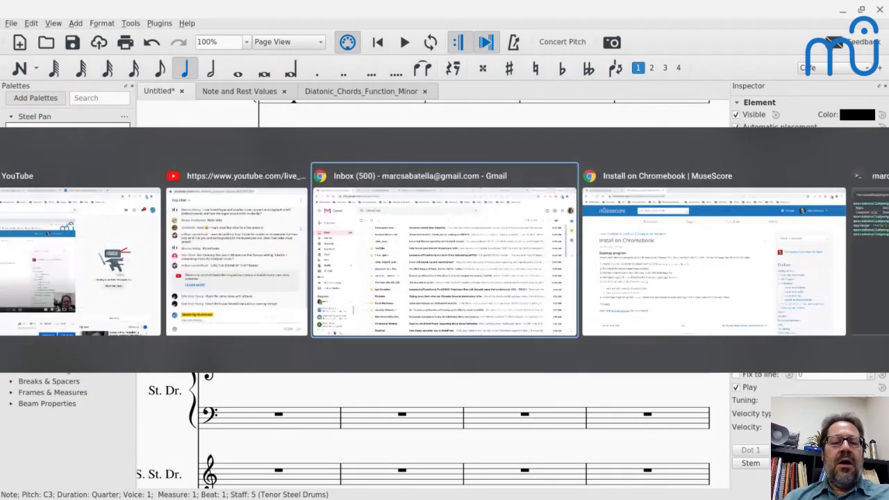
key(alt+shift+Tab)
key(alt+shift+Tab)
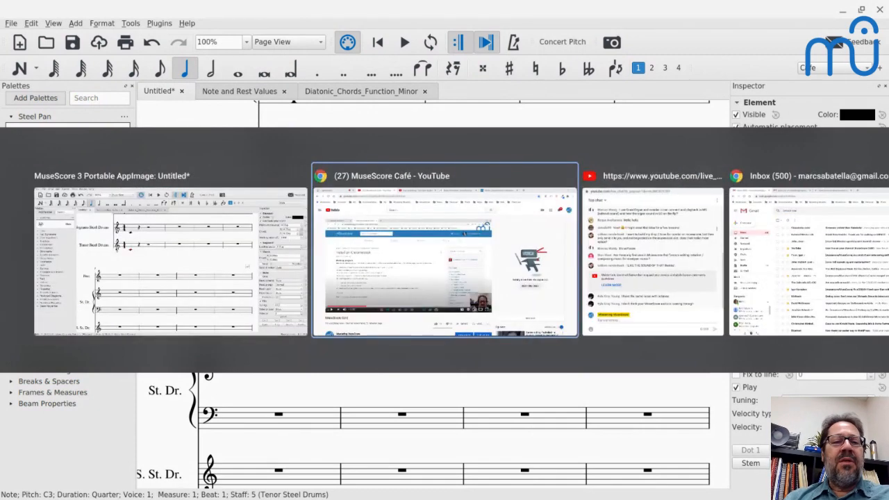
key(ctrl+1)
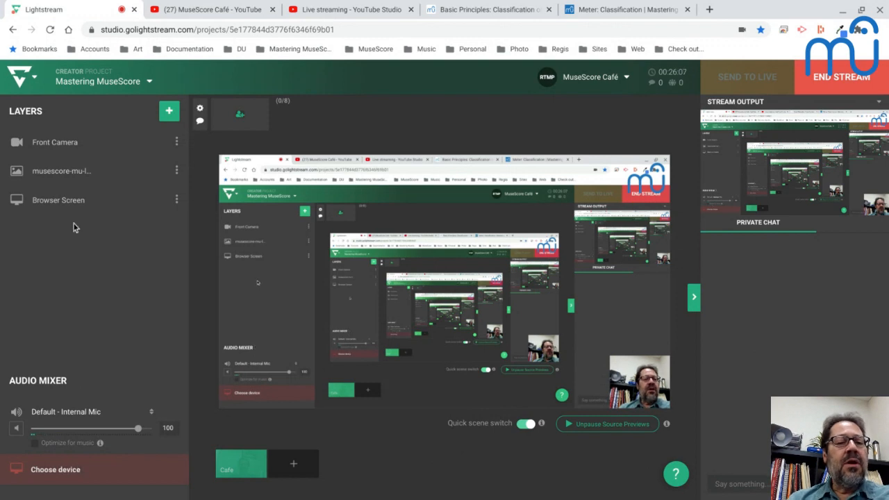
Shift the Browser Screen layer to about -309, -130, send it live, and move the layer back to fill the canvas.
click(76, 199)
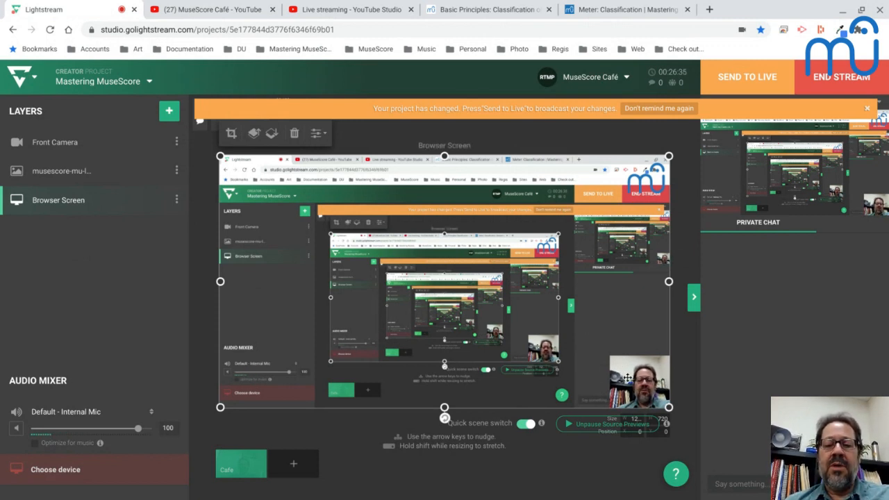
drag(629, 378, 584, 338)
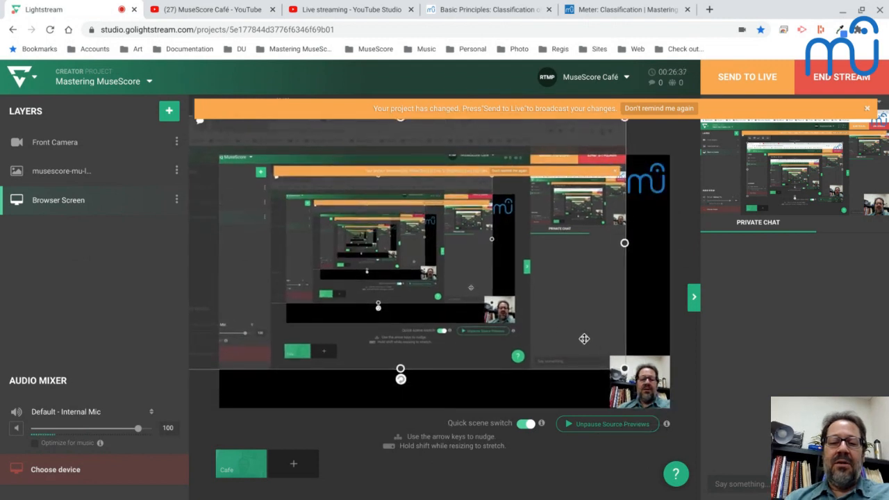
drag(584, 338, 518, 332)
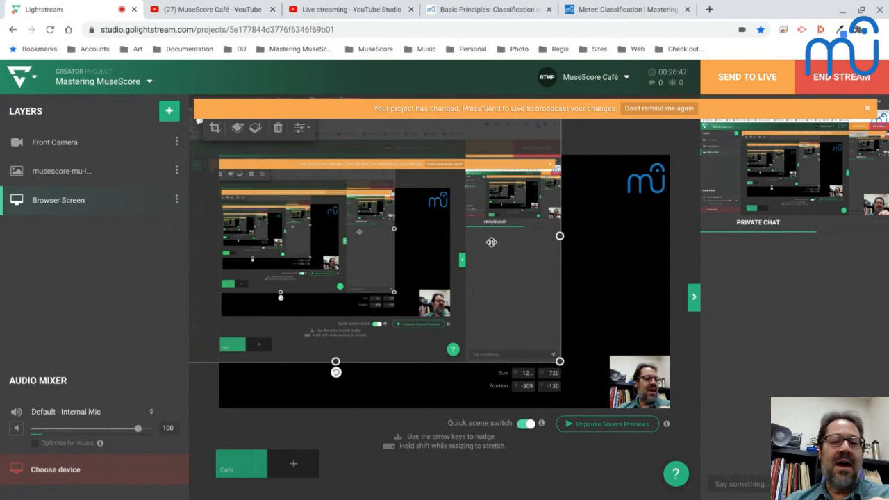
click(762, 78)
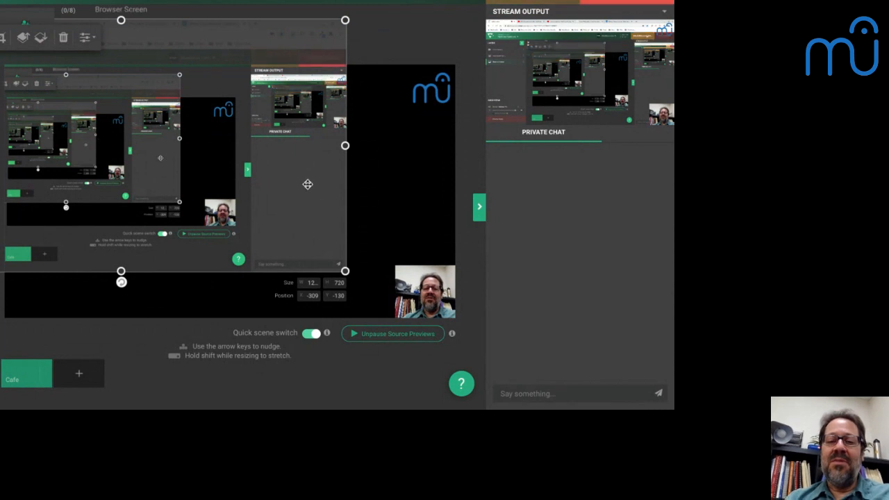
drag(307, 184, 410, 232)
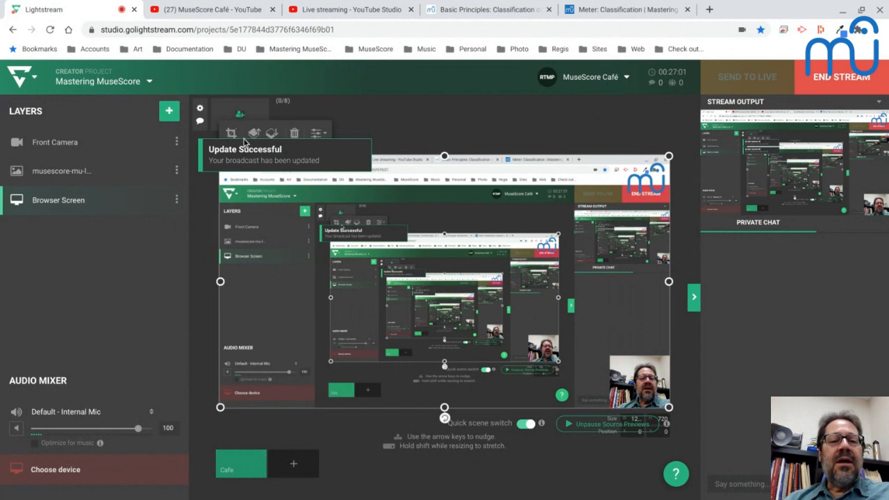
Try changing the Browser Screen layer's screenshare to the entire screen with audio, and select the unassigned audio mixer device.
click(317, 134)
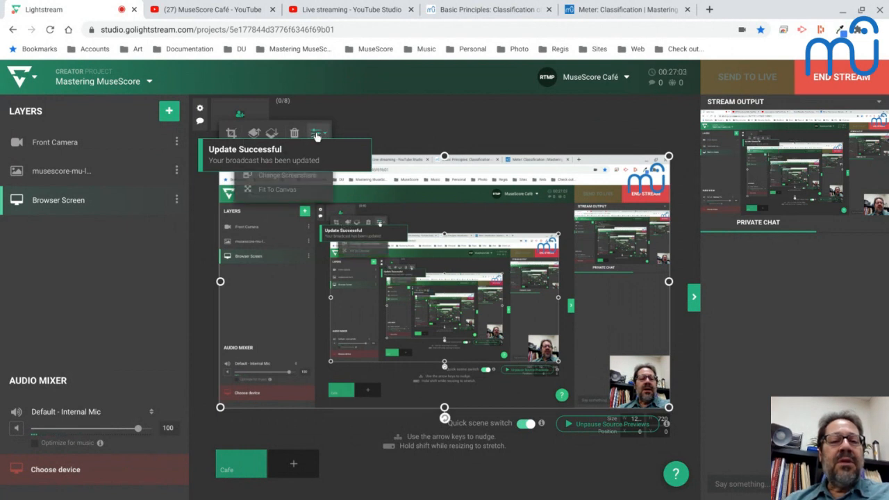
click(283, 178)
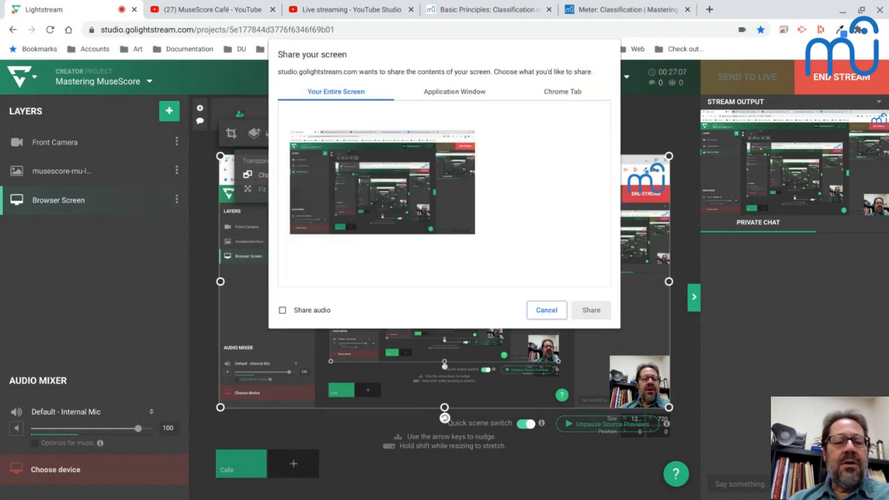
click(281, 310)
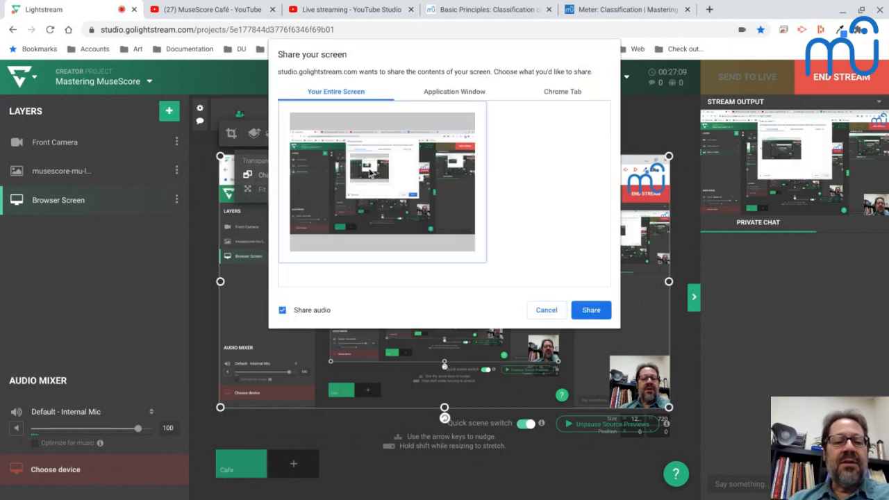
click(591, 310)
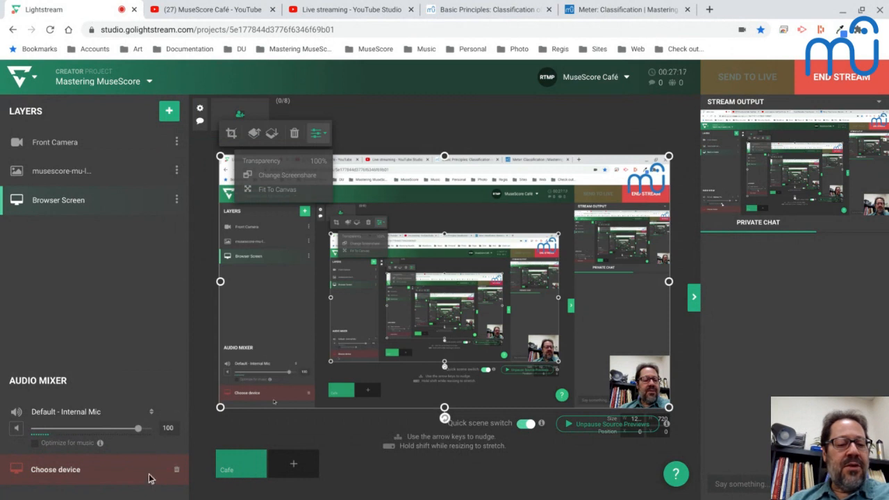
click(82, 472)
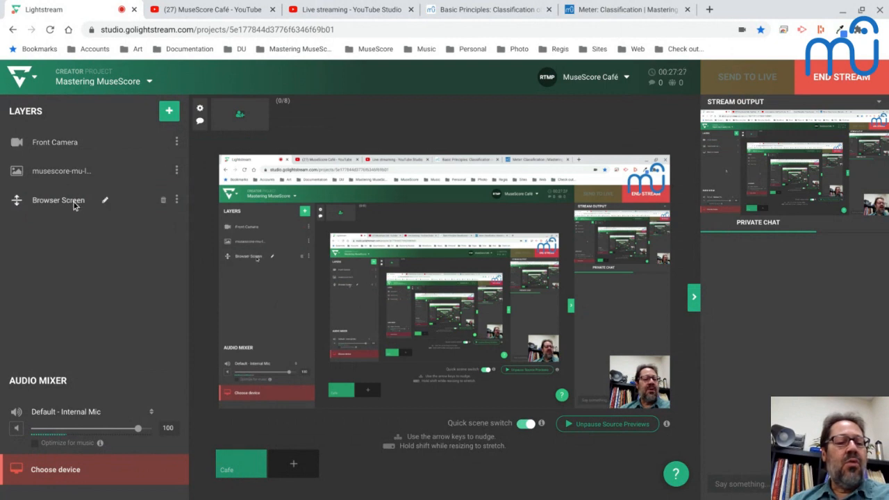
Replace the Browser Screen layer with a new screenshare of the entire screen that includes audio.
click(164, 202)
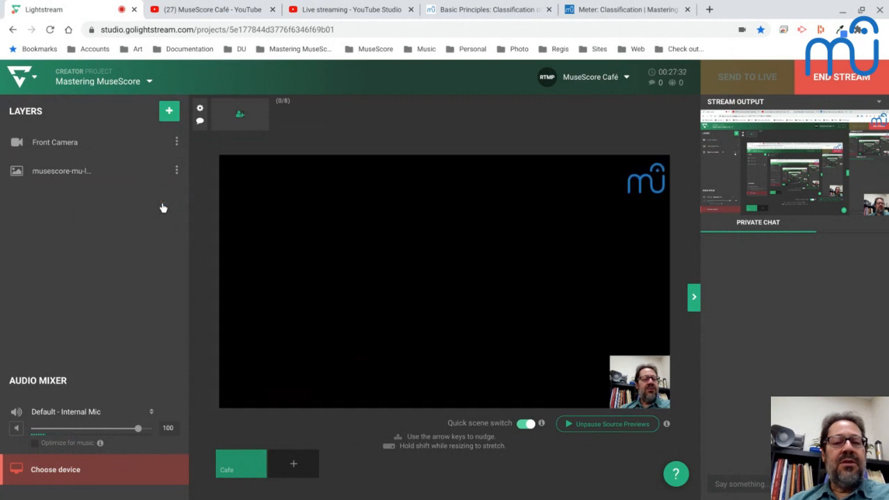
click(169, 111)
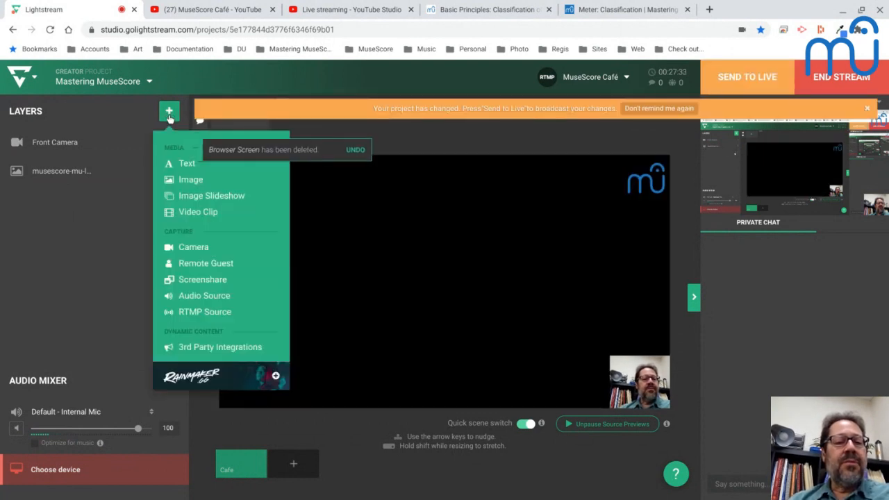
click(186, 280)
click(288, 195)
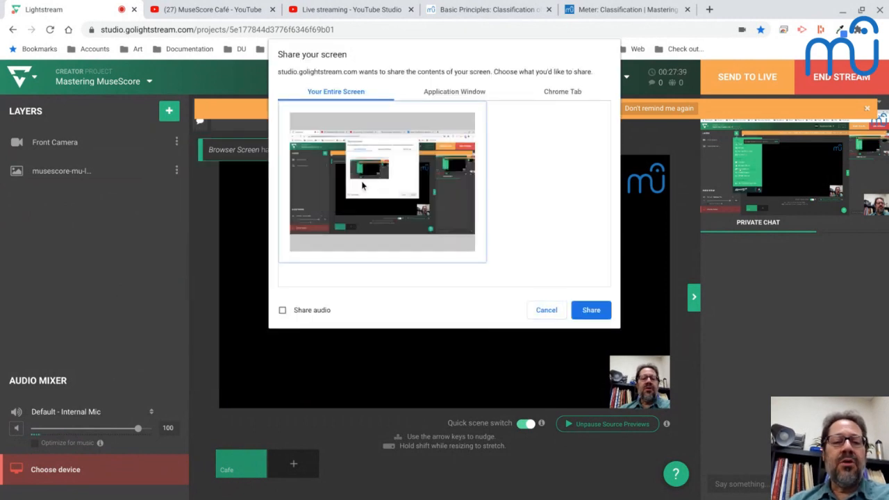
click(282, 310)
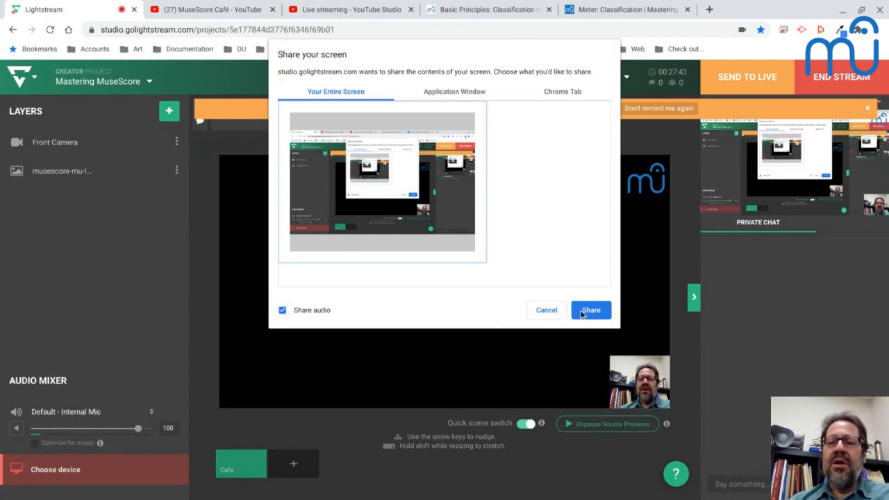
click(587, 310)
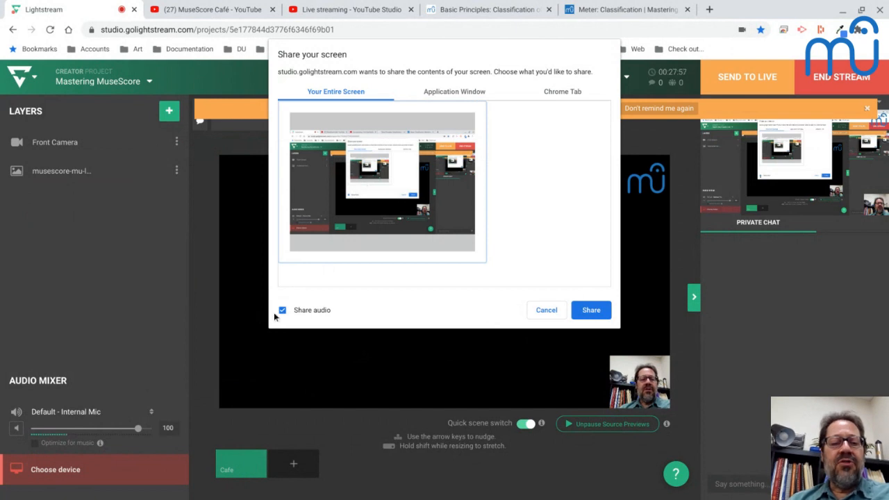
click(591, 316)
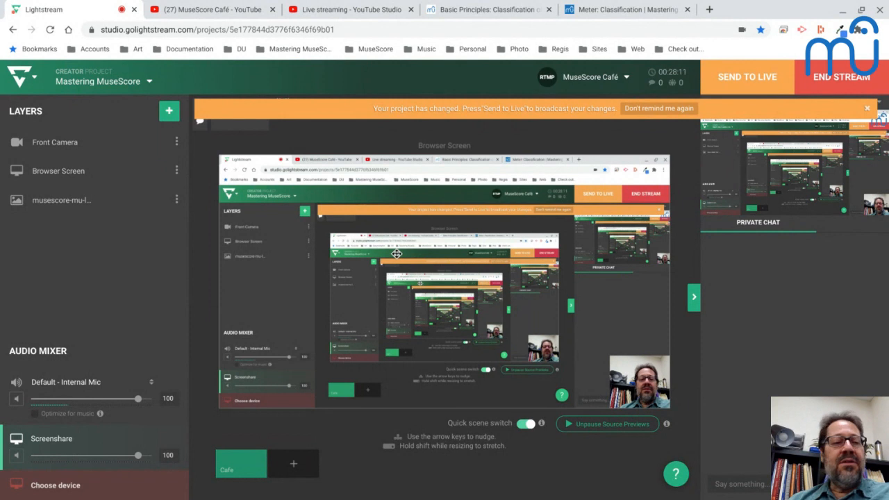
Reorder the layers so the MuseScore logo image sits above the Browser Screen layer.
mouse_move(14, 171)
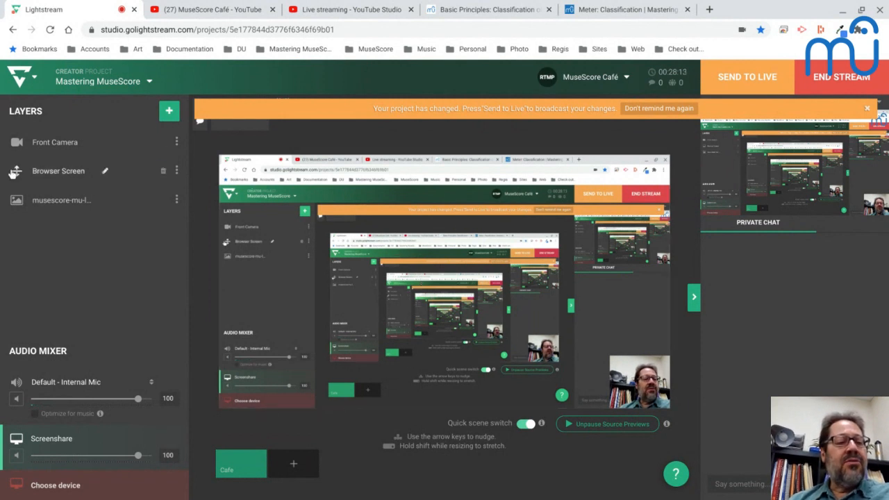
drag(14, 172, 14, 212)
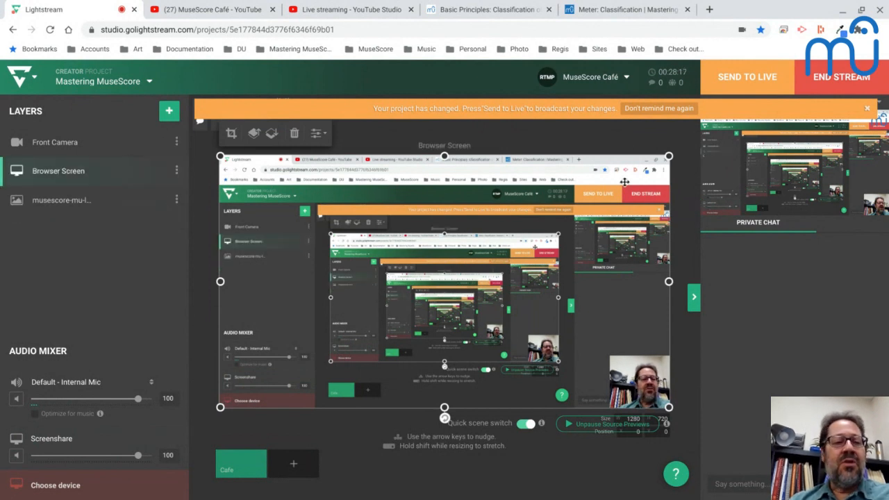
mouse_move(17, 176)
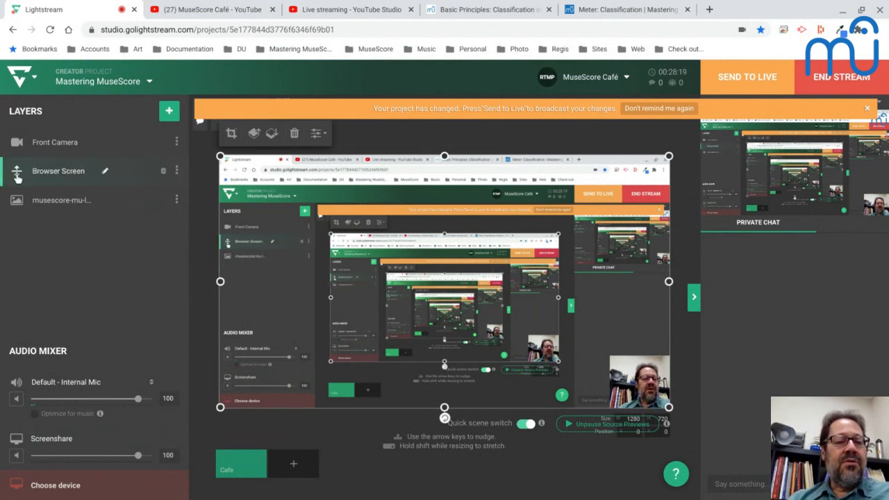
drag(16, 176, 15, 200)
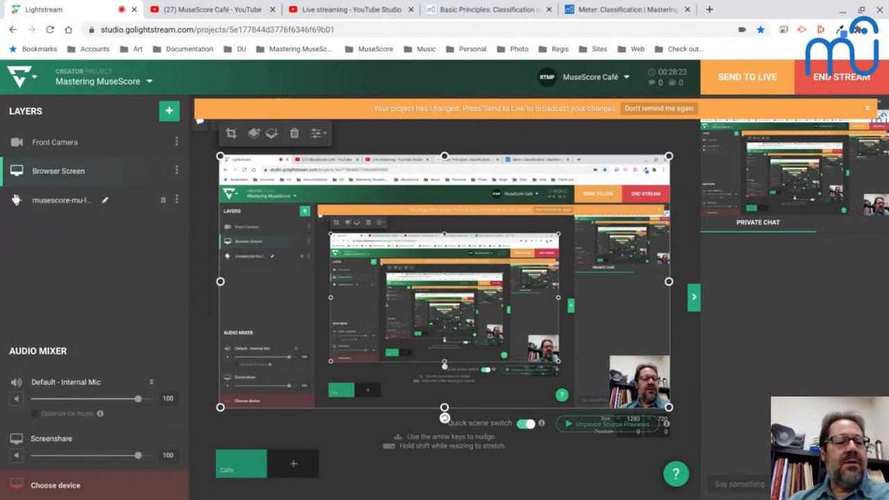
drag(16, 204, 17, 171)
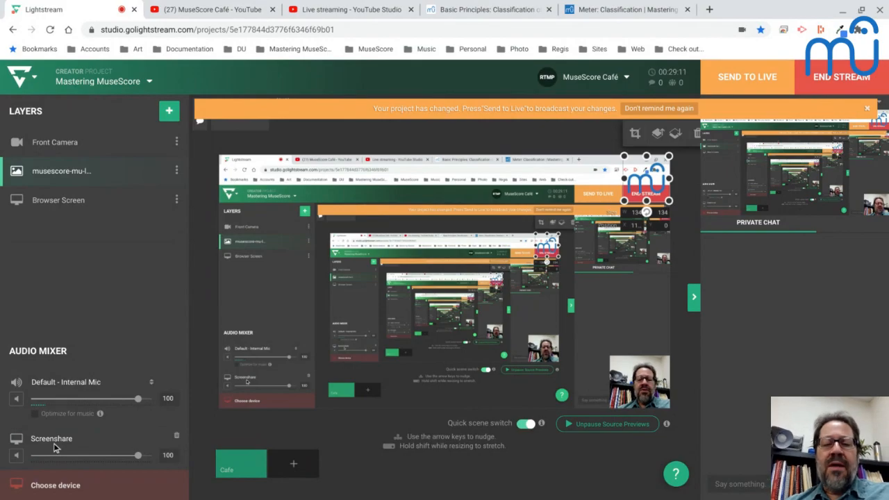
Switch to MuseScore and enter quarter notes C, D, E, F, G, E, C, G, E, C on the Soprano Steel Drums staff from measure 1.
key(alt+Tab)
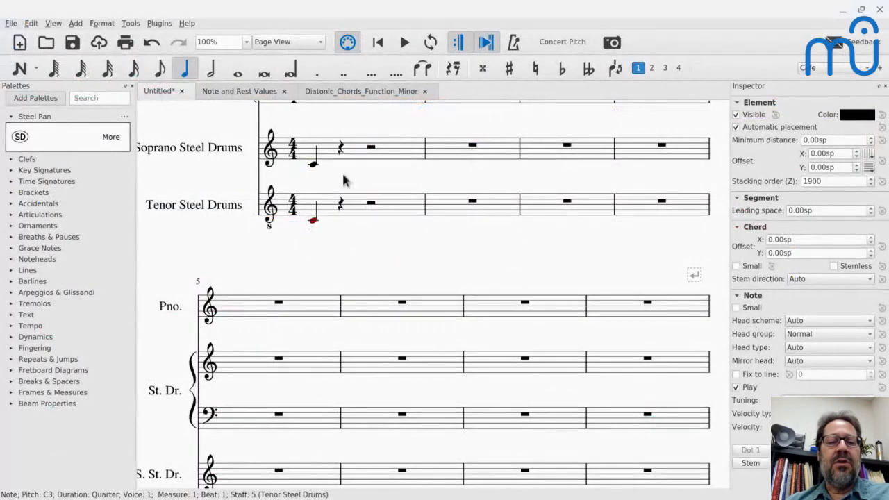
click(312, 165)
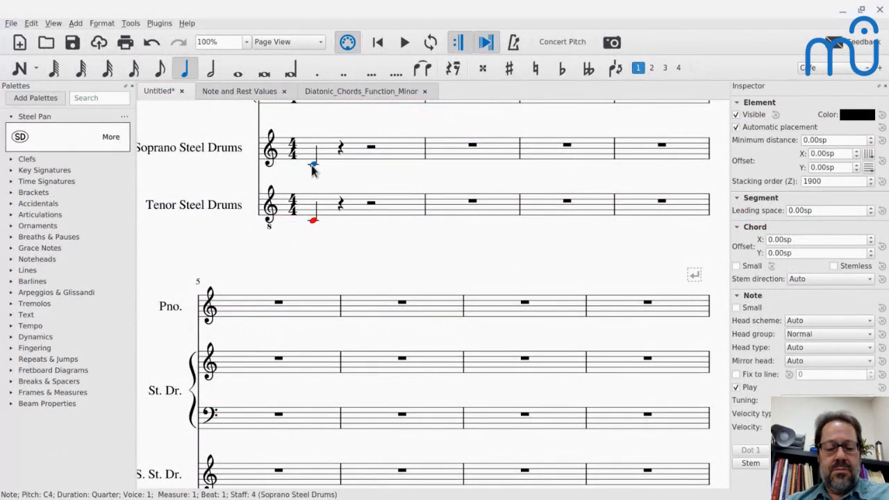
key(n)
key(c)
key(d)
key(e)
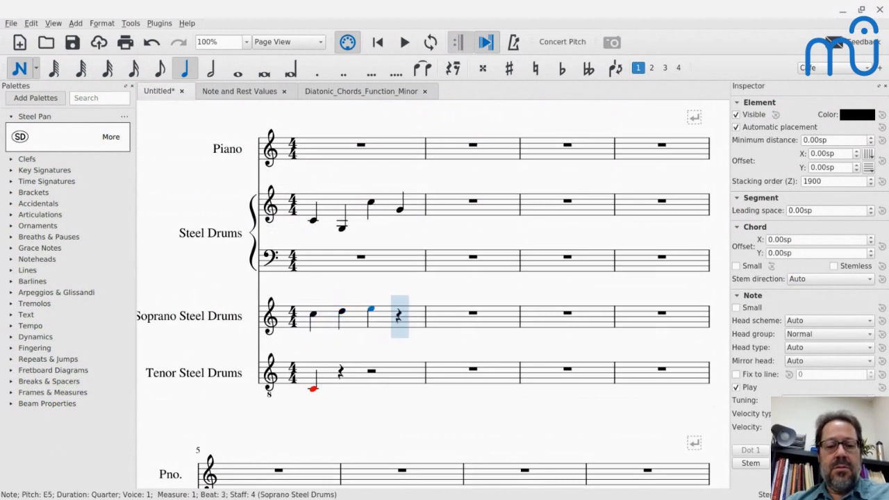
key(f)
key(g)
key(e)
key(c)
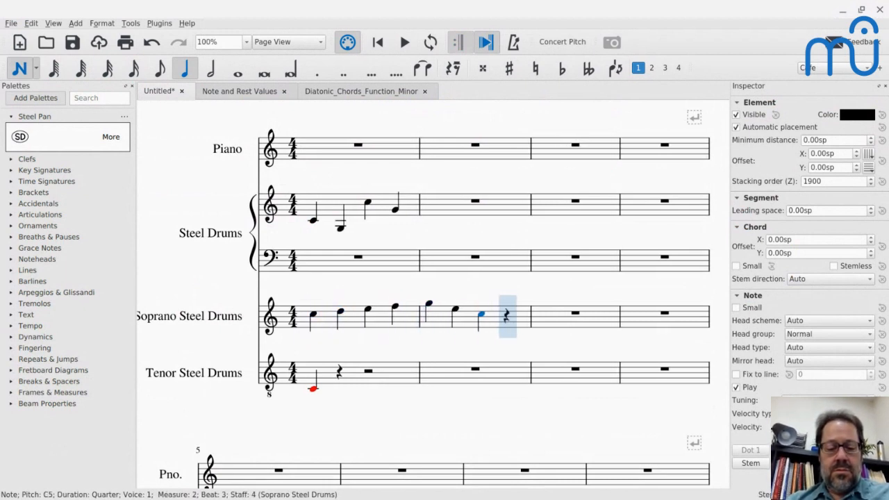
key(g)
key(e)
key(c)
key(Escape)
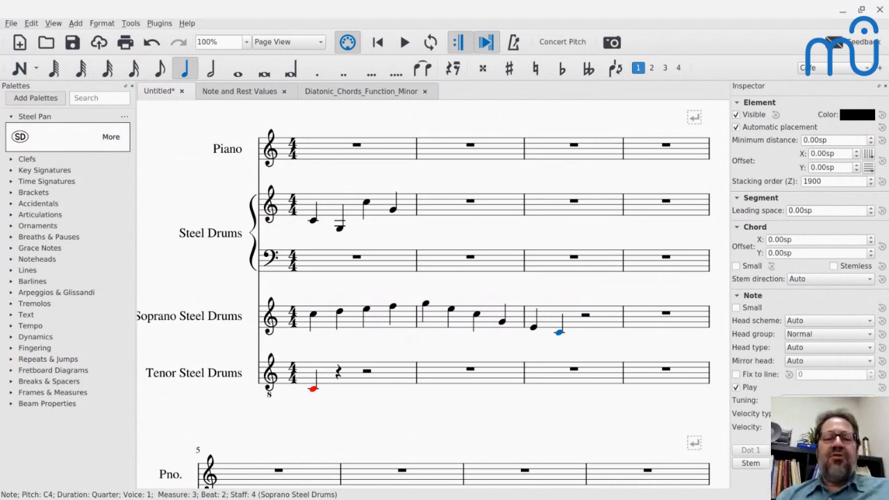
Check the Lightstream project, and bring up the YouTube live chat window over the score to read viewers' replies about the audio.
key(alt+Tab)
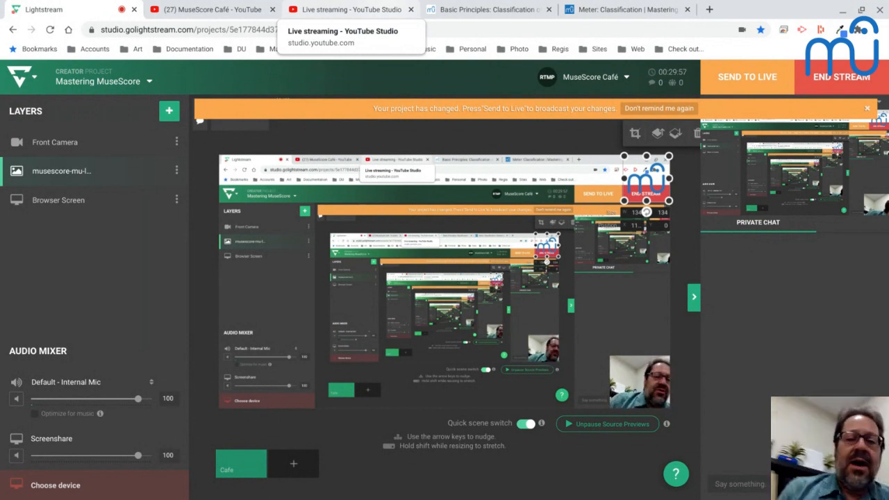
key(alt+Tab)
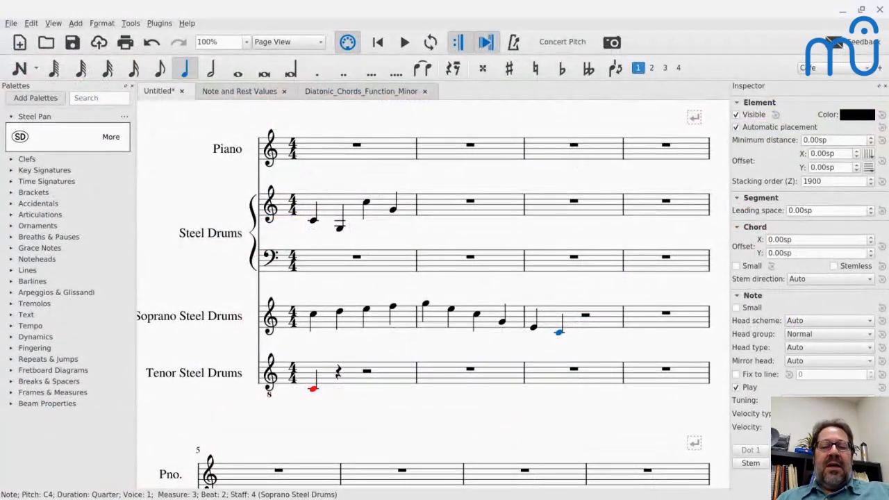
key(alt+Tab)
key(alt+Tab)
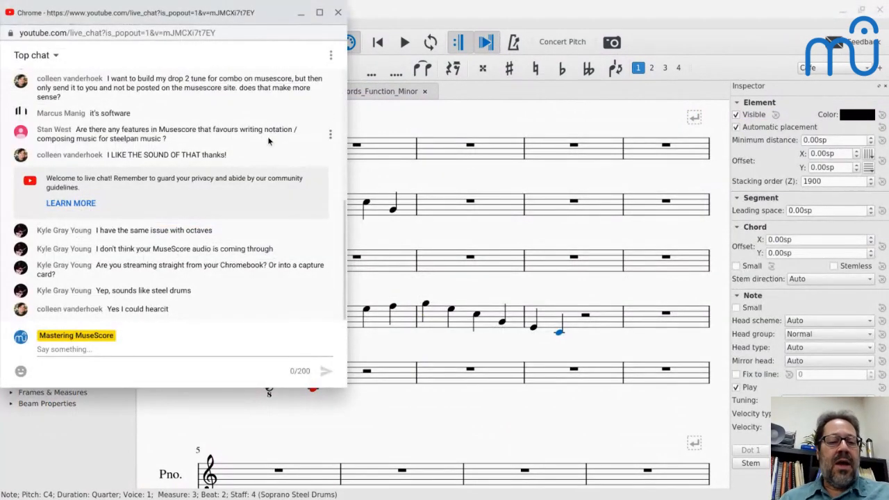
Check the YouTube live chat for new messages, then put it away and return to the MuseScore score.
key(alt+Tab)
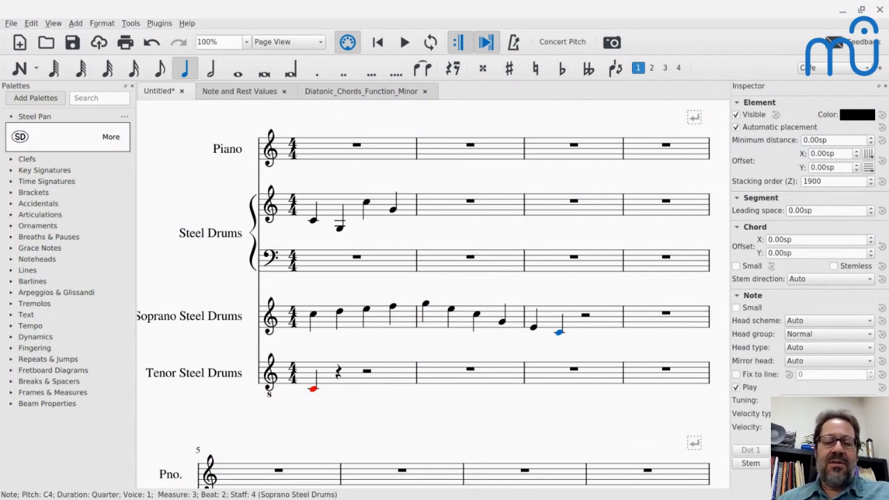
key(alt+Tab)
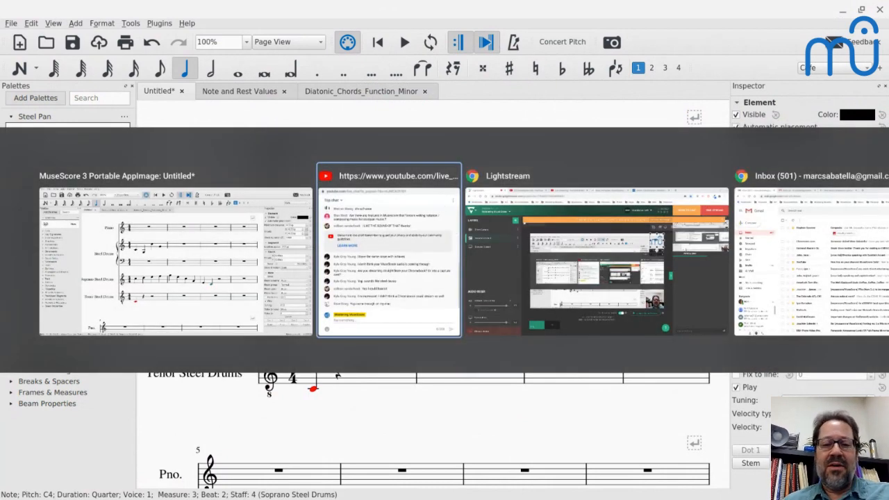
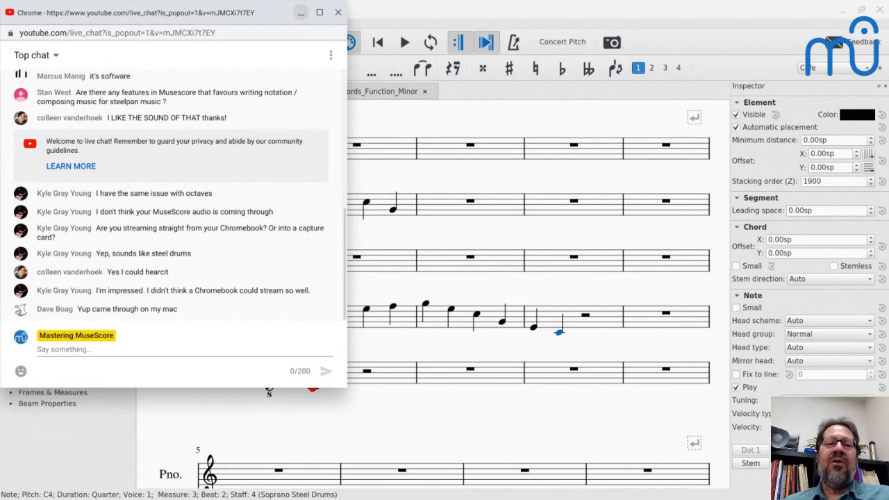
click(301, 13)
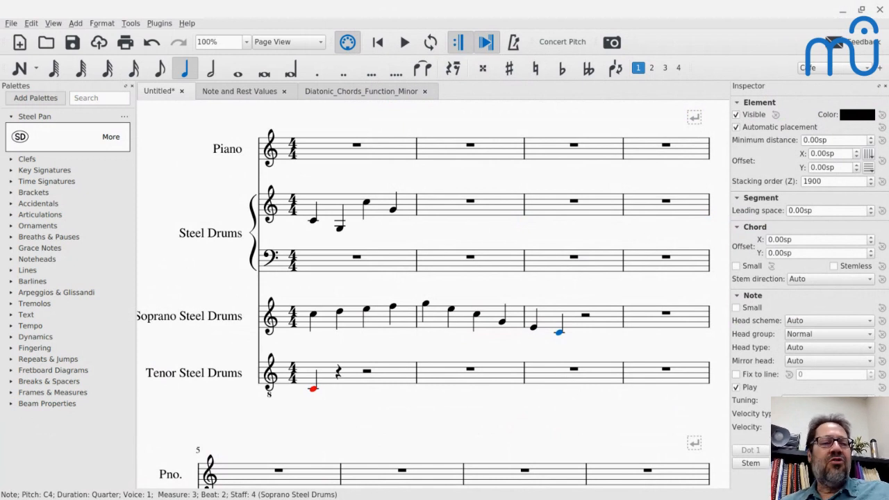
key(alt+Tab)
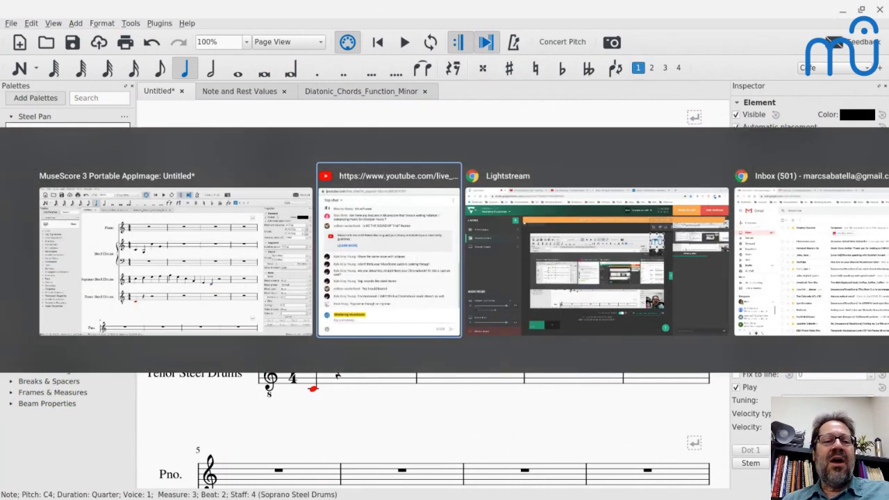
key(alt+shift+Tab)
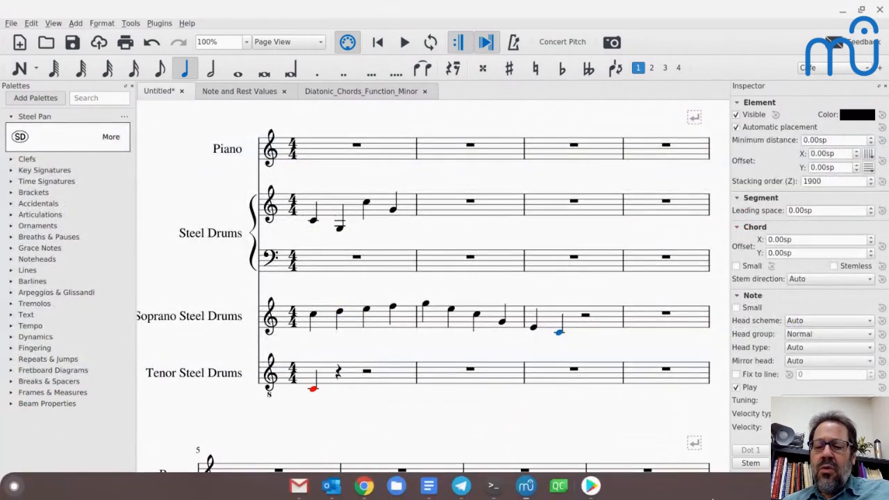
Open the Chromebook's system settings to view the Linux (Beta) options, then close them.
click(865, 486)
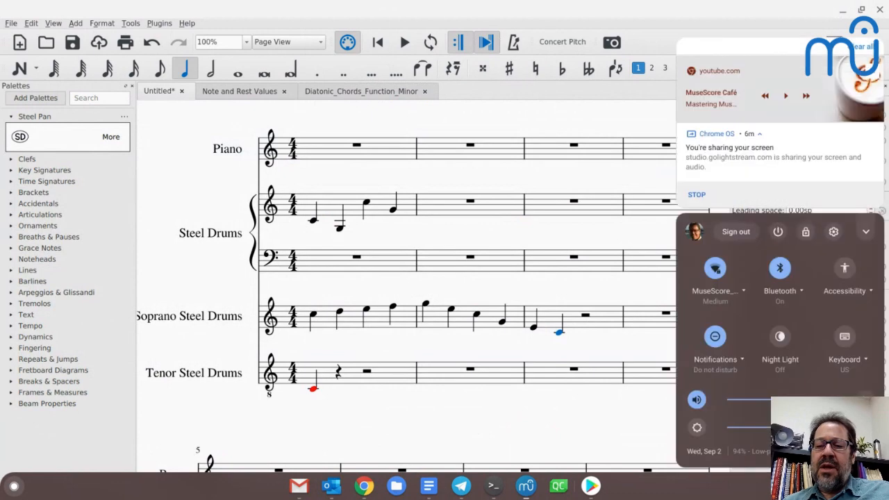
click(833, 232)
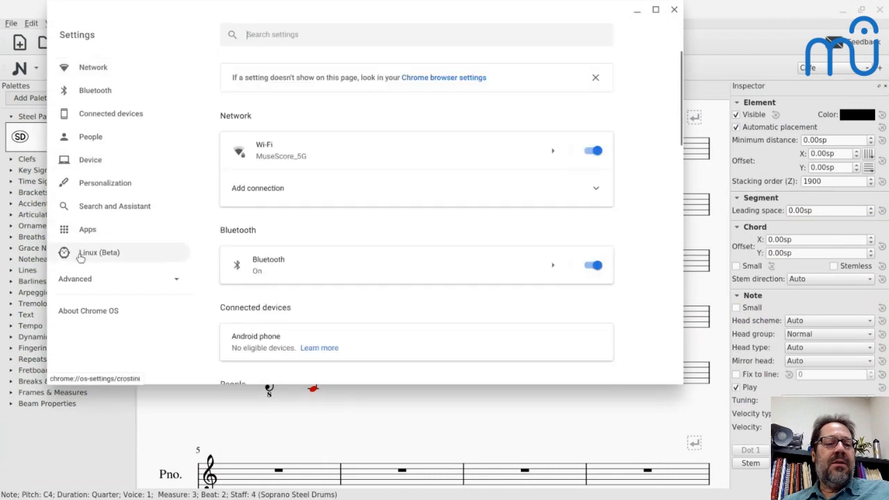
click(81, 256)
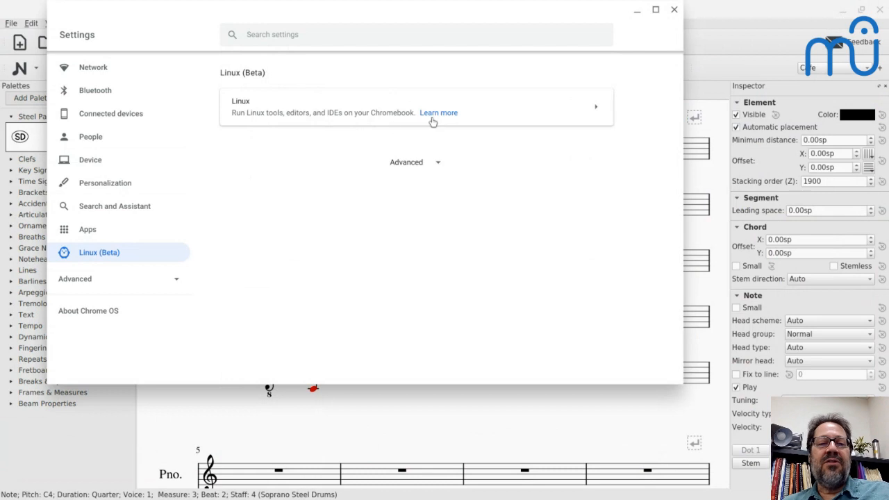
click(597, 111)
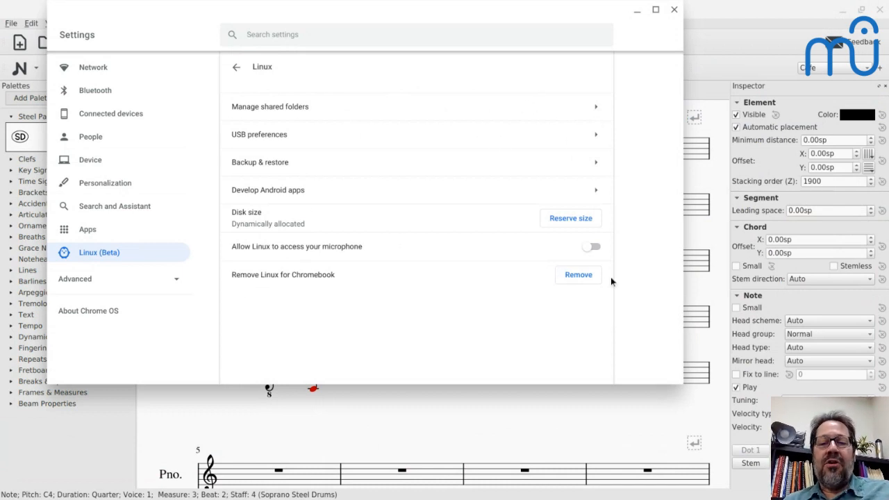
click(673, 9)
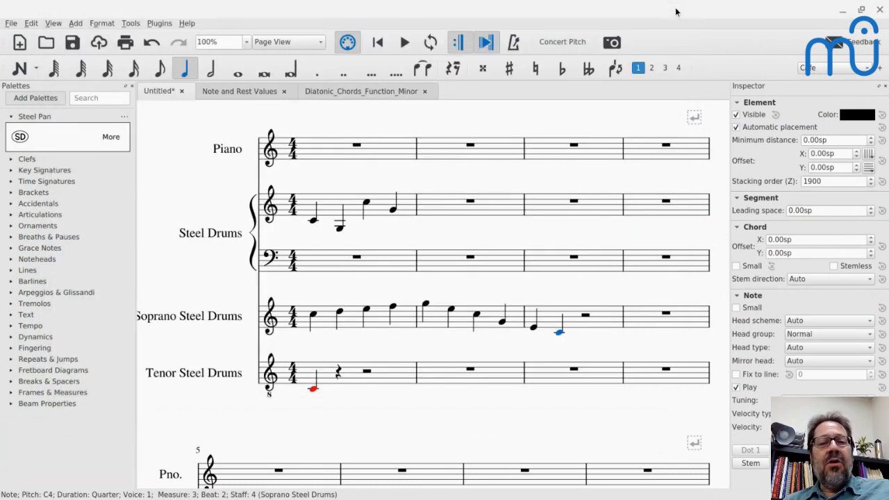
Switch to Chrome and open the software download page of musescore.org in a new tab.
key(alt+Tab)
key(alt+Tab)
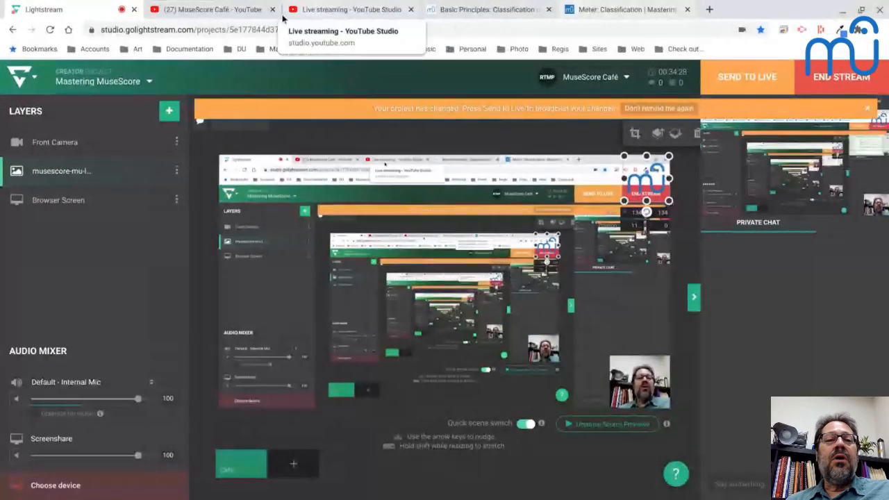
click(709, 9)
click(650, 31)
text(musescore.com)
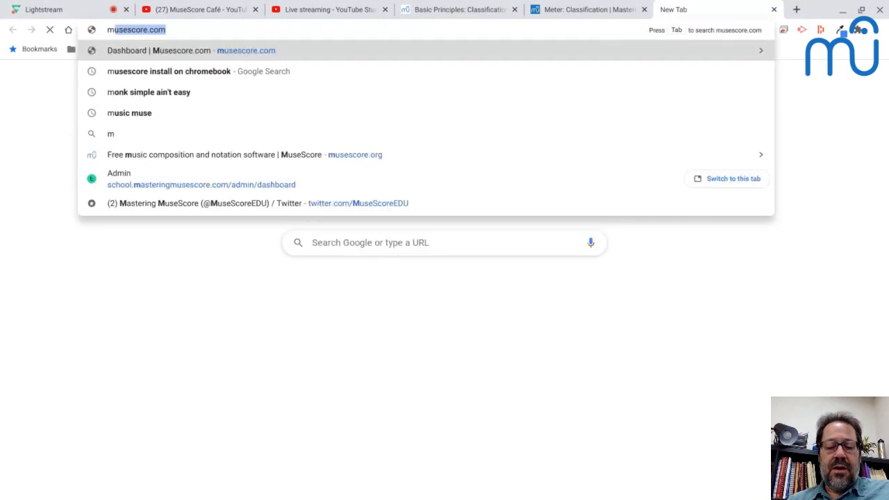
key(shift+Left)
key(shift+Left)
key(shift+Left)
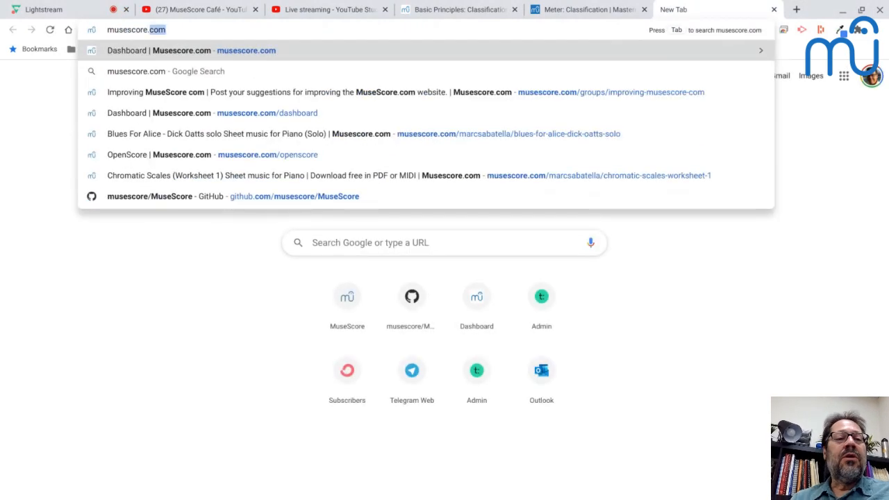
text(org)
key(Return)
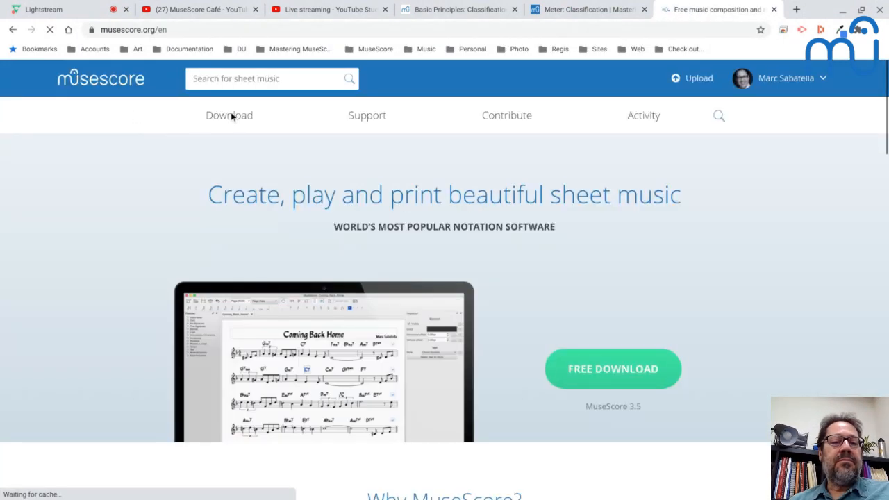
mouse_move(231, 111)
click(224, 150)
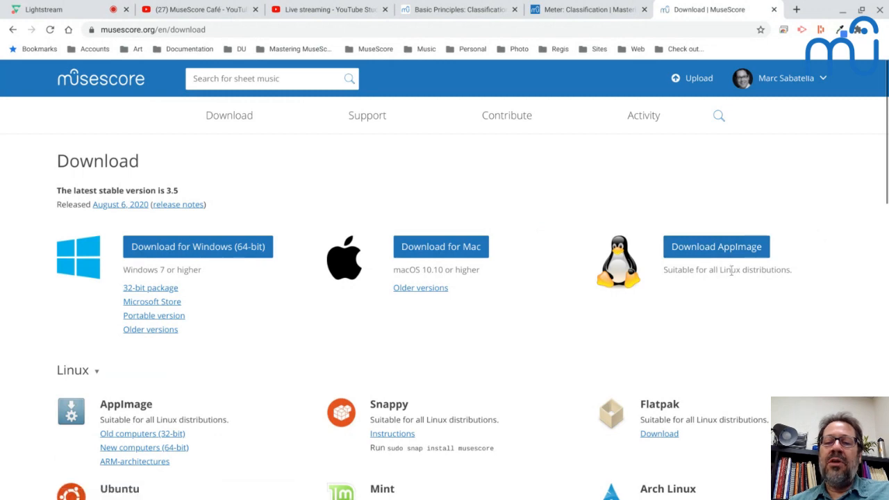
Review the installation steps on the handbook's Install on Chromebook page, then return to the MuseScore download page.
key(alt+Tab)
key(alt+Tab)
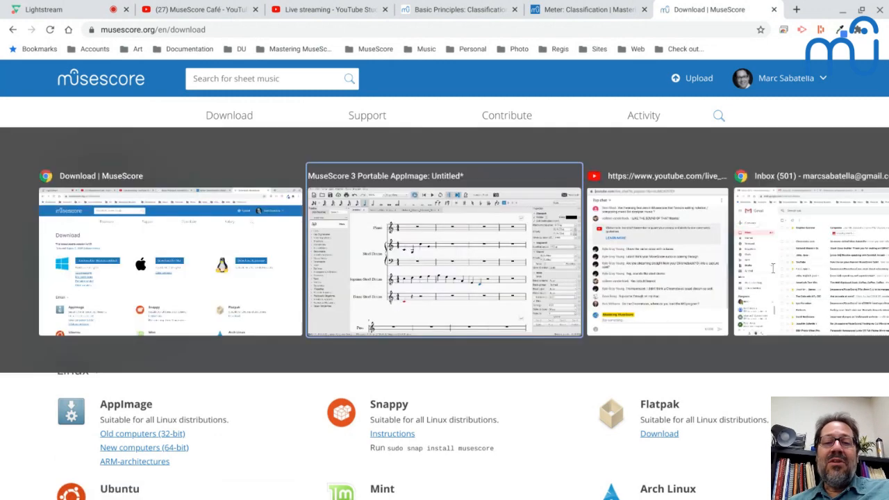
key(alt+Tab)
key(alt+Tab)
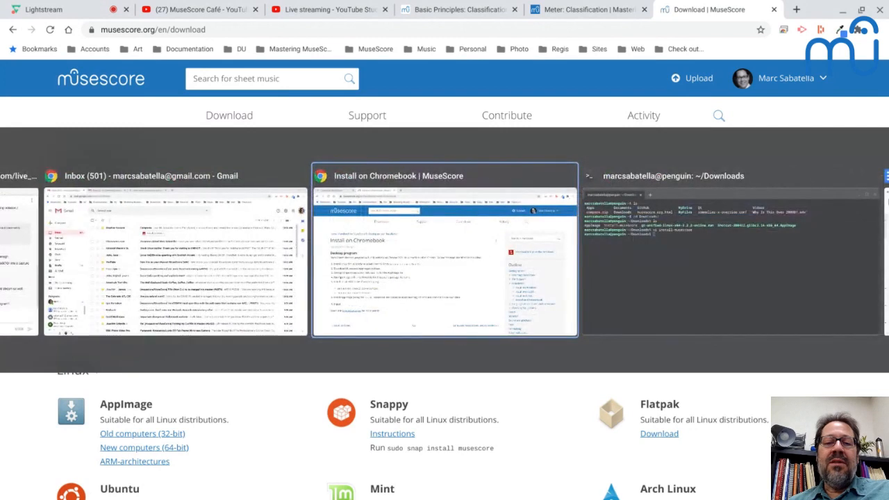
scroll(57, 289, down, 1)
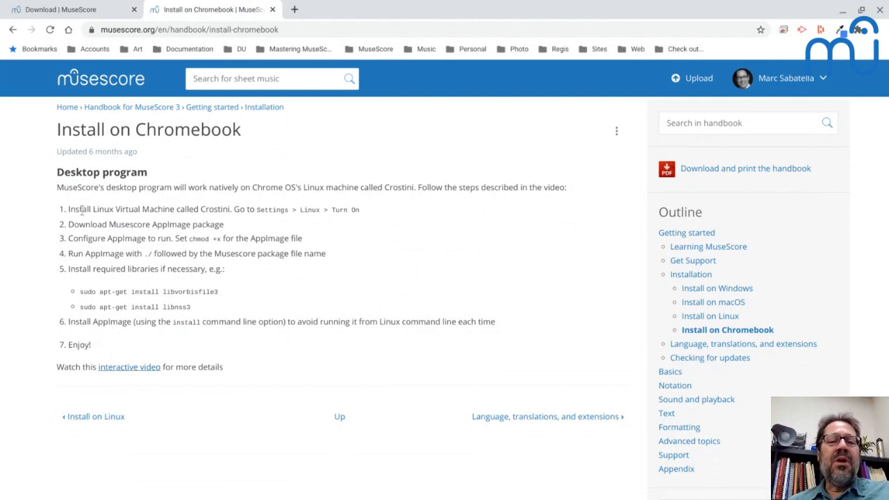
key(alt+Tab)
key(alt+Tab)
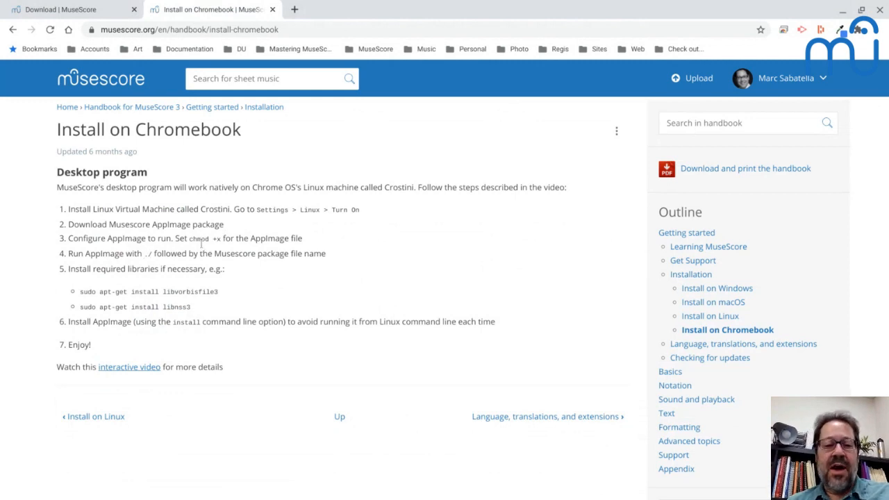
key(alt+Tab)
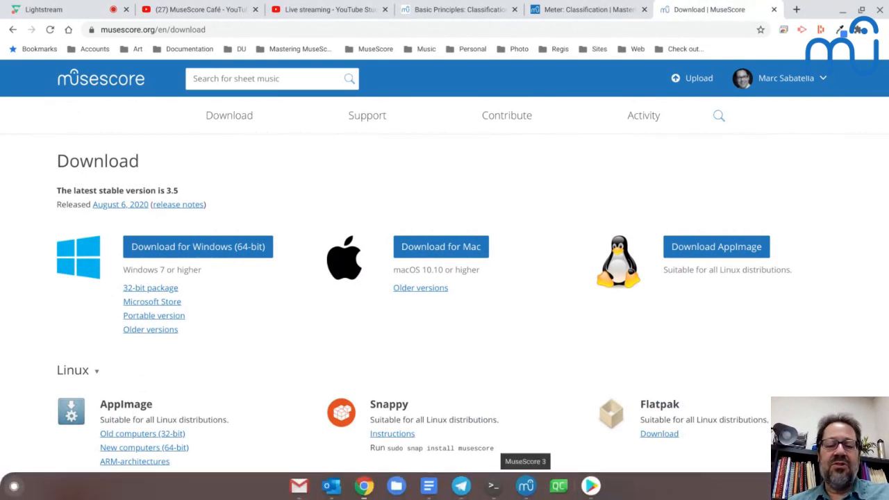
Switch to MuseScore and save the untitled steel drums score as Steel.mscz in the Cafe folder inside Mastering MuseScore.
click(526, 487)
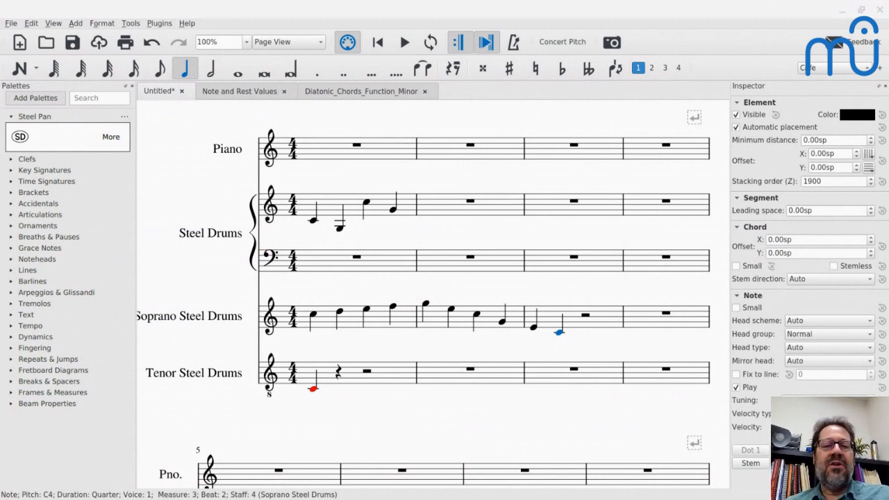
key(ctrl+s)
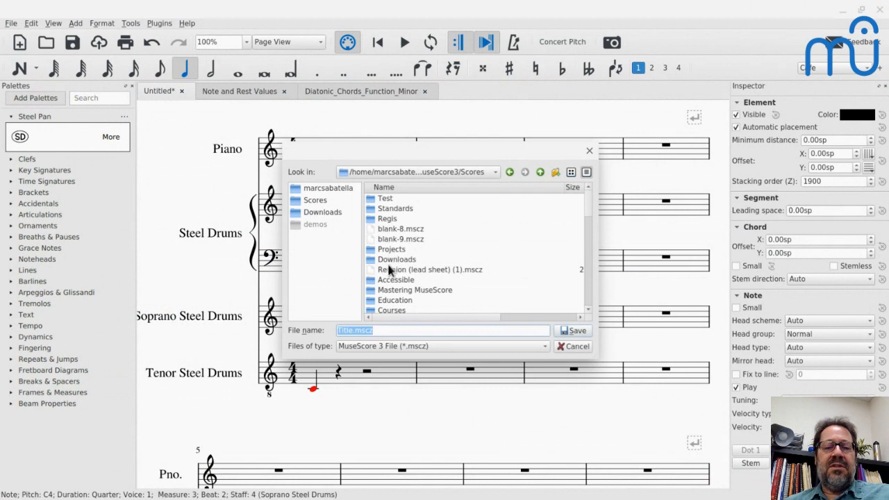
scroll(387, 241, right, 5)
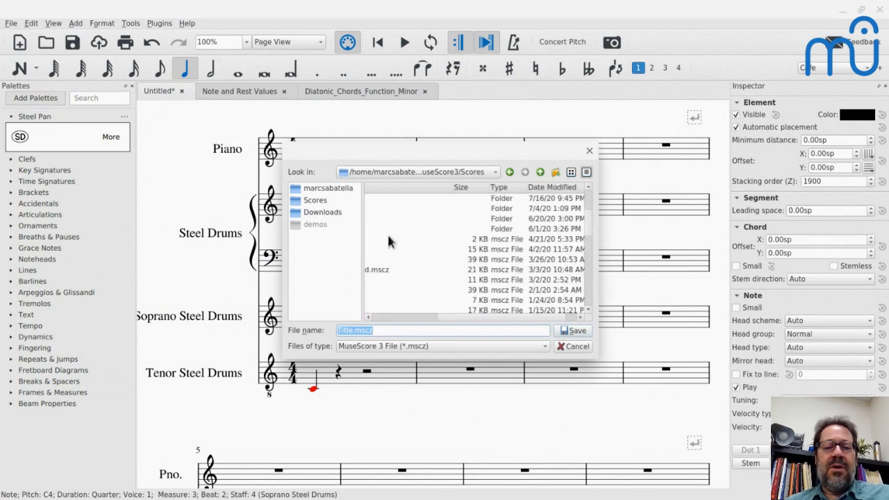
scroll(387, 241, left, 5)
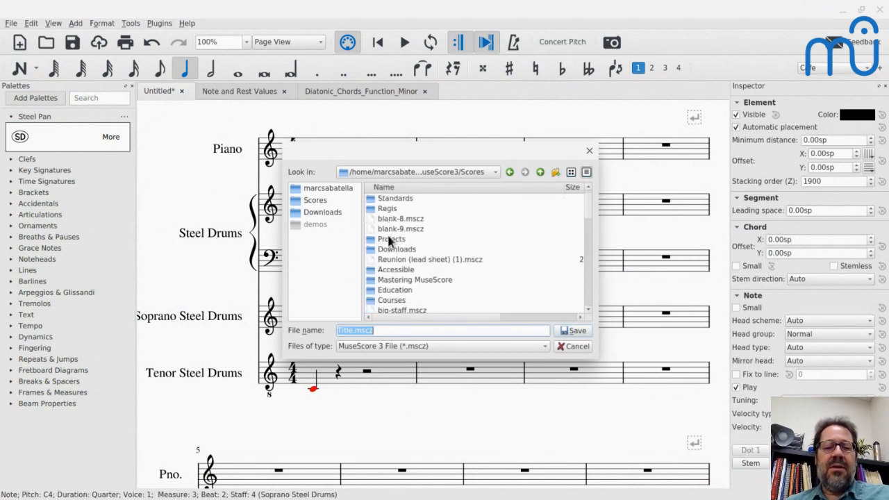
double_click(426, 281)
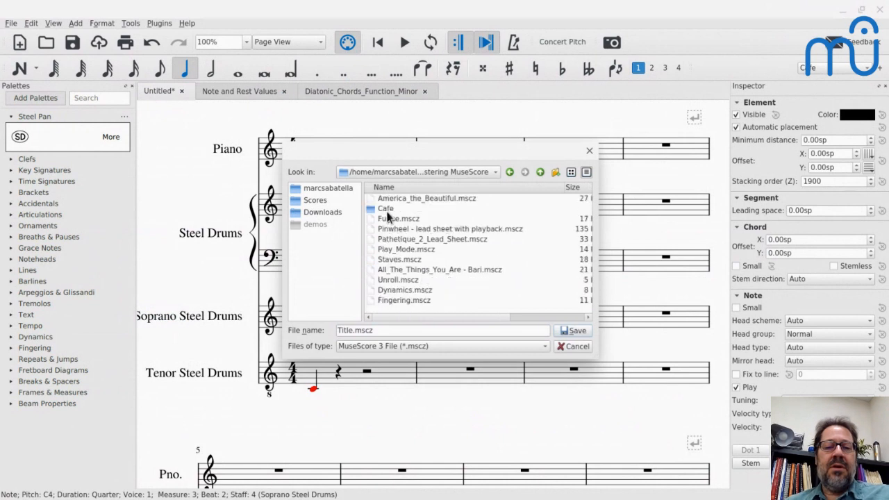
double_click(386, 208)
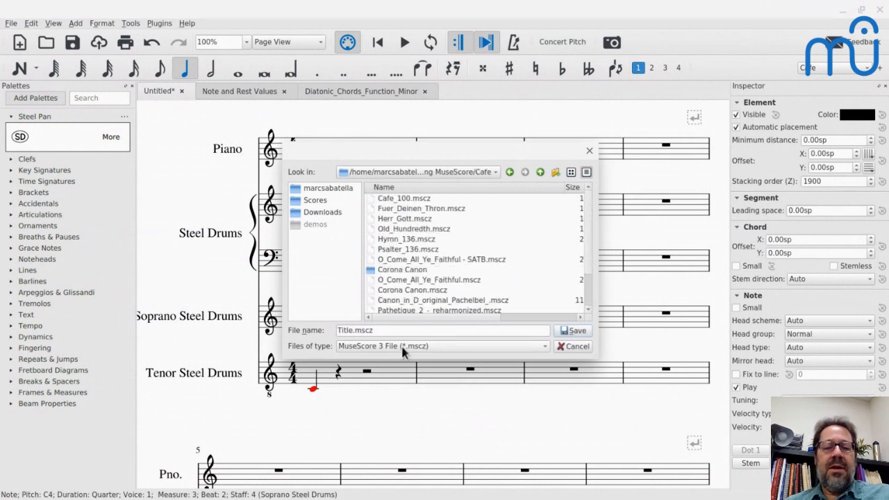
drag(338, 331, 355, 330)
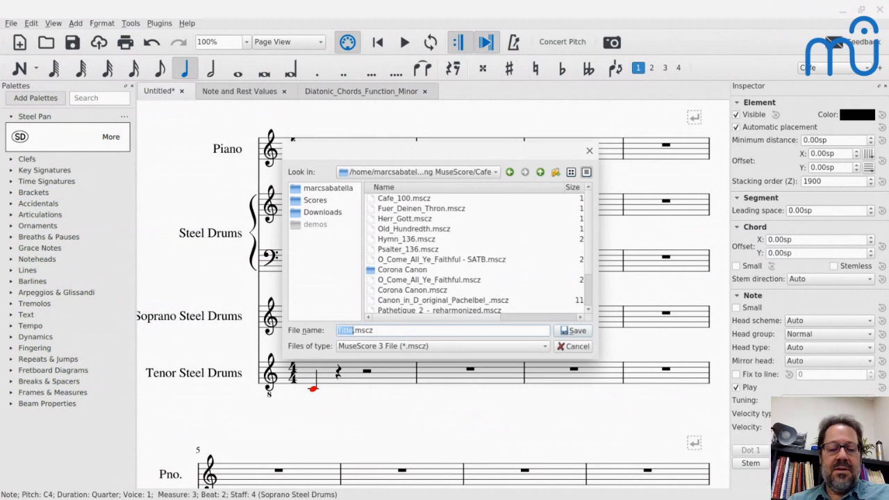
text(Steel)
key(Return)
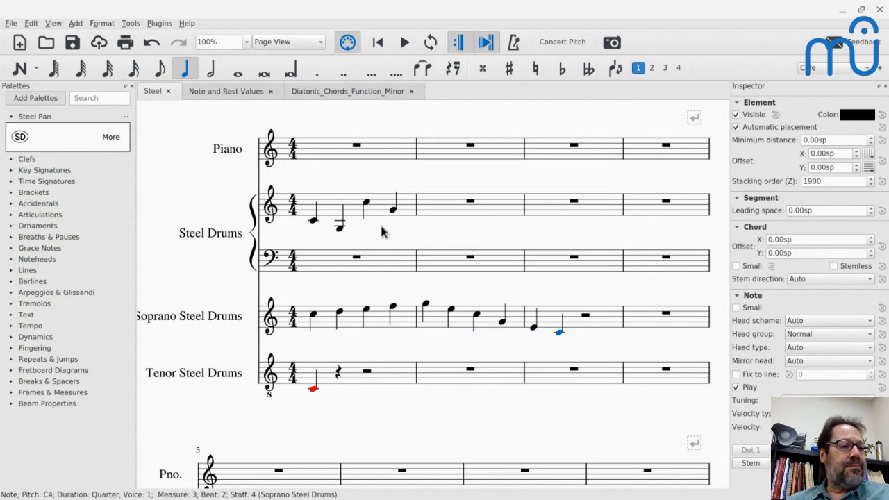
Switch to the YouTube live chat and read the latest viewer question.
key(alt+Tab)
key(alt+Tab)
key(alt+Tab)
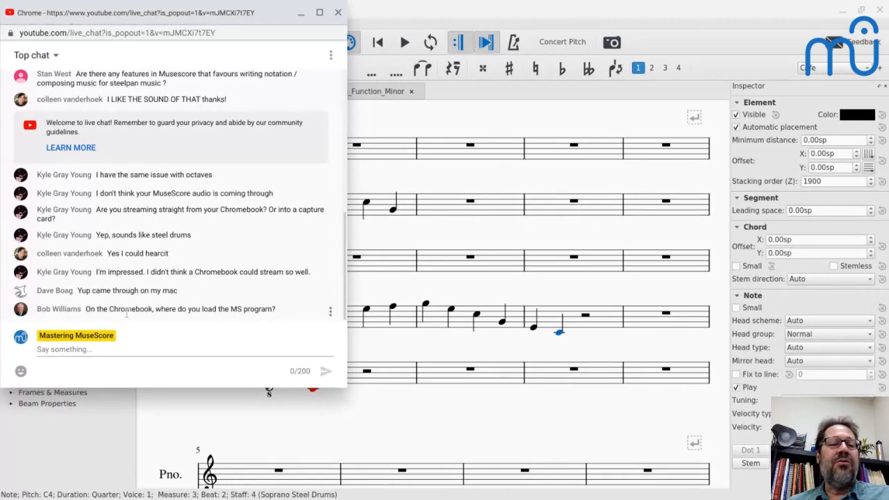
mouse_move(144, 257)
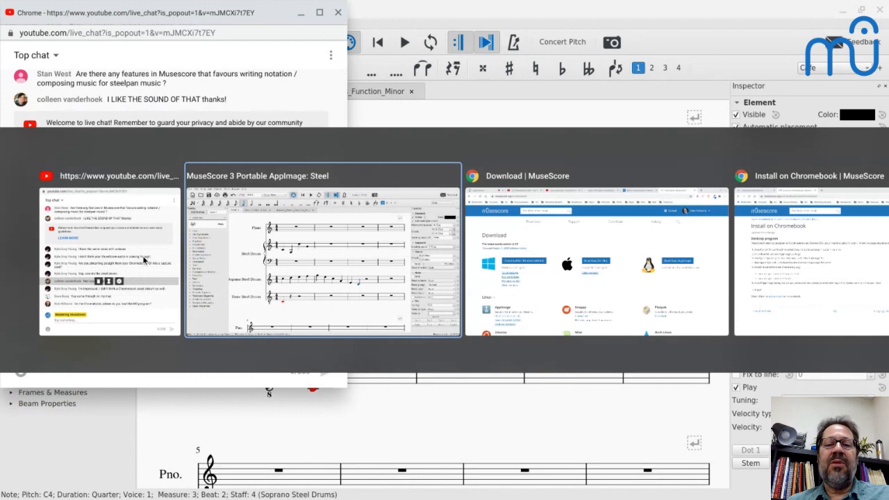
Switch to the handbook's Install on Chromebook page in Chrome and copy its web address.
key(alt+Tab)
key(alt+Tab)
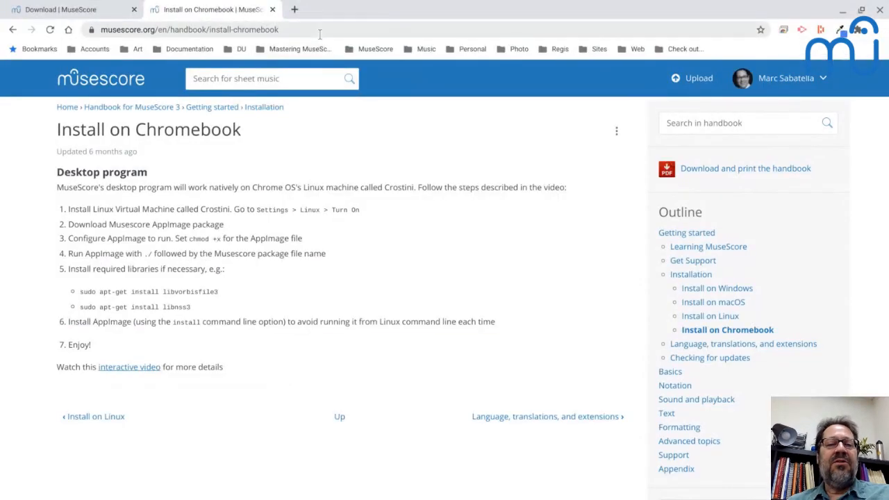
click(319, 33)
key(ctrl+c)
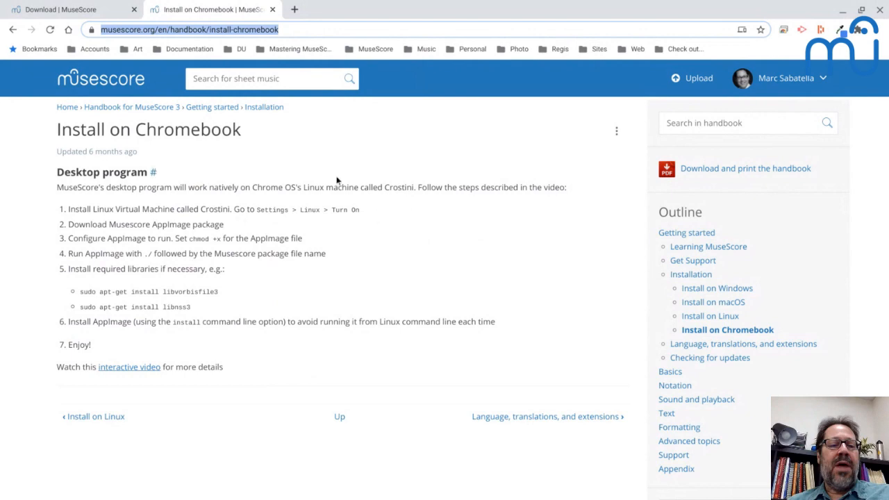
Switch to the YouTube live chat and post "Install MuseScore on Chromebook:" followed by the copied handbook link.
key(alt+Tab)
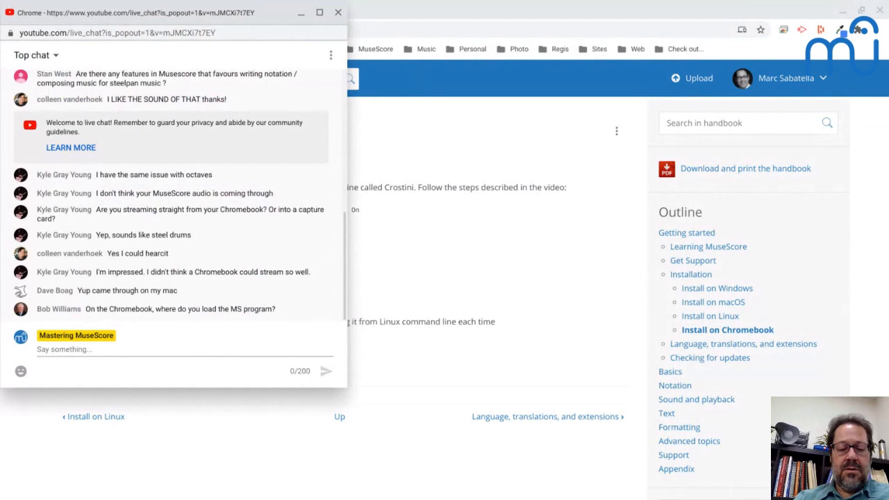
click(197, 353)
text(Inst)
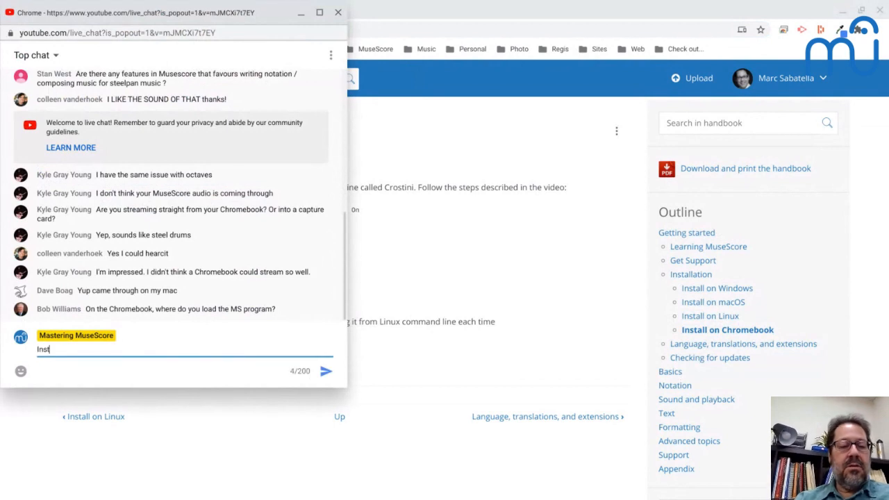
text(all MuseScor)
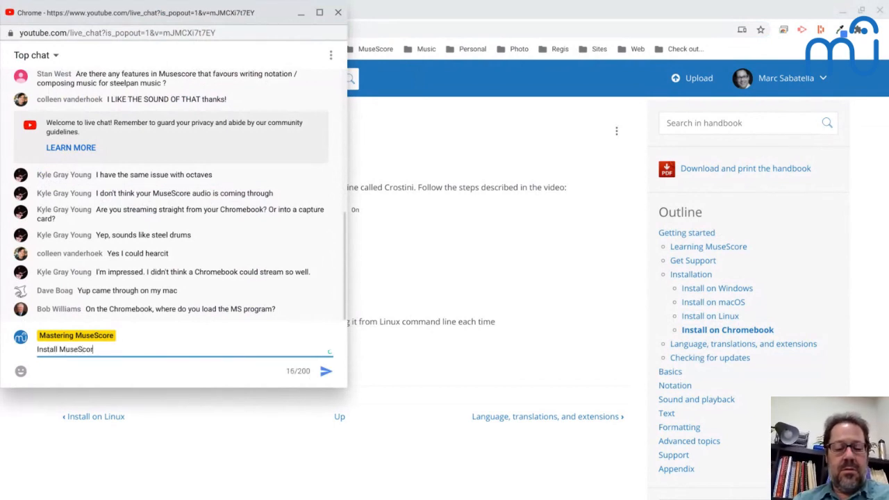
text(e on Chromebook)
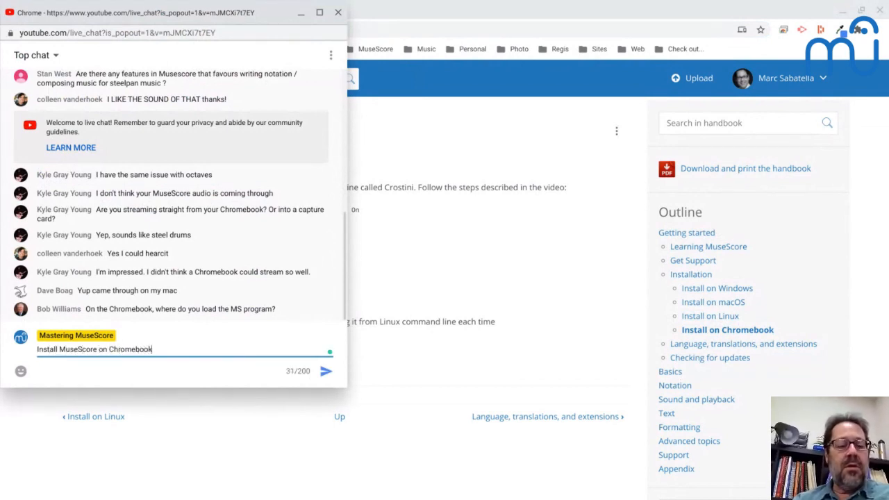
text(:)
key(ctrl+v)
key(Return)
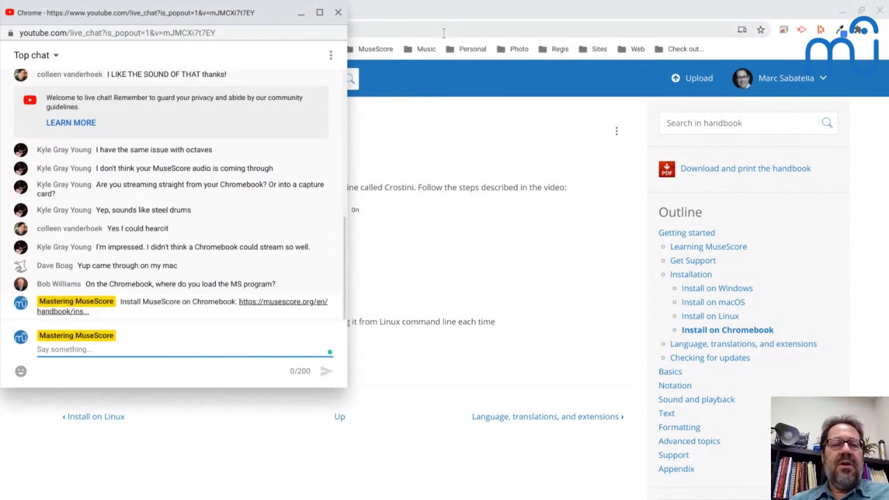
Return to the handbook page, open its interactive video link in a new tab, and copy that page's web address.
click(443, 32)
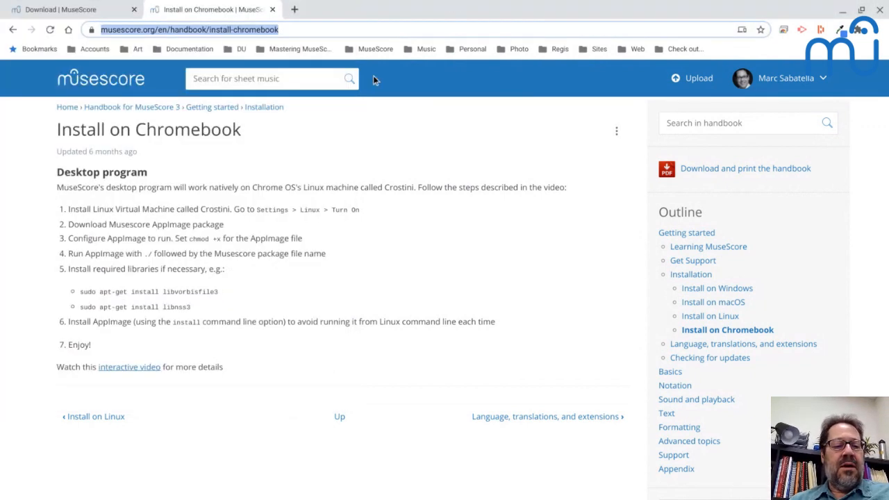
ctrl+click(123, 368)
click(327, 10)
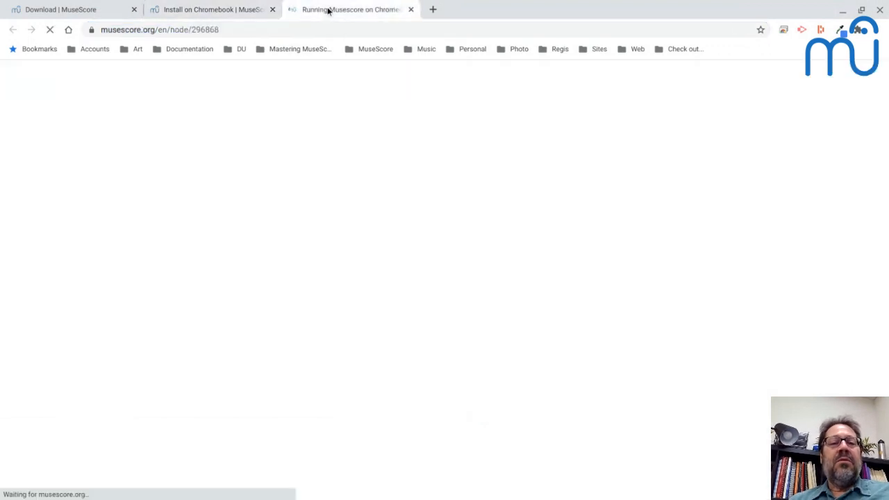
click(322, 29)
key(ctrl+c)
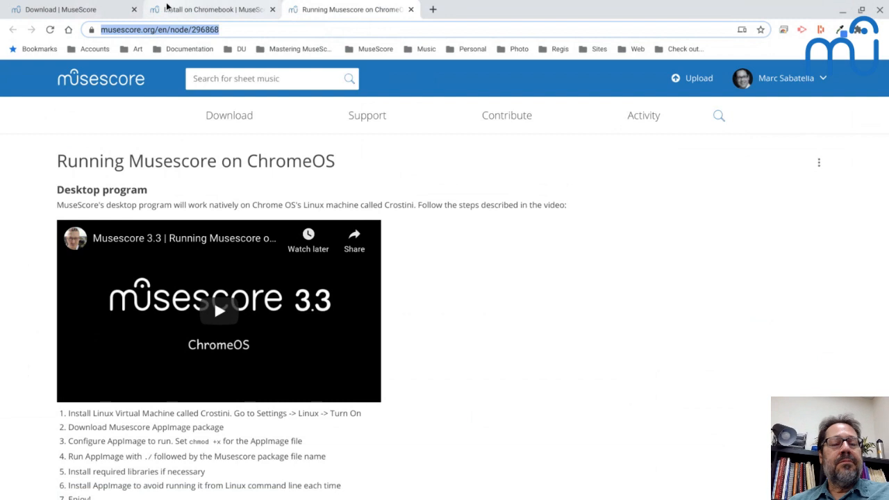
Switch to the live chat and post "Video demo:" followed by the copied video page link.
key(alt+Tab)
text(Video)
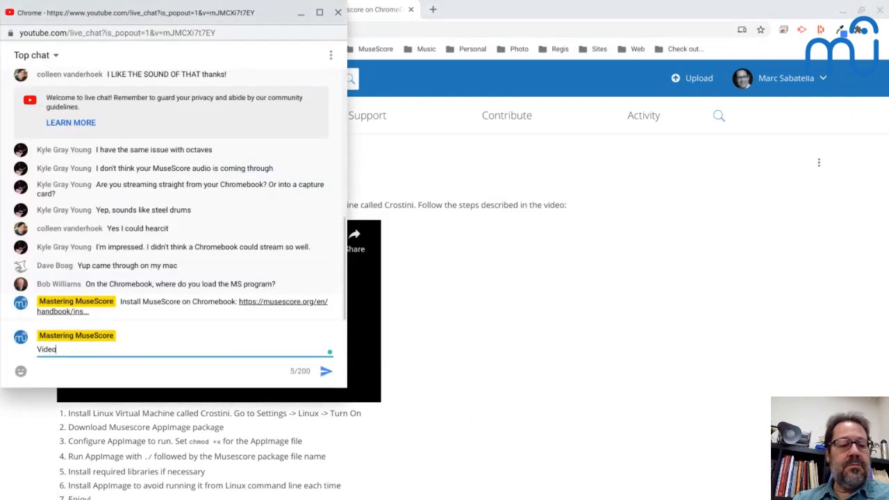
text( demo:)
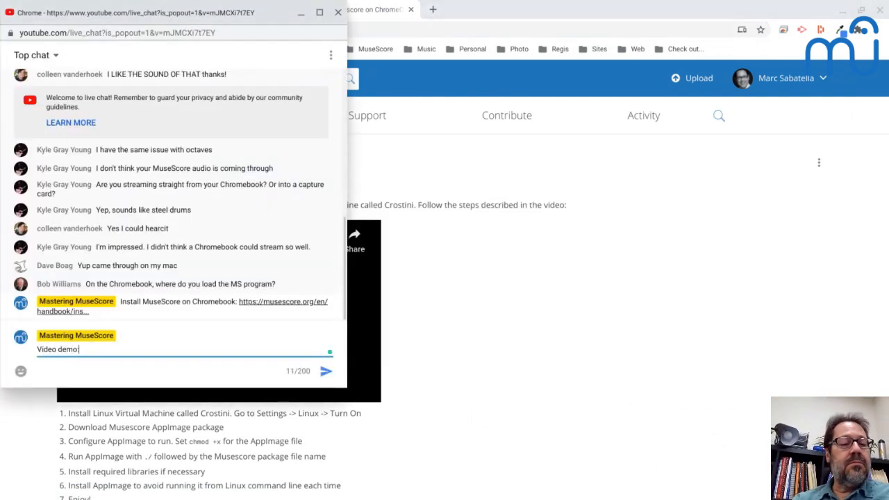
key(ctrl+v)
key(Return)
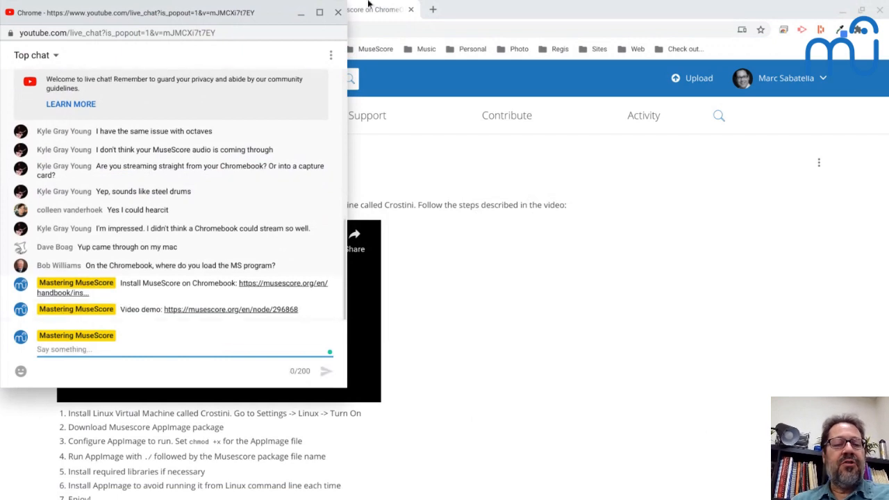
Return to the Running Musescore on ChromeOS page and review its embedded video and installation steps.
click(384, 10)
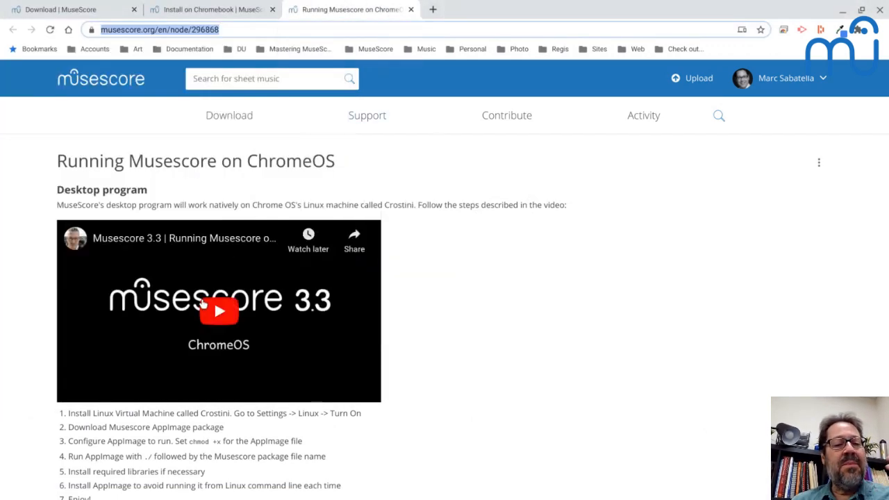
scroll(215, 321, down, 1)
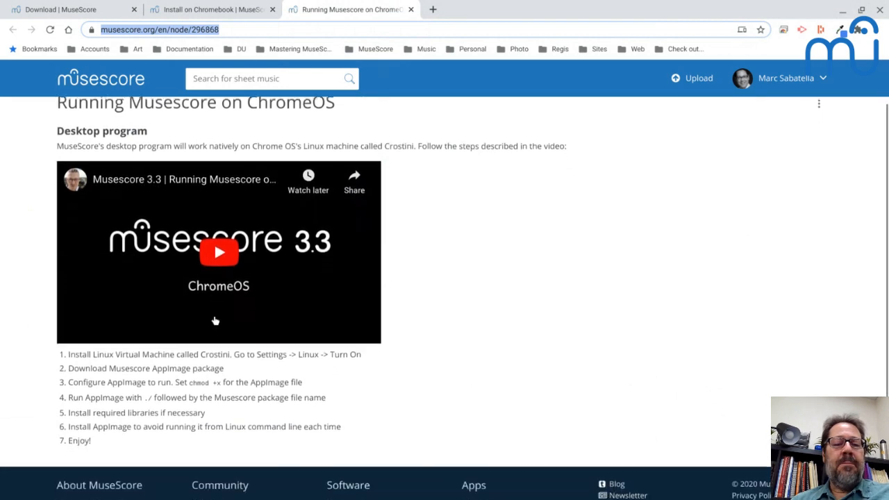
scroll(215, 320, down, 1)
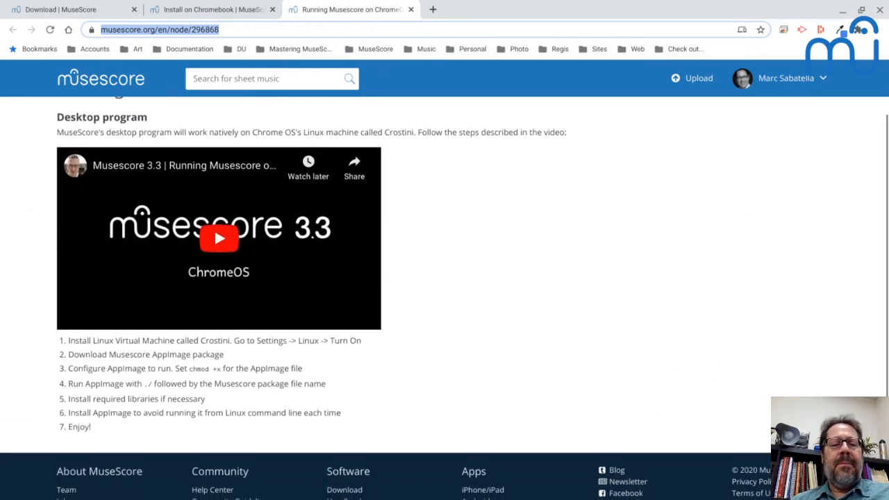
scroll(215, 320, down, 1)
scroll(214, 199, down, 1)
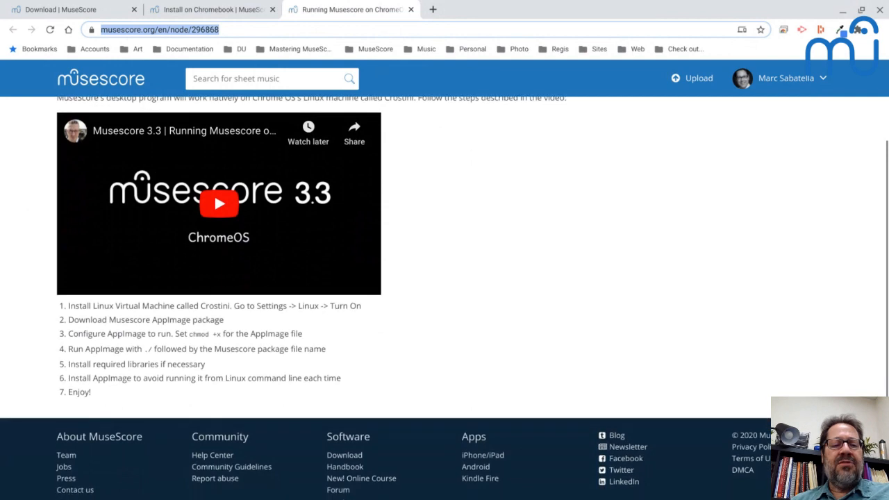
scroll(214, 192, down, 1)
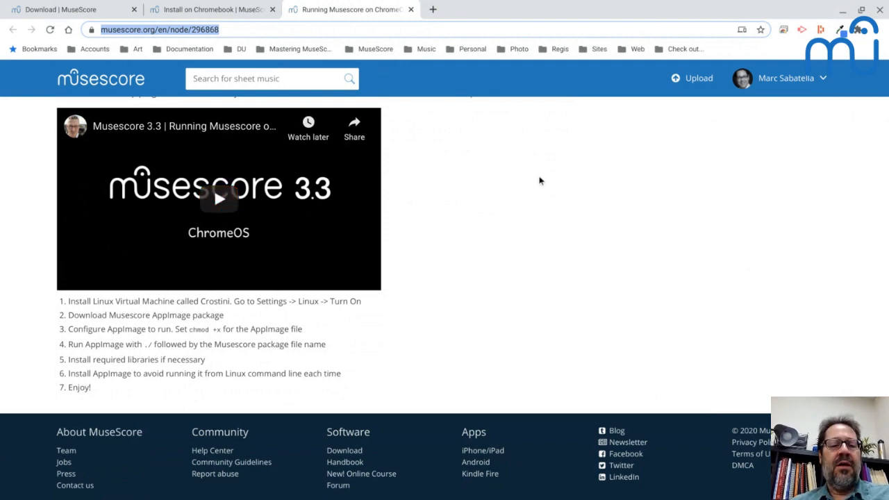
scroll(539, 180, up, 1)
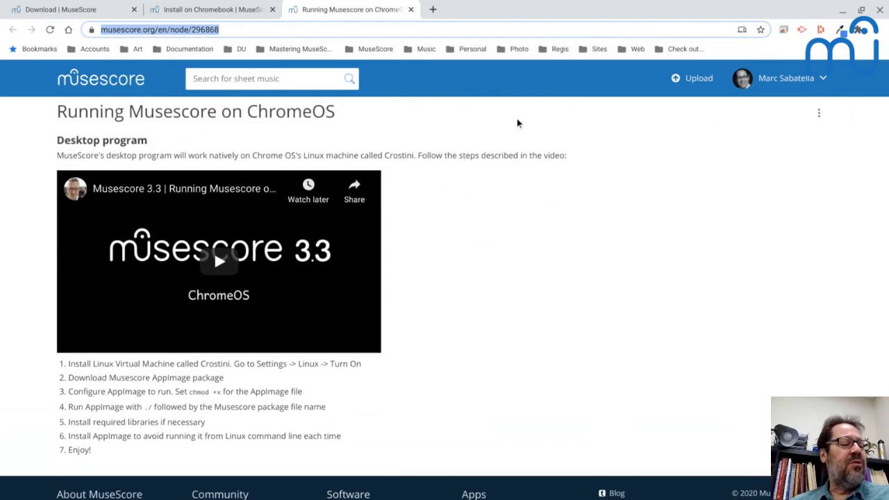
Check the viewer's Chromebook question in the live chat, then return to the Running Musescore on ChromeOS page.
key(alt+Tab)
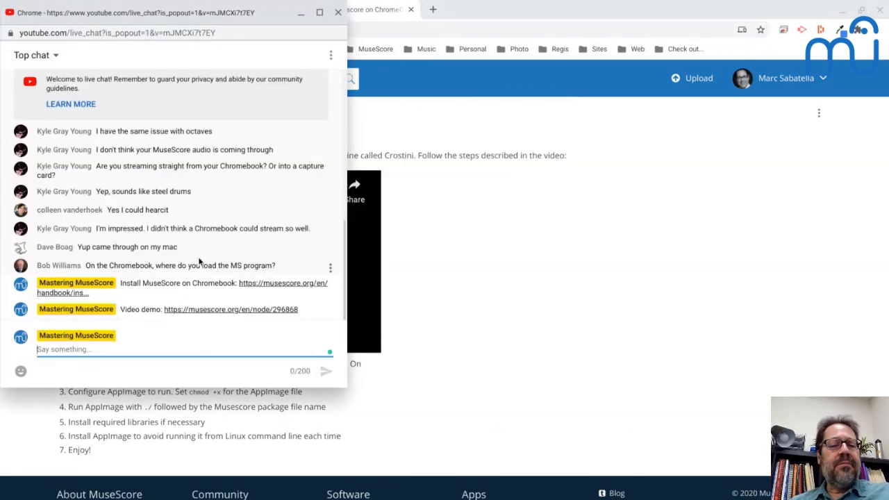
mouse_move(198, 266)
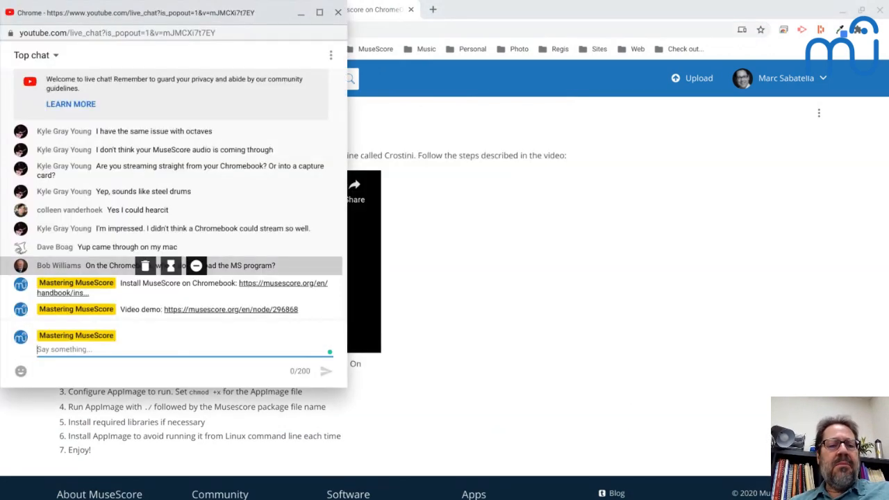
key(alt+Tab)
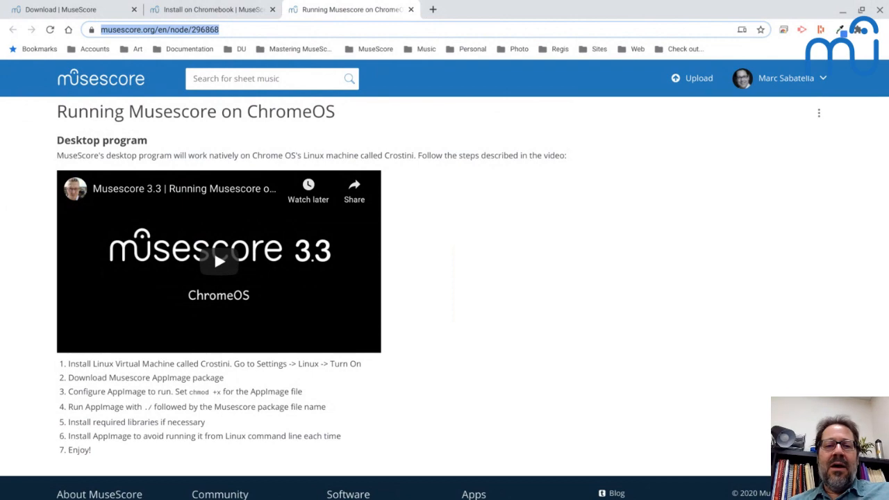
key(alt+Tab)
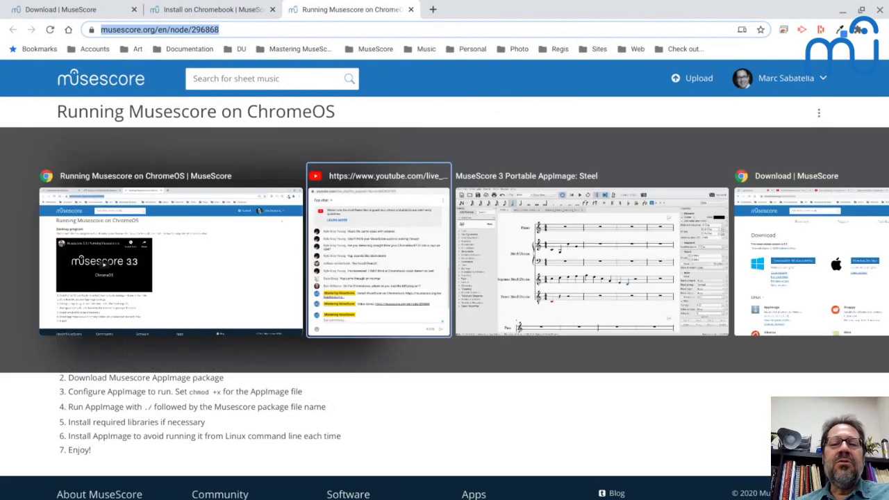
key(Tab)
key(Tab)
key(Tab)
key(Tab)
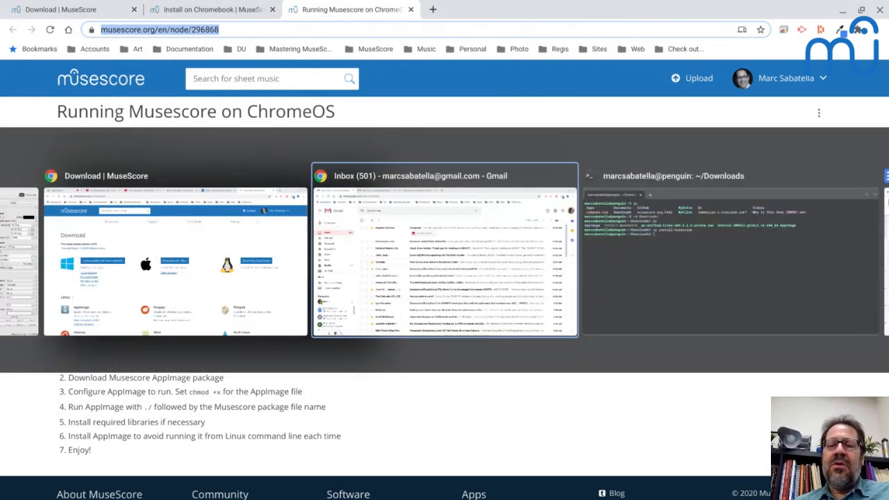
key(shift+Tab)
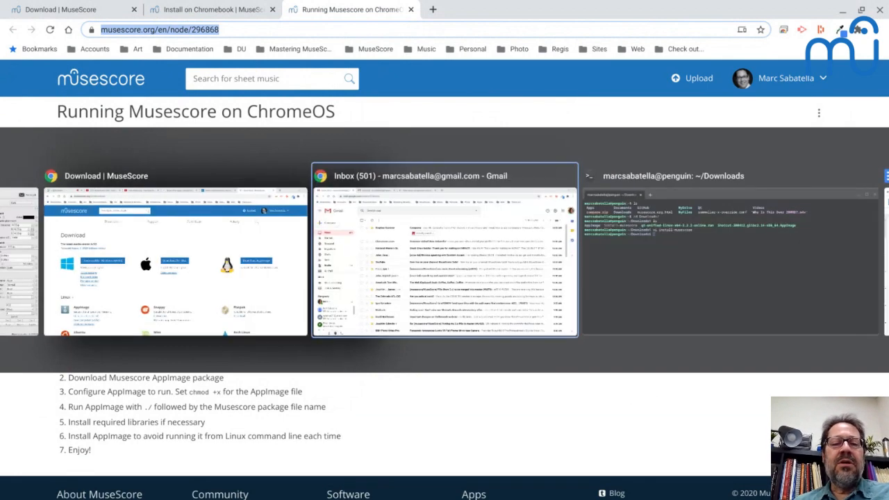
key(alt+Tab)
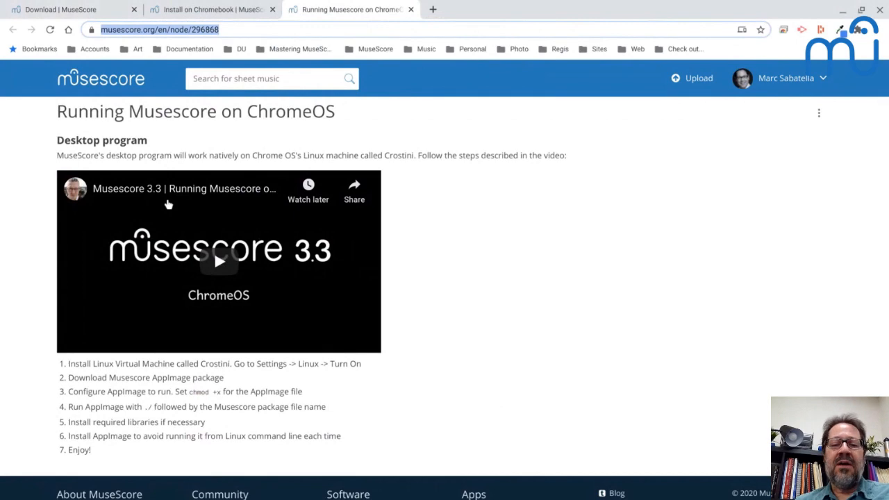
Switch to the Lightstream project in the other Chrome window and open the camera choices for a new layer.
key(alt+Tab)
key(Tab)
key(Tab)
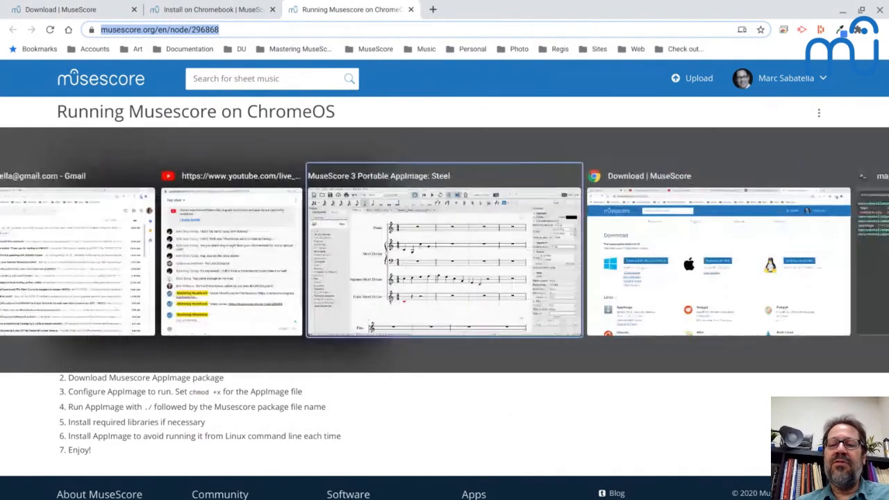
key(Tab)
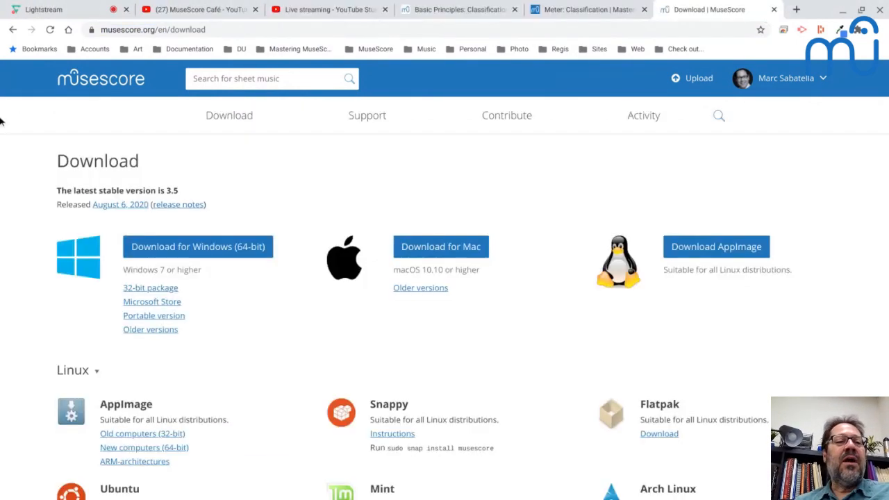
click(70, 11)
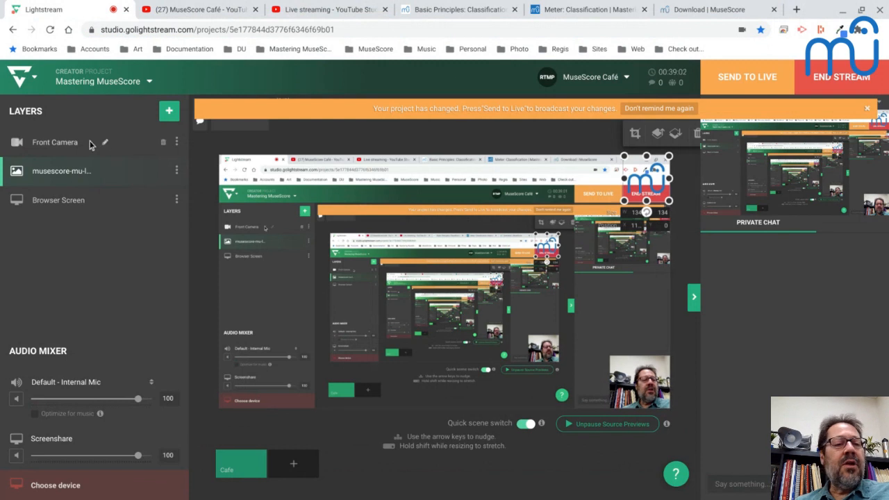
click(170, 113)
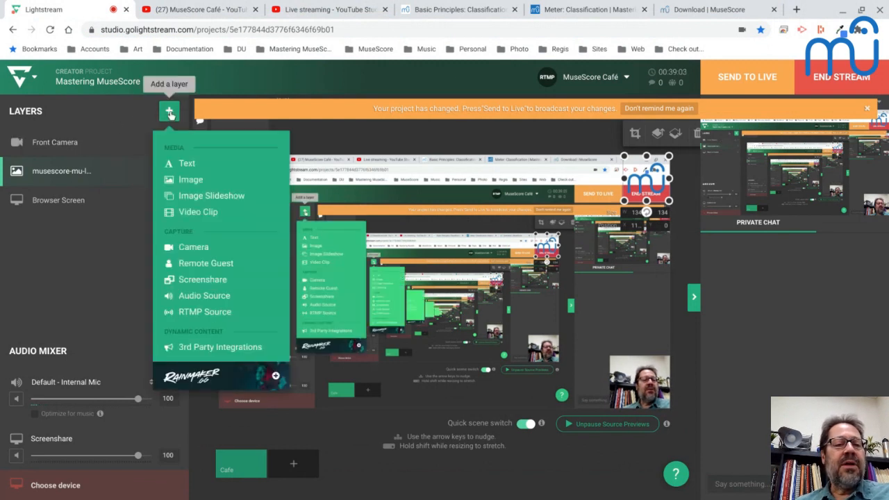
click(194, 248)
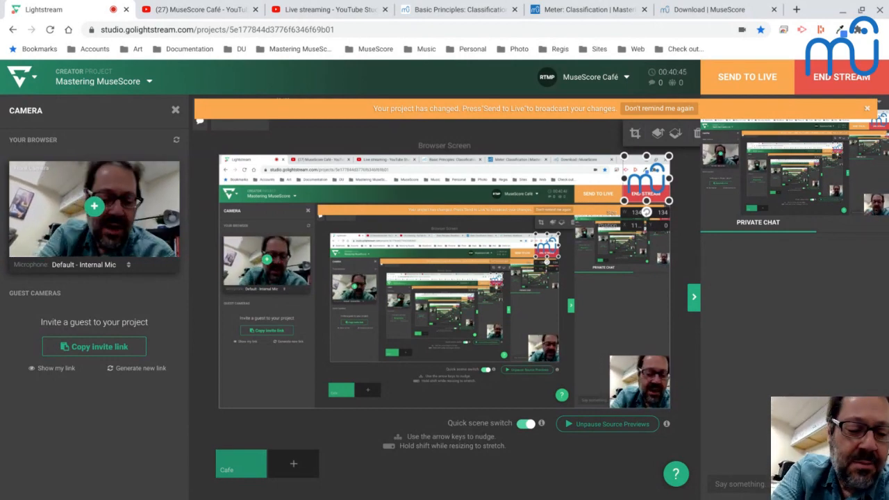
key(alt+Tab)
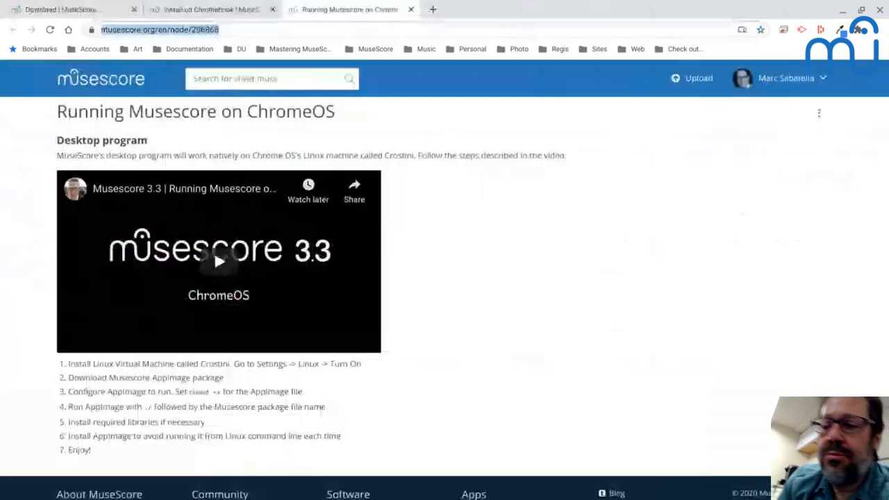
key(alt+Tab)
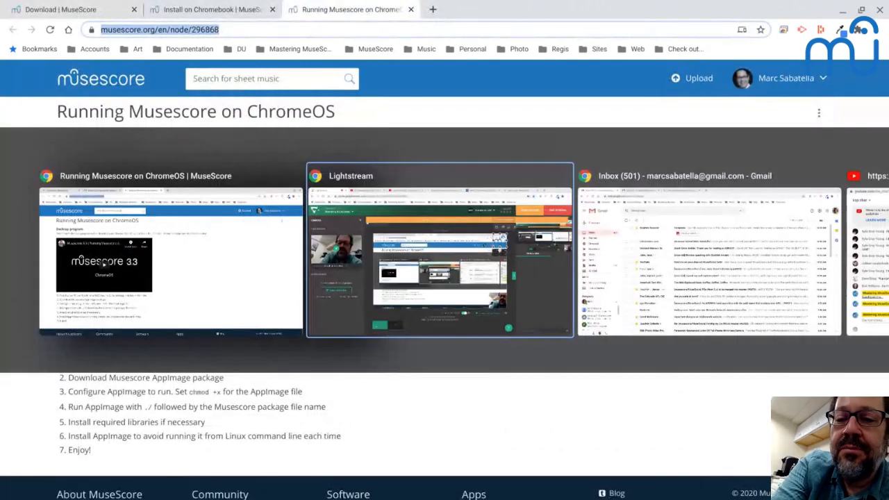
key(alt+Tab)
key(alt+Tab)
key(alt+Tab)
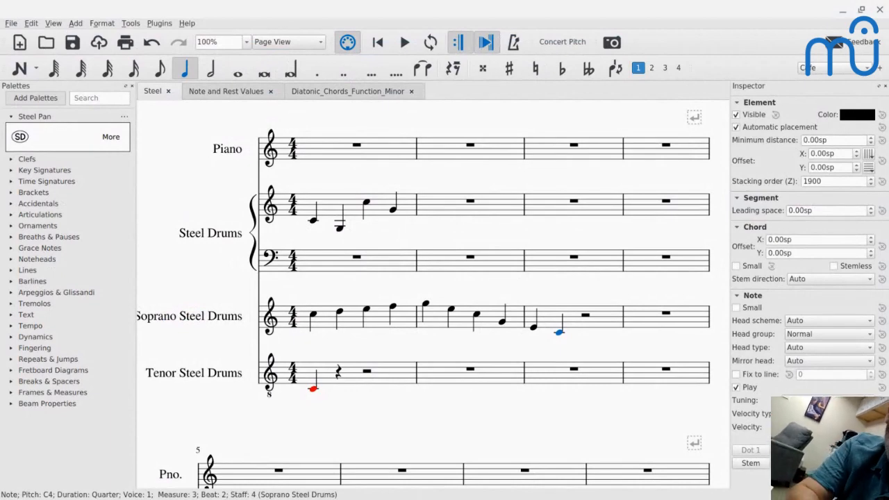
Return to the Lightstream project and add the browser's front camera as a new layer.
key(alt+Tab)
key(alt+Tab)
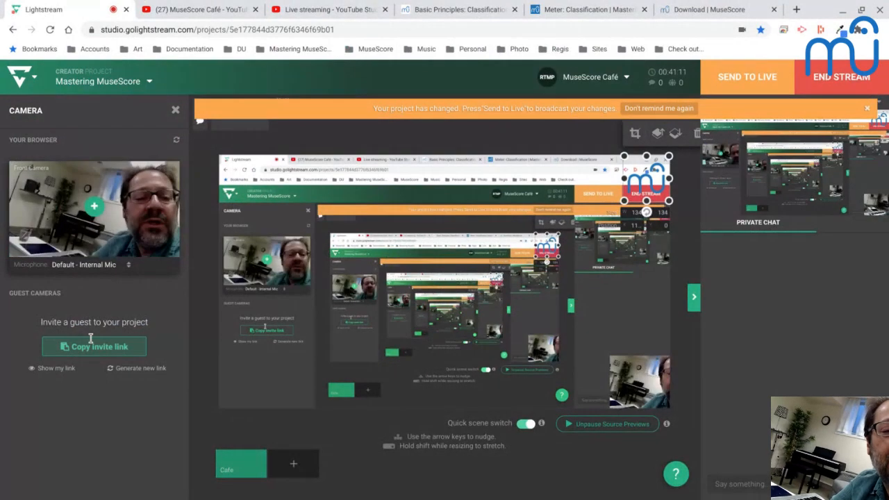
click(94, 209)
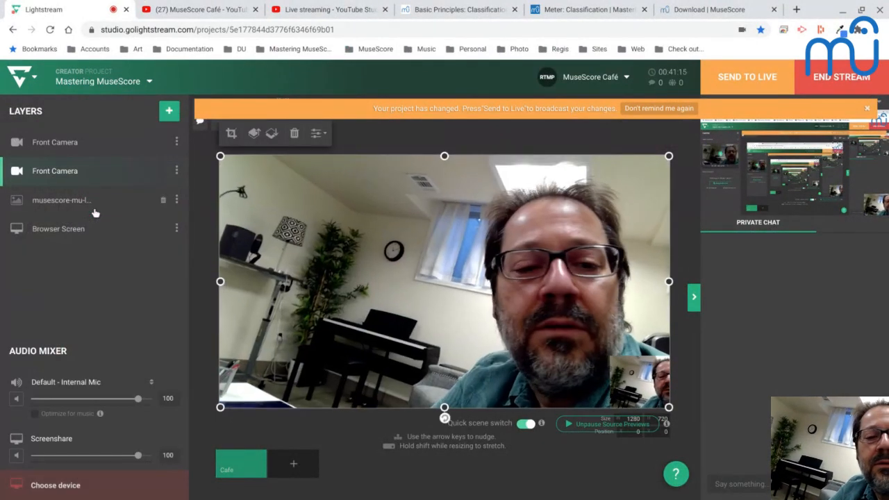
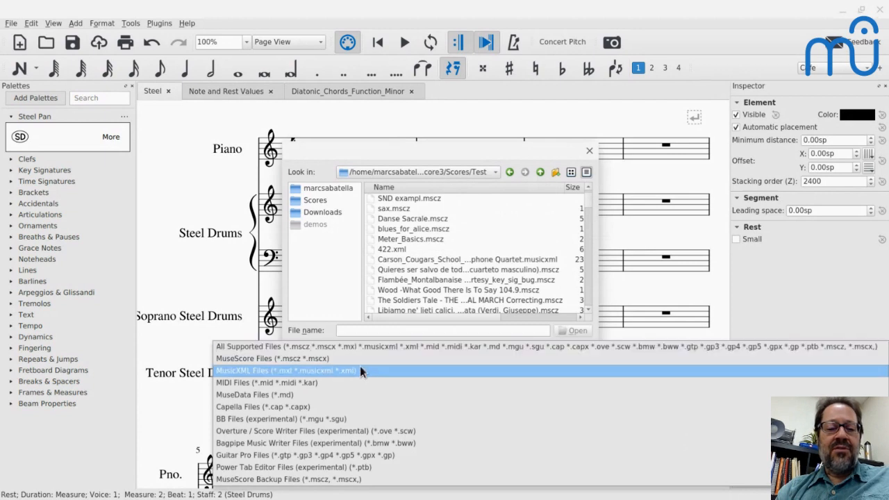
Limit the file list to MIDI files, open Bankoma_6_8_Batucada.mid and play back the imported drum parts.
click(293, 384)
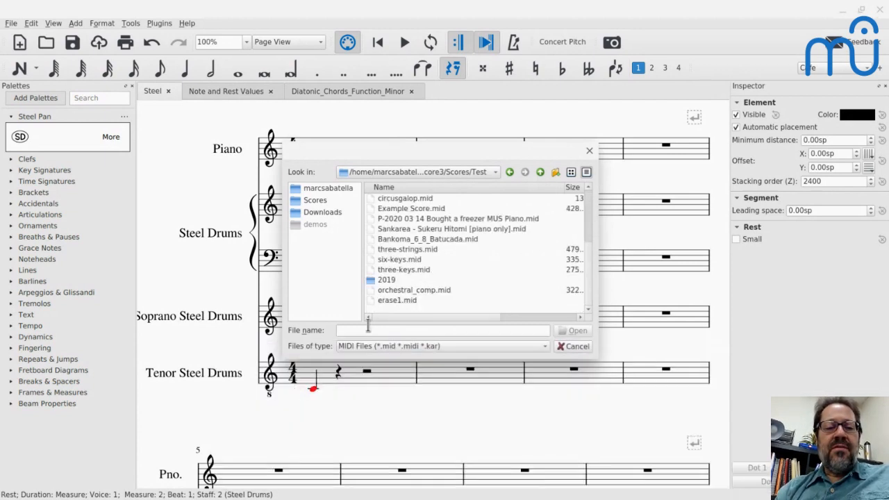
double_click(417, 240)
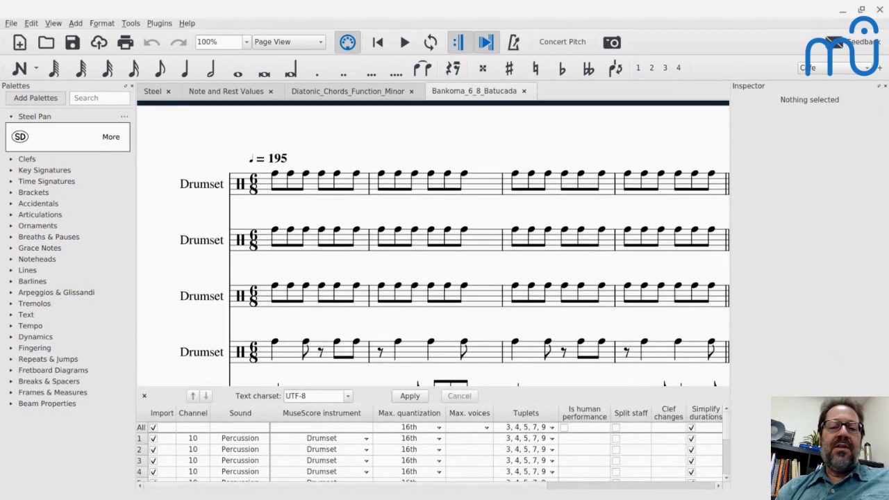
key(space)
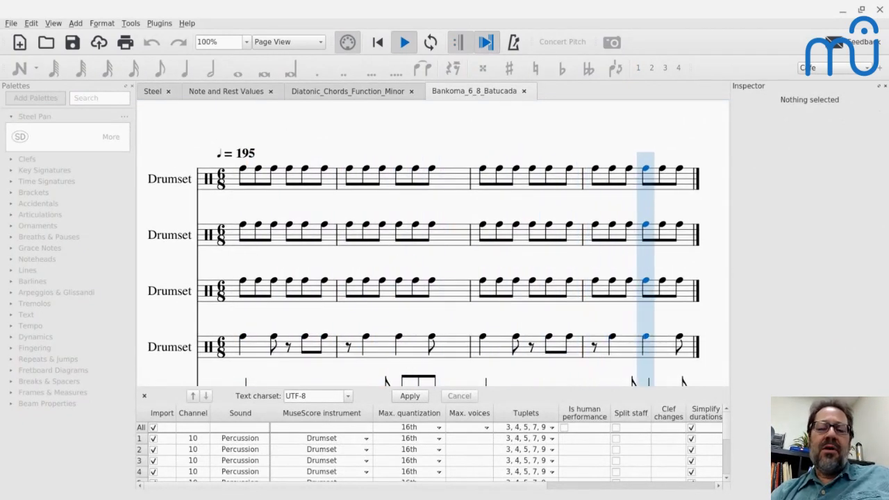
key(space)
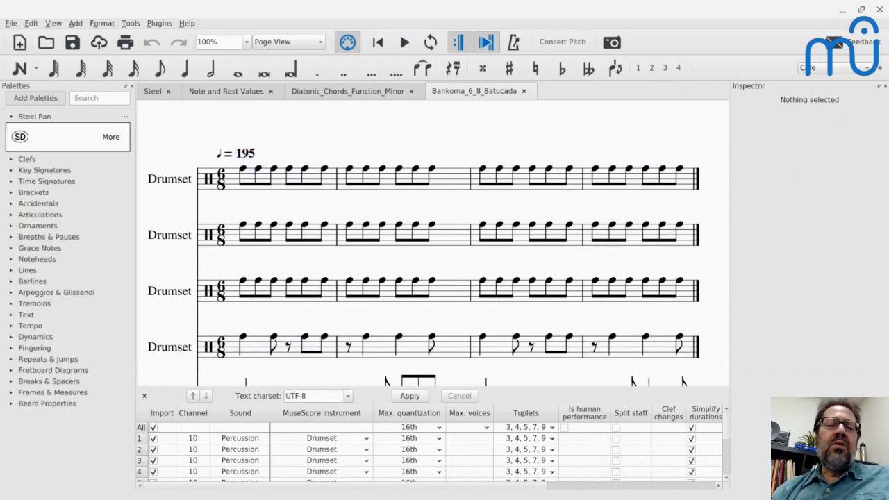
scroll(438, 243, down, 5)
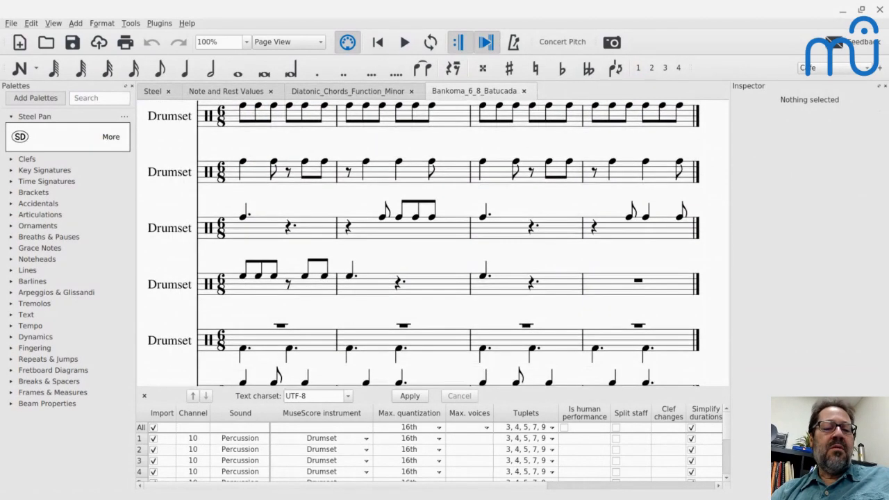
Switch to the YouTube live chat window and read the latest viewer comments about recording MIDI.
key(alt+Tab)
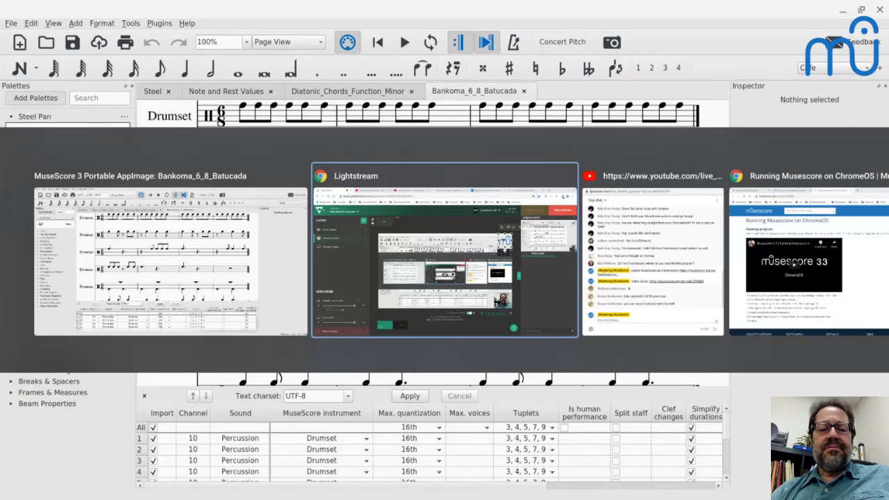
key(alt+Tab)
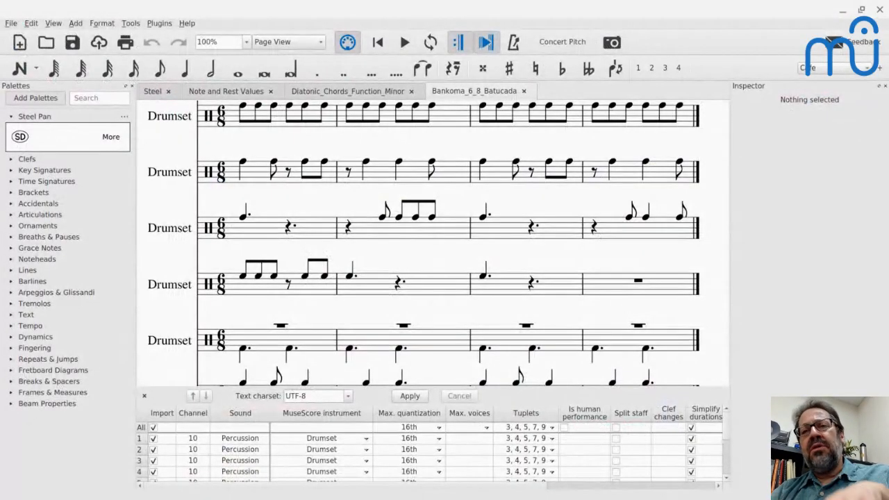
key(alt+Tab)
key(alt+Tab)
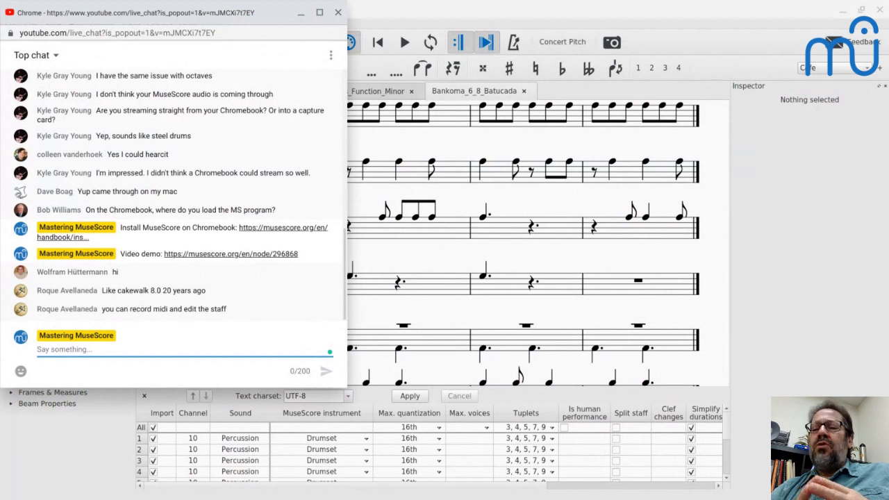
Launch BandLab from the Chromebook's suggested apps and open a new project in the Mix Editor.
mouse_move(365, 489)
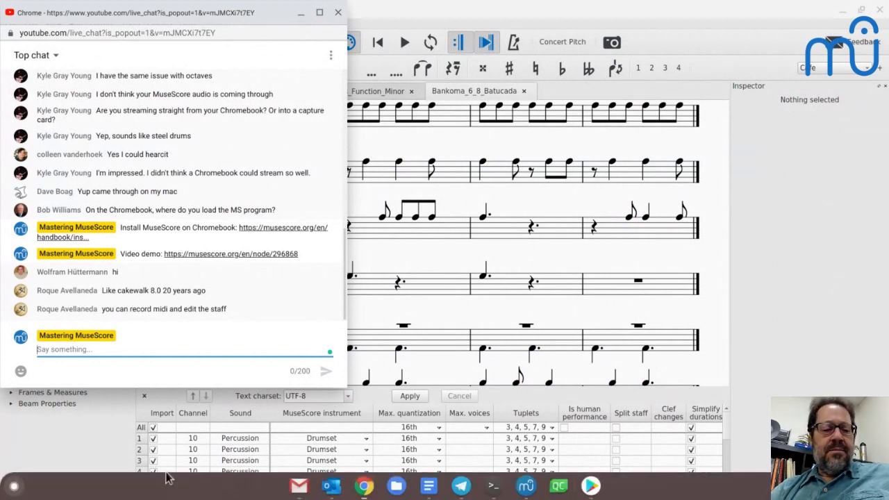
click(15, 490)
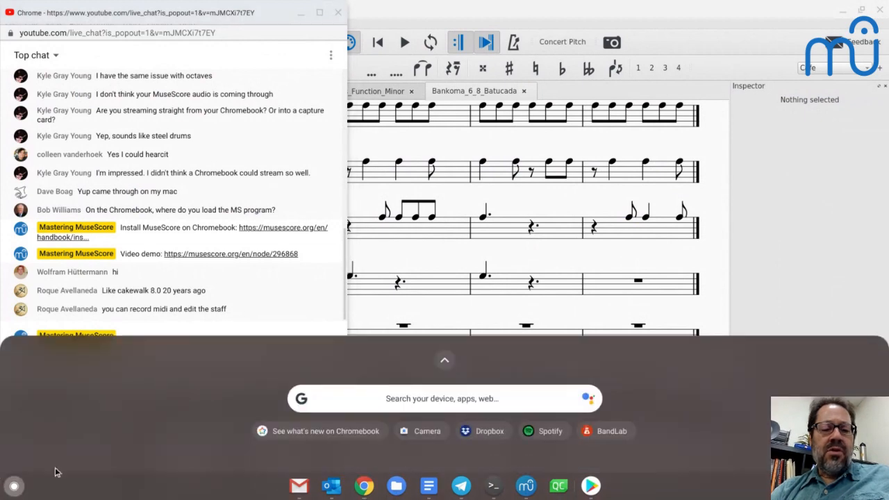
click(601, 435)
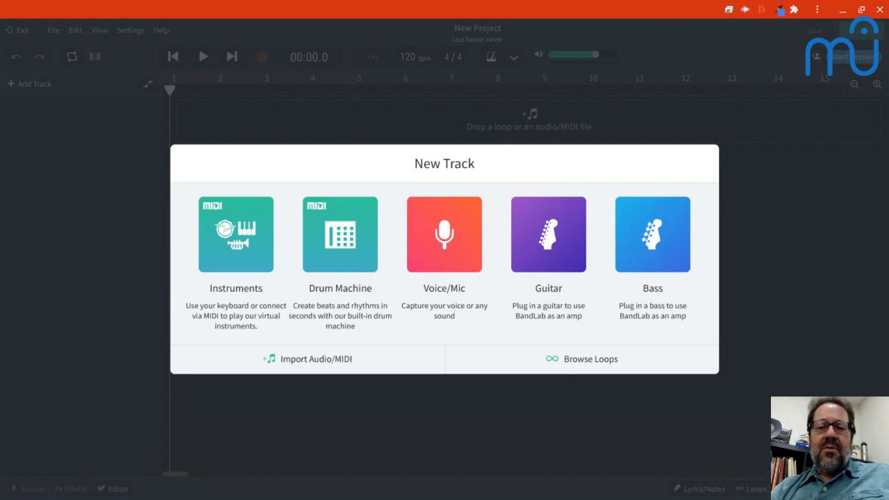
Return to the Lightstream project and bring up the live chat to read the newest comment on MIDI export and import.
key(alt+Tab)
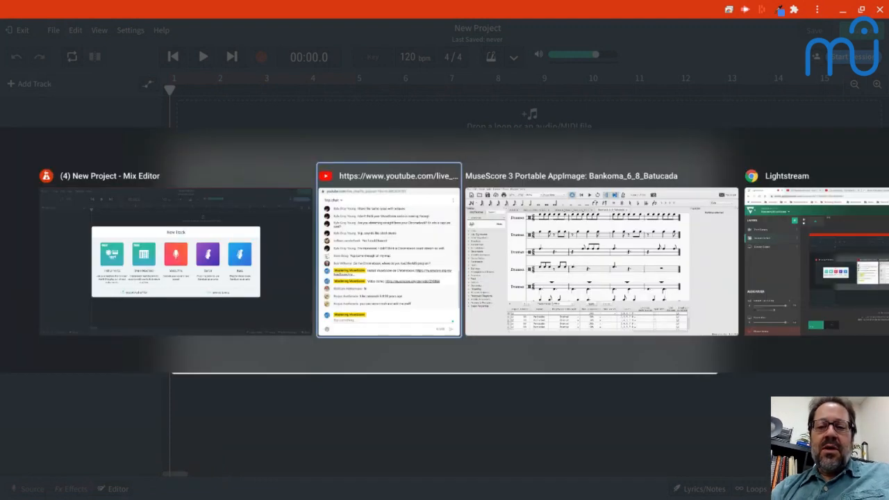
key(alt+Tab)
key(alt+Tab)
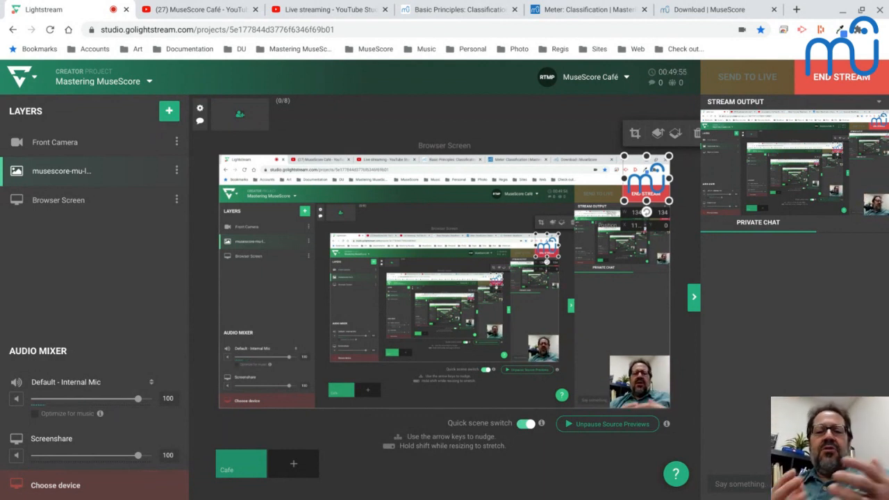
right_click(421, 107)
key(alt+Tab)
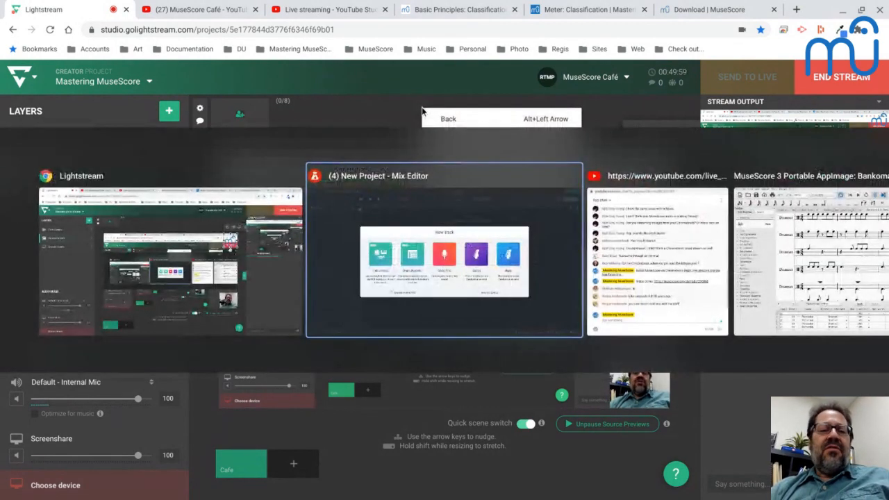
key(alt+Tab)
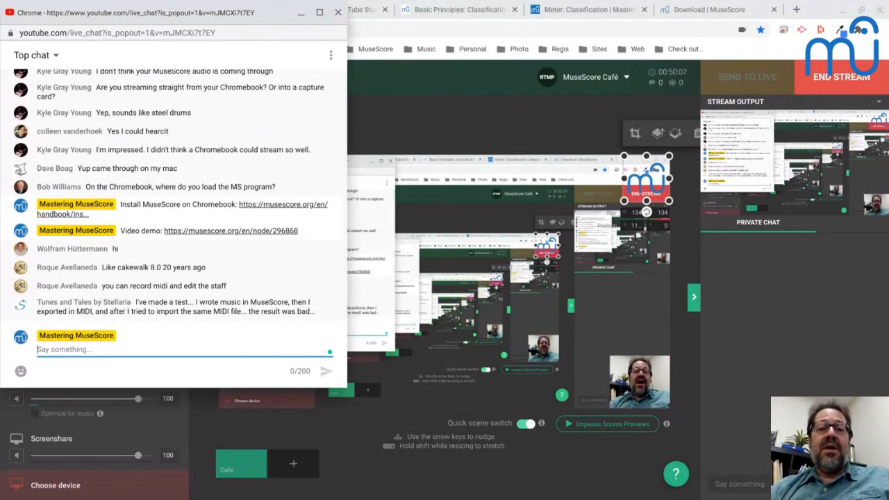
Return to the Bankoma_6_8_Batucada score in MuseScore and check the live chat for new questions.
key(alt+Tab)
key(alt+Tab)
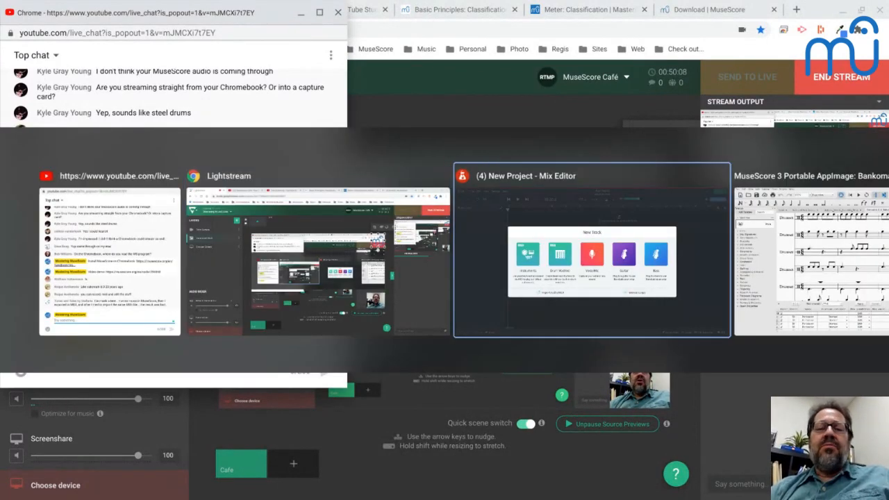
key(alt+Tab)
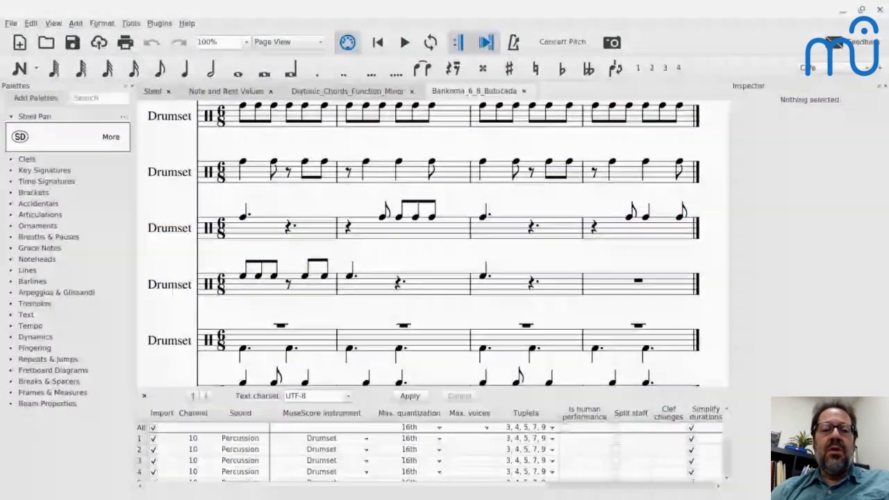
key(alt+Tab)
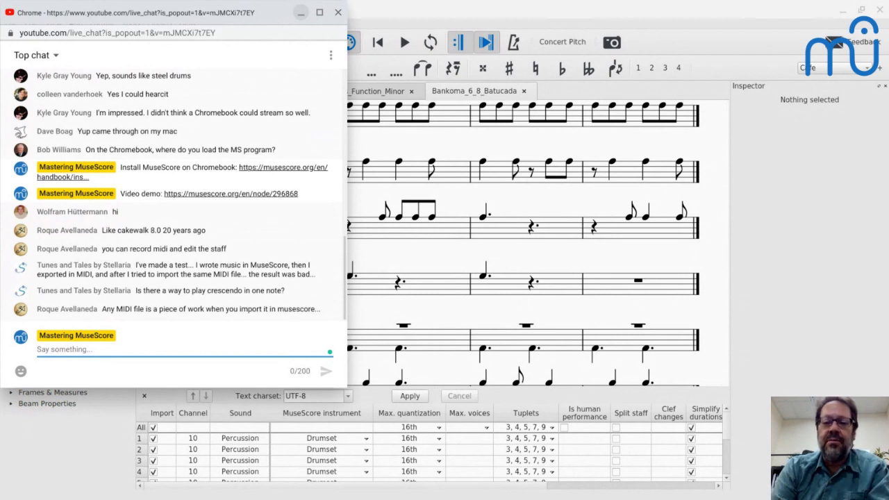
click(453, 154)
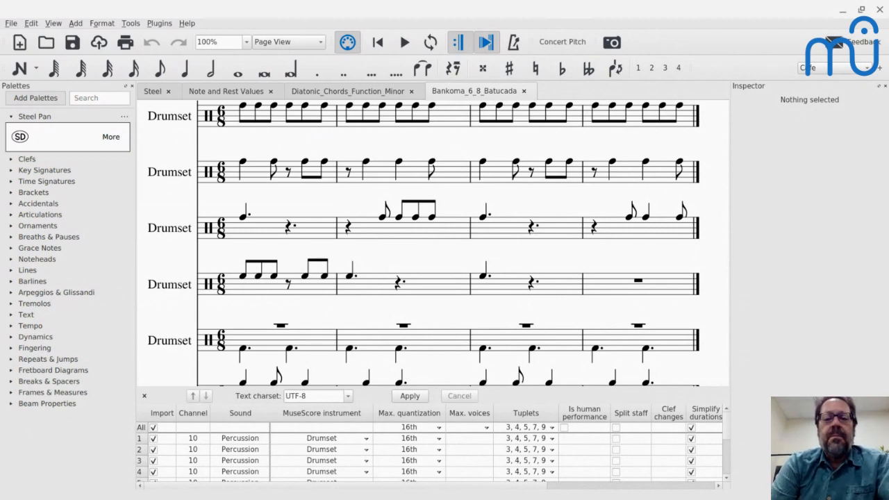
key(alt+Tab)
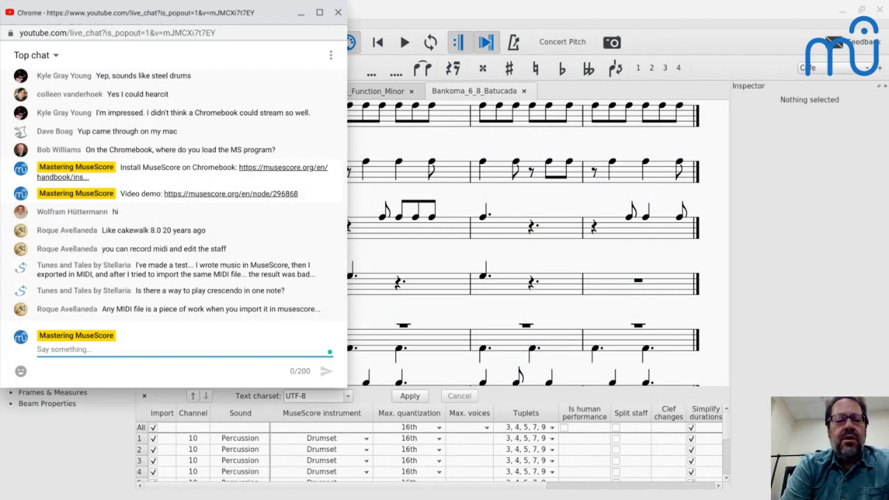
Switch to the BandLab project, add an Instruments track and set its MIDI device to USB Keystation 49e MIDI 1.
key(alt+Tab)
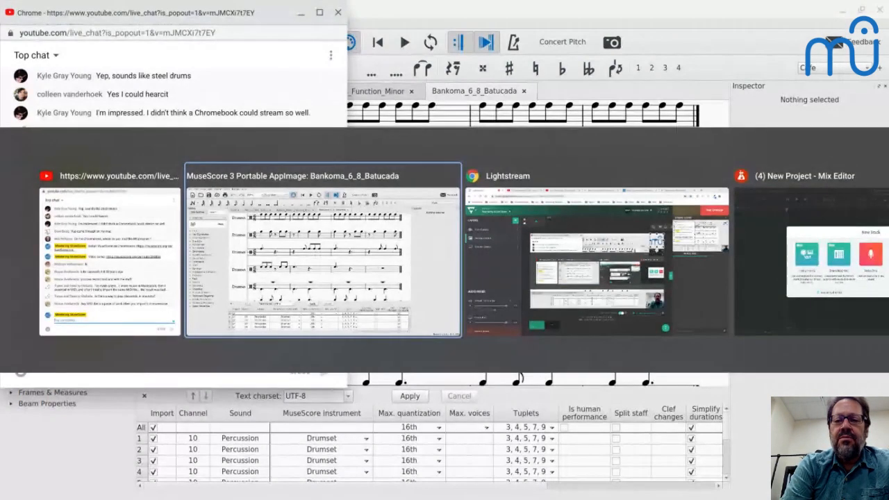
key(alt+Tab)
key(alt+Tab)
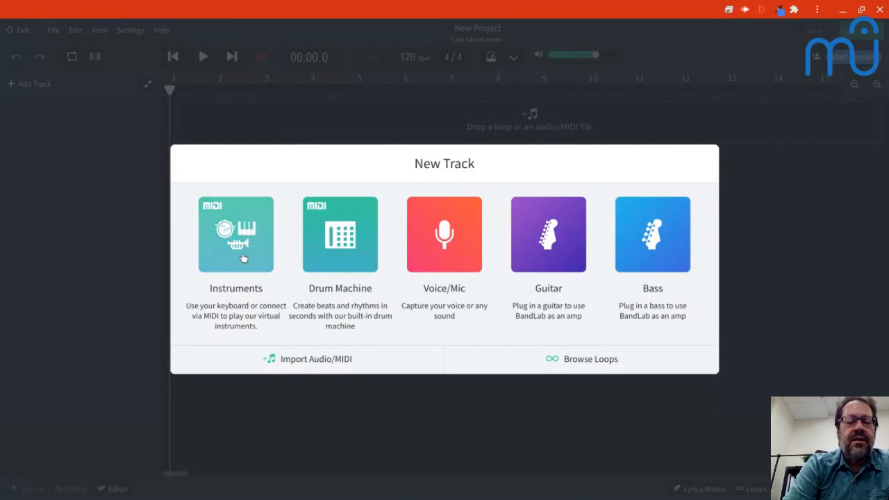
click(243, 252)
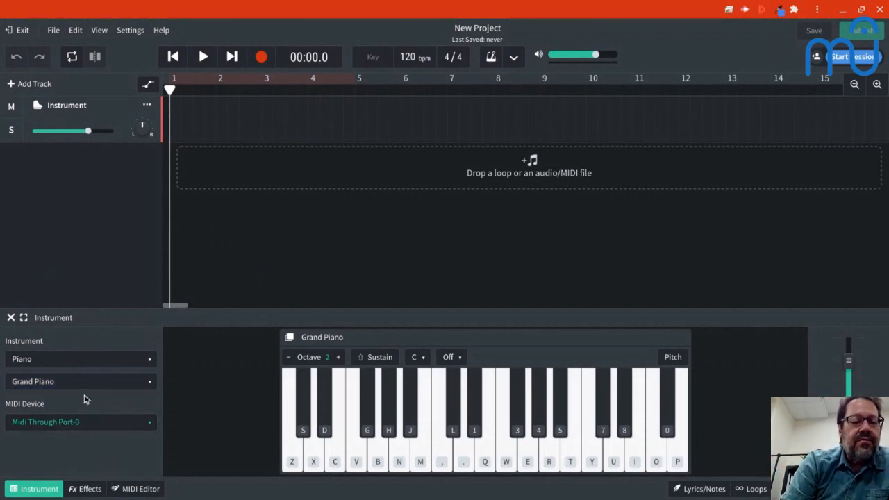
click(86, 424)
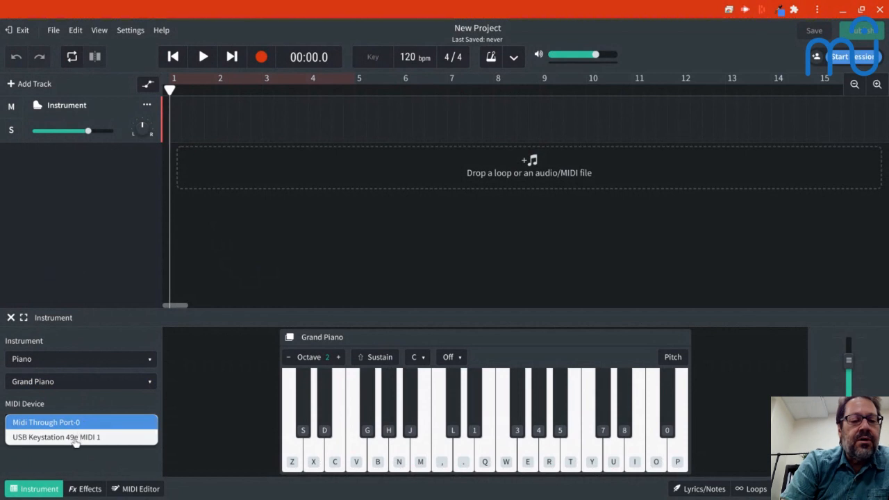
click(75, 438)
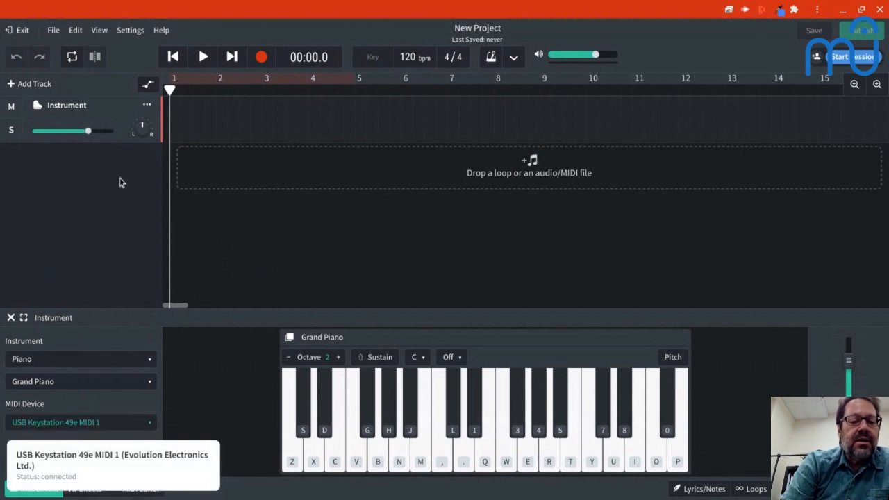
Record a short Grand Piano melody on the Instrument track without the metronome and play it back.
click(260, 58)
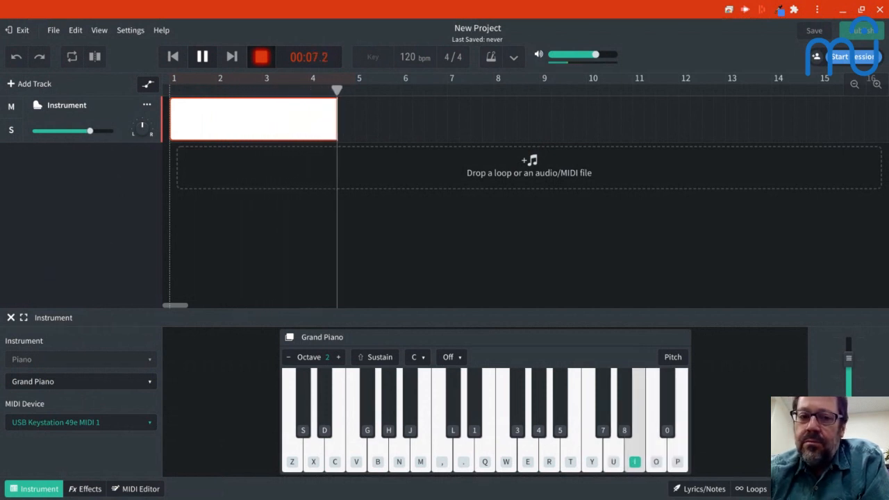
key(space)
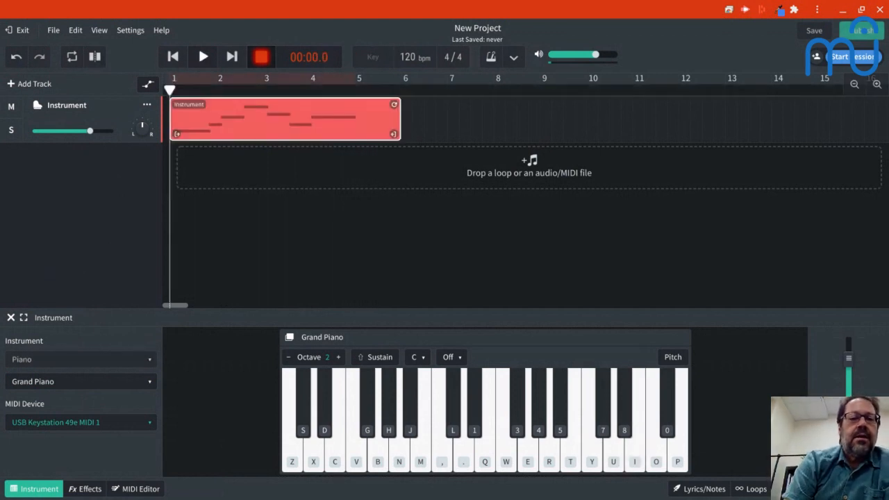
key(space)
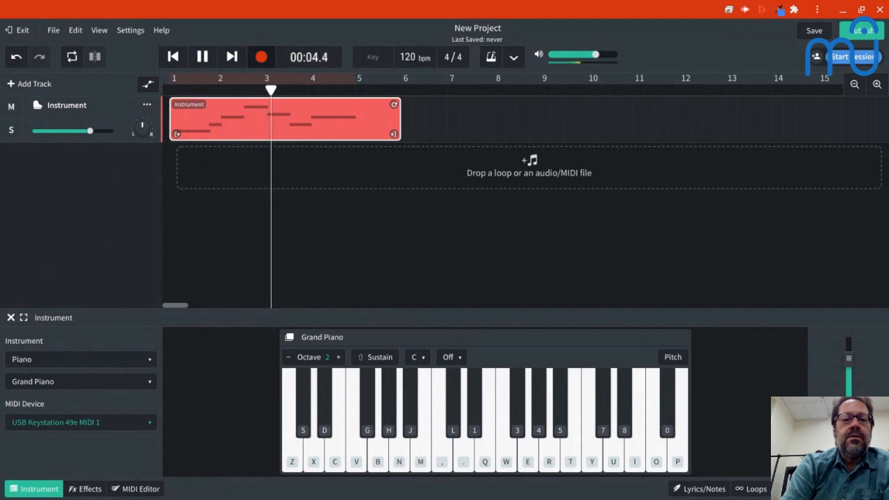
key(space)
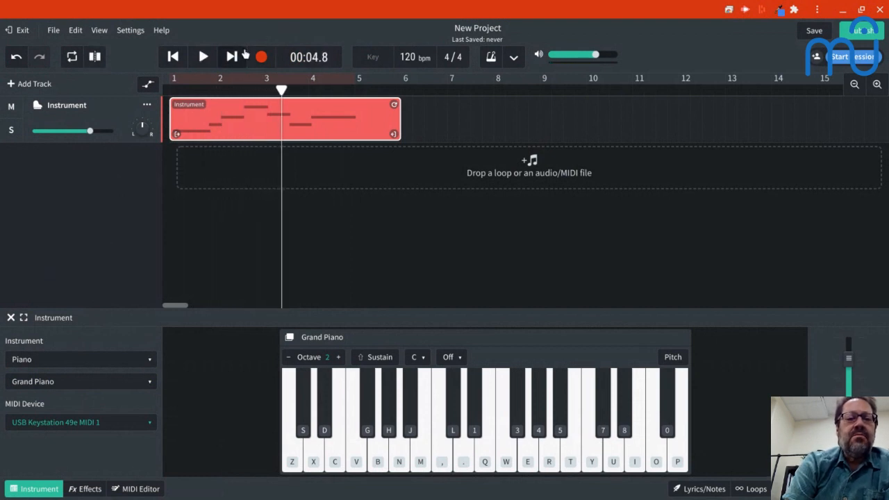
Turn on the metronome and undo the recorded melody, with the playhead back at the start of the project.
click(491, 57)
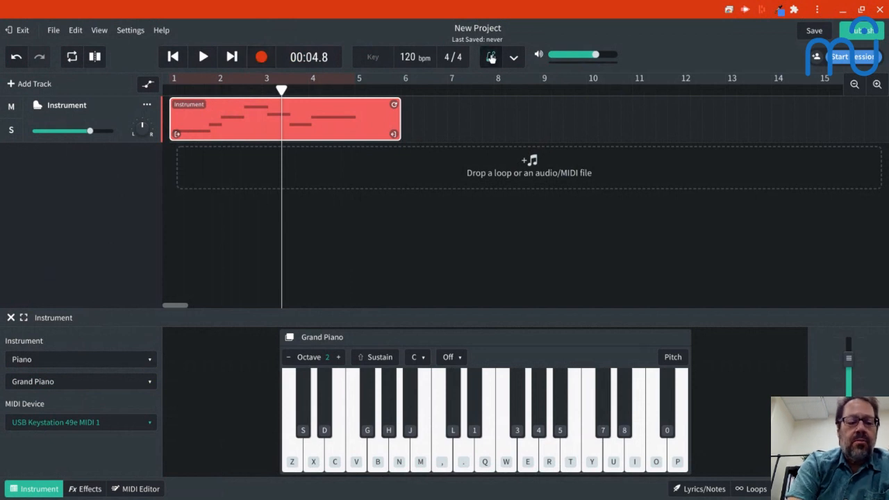
key(ctrl+z)
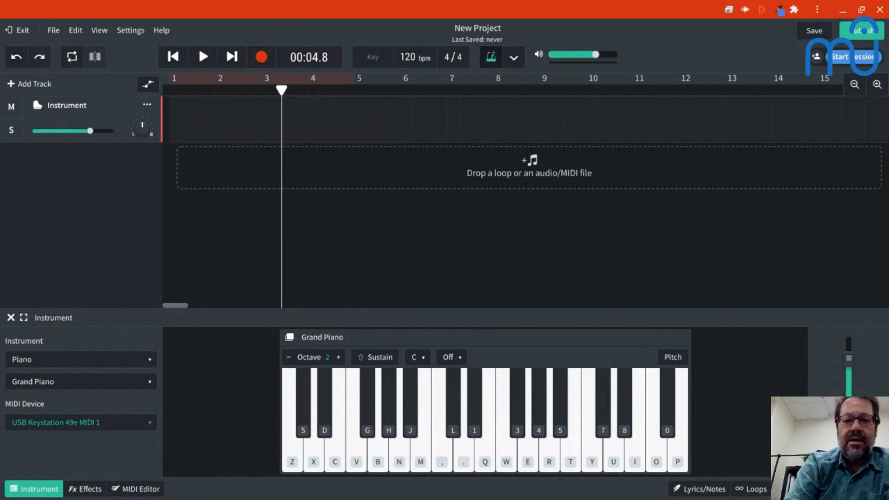
key(Home)
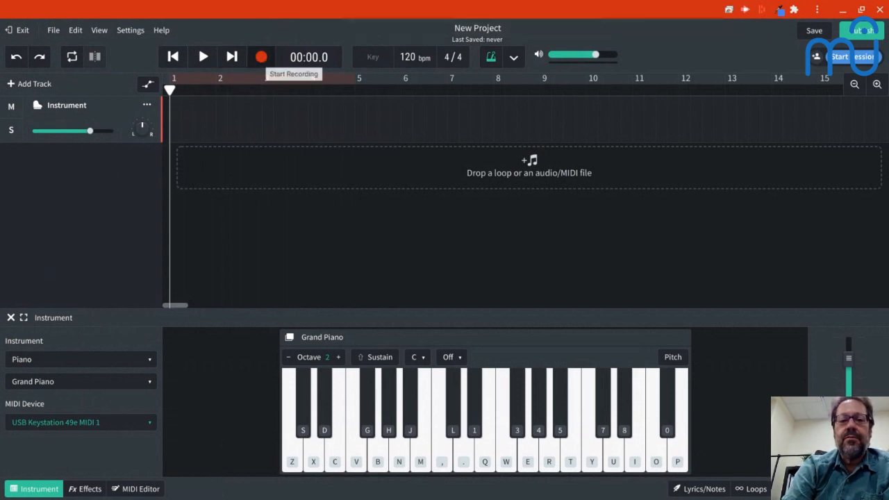
Record a Grand Piano part of about seven bars on the Instrument track with the metronome, including chords in bar 5, and stop recording.
click(261, 59)
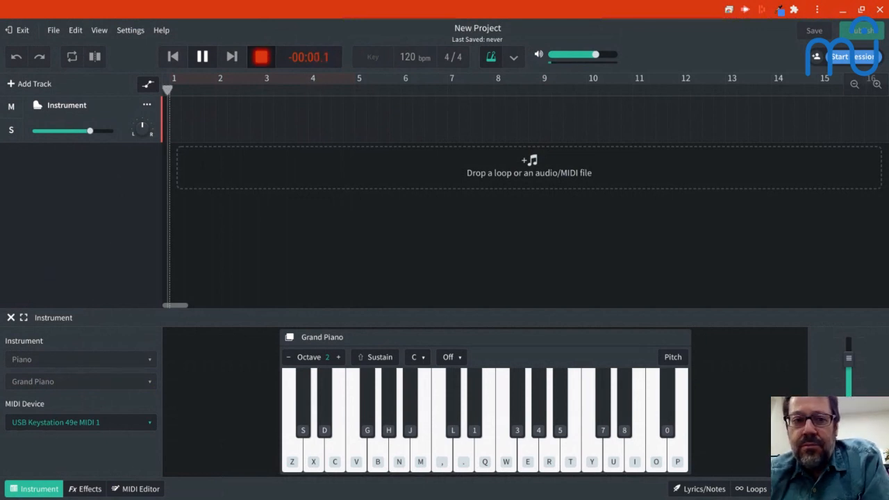
key(y)
key(u)
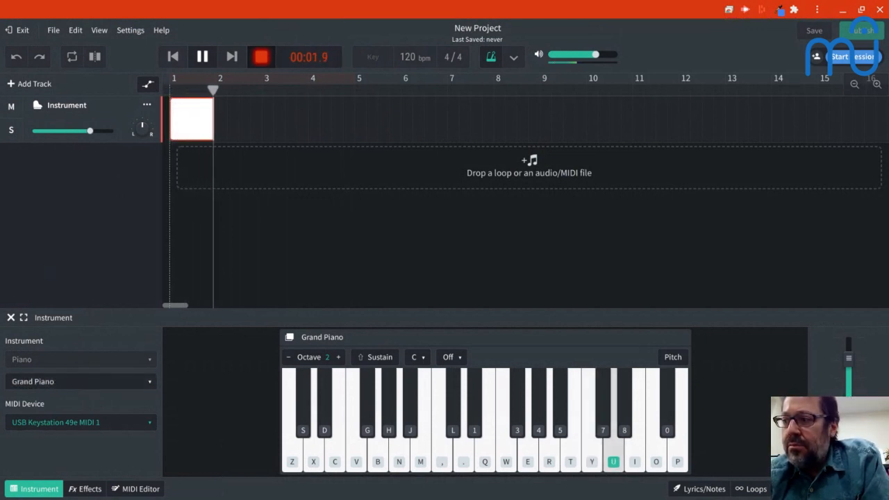
key(i)
key(p)
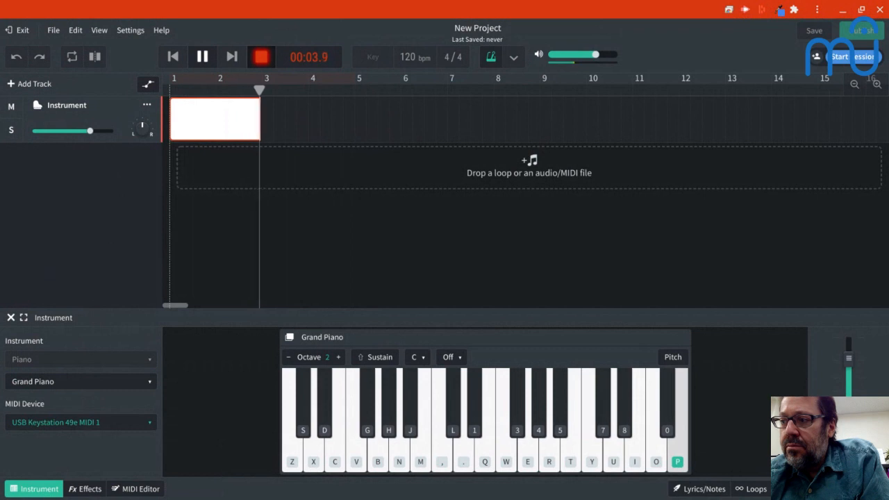
key(o)
key(u)
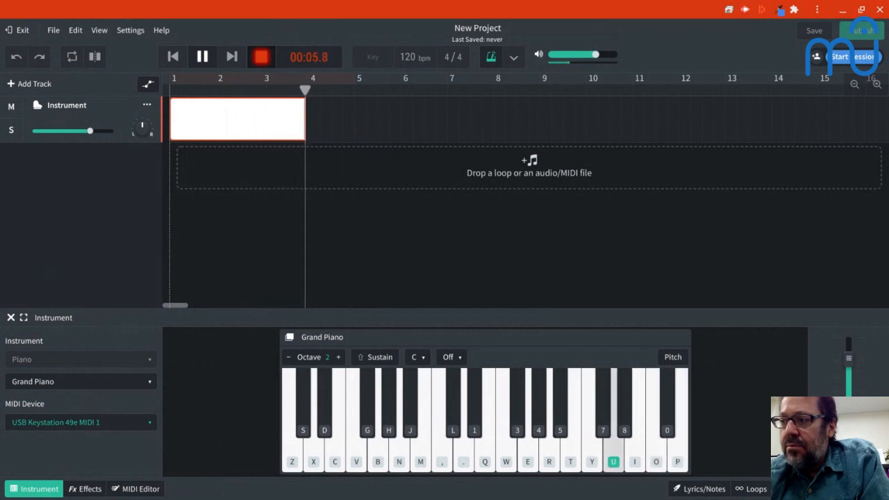
key(i)
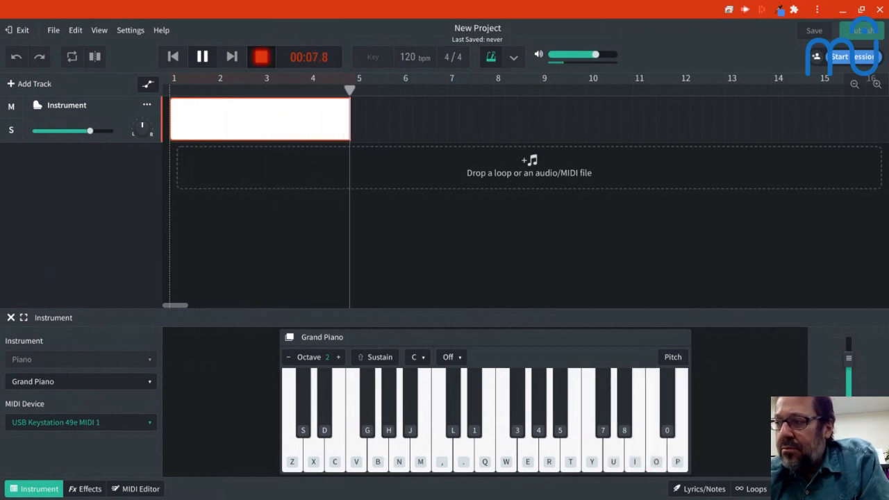
key(y)
key(i)
key(y)
key(p)
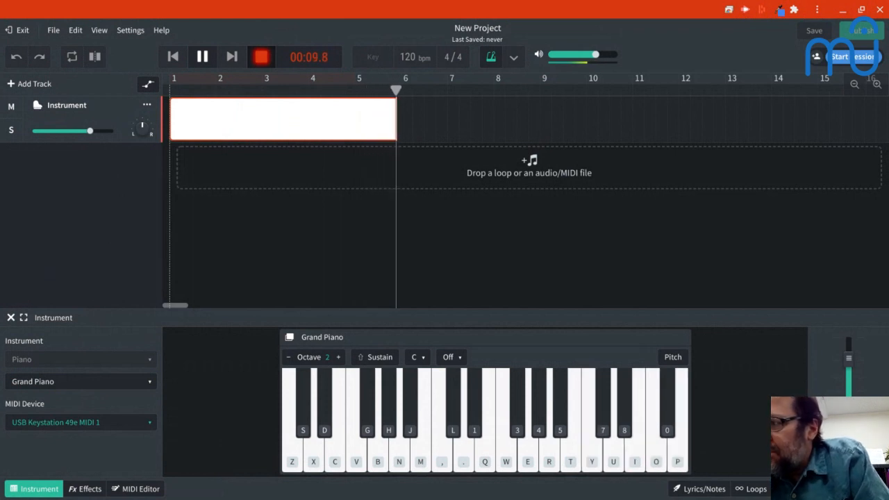
key(o)
key(i)
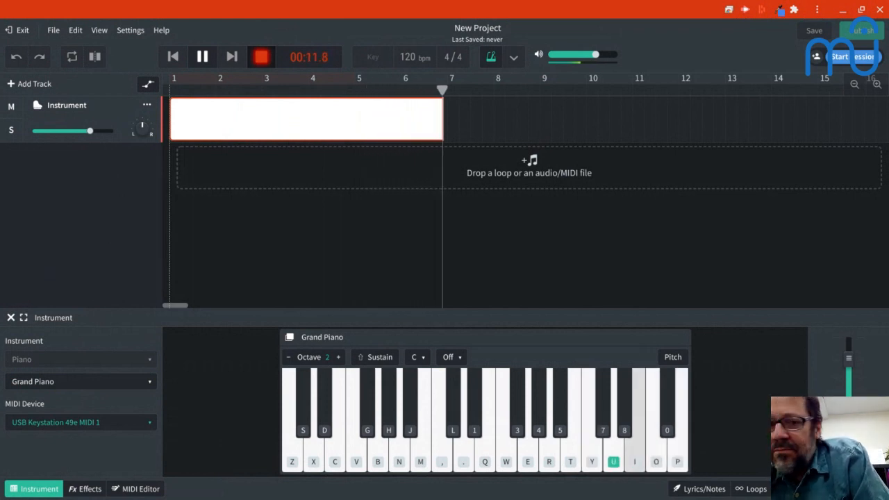
key(u)
key(y)
key(space)
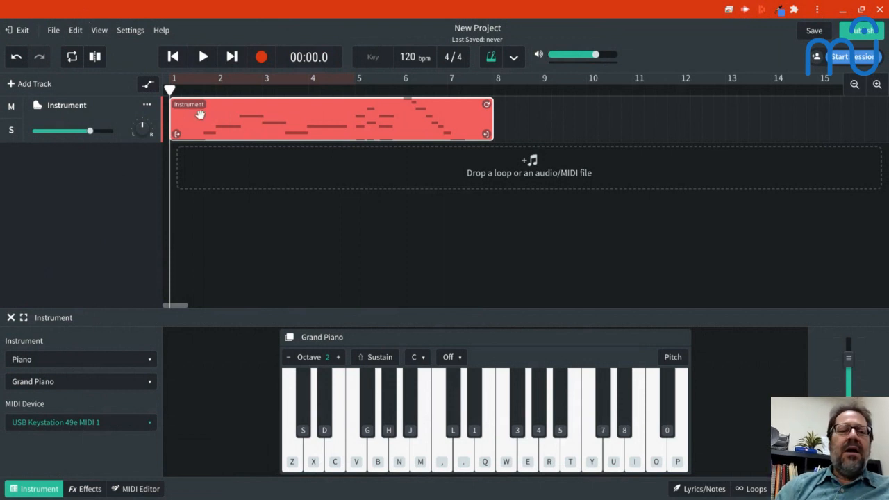
Export the recorded Instrument region as a MIDI file named cafe in the Scores/Test folder.
right_click(255, 116)
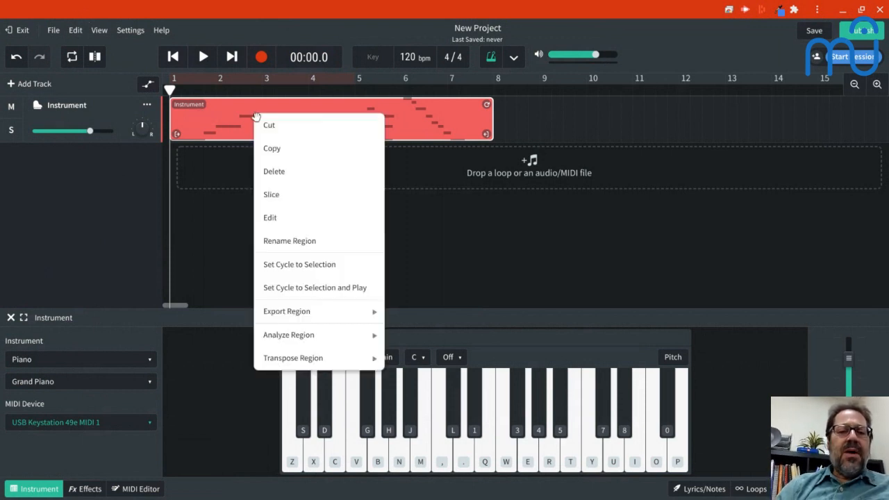
mouse_move(293, 306)
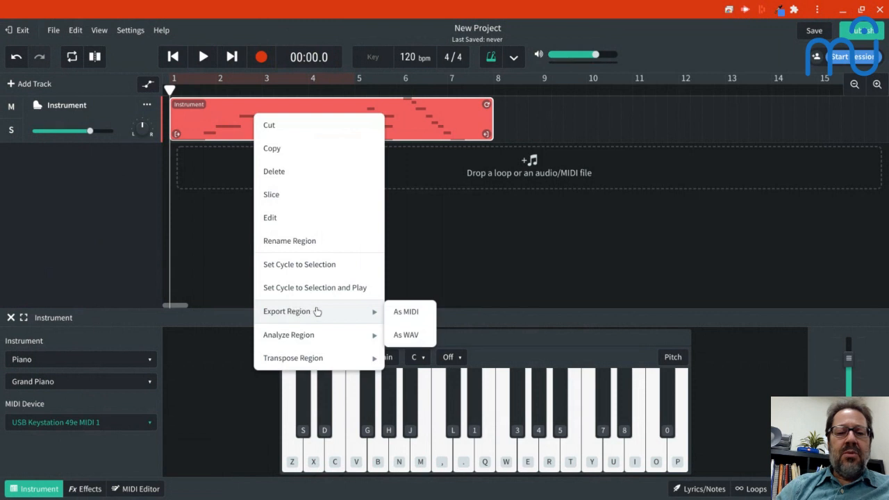
click(425, 313)
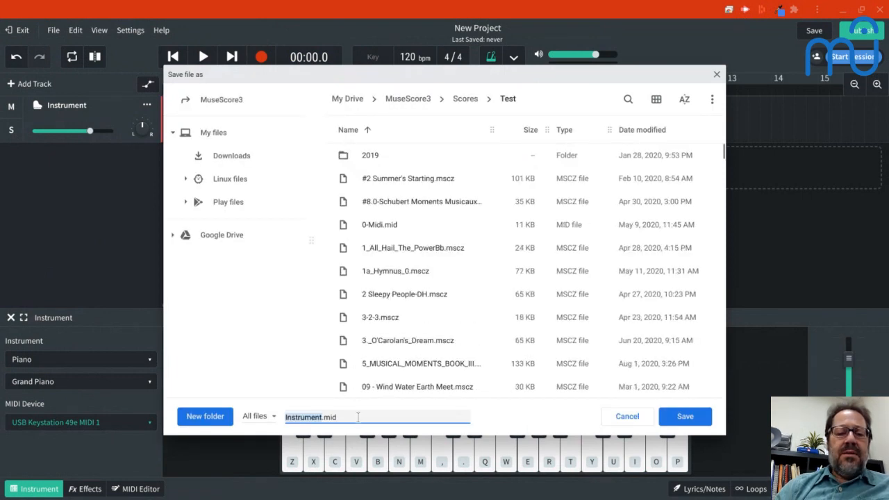
text(salsa)
key(Return)
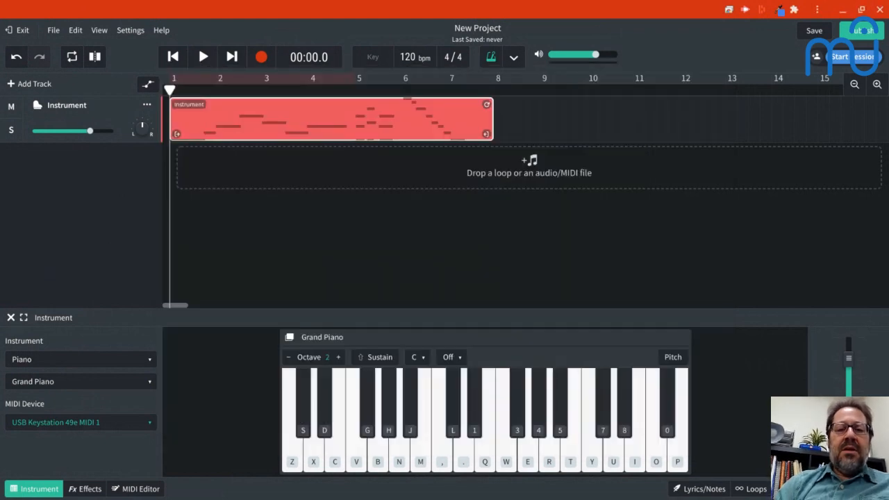
Switch to MuseScore and open cafe.mid from the Scores/Test folder.
key(alt+Tab)
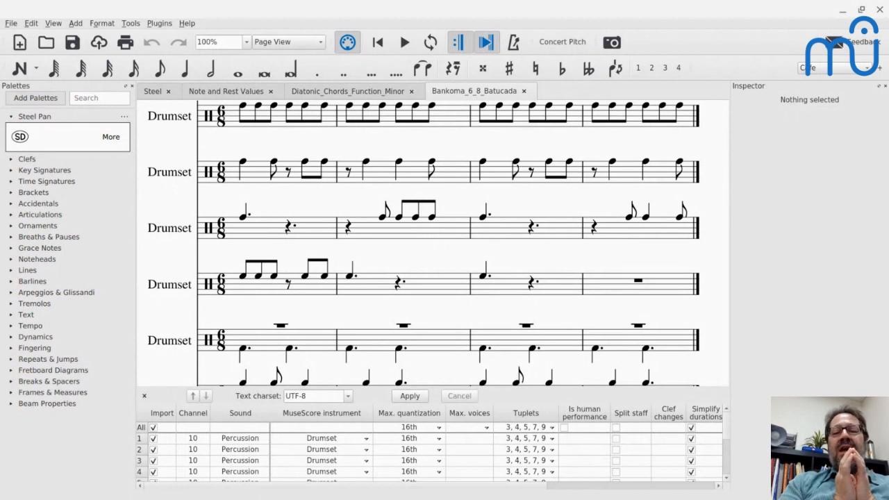
key(ctrl+o)
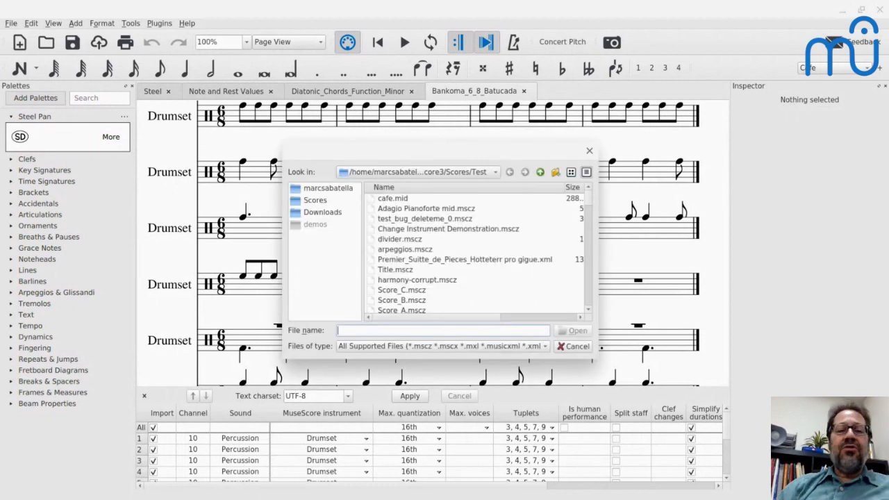
double_click(383, 200)
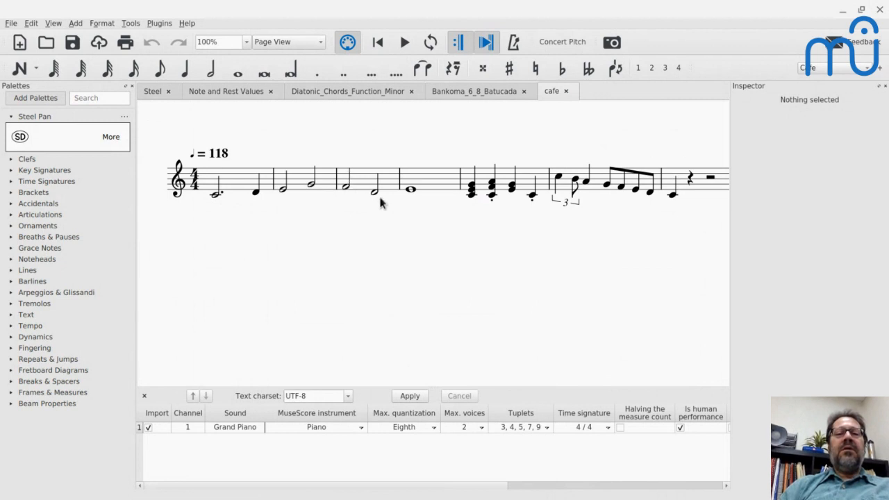
Inspect the C4 notes in measure 5 of the cafe score and play the chords from beat 1.
click(512, 189)
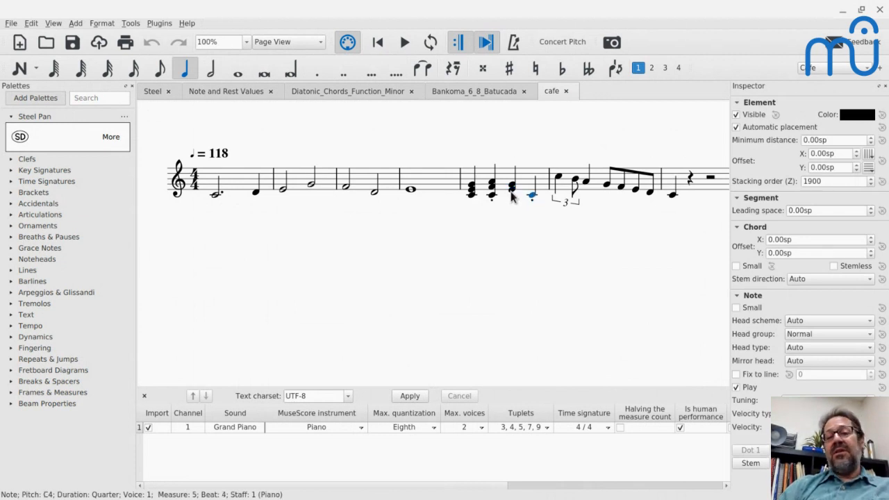
click(530, 197)
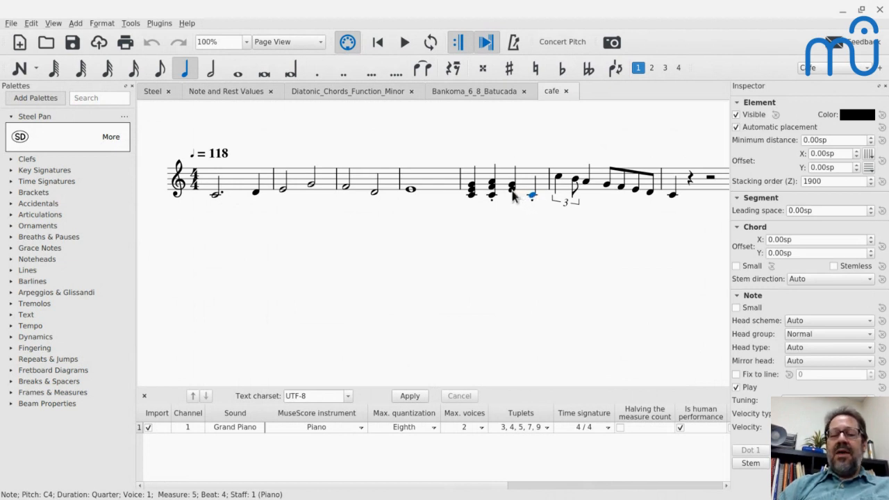
click(471, 197)
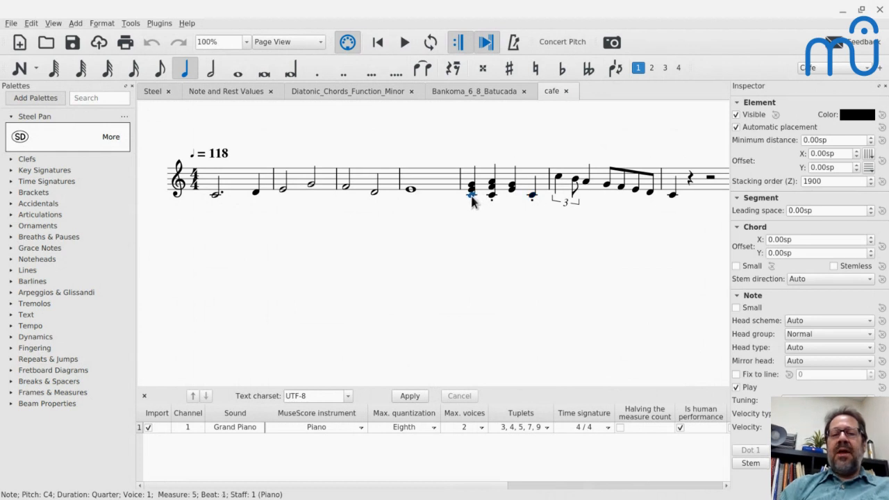
key(space)
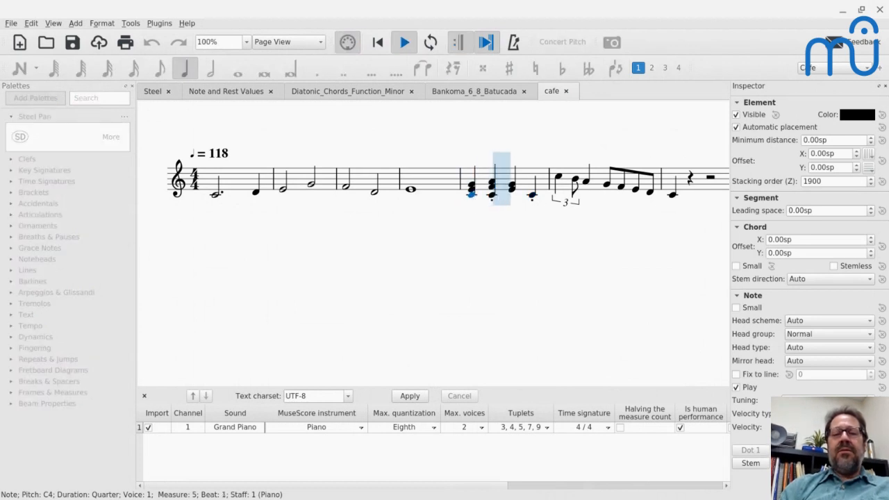
key(space)
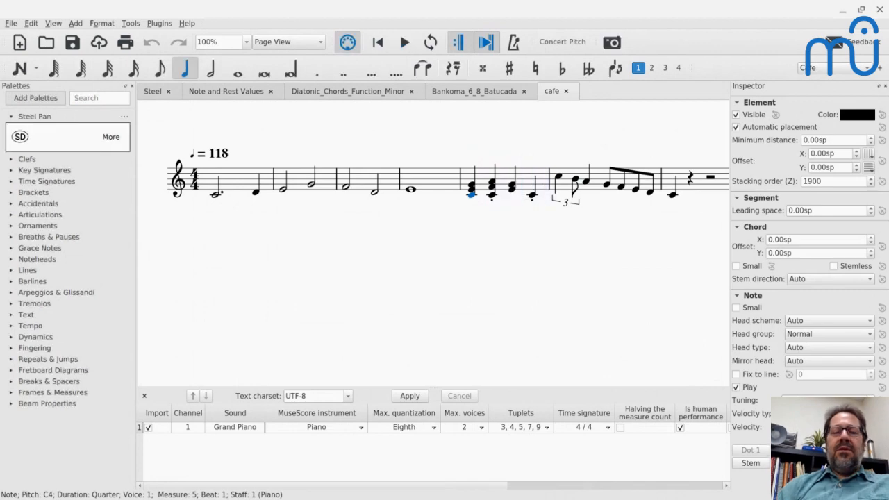
Switch back to BandLab and play the recorded Instrument region from the start to about bar 7.
key(alt+Tab)
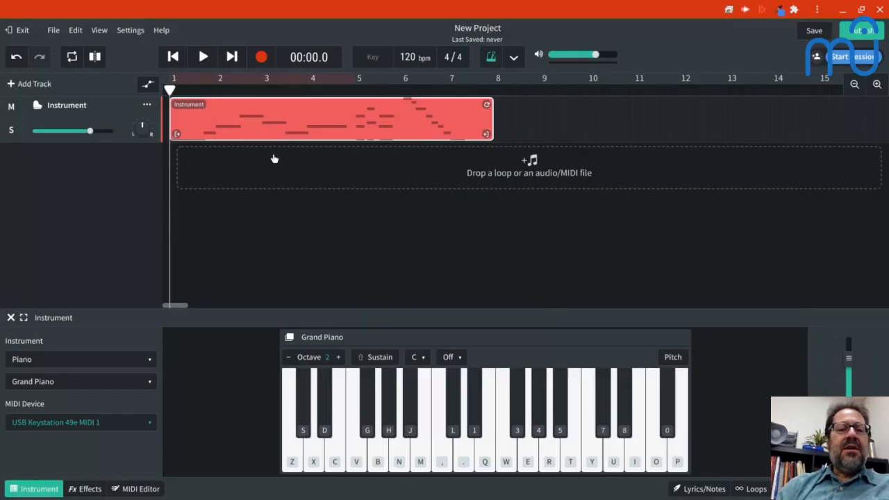
key(space)
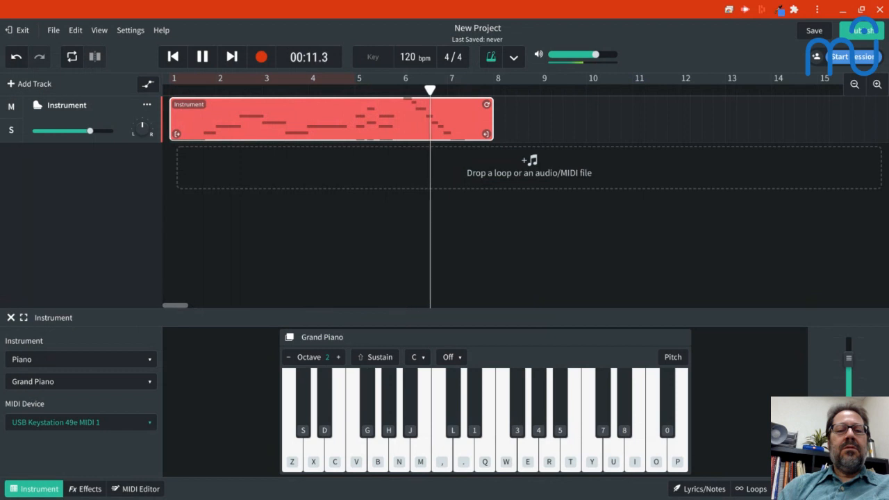
key(space)
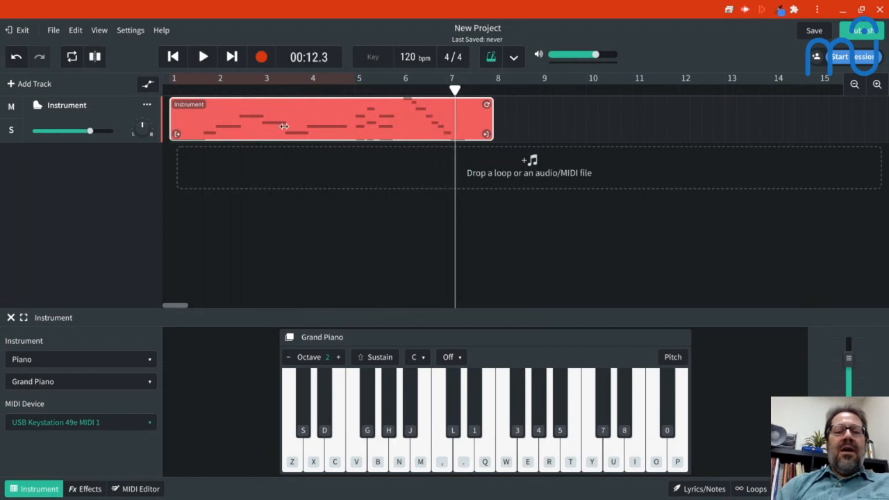
Open the Instrument region in the MIDI editor with the bar 5 chords in view.
double_click(388, 117)
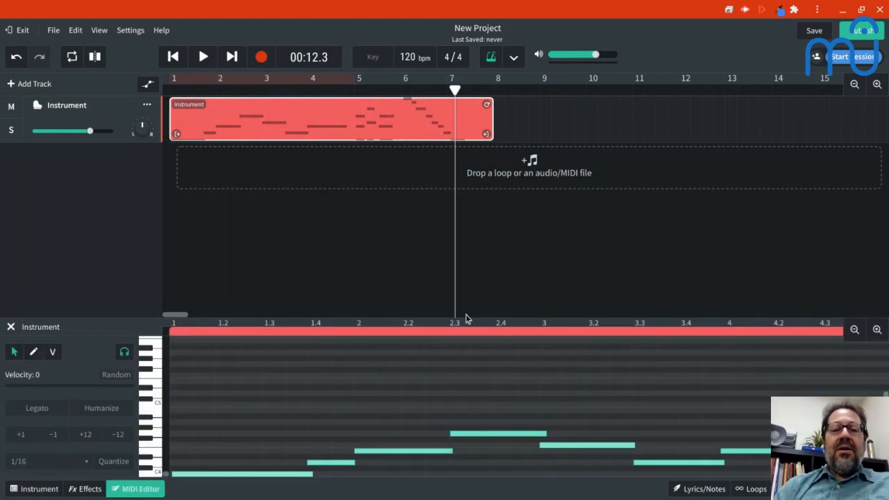
click(386, 144)
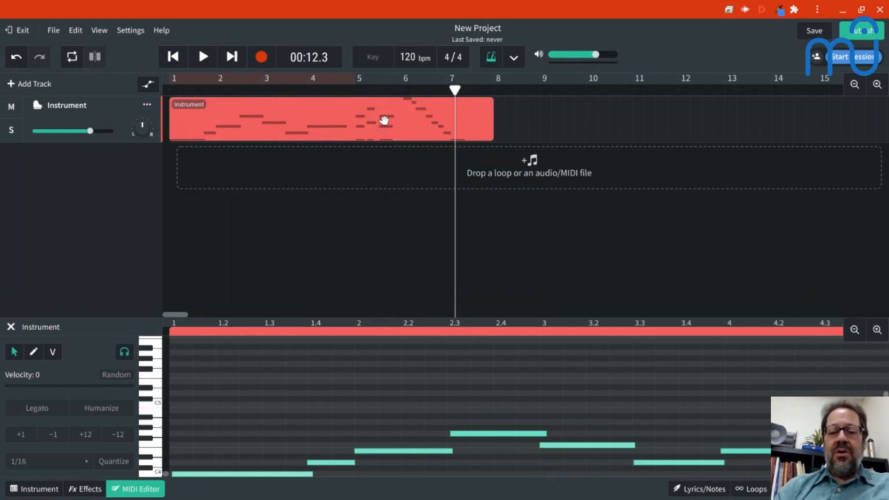
scroll(370, 400, right, 10)
scroll(371, 400, down, 2)
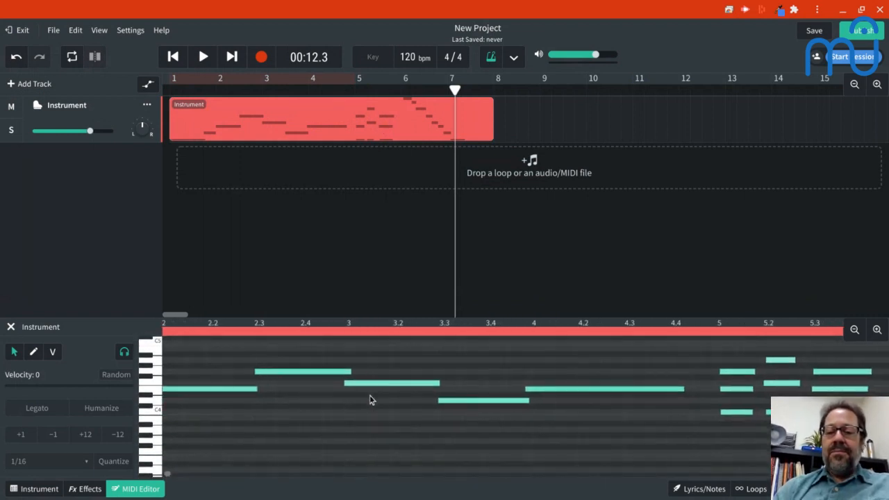
scroll(615, 446, right, 1)
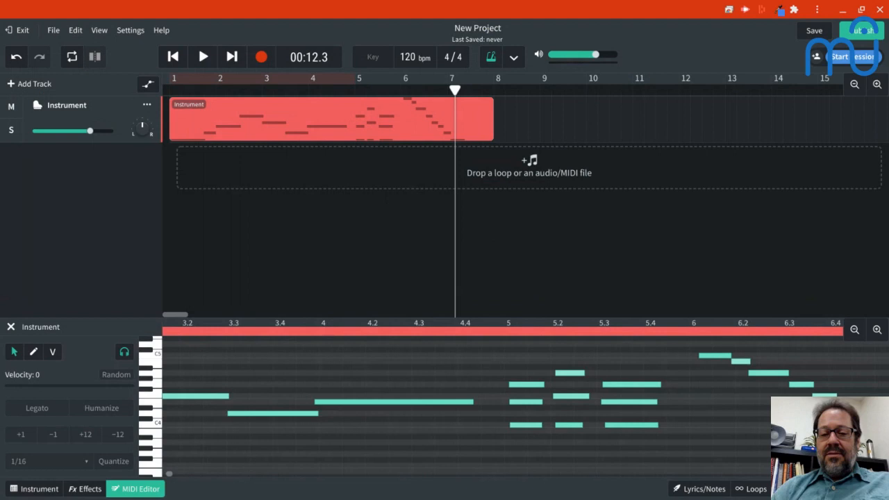
Inspect the notes of the chord at beat 5.3 and compare them with the imported cafe score in MuseScore.
click(614, 427)
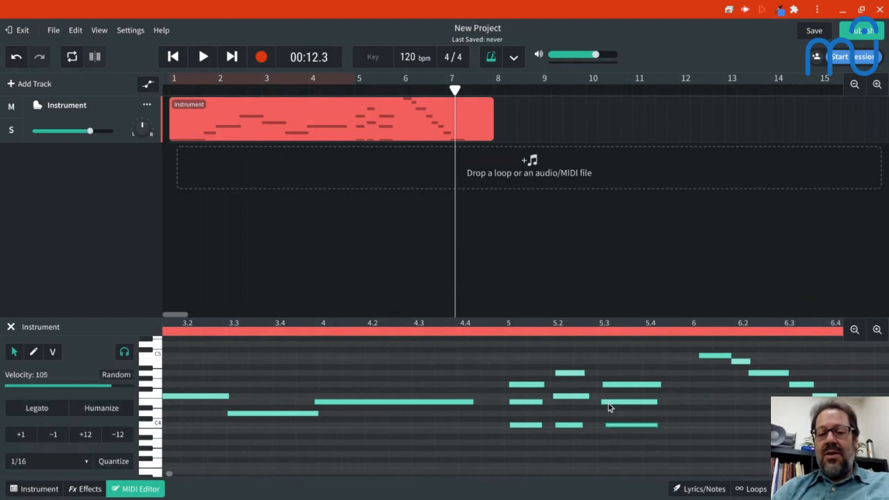
click(609, 403)
click(608, 391)
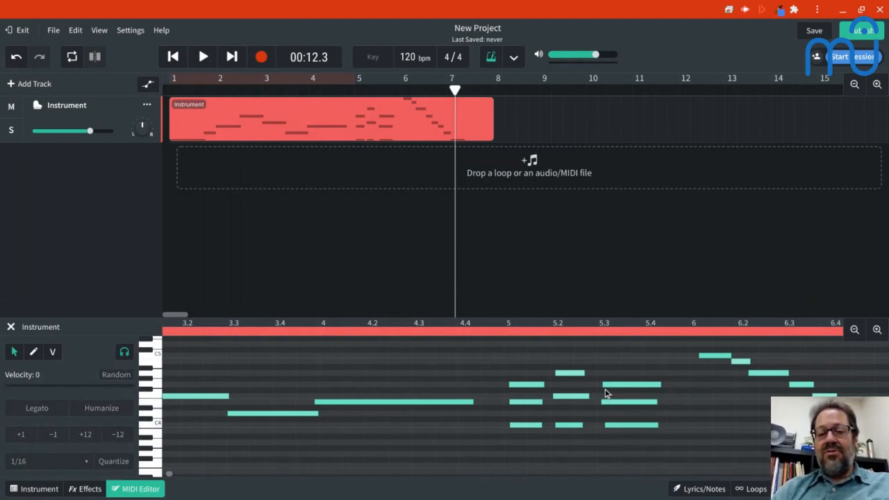
click(621, 425)
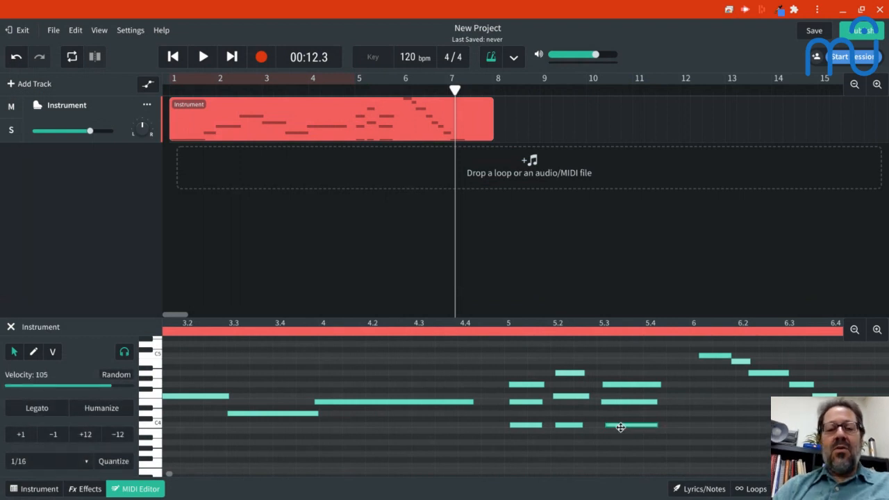
key(alt+Tab)
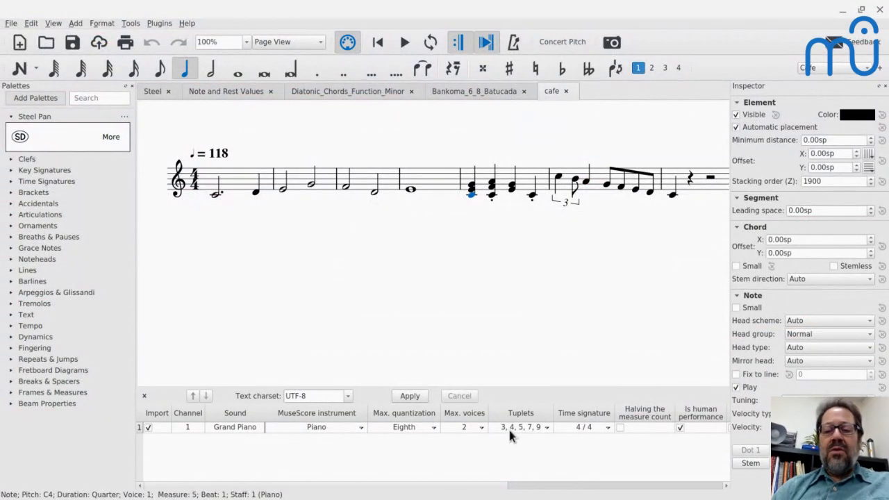
key(alt+Tab)
click(619, 432)
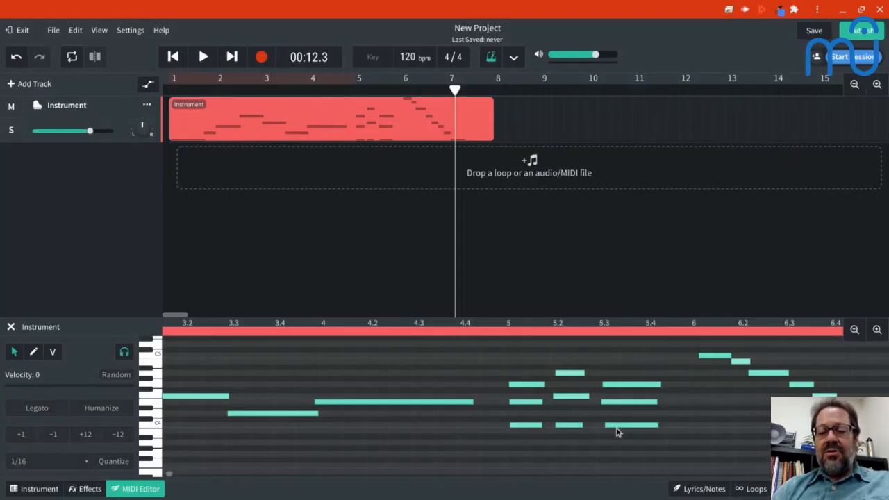
Quantize the C4 note of the chord at beat 5.3 to 1/16 and move it to start slightly before the beat.
click(614, 427)
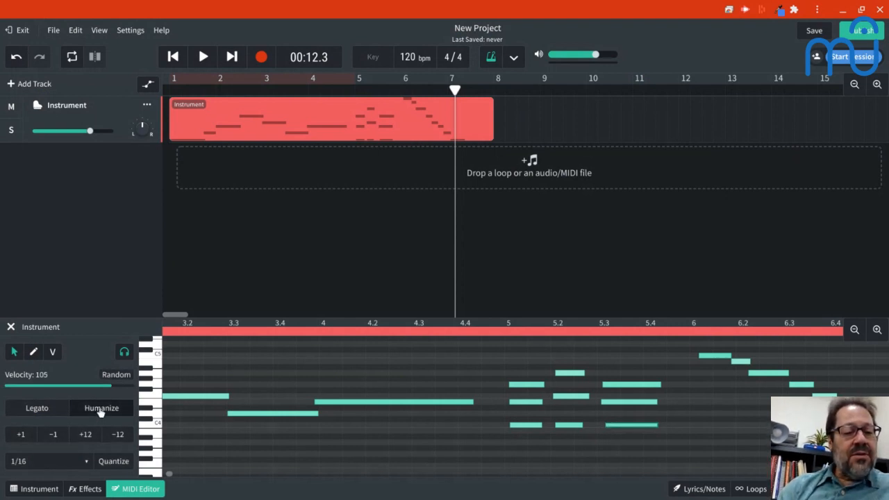
click(114, 464)
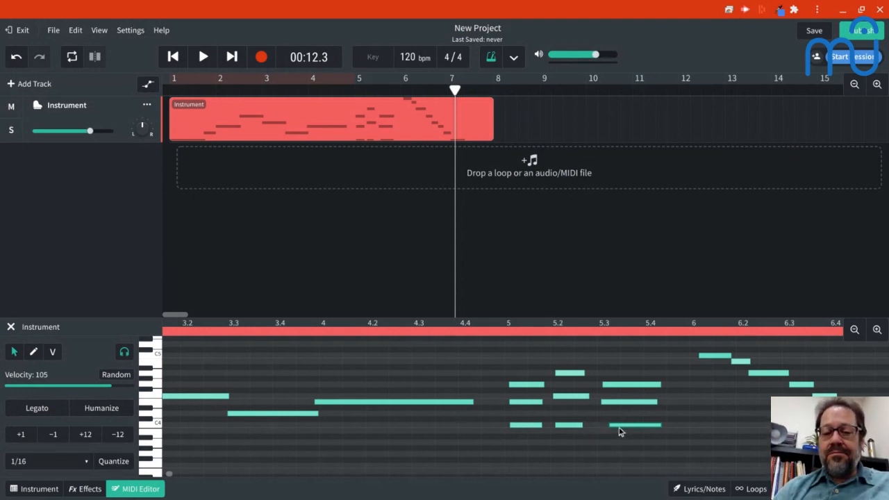
drag(621, 426, 609, 425)
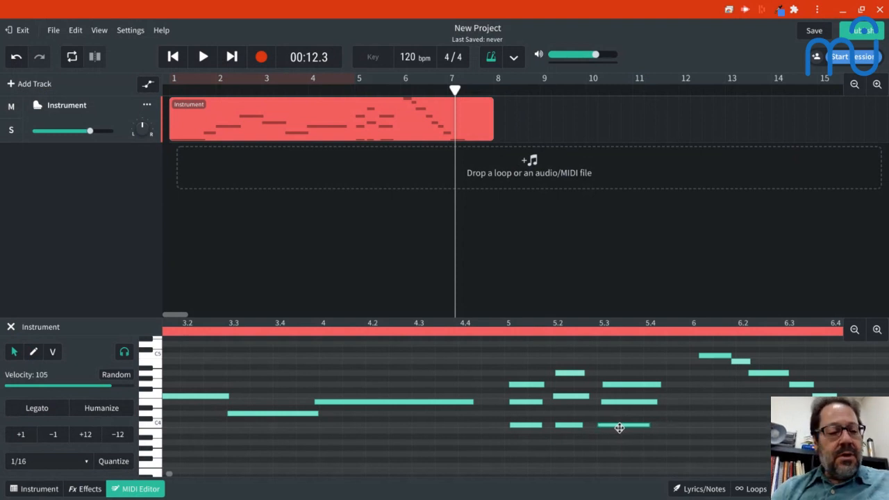
Nudge the C4 note of the chord at beat 5.3 later and back to where it started.
key(Right)
key(Right)
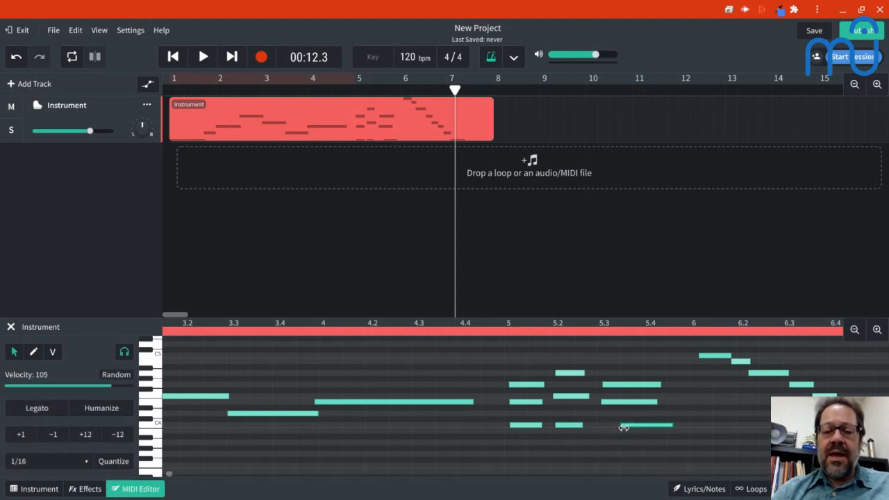
key(Left)
key(Left)
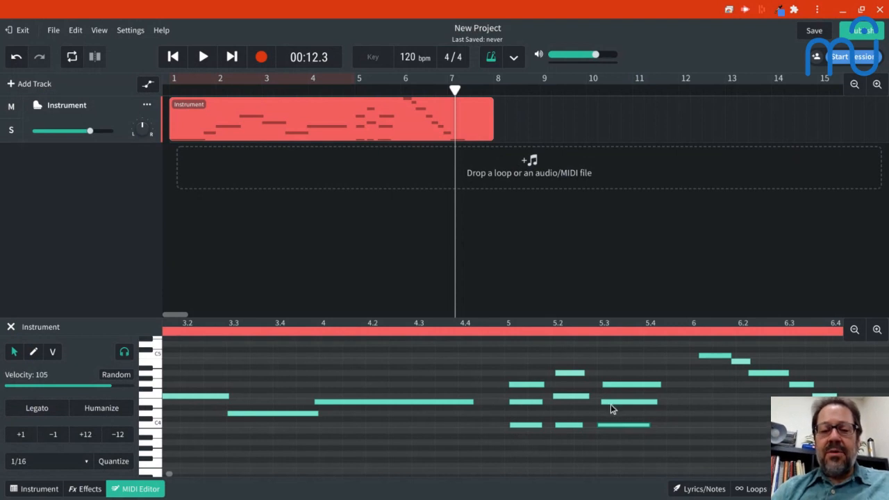
Select all notes of the Instrument region and quantize them to 1/16.
click(610, 405)
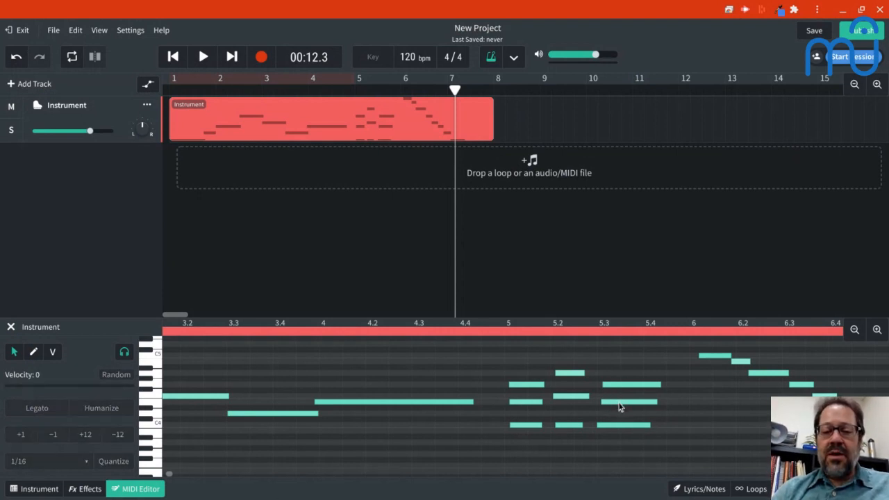
click(620, 408)
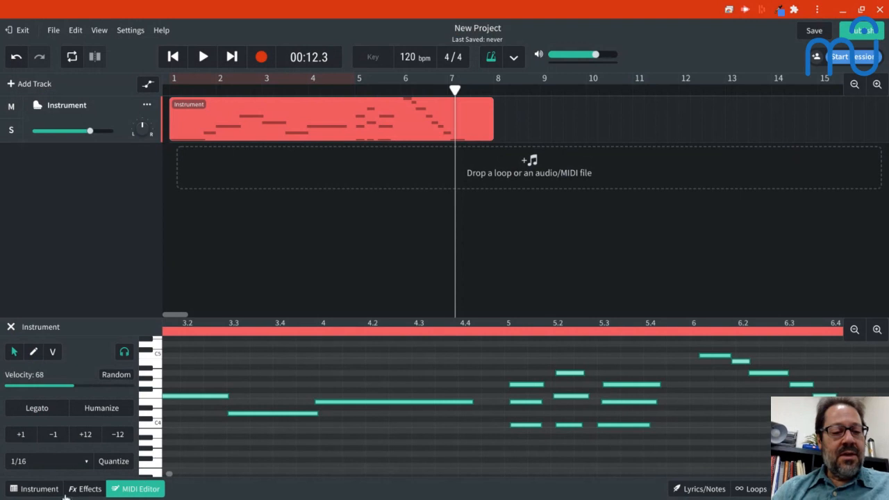
click(115, 463)
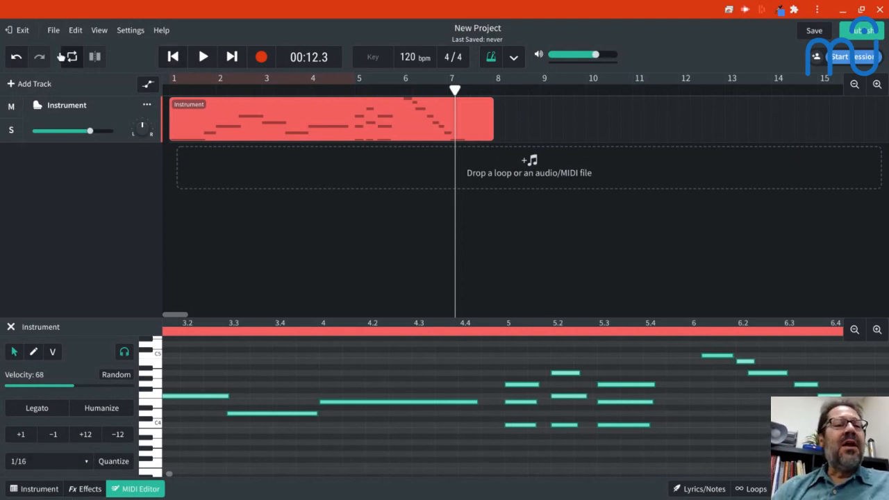
Export the Instrument region as a MIDI file named cafer.mid in the Test folder.
right_click(246, 121)
mouse_move(299, 318)
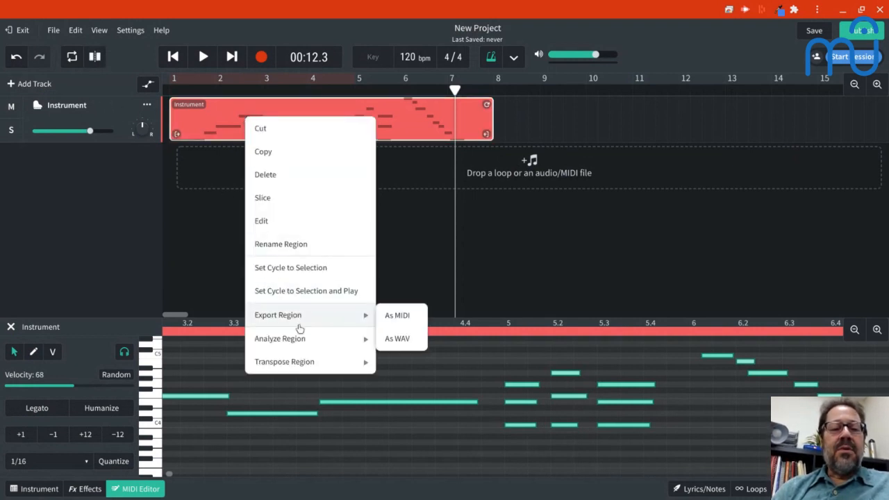
click(411, 316)
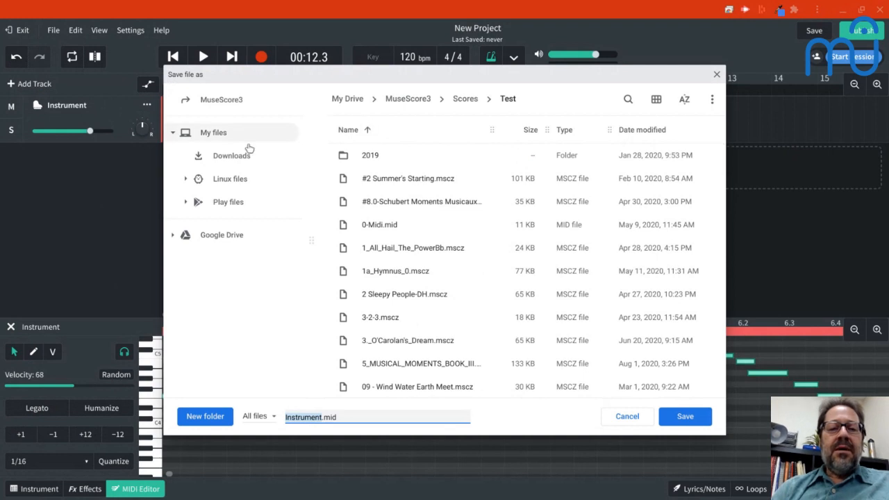
text(scales)
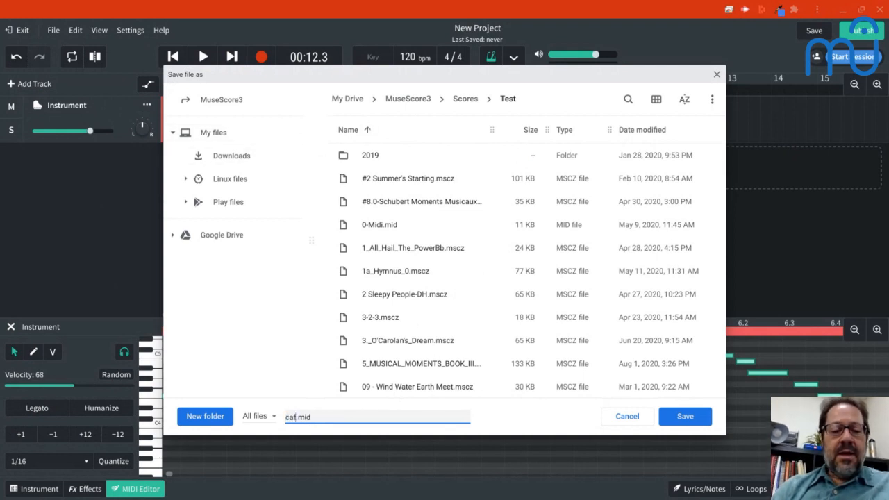
key(Return)
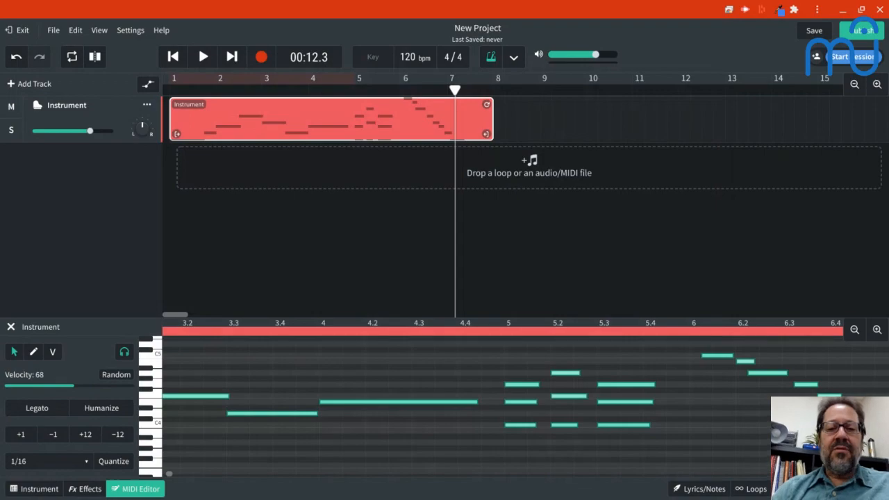
Switch to MuseScore and open cafer.mid from the Test folder.
key(alt+Tab)
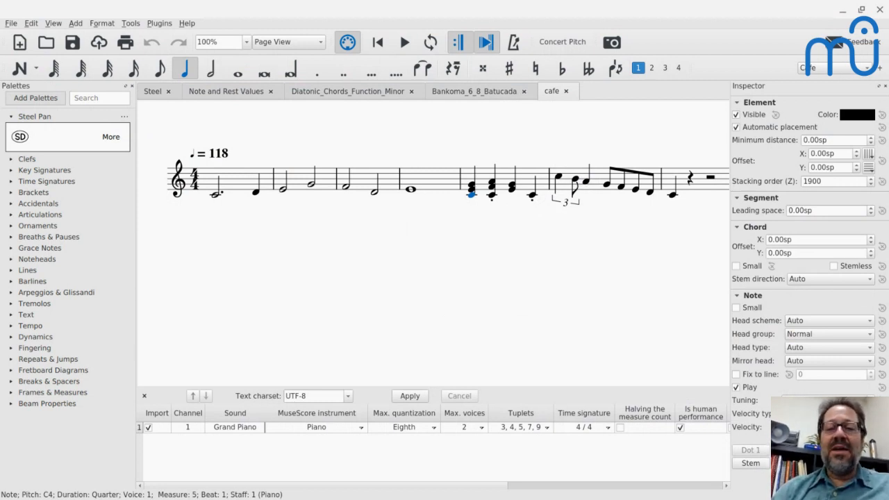
key(ctrl+o)
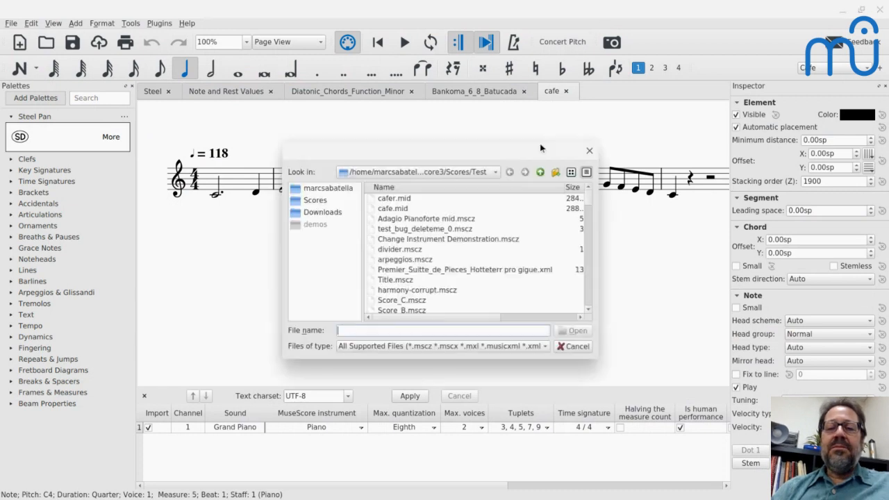
double_click(401, 199)
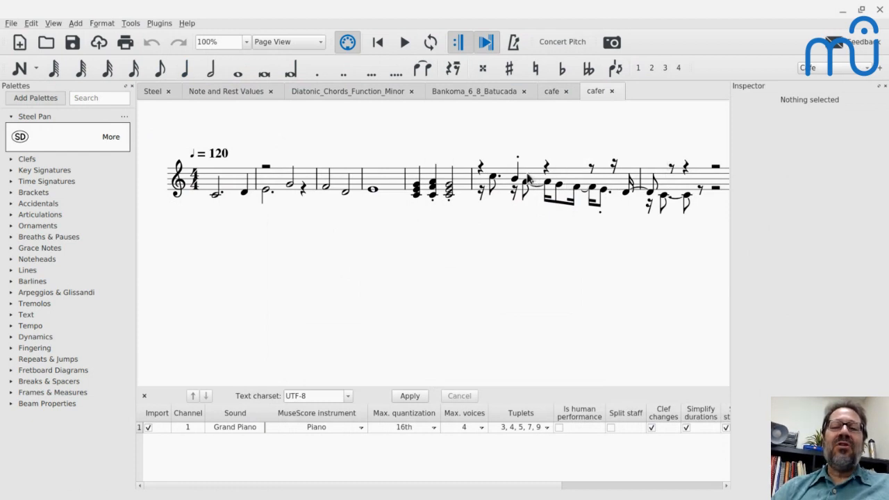
Compare cafer with the cafe score, then set cafer's maximum quantization to Eighth and apply it to the import.
click(551, 92)
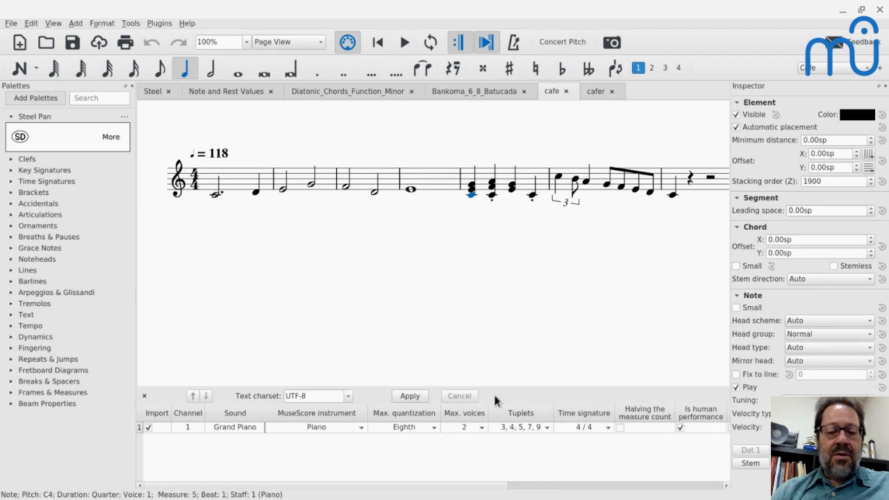
click(594, 92)
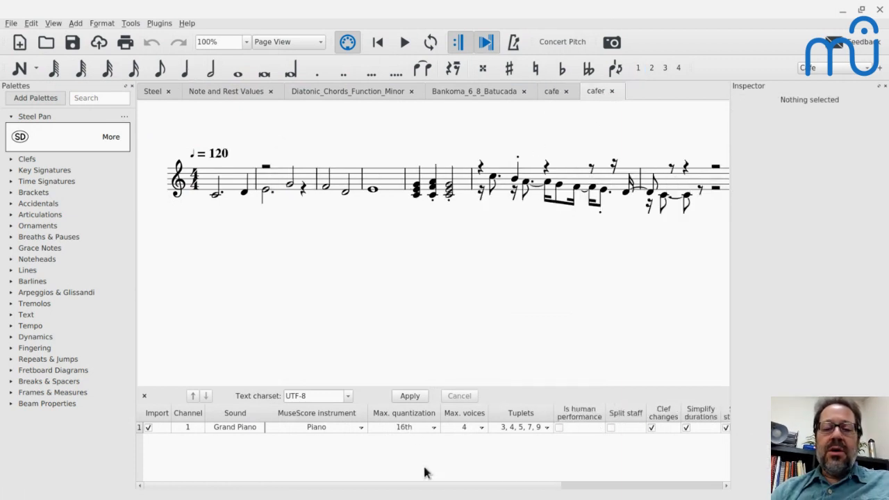
click(405, 428)
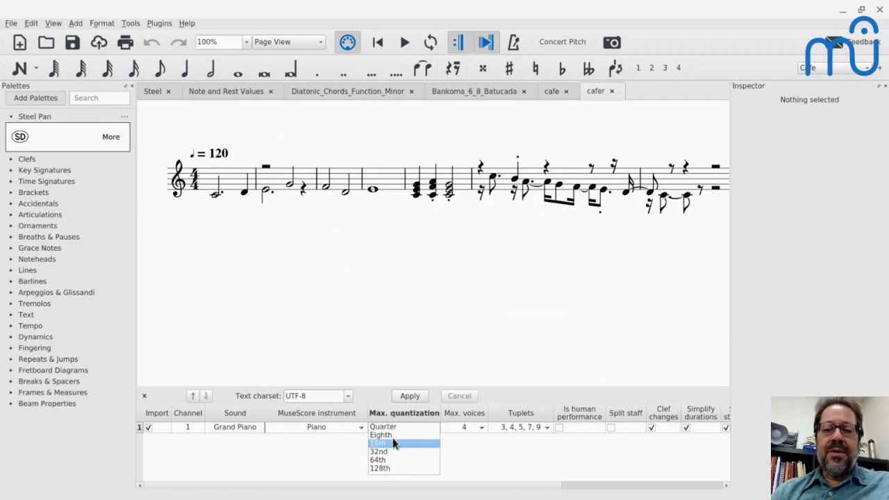
click(392, 436)
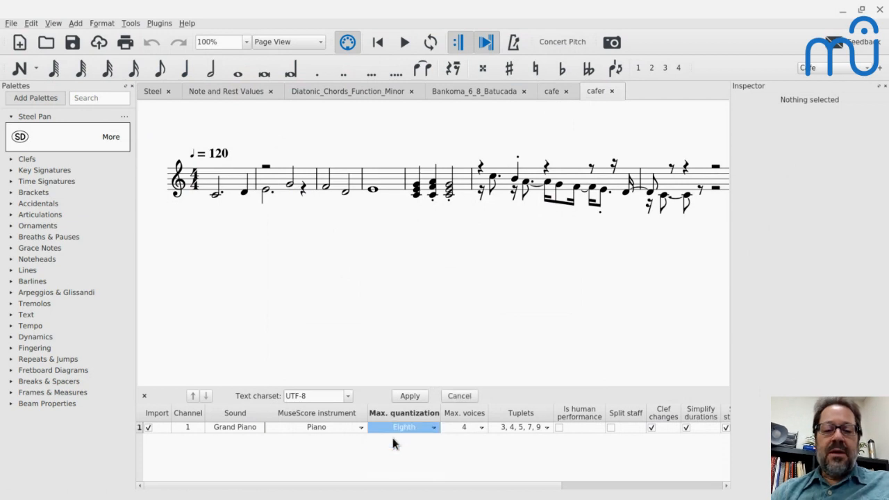
click(417, 396)
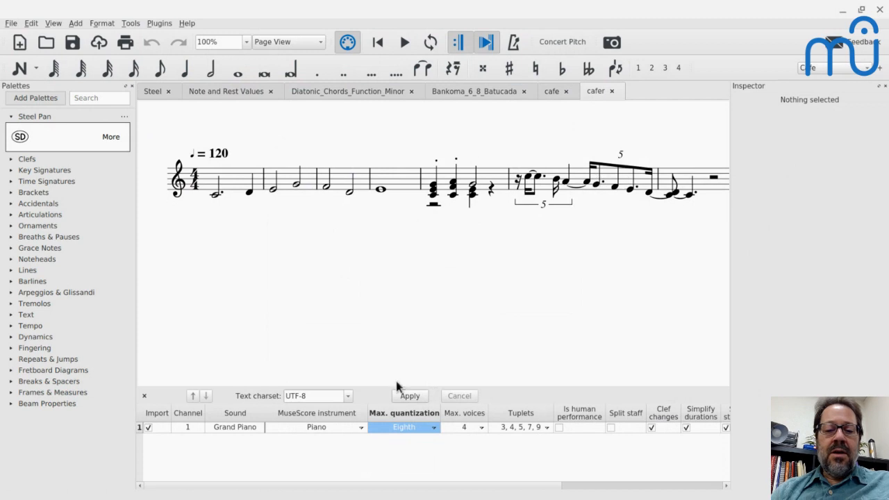
Turn off detection of all tuplet types for the cafer import and apply the change.
click(518, 425)
click(519, 427)
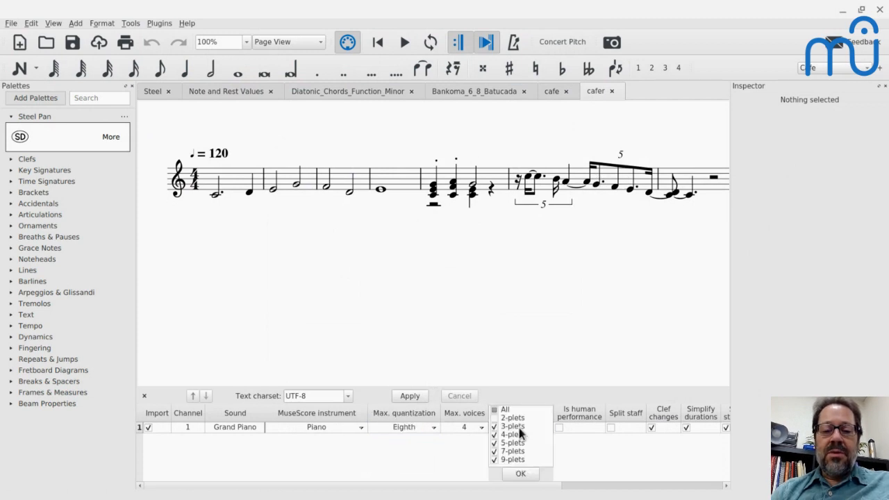
click(494, 418)
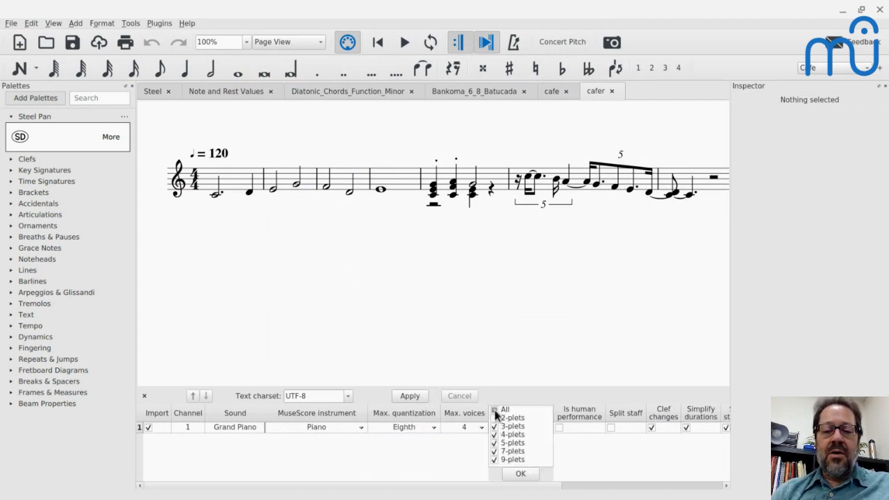
click(494, 410)
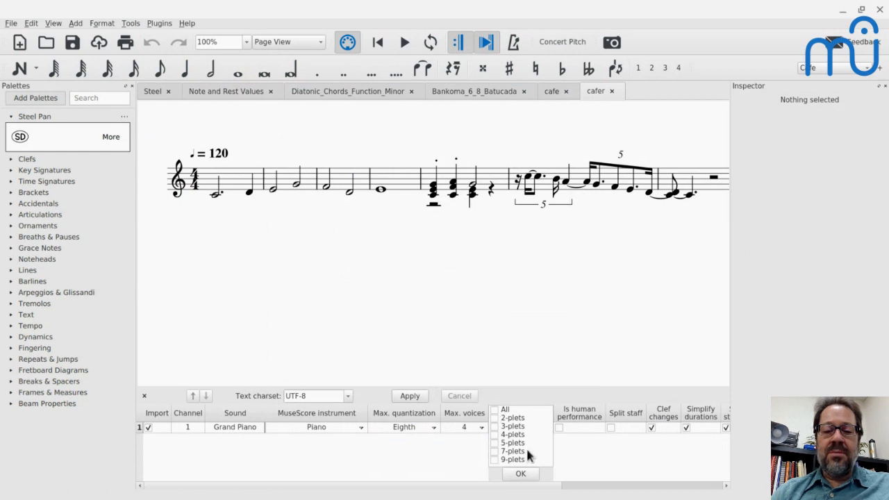
click(513, 479)
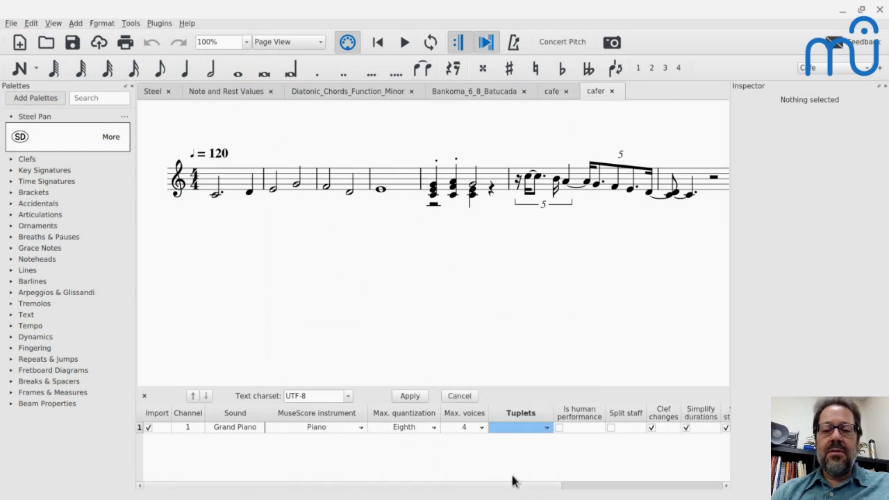
click(411, 397)
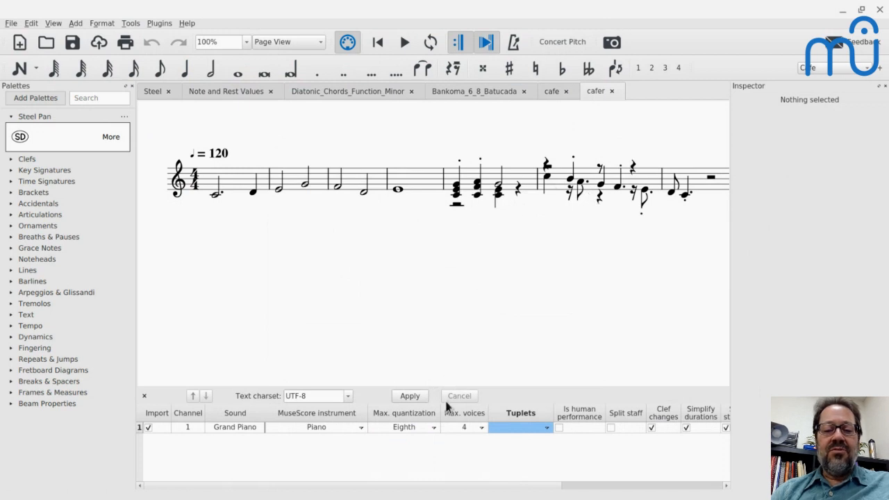
Limit the cafer import to a maximum of 1 voice, apply it, and review the remaining import options.
click(464, 430)
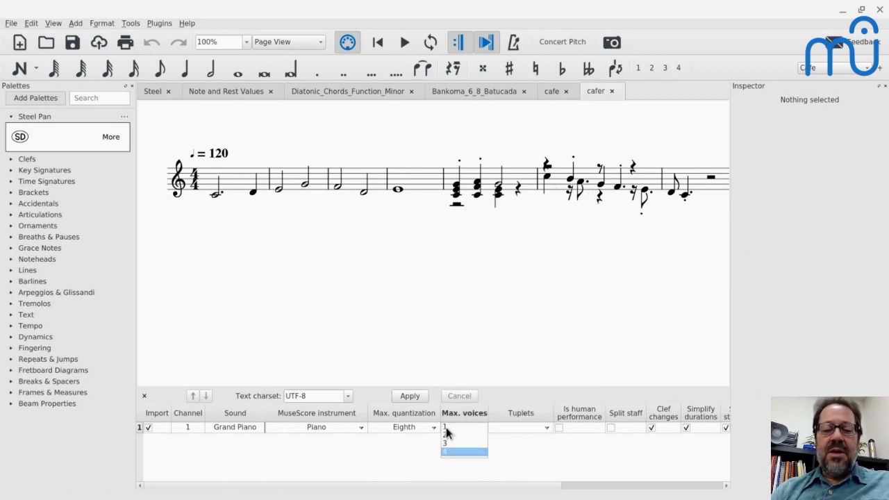
click(458, 428)
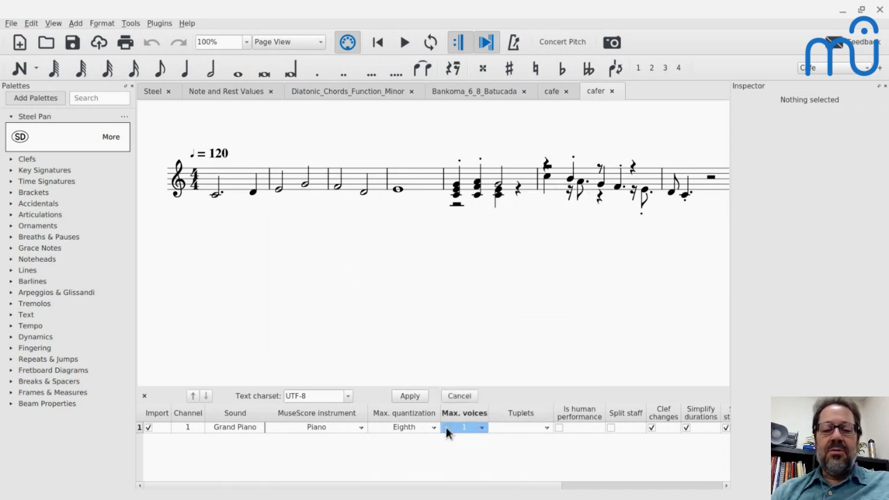
click(409, 396)
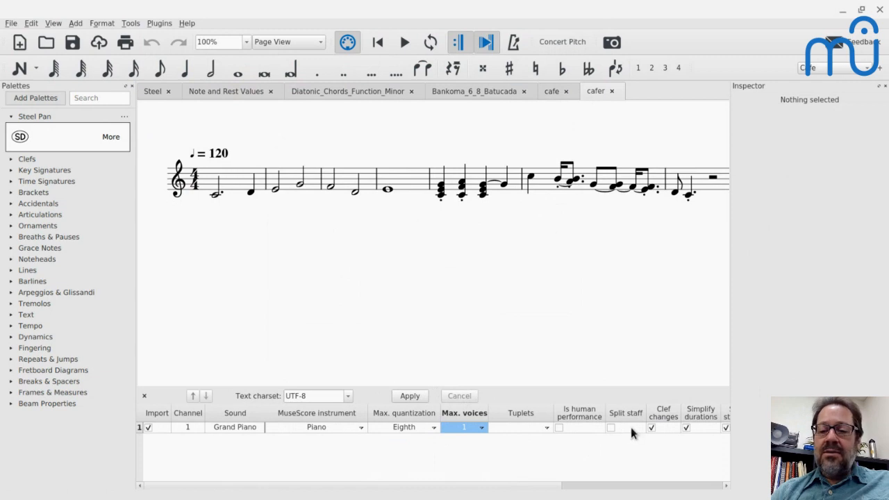
click(687, 429)
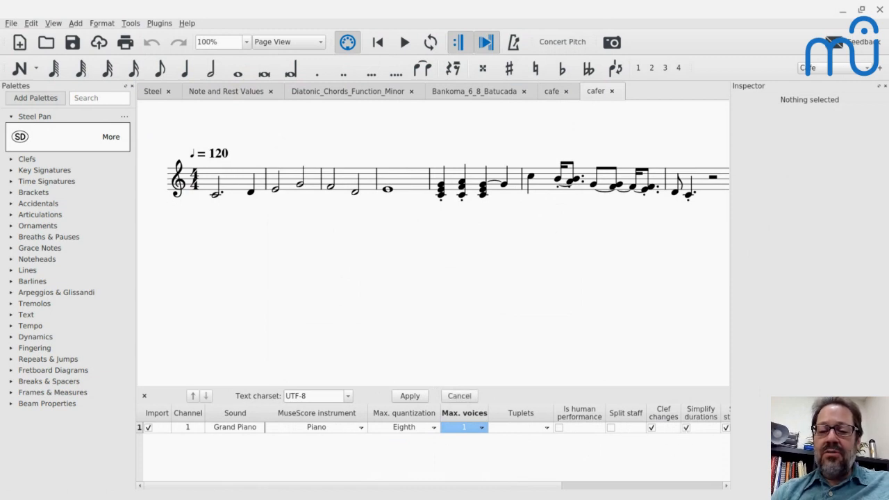
drag(522, 489, 472, 472)
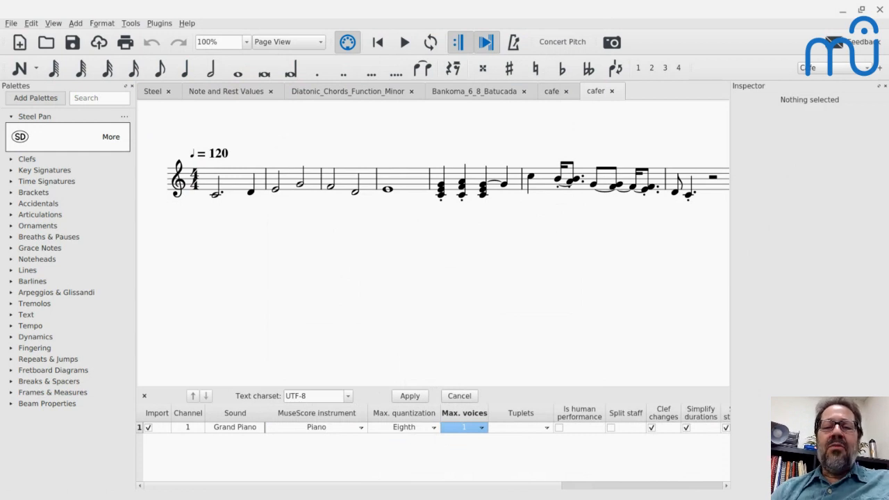
Leave MuseScore for the YouTube live chat window, read the newest viewer questions, and put the chat away.
key(alt+Tab)
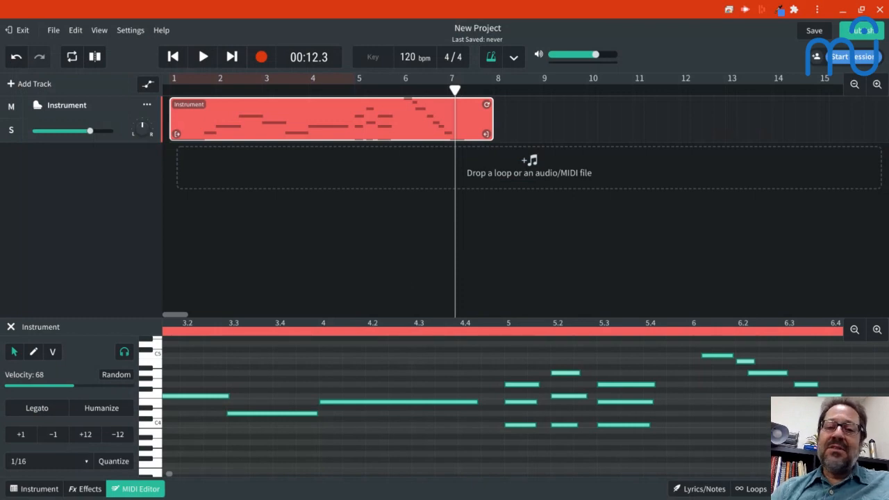
key(alt+Tab)
key(alt+Tab)
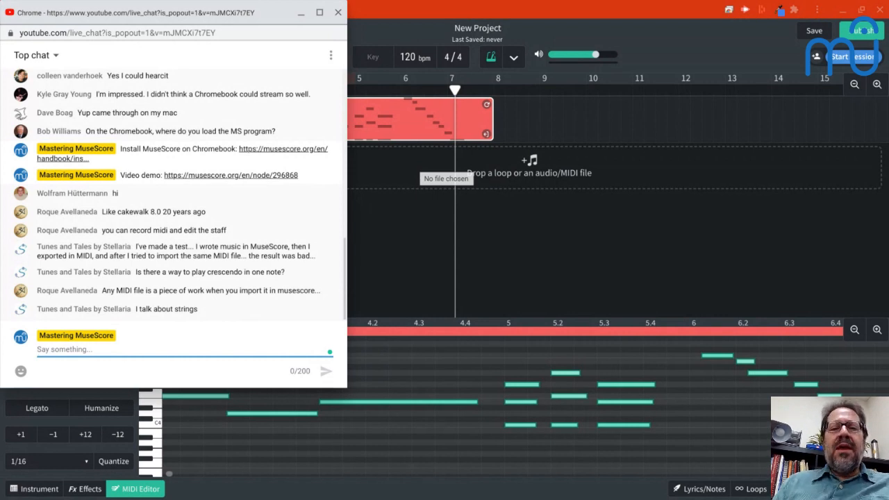
click(300, 13)
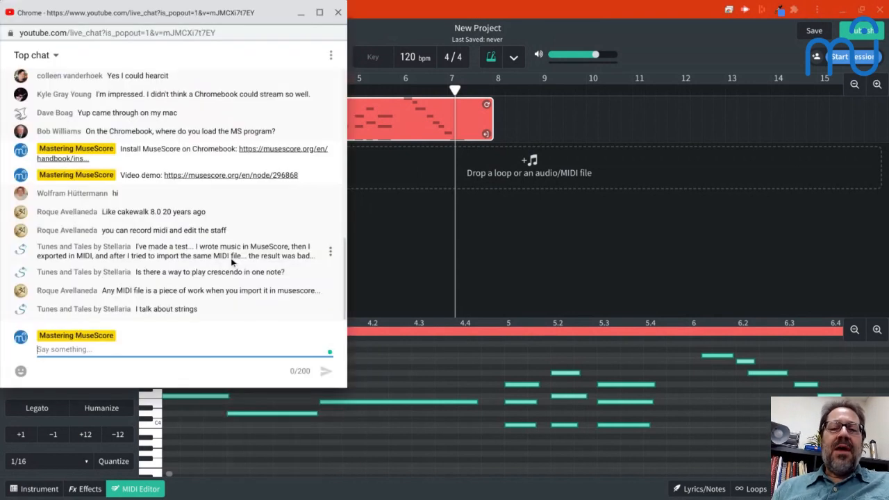
key(alt+Tab)
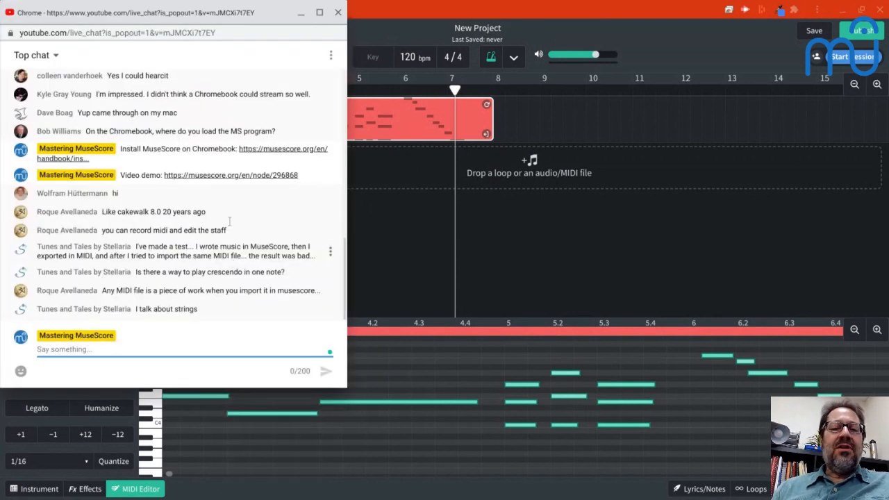
click(301, 14)
Return to MuseScore and play the Steel score from the first Steel Drums note, stopping in measure 2.
key(alt+Tab)
key(alt+Tab)
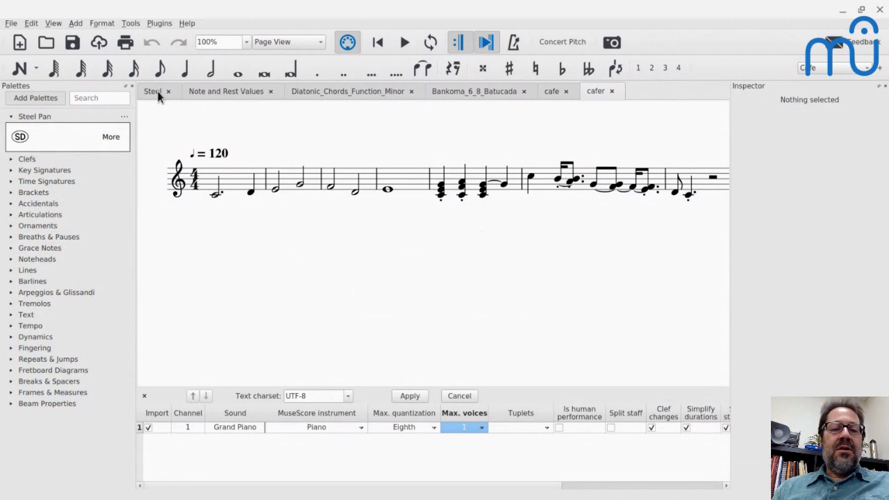
click(152, 91)
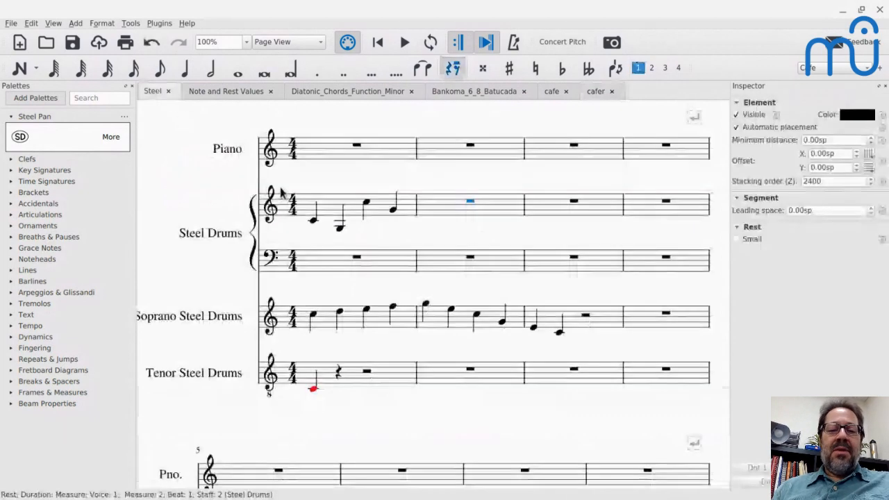
click(316, 227)
key(space)
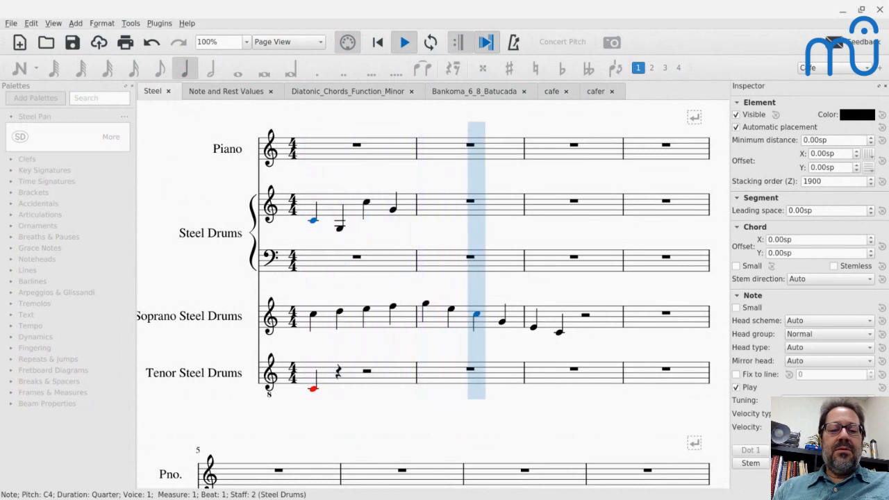
key(space)
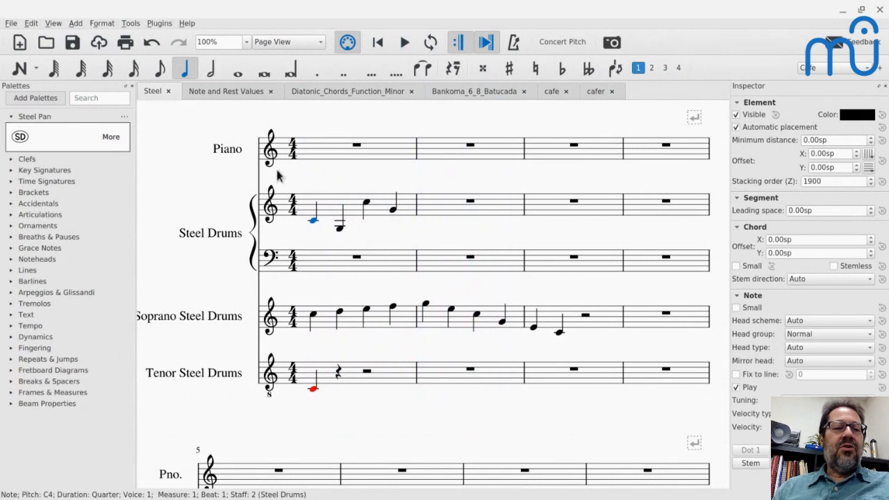
click(11, 23)
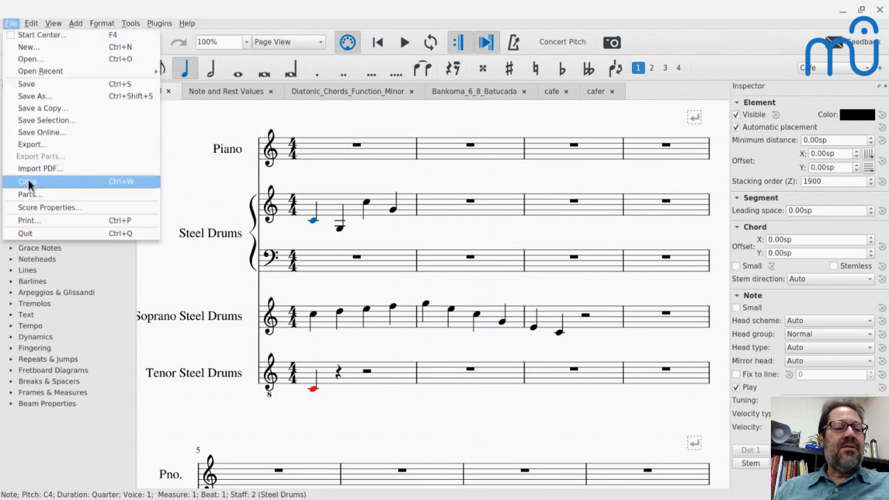
key(Escape)
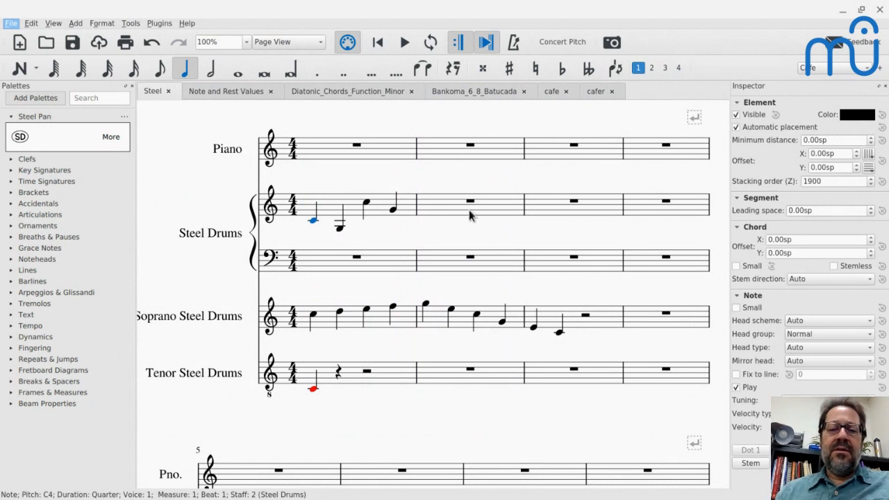
key(alt+Tab)
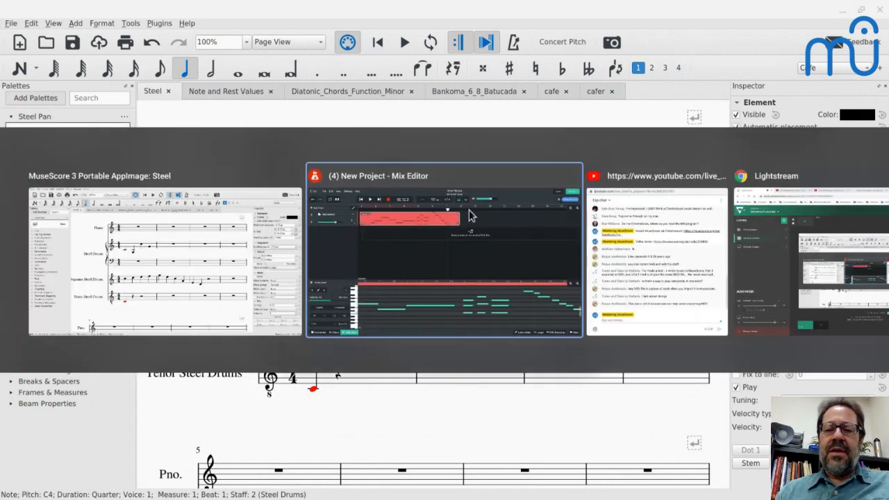
key(alt+Tab)
key(alt+Tab)
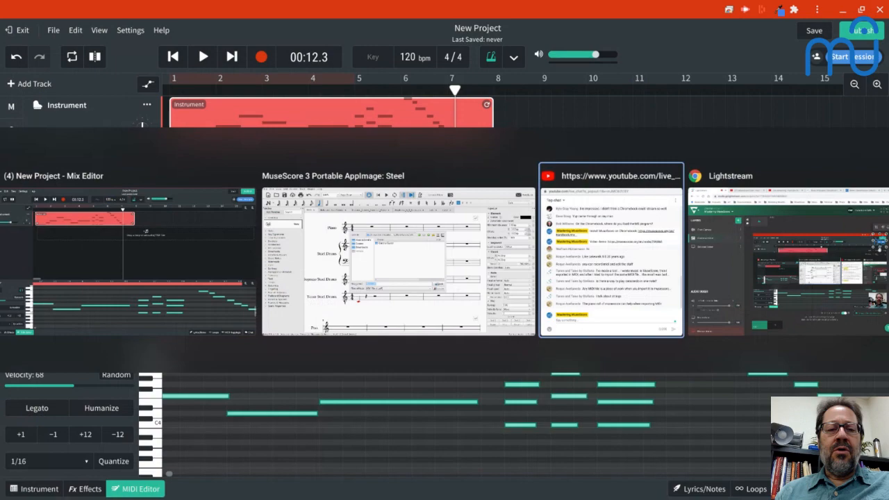
key(alt+shift+Tab)
Export the Steel score to the Scores/Test folder as a Standard MIDI File named Steel.mid.
click(312, 200)
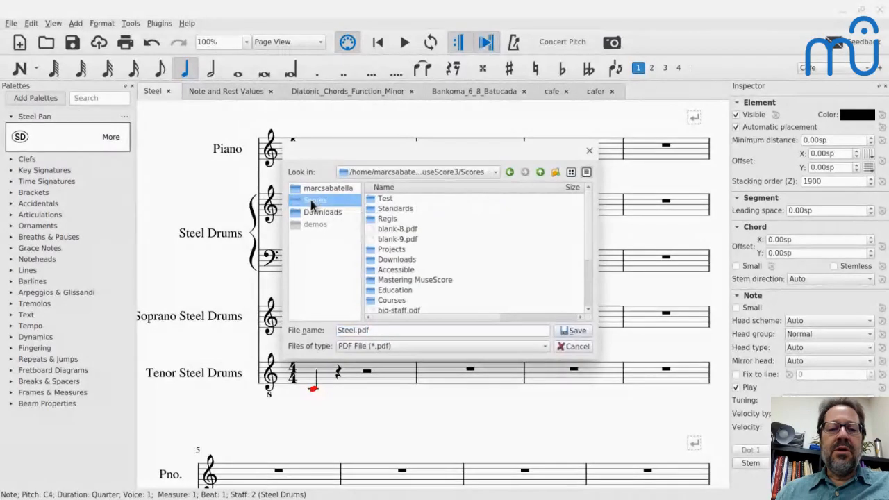
double_click(384, 201)
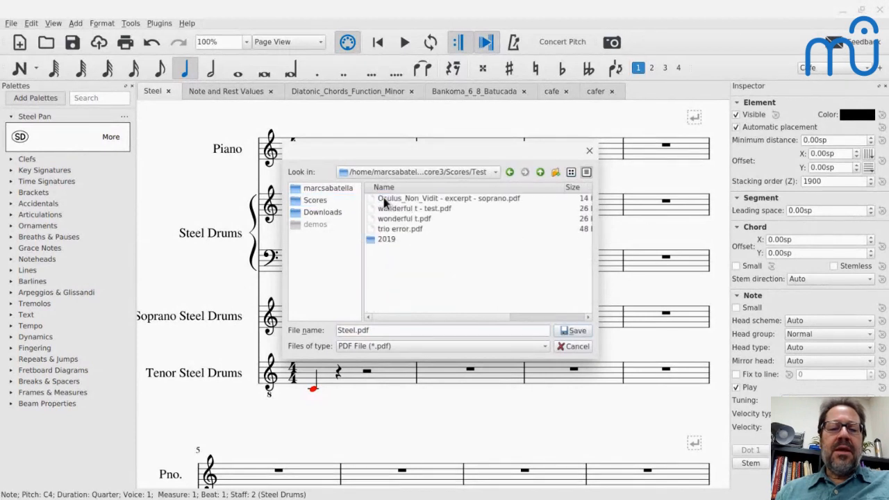
click(382, 347)
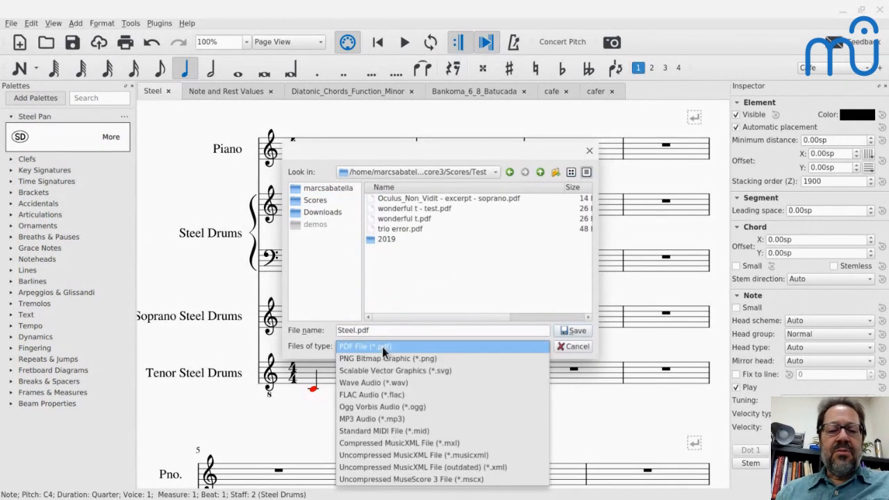
click(374, 431)
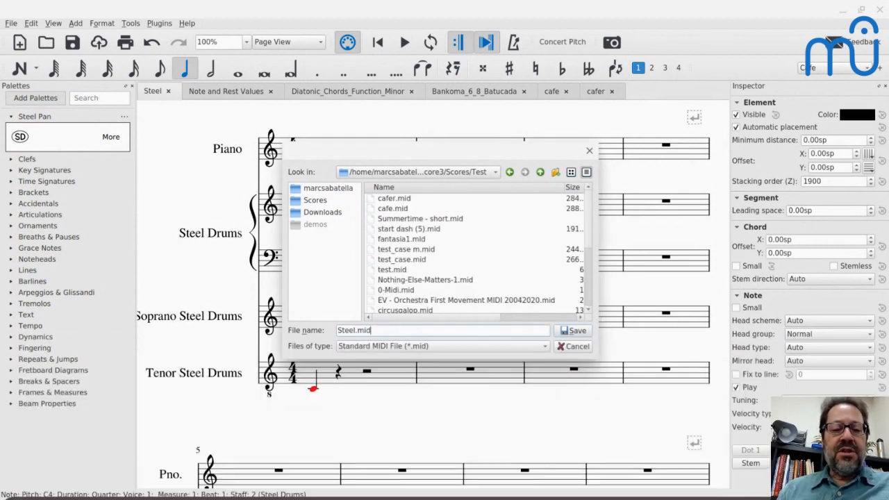
click(366, 330)
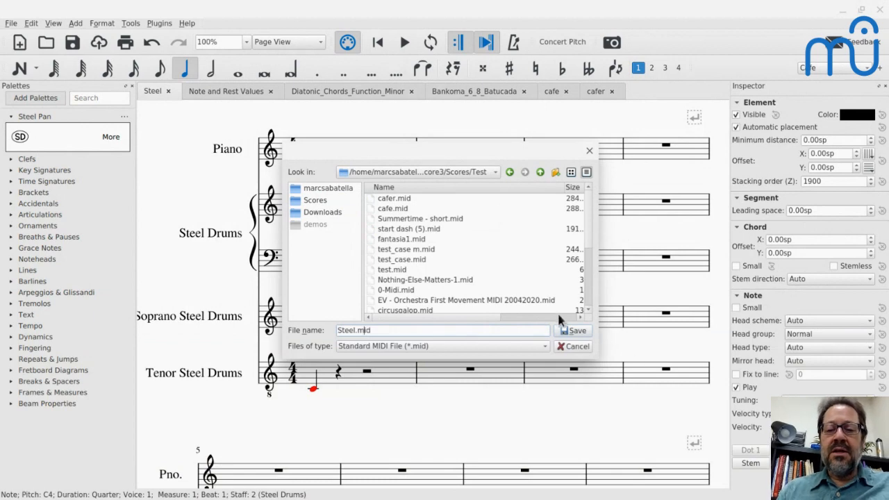
click(573, 331)
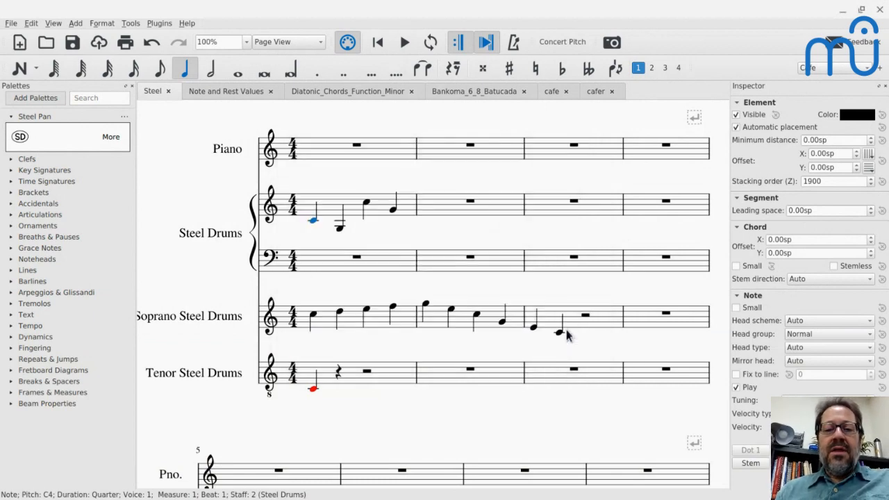
Switch to the BandLab Mix Editor and import Steel.mid from MuseScore3/Scores/Test into the project, showing all file types in the file picker.
key(alt+Tab)
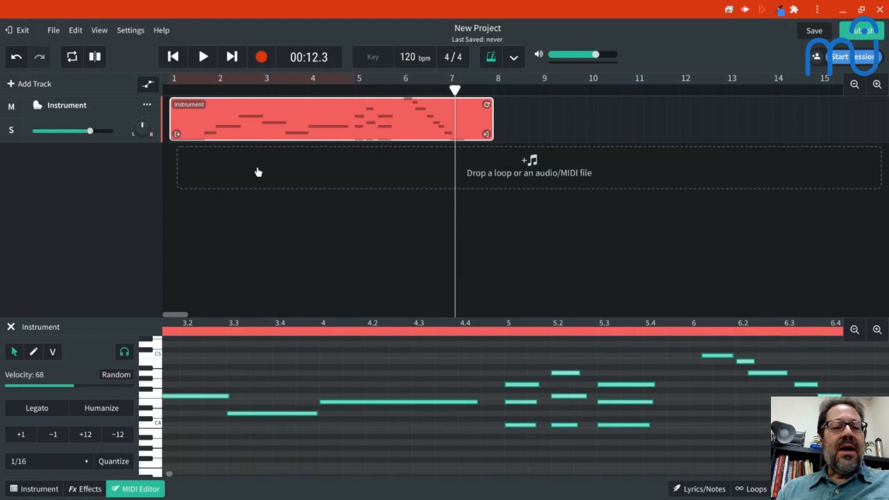
click(258, 172)
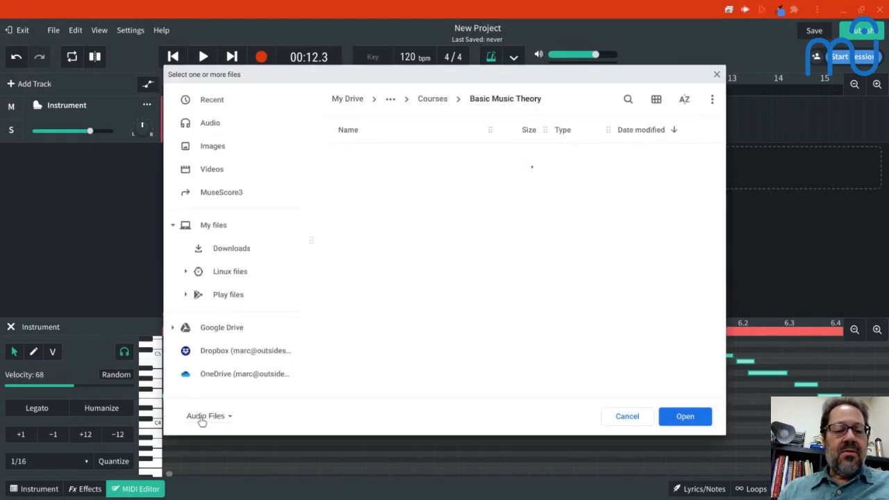
click(202, 419)
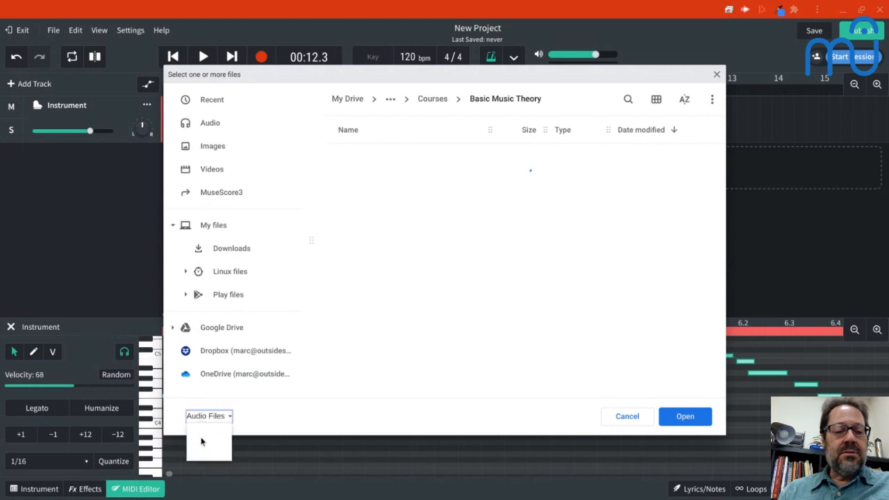
click(198, 449)
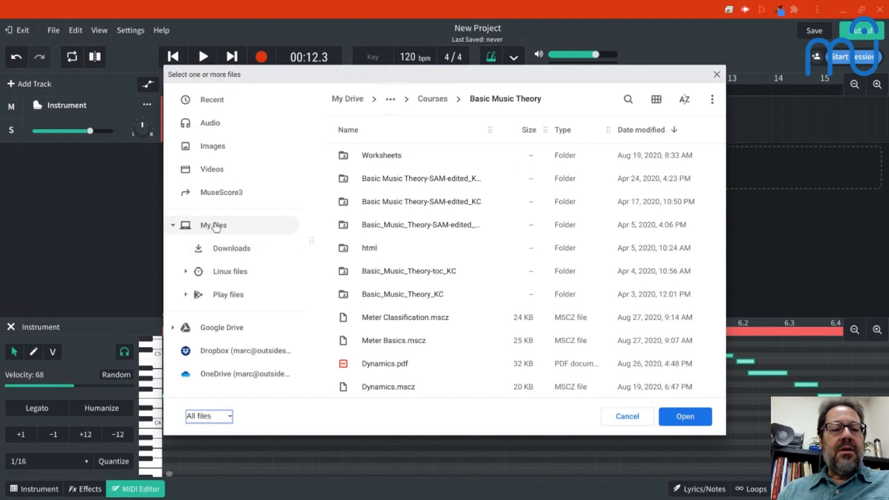
click(213, 196)
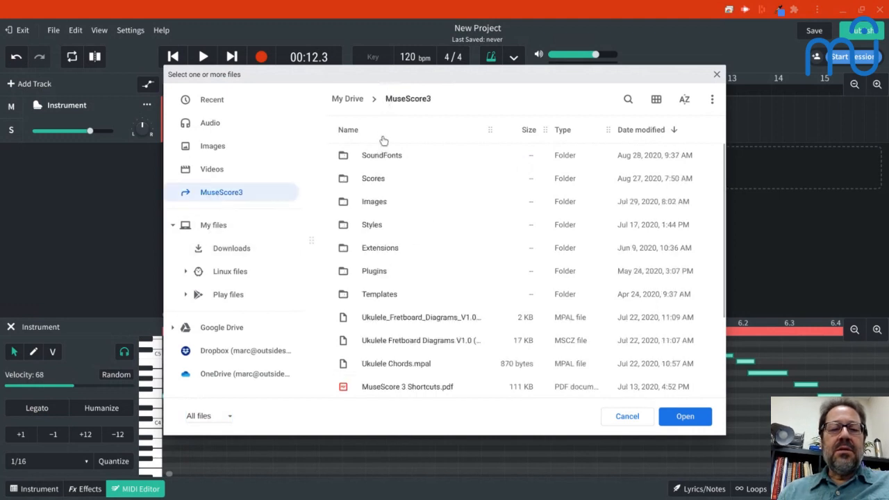
double_click(371, 179)
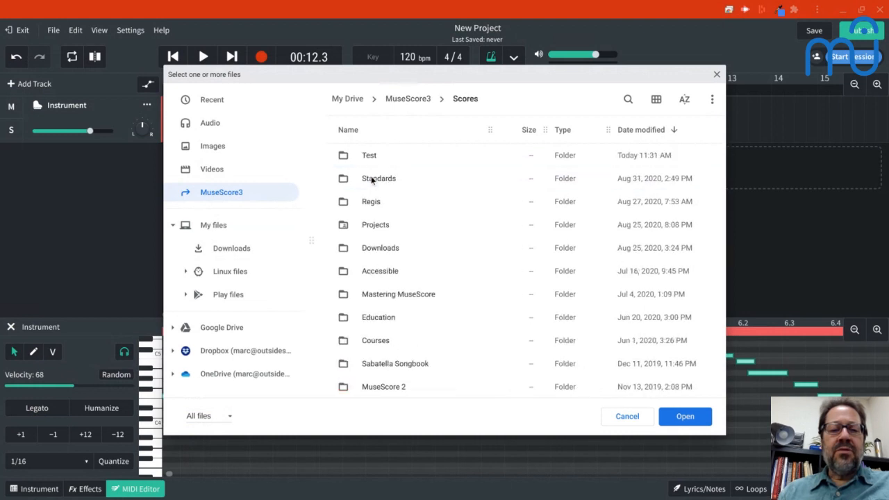
double_click(367, 154)
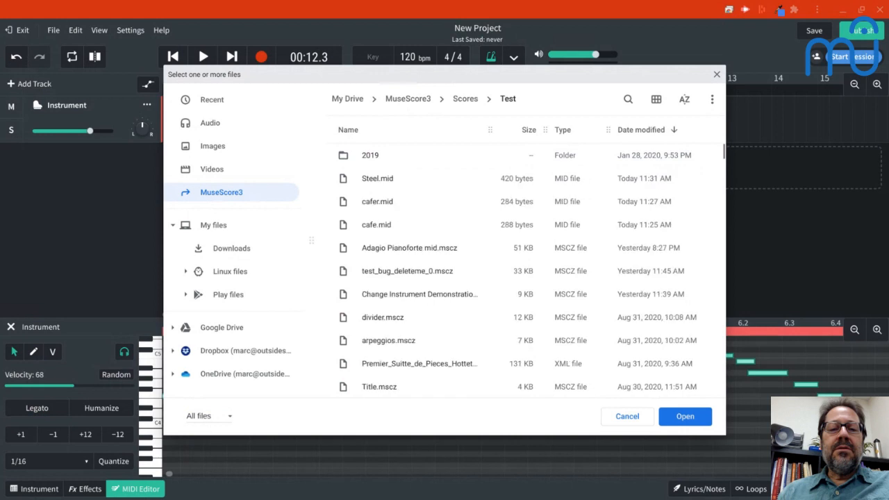
click(365, 178)
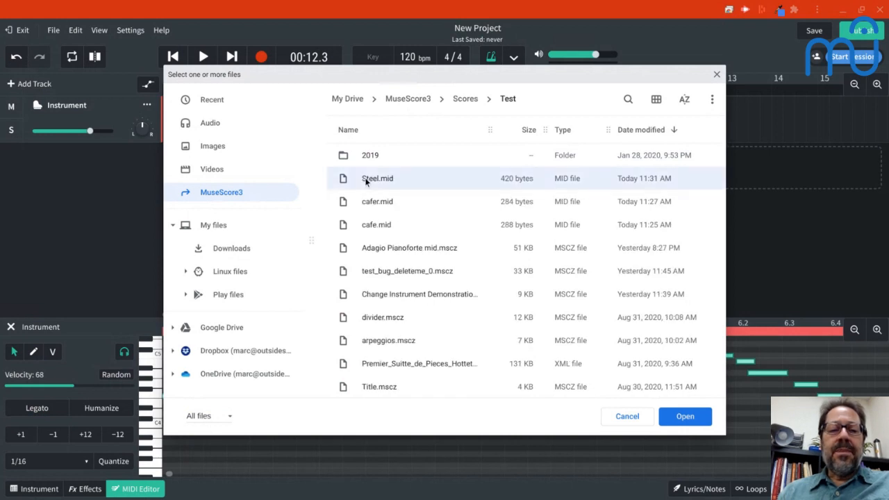
click(690, 419)
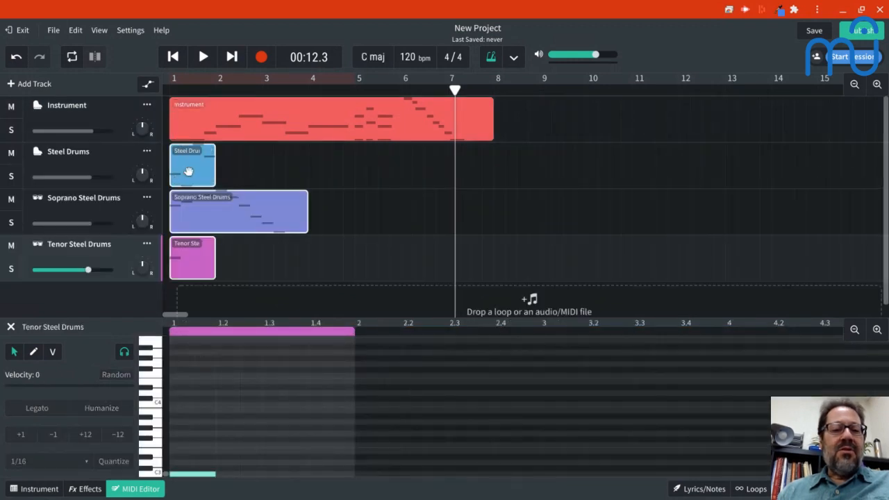
Play the project with the imported steel drum tracks from the start and pause in measure 3.
key(Home)
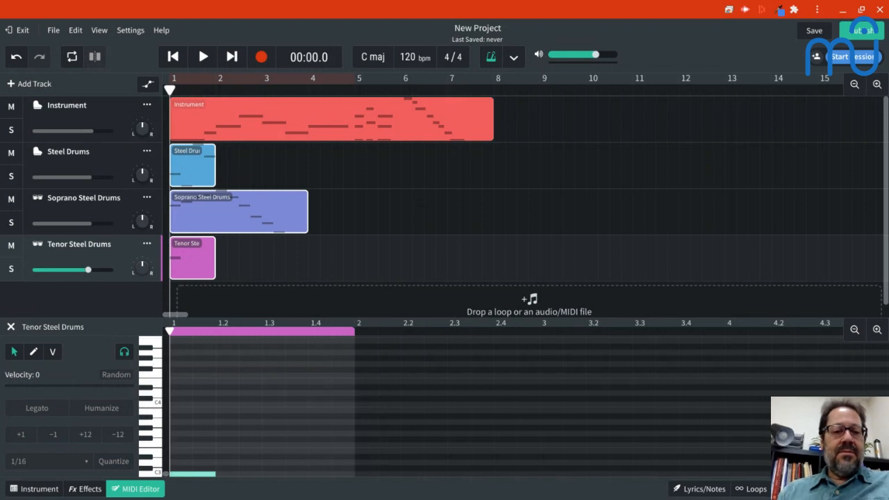
key(space)
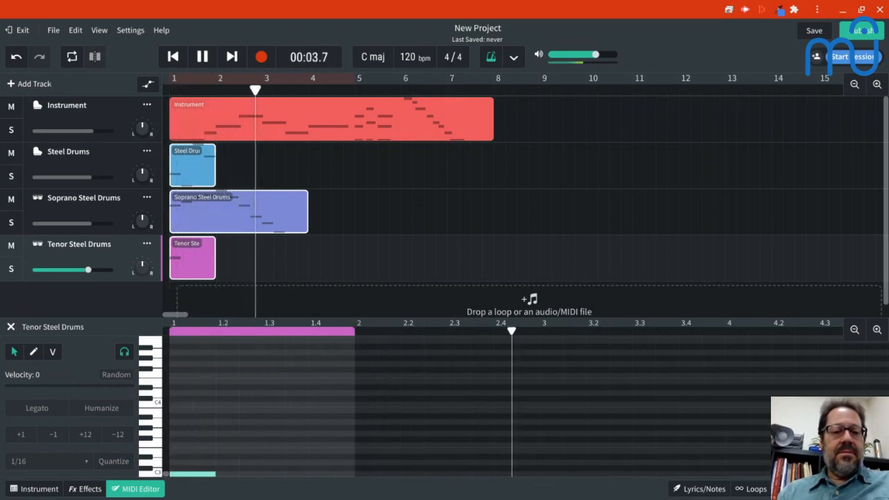
key(space)
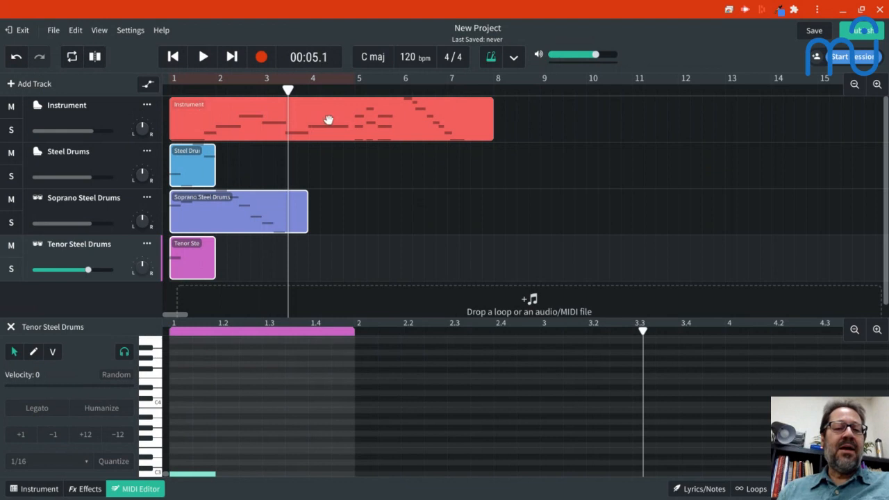
Delete the region on the Instrument track and play only the steel drum tracks from the beginning, pausing in measure 3.
click(242, 109)
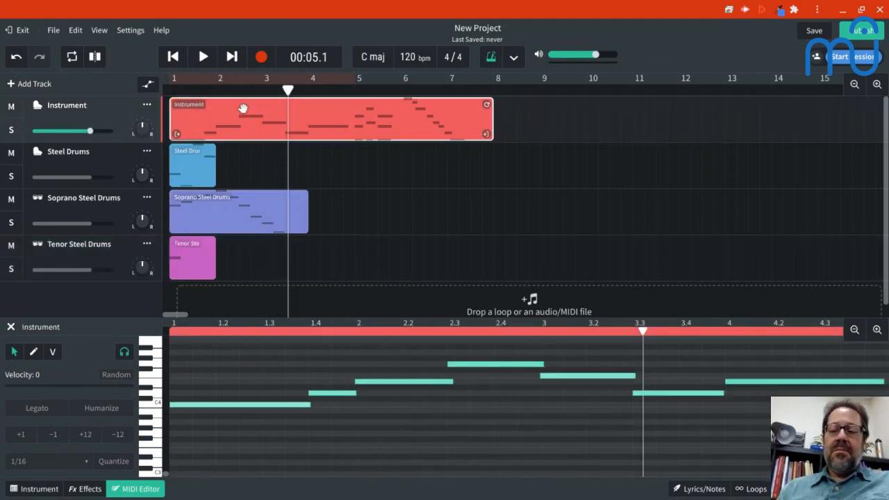
key(Delete)
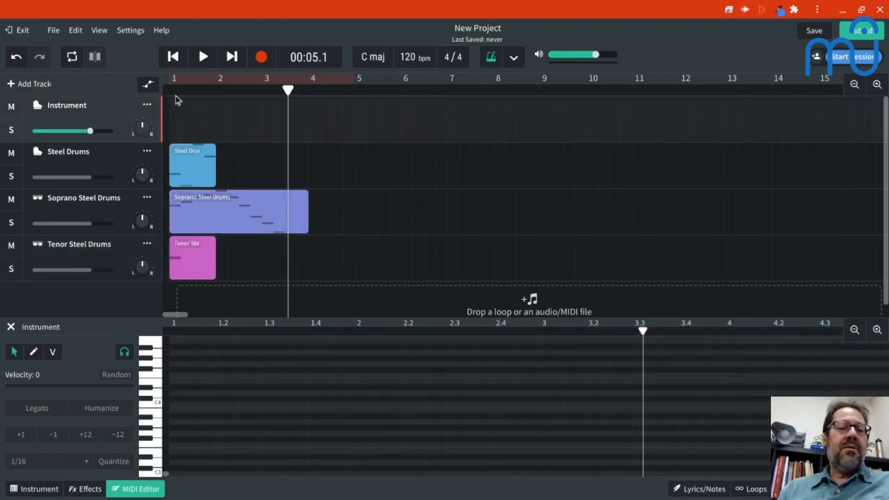
key(Return)
key(space)
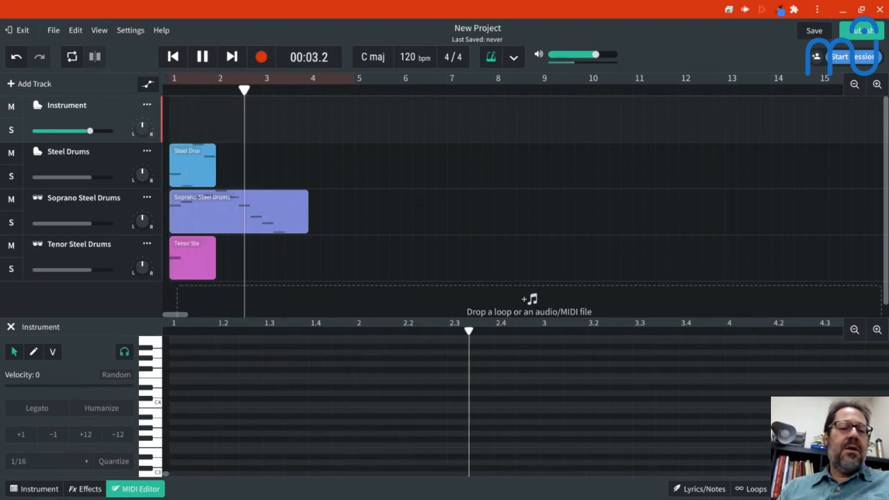
key(space)
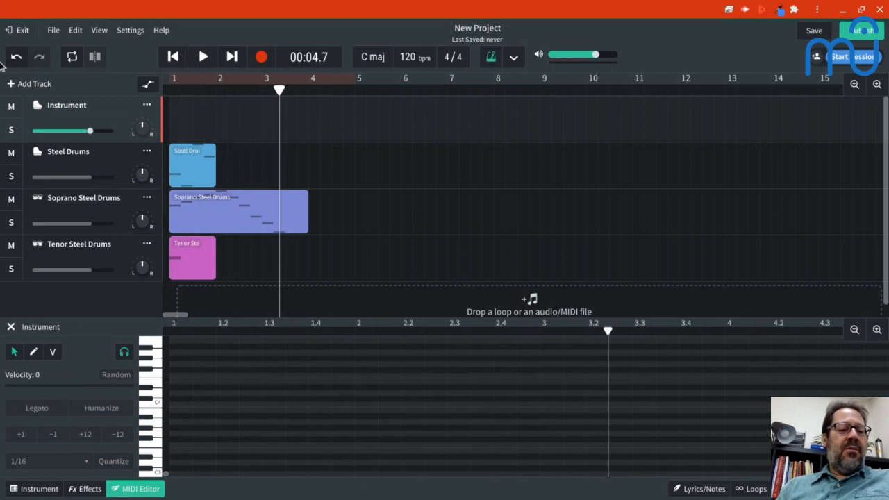
Change the Steel Drums track's instrument to Steel Drum from the Percussion category.
click(64, 154)
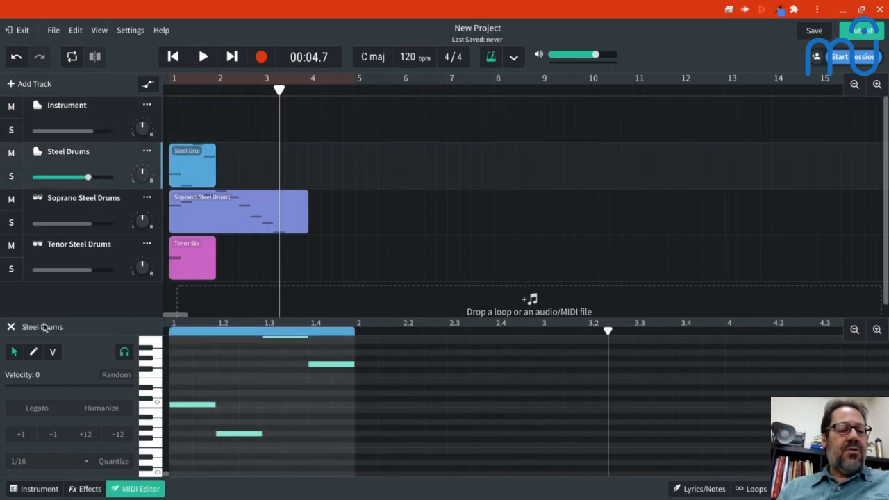
click(148, 152)
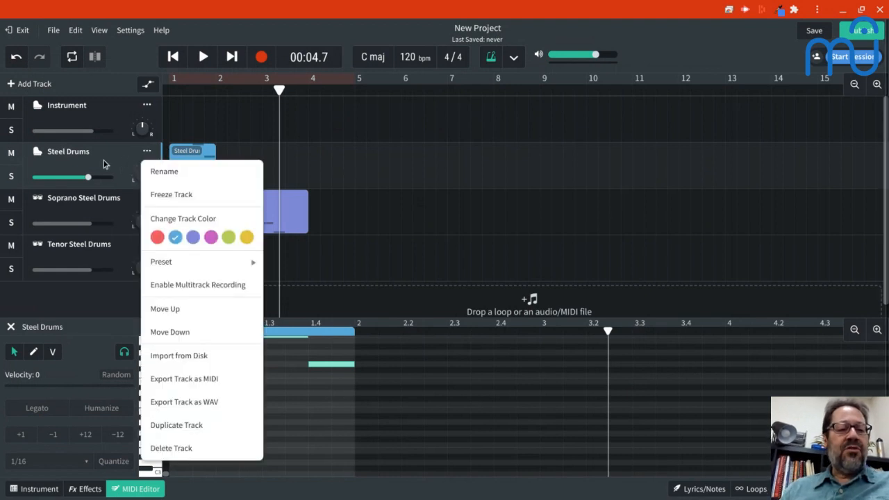
click(76, 163)
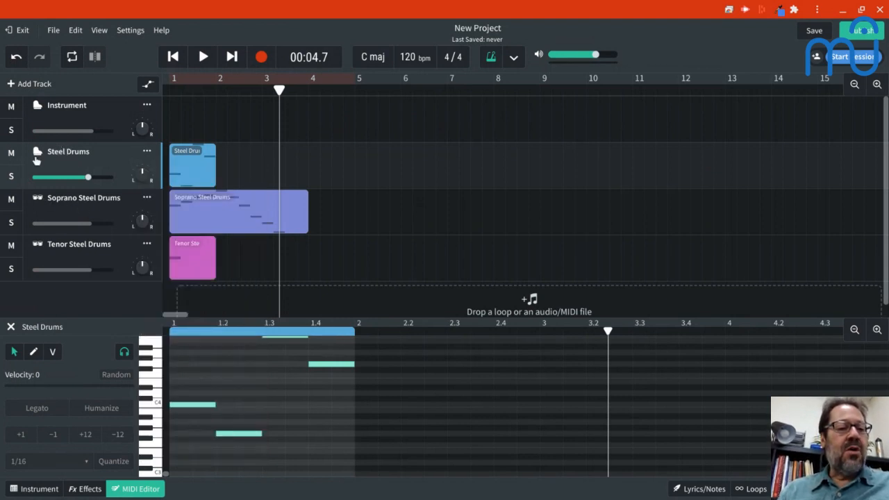
click(37, 158)
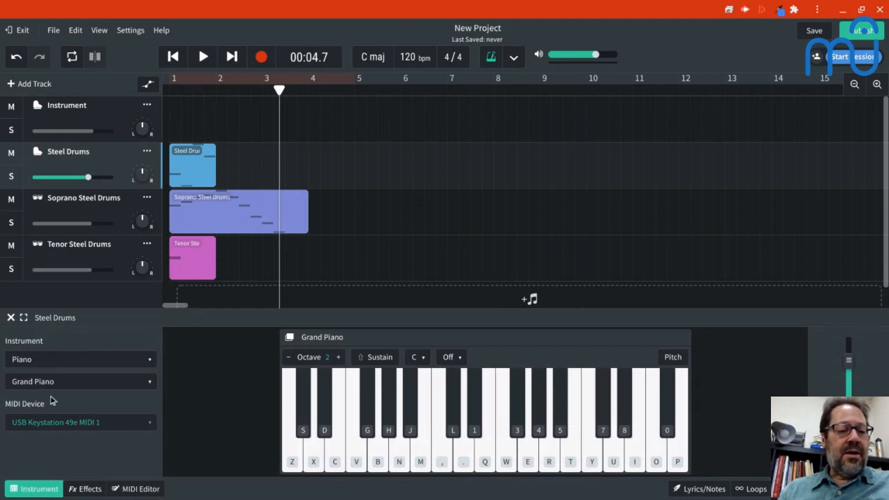
click(43, 367)
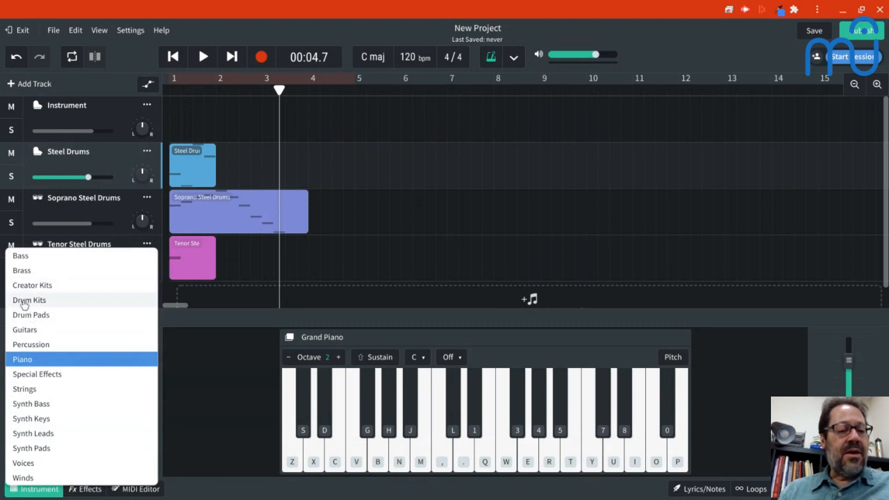
click(28, 344)
click(38, 382)
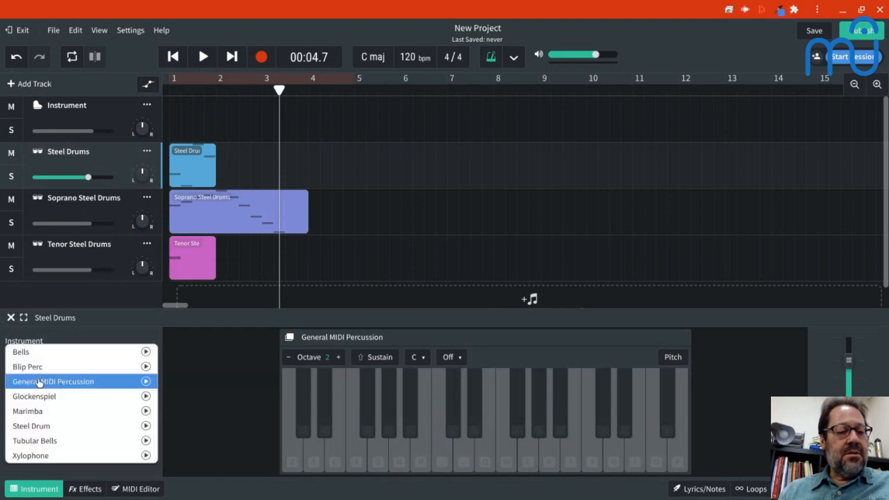
click(30, 427)
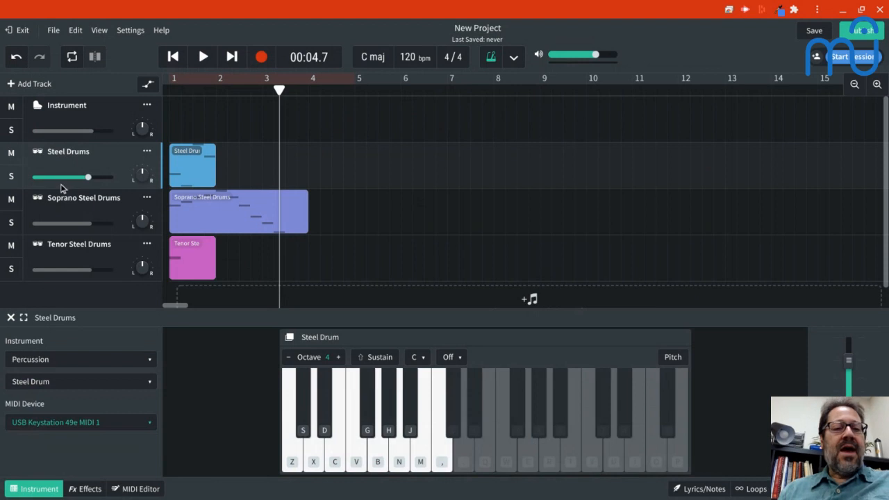
Play the project from the start to hear the Steel Drum sound, and stop playback.
key(Return)
key(space)
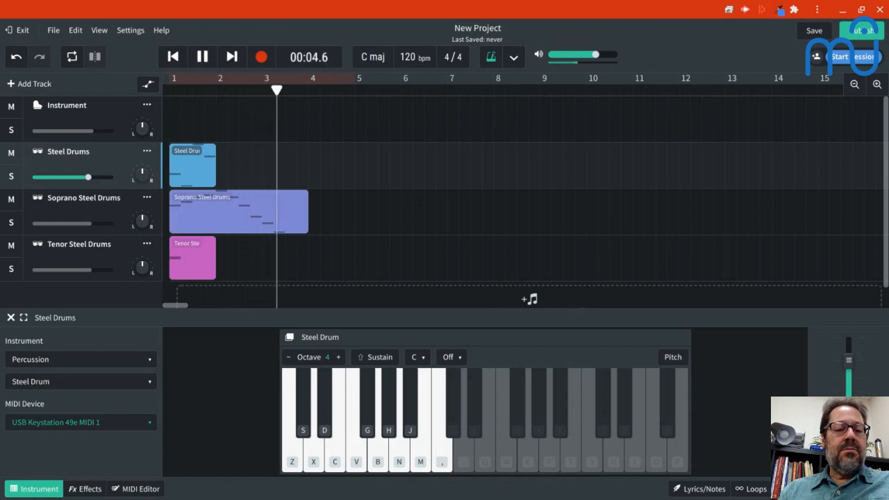
key(space)
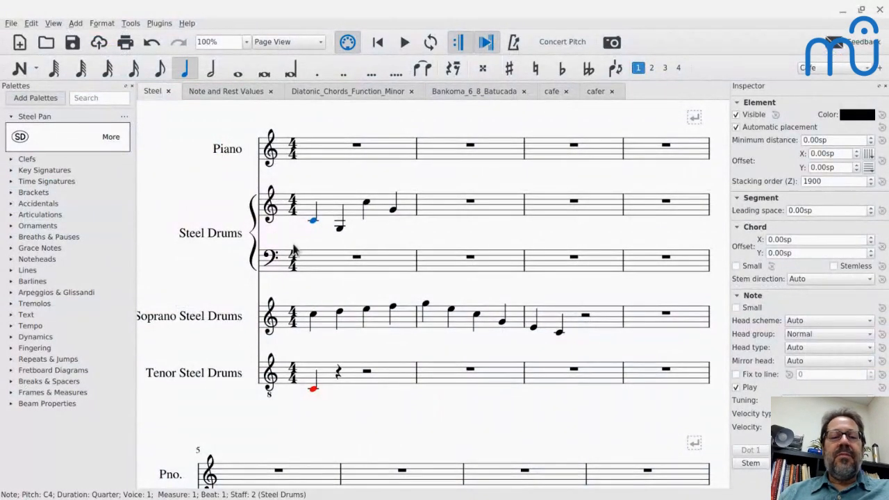
Switch to the live chat window to read the newest questions, and minimize it to return to the Steel score.
key(alt+Tab)
key(alt+Tab)
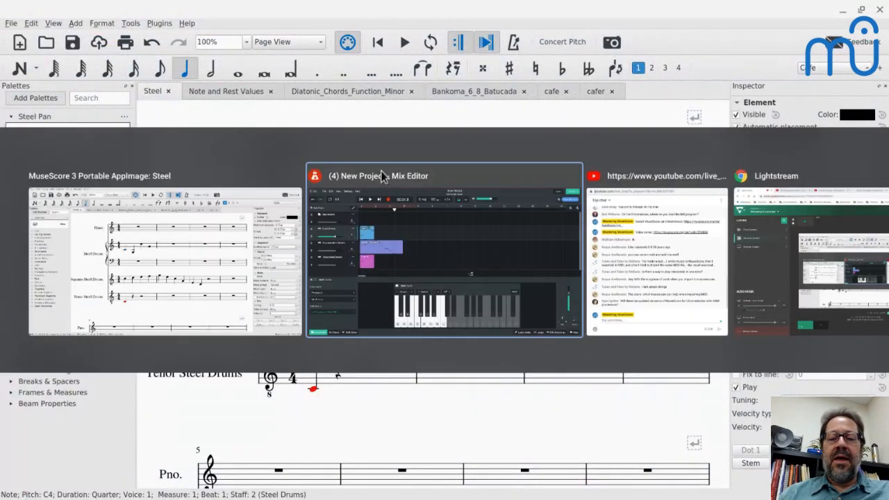
key(Escape)
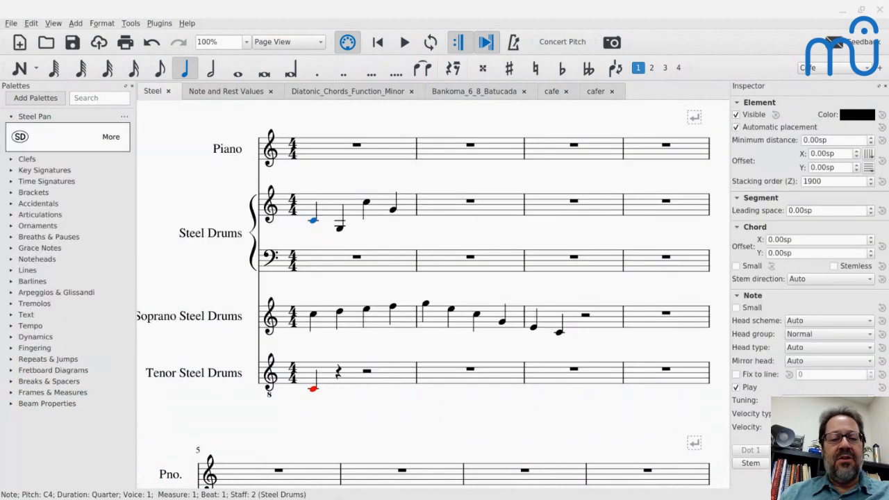
key(alt+Tab)
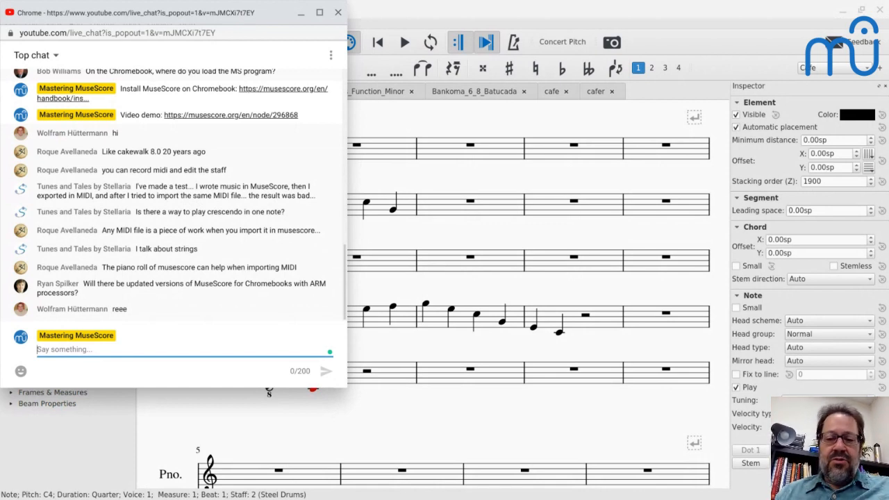
click(303, 13)
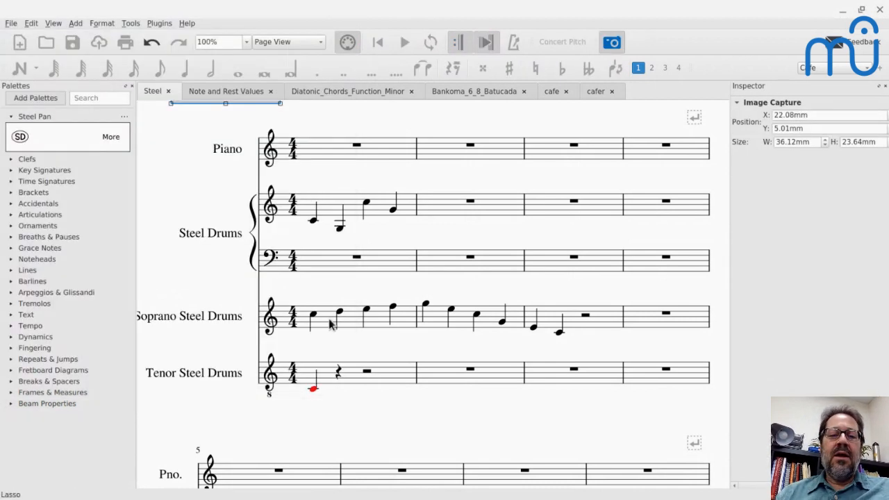
Frame an image capture area of about 120 × 41 mm around the Soprano and Tenor Steel Drums staves in the first three measures.
key(ctrl+z)
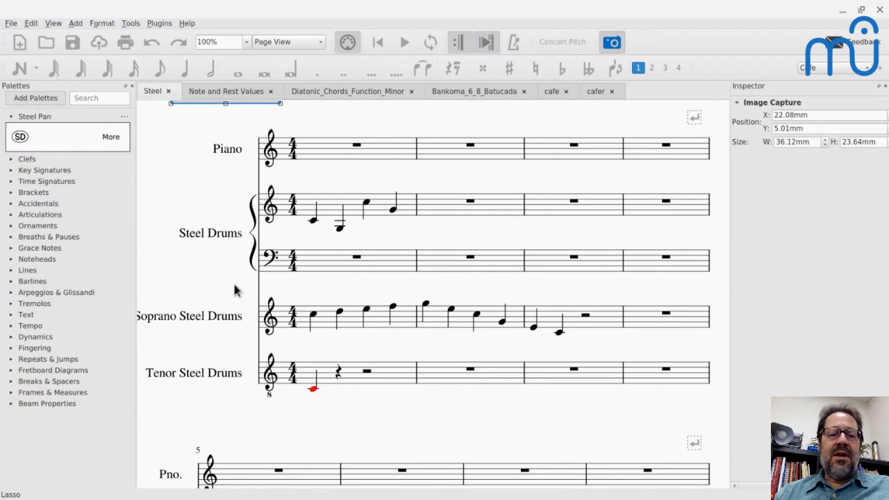
drag(402, 327, 225, 244)
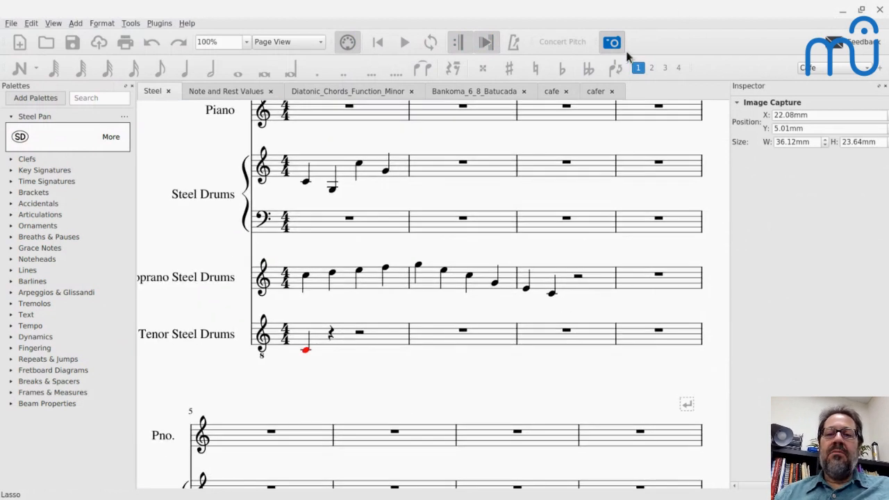
click(613, 43)
click(613, 43)
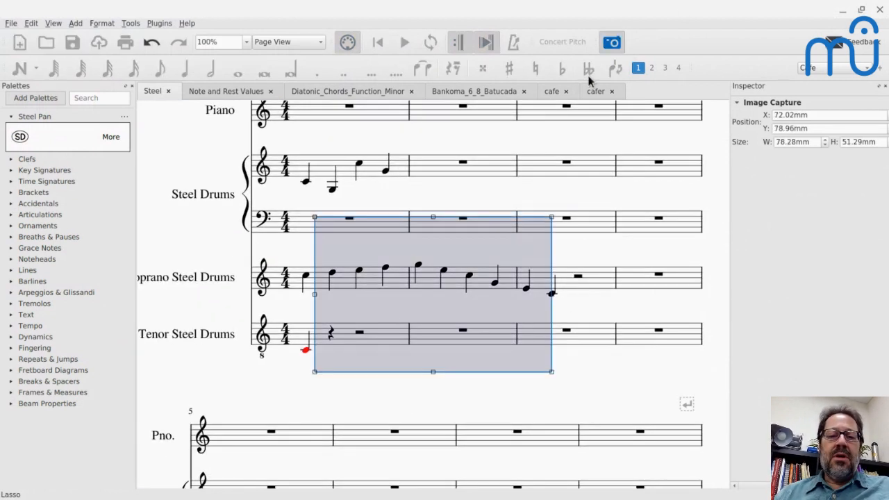
drag(403, 321, 331, 347)
drag(478, 397, 605, 367)
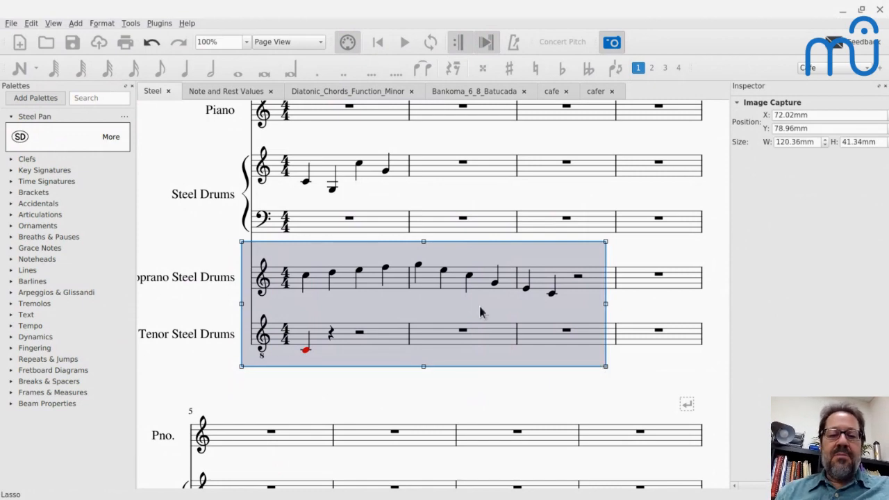
Switch to the blank Google Docs document, enter a paragraph of filler text, and paste the captured score image below it.
key(alt+Tab)
key(alt+Tab)
key(alt+Tab)
key(alt+Tab)
key(alt+Tab)
key(alt+Tab)
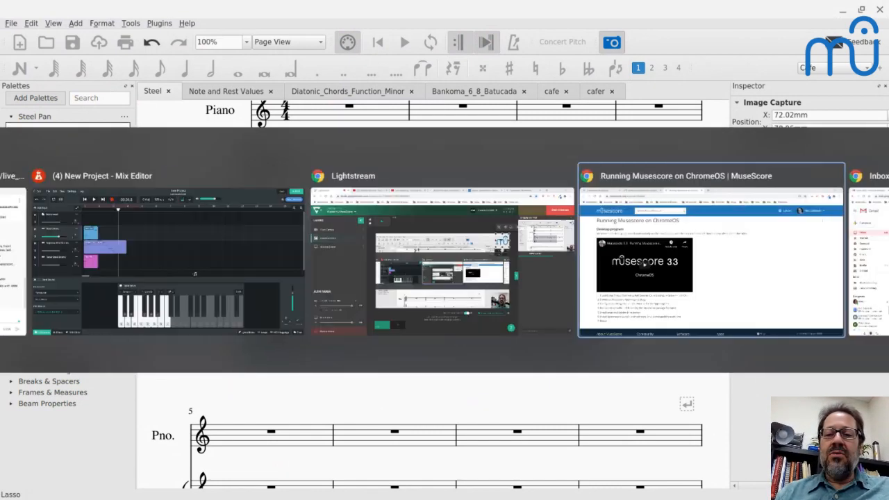
key(alt+Tab)
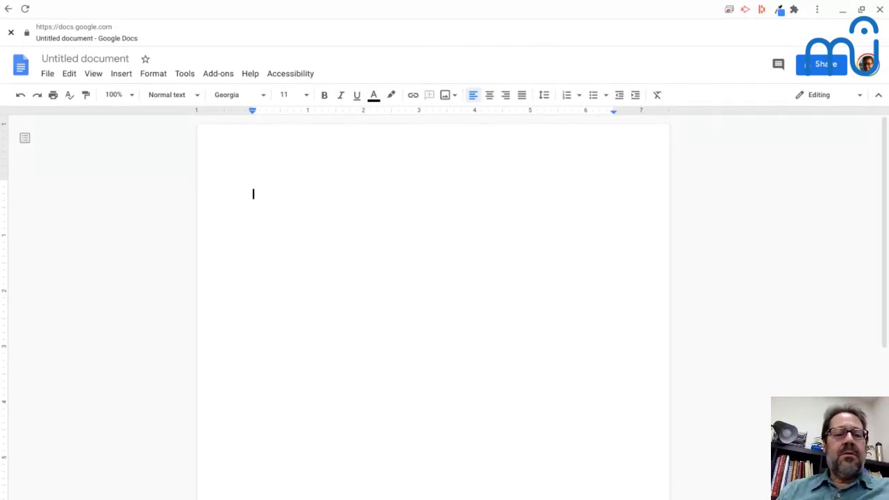
text(Hsdlkfjhs dlfksjdh fhlsjdfh ssdjlf)
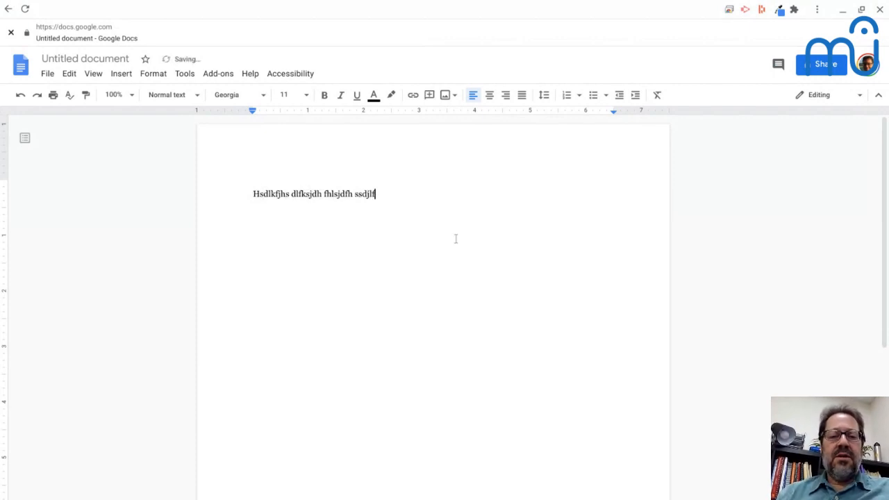
text(akjsdh falkjfdh a)
key(Return)
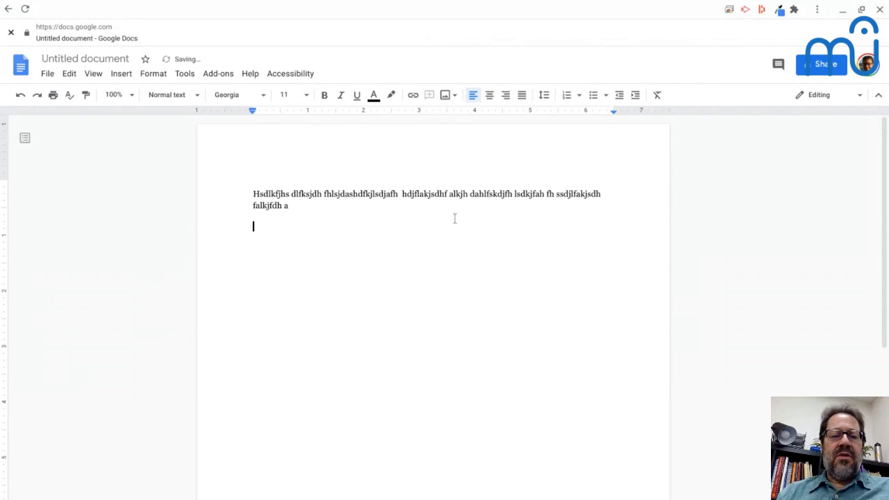
key(ctrl+v)
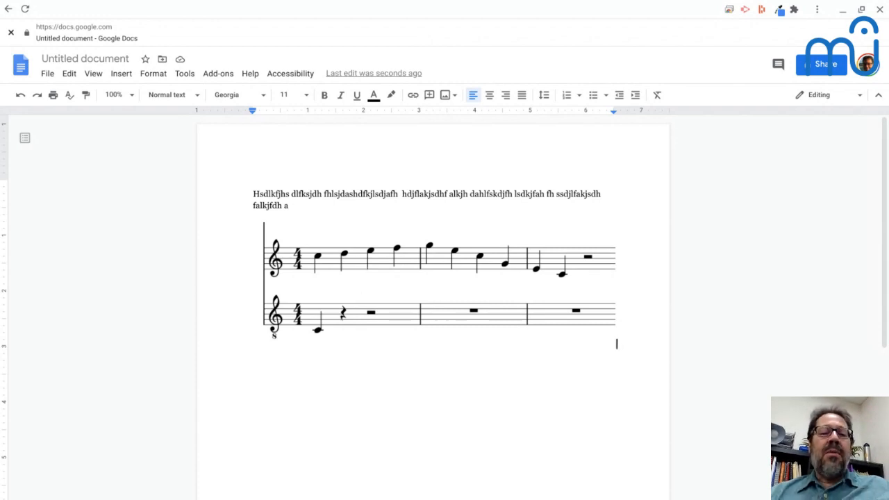
Return to MuseScore and show the Diatonic_Chords_Function_Minor score from its title at 55% zoom.
key(alt+Tab)
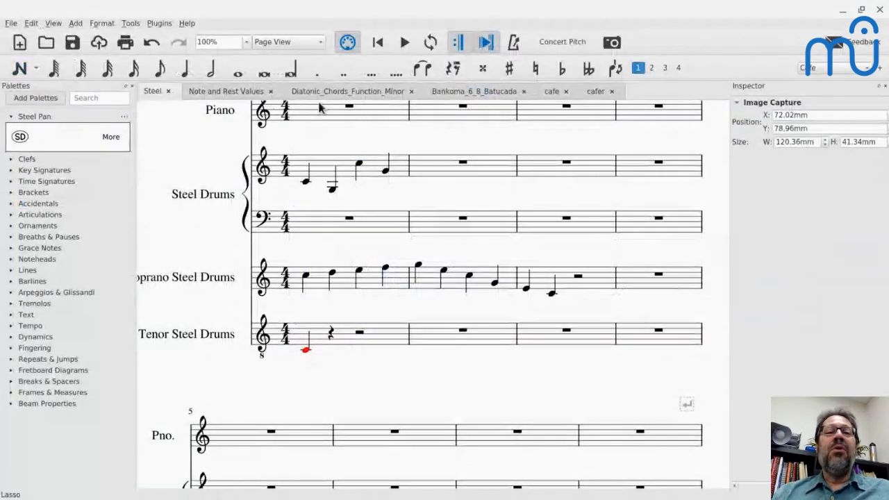
click(326, 91)
key(ctrl+0)
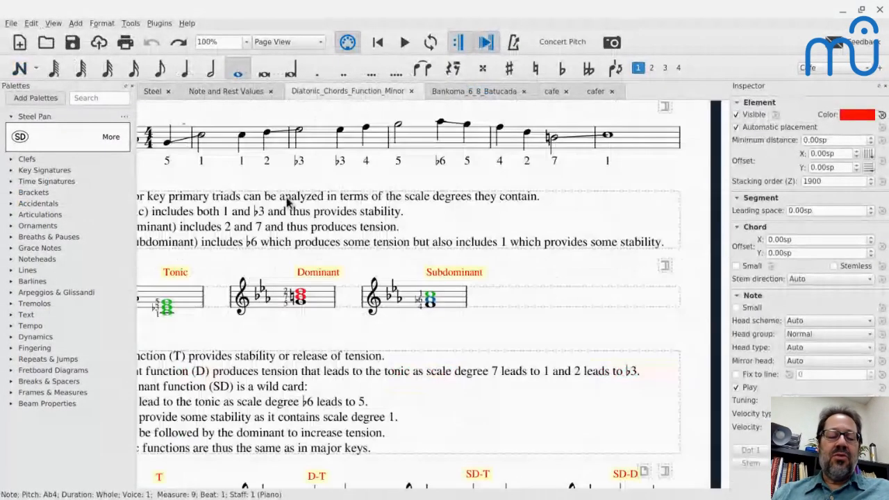
key(ctrl+minus)
key(ctrl+minus)
key(ctrl+minus)
key(ctrl+minus)
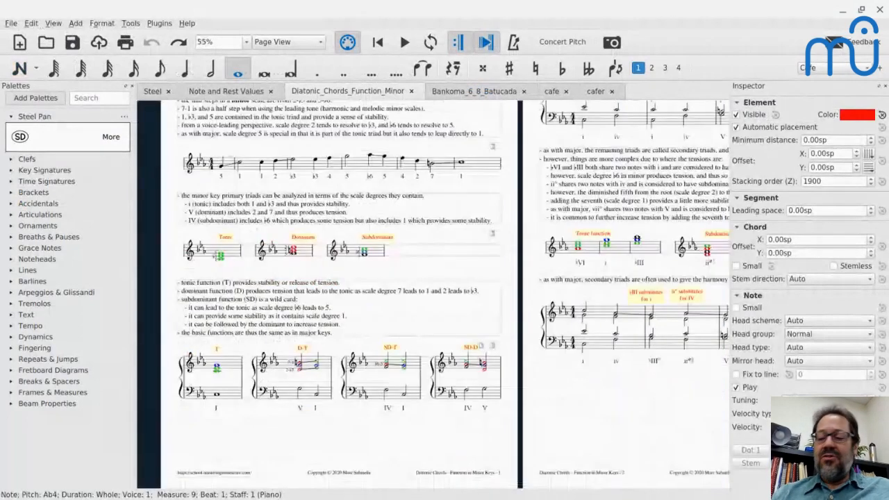
scroll(266, 221, up, 3)
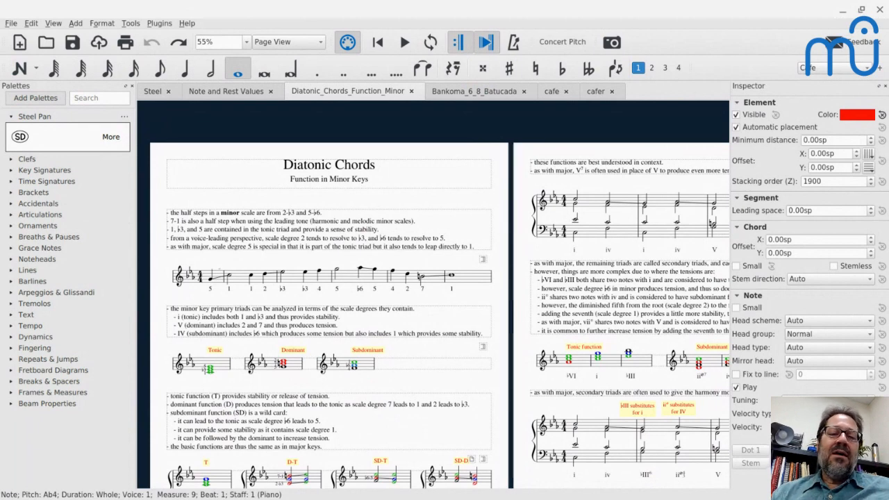
Examine the first page's text frames, scale-degree melody, and tonic, dominant and subdominant examples at a larger zoom.
scroll(274, 218, up, 3)
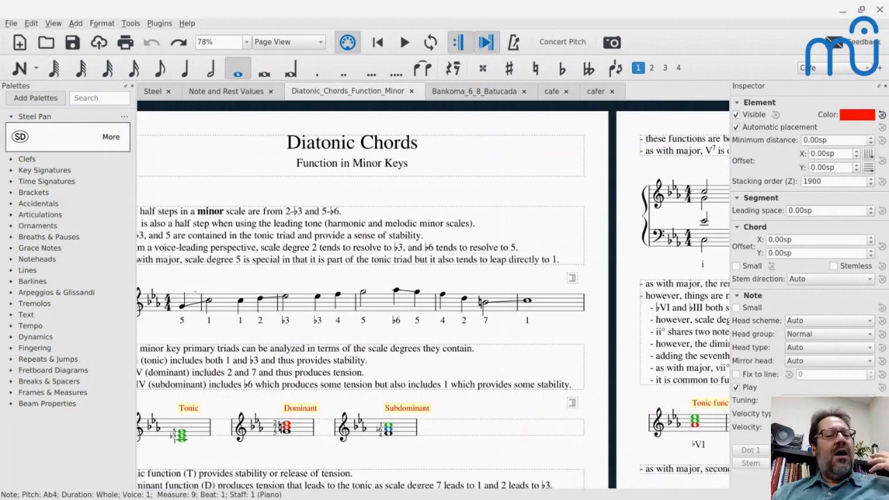
scroll(235, 122, up, 1)
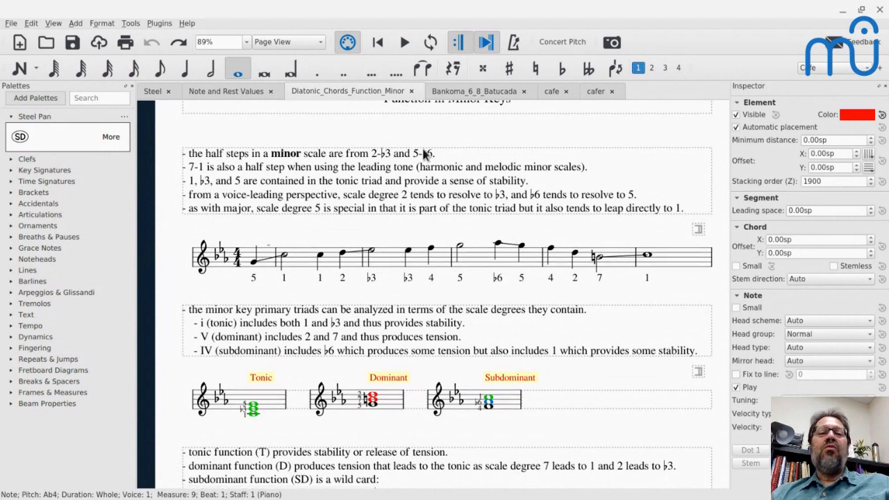
scroll(416, 153, down, 1)
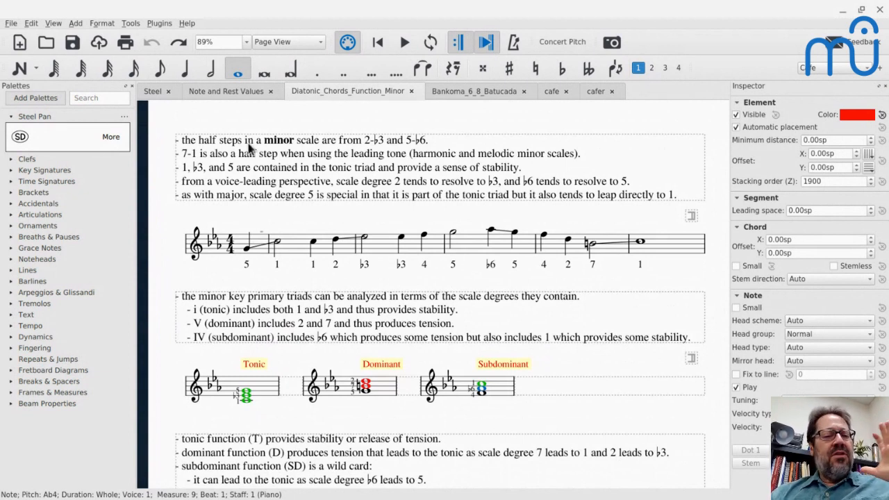
scroll(249, 148, up, 3)
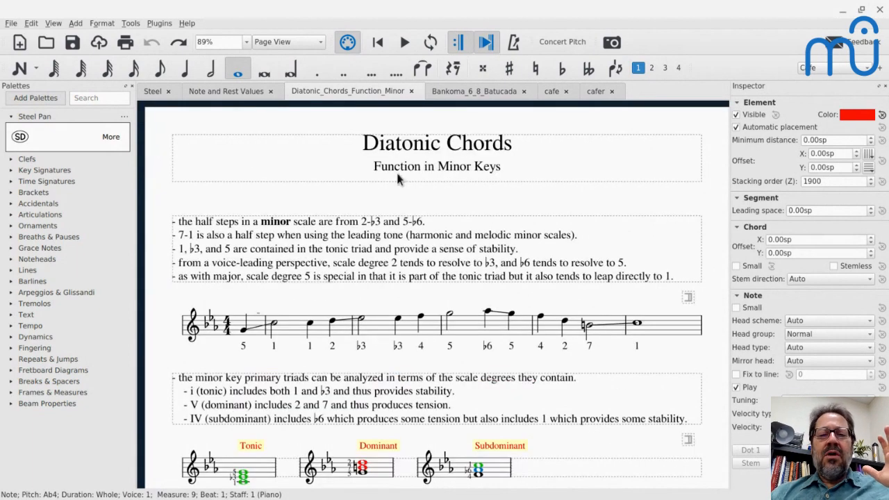
scroll(459, 171, down, 2)
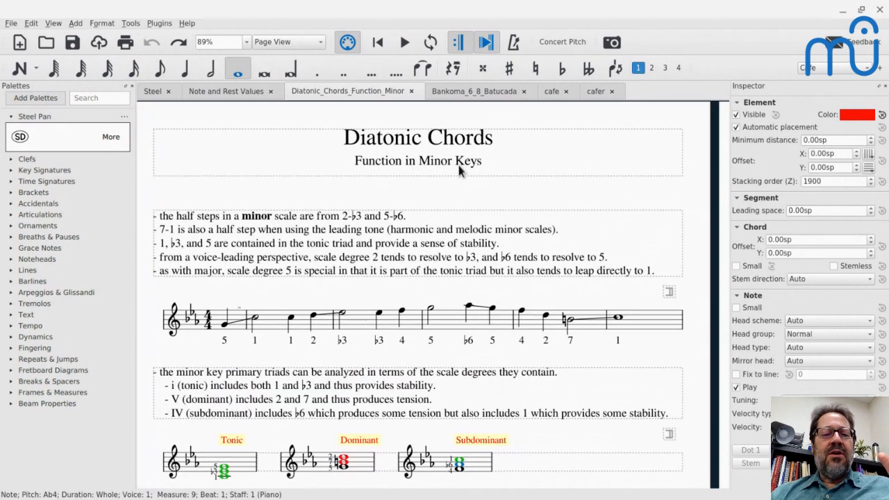
scroll(459, 172, left, 3)
scroll(458, 171, down, 1)
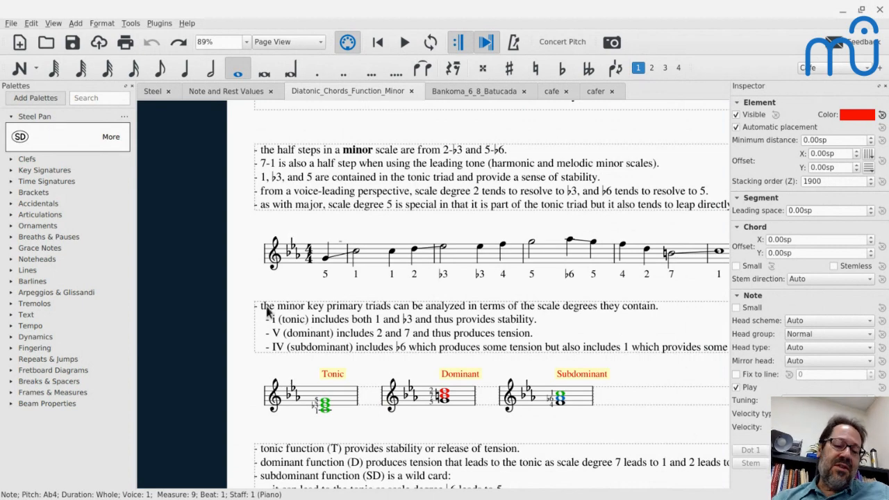
scroll(266, 306, down, 2)
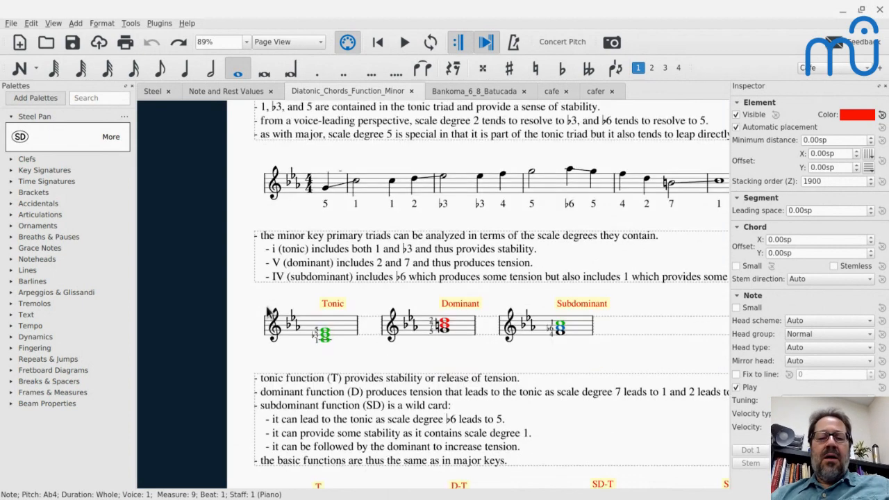
scroll(268, 312, down, 3)
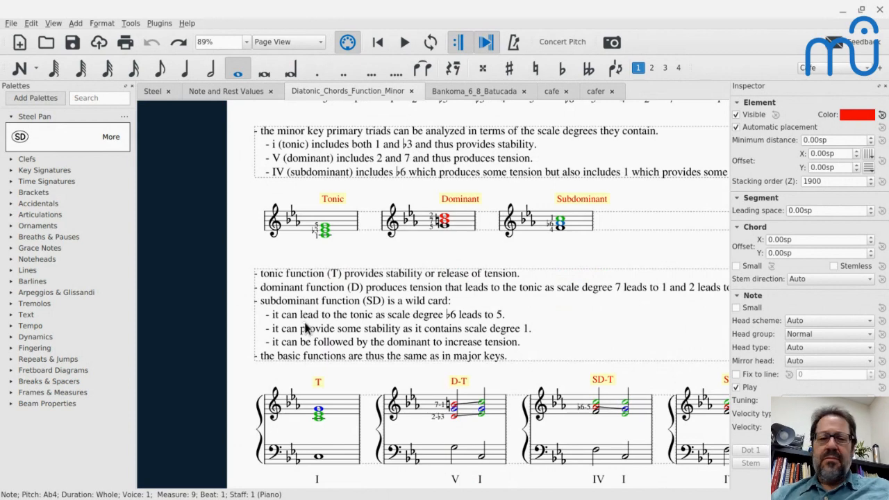
scroll(305, 329, right, 3)
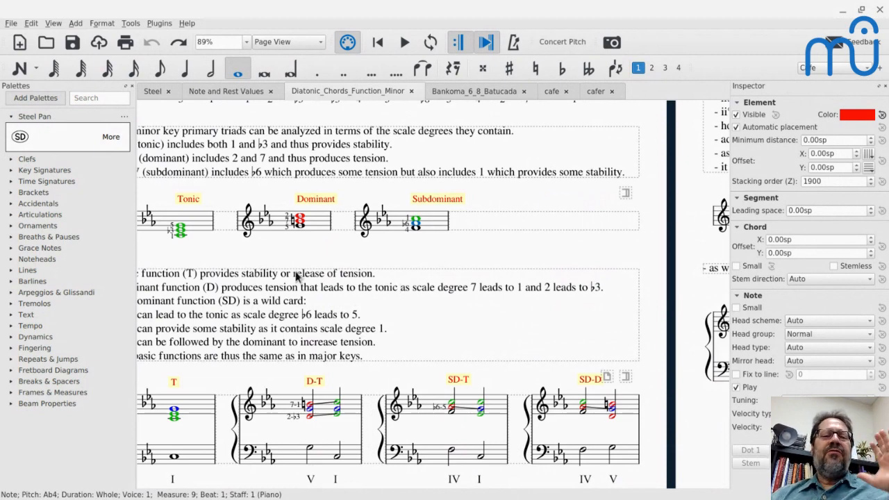
scroll(296, 277, left, 1)
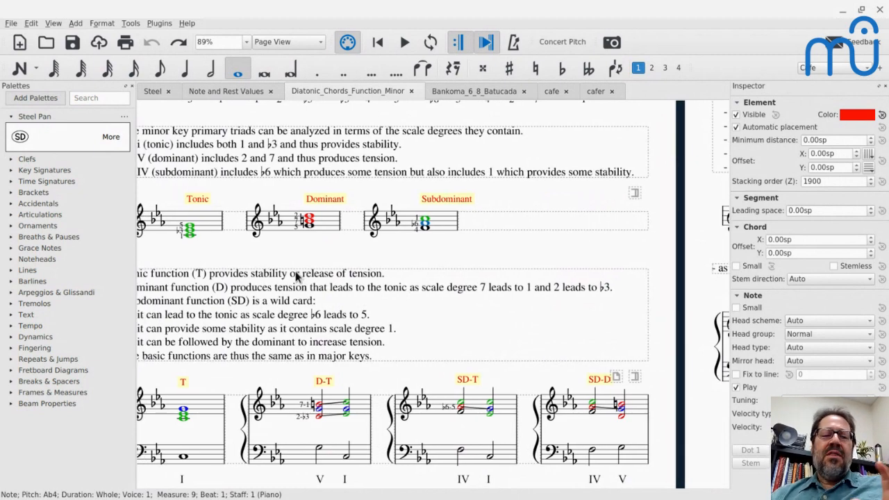
scroll(296, 277, left, 5)
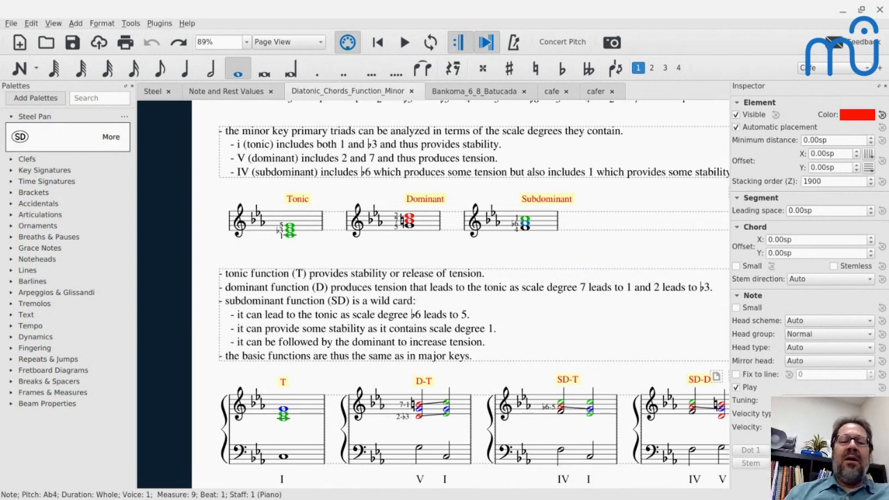
Switch to the live chat and look back through earlier messages for remaining questions, ending at the newest ones.
key(alt+Tab)
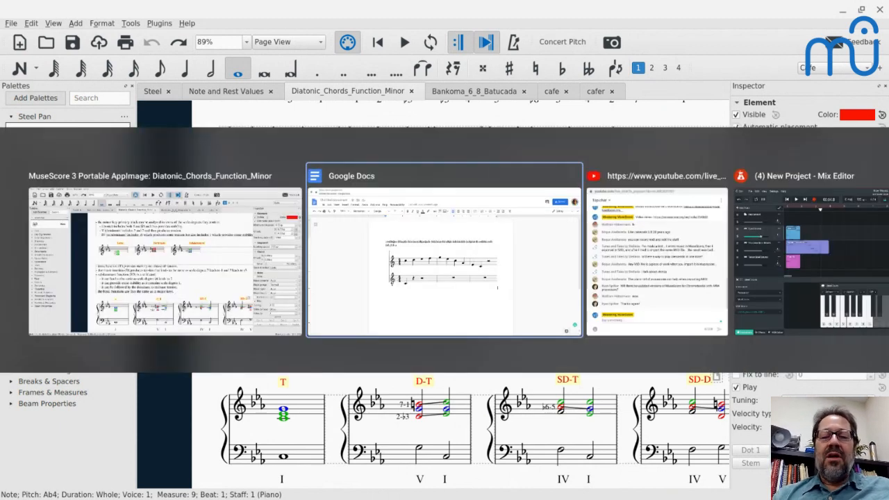
key(alt+Tab)
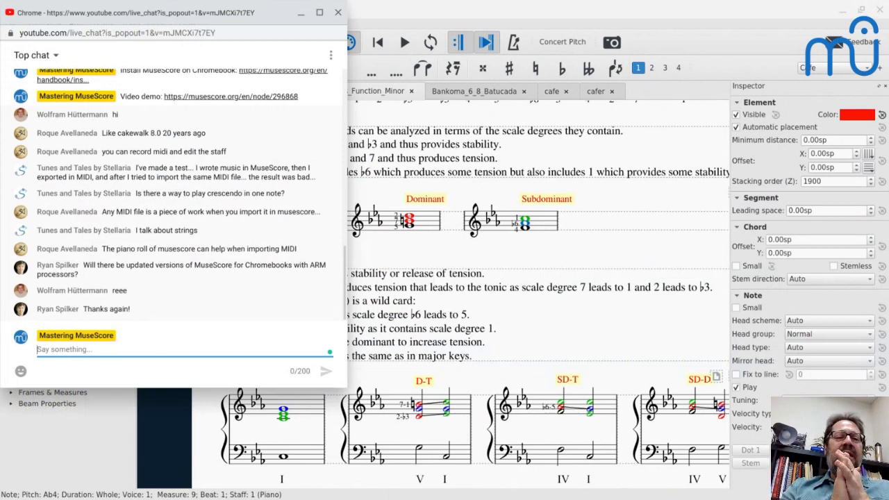
scroll(200, 146, up, 4)
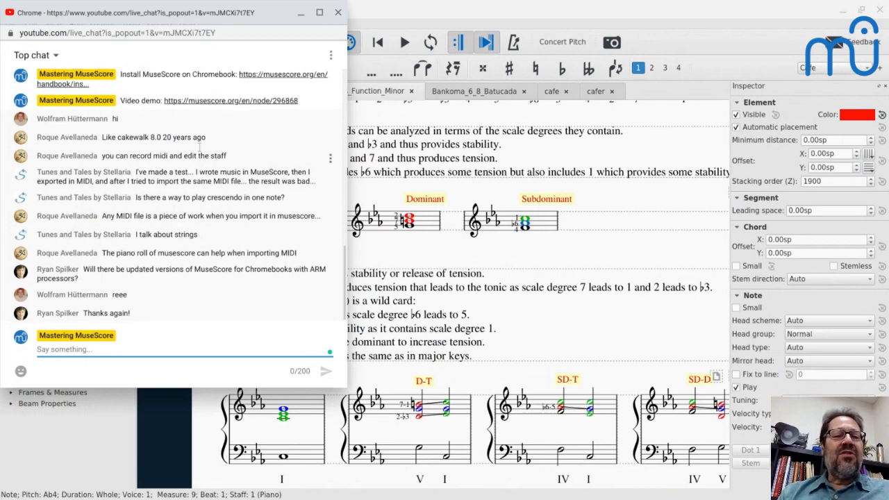
scroll(199, 146, up, 5)
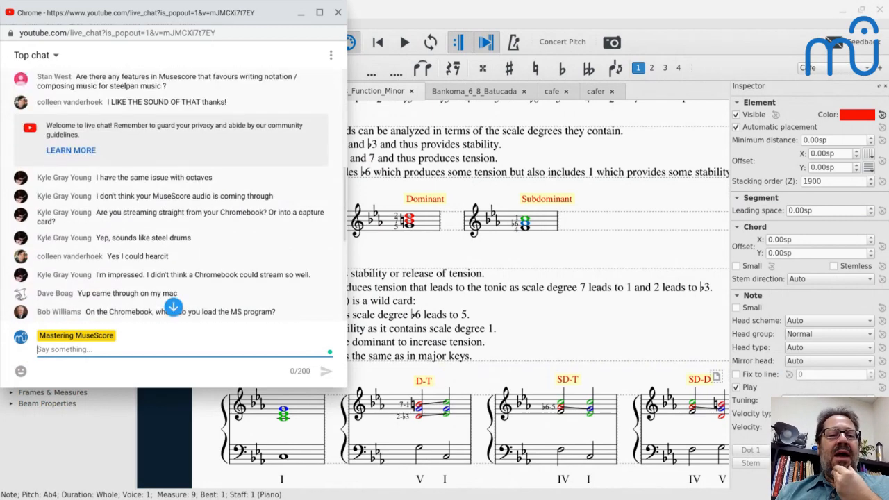
scroll(199, 146, up, 1)
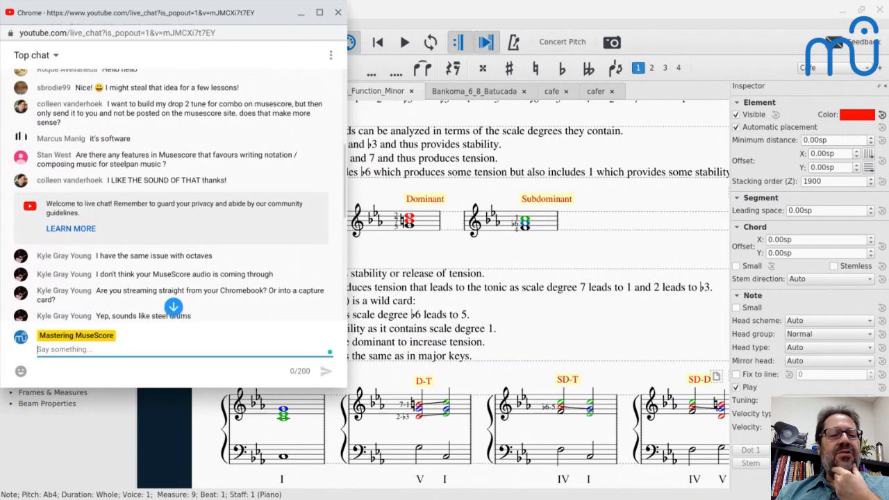
scroll(199, 147, up, 1)
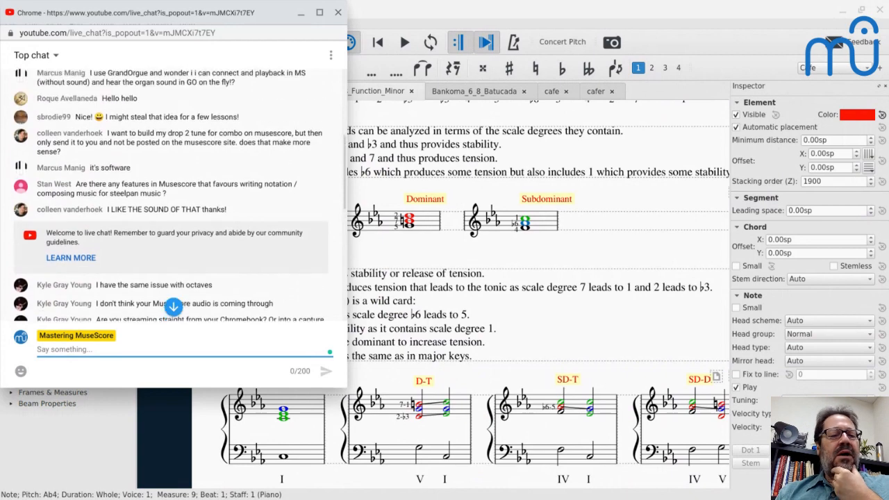
scroll(199, 147, down, 10)
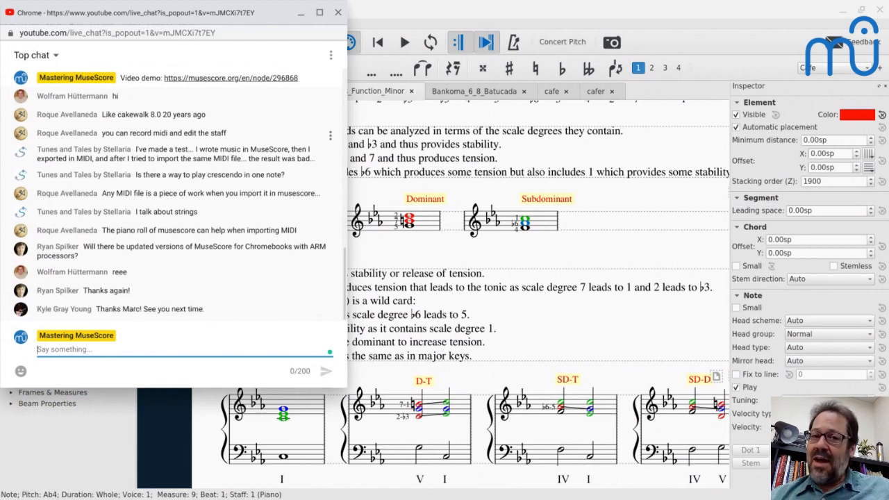
mouse_move(197, 153)
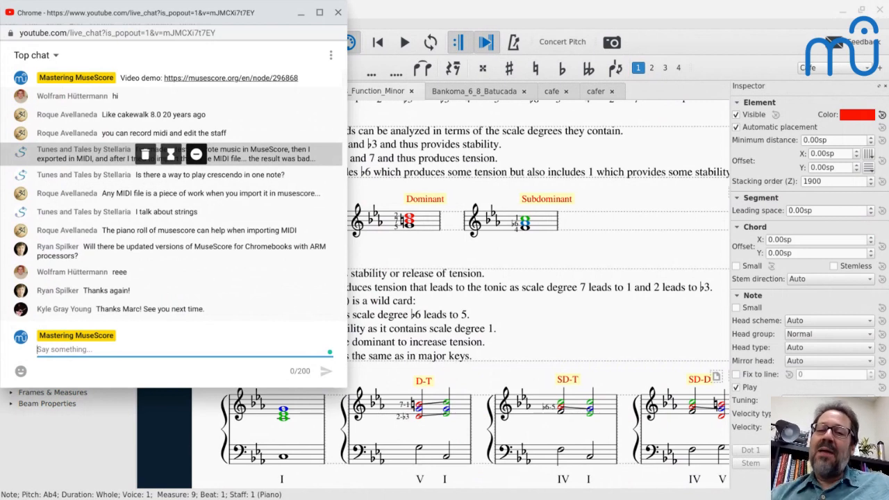
Switch to the browser window showing the Lightstream studio project.
key(alt+Tab)
key(Tab)
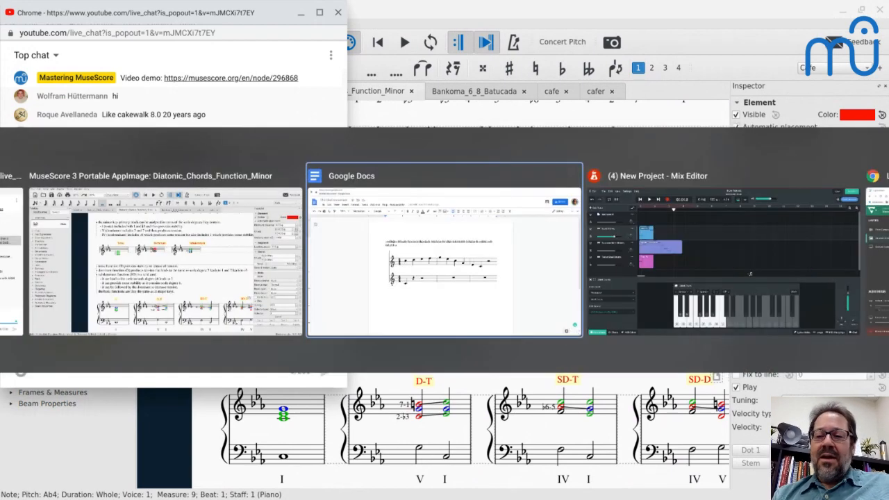
key(Tab)
key(Tab)
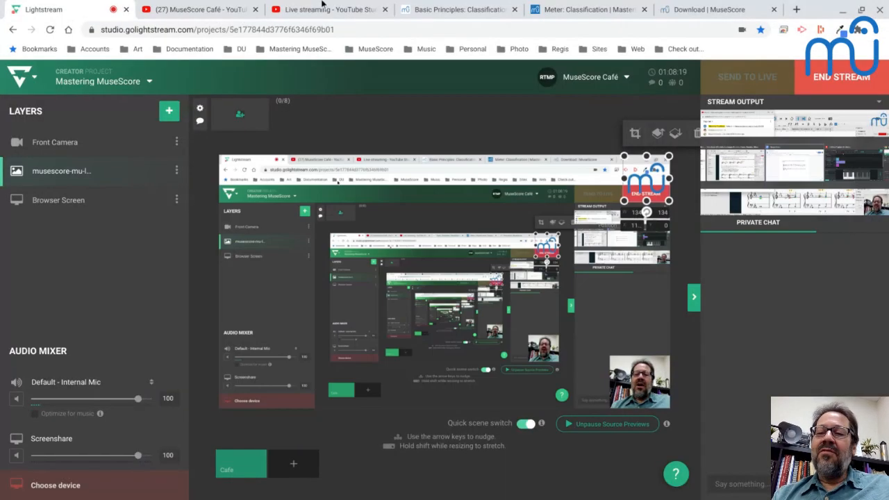